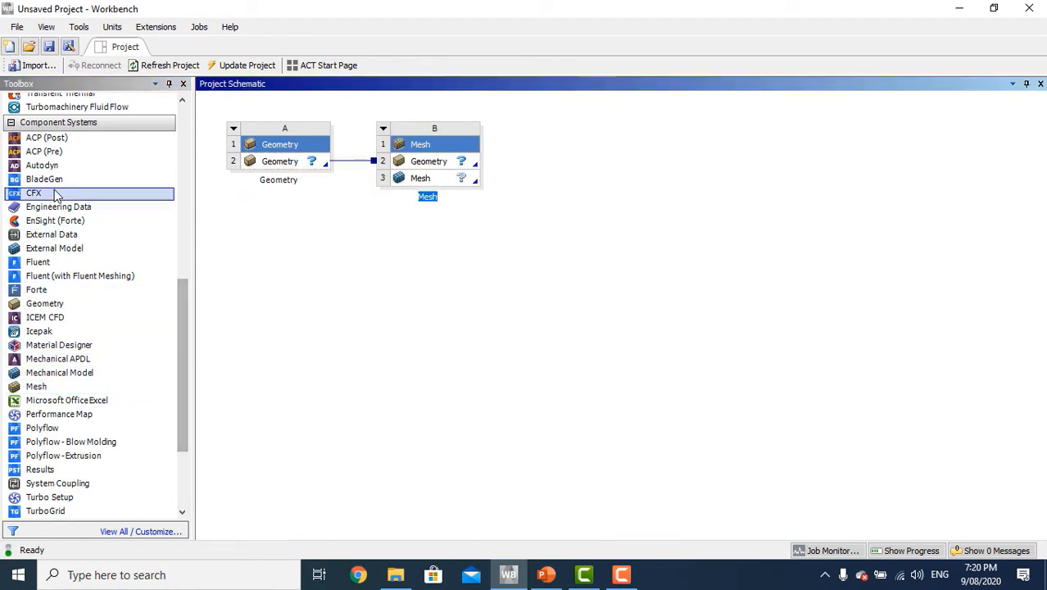
Add a Fluent component system fed by the Mesh cell and a Results system fed by Fluent's Solution cell
{"action": "left_click", "coordinate": [51, 292]}
{"action": "left_click_drag", "start_coordinate": [51, 262], "coordinate": [29, 264]}
{"action": "left_click_drag", "start_coordinate": [469, 191], "coordinate": [467, 199]}
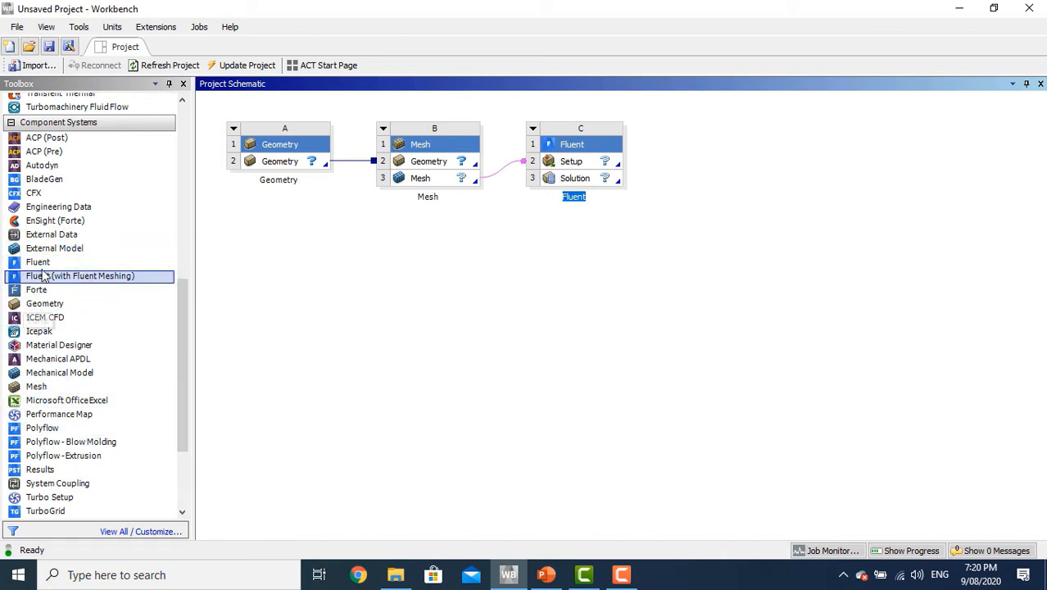
{"action": "left_click_drag", "start_coordinate": [41, 469], "coordinate": [576, 199]}
{"action": "left_click_drag", "start_coordinate": [35, 470], "coordinate": [423, 330]}
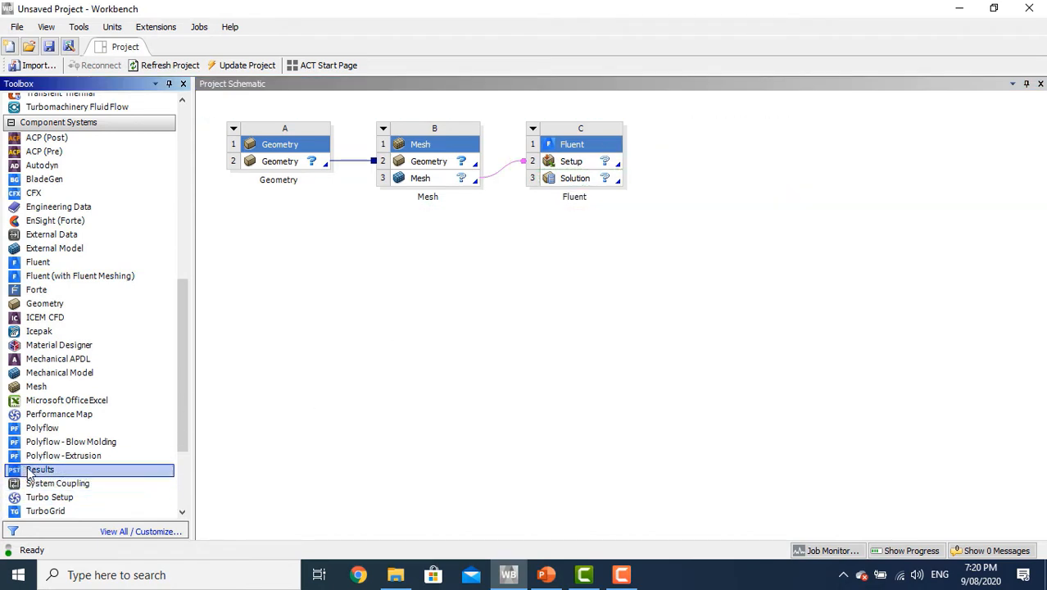
{"action": "left_click_drag", "start_coordinate": [37, 474], "coordinate": [588, 178]}
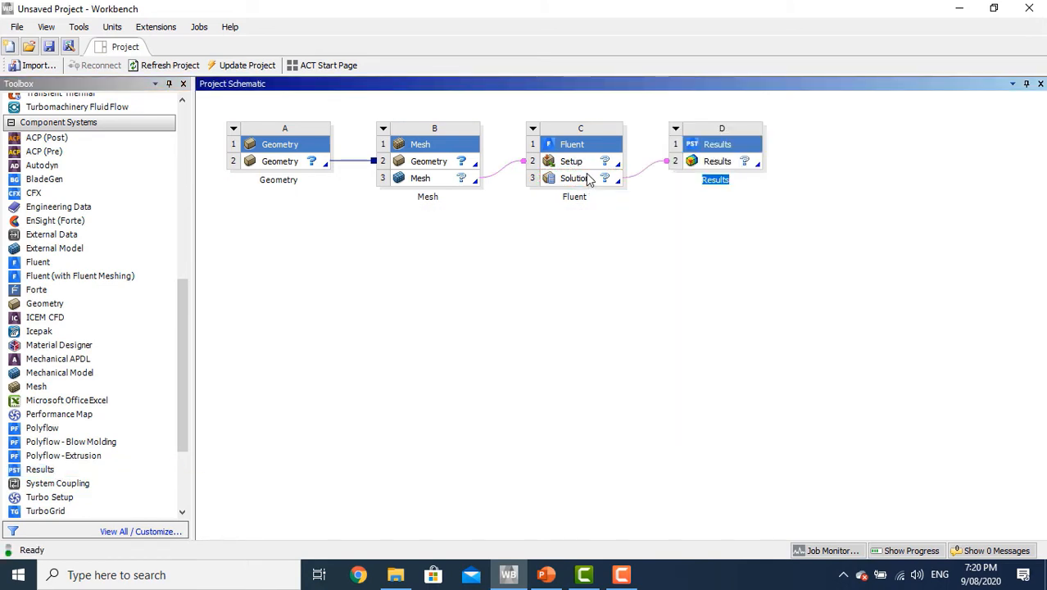
Delete all the linked Geometry, Mesh, Fluent and Results systems from the project schematic
{"action": "left_click", "coordinate": [354, 306]}
{"action": "left_click_drag", "start_coordinate": [218, 117], "coordinate": [1044, 285]}
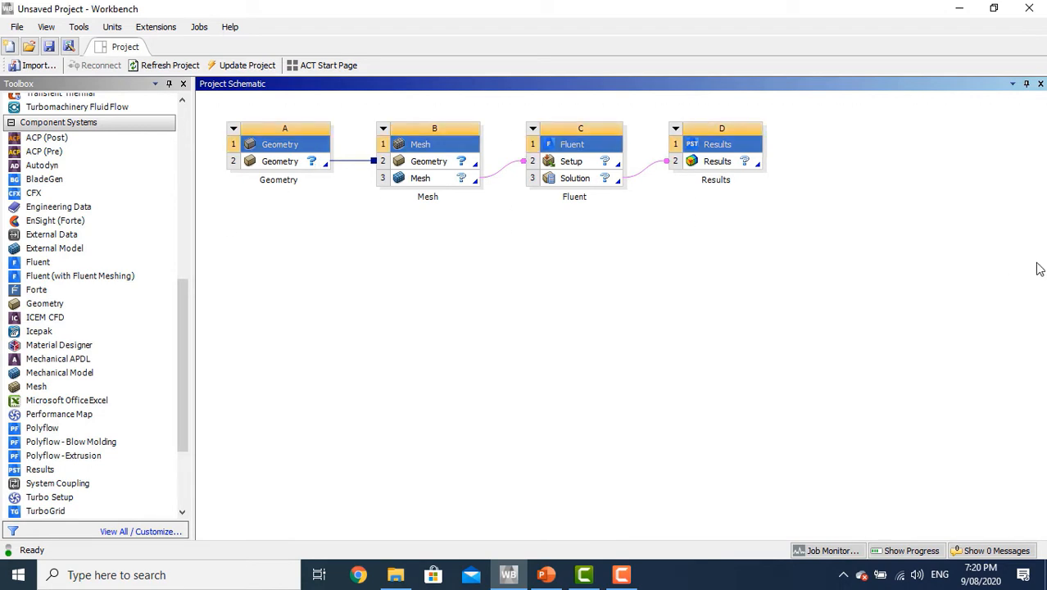
{"action": "key", "text": "Delete"}
{"action": "left_click", "coordinate": [547, 311]}
Add a Fluid Flow (Fluent) analysis system to the empty project schematic, keeping its default name
{"action": "scroll", "coordinate": [185, 337], "scroll_direction": "up", "scroll_amount": 10}
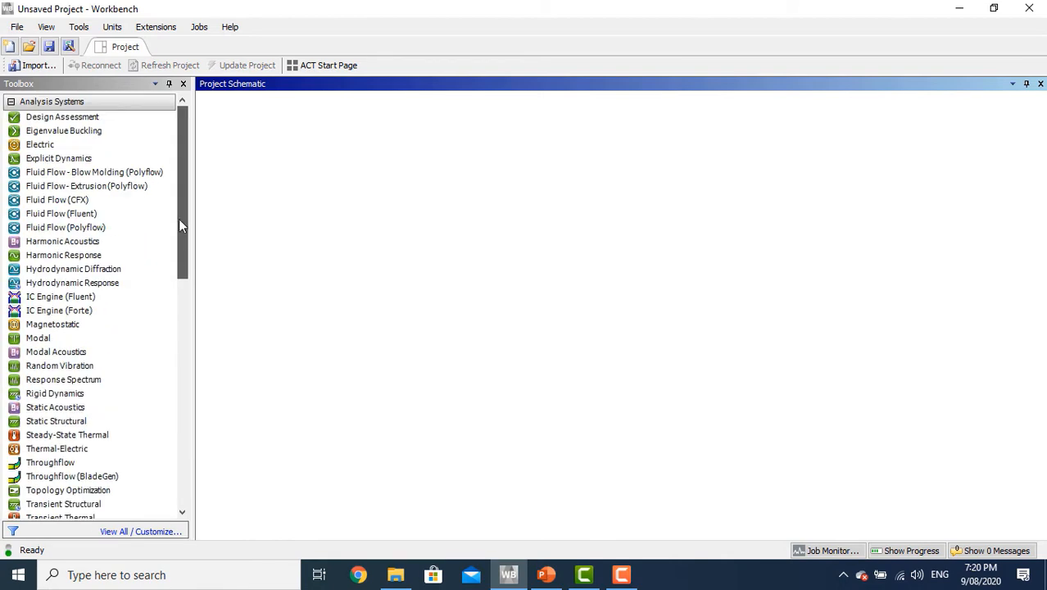
{"action": "left_click", "coordinate": [72, 216]}
{"action": "double_click", "coordinate": [72, 215]}
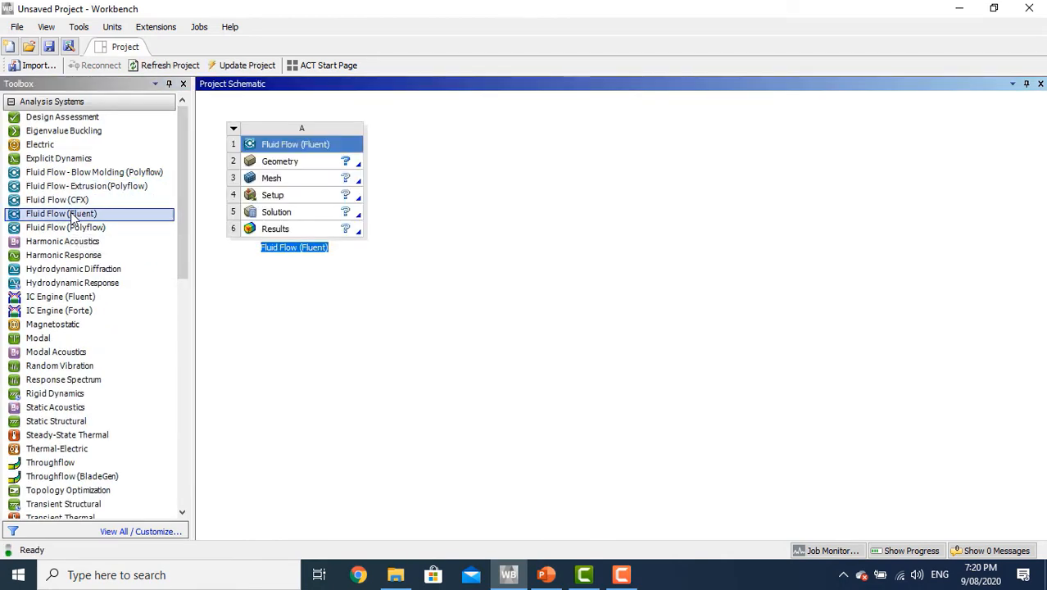
{"action": "left_click", "coordinate": [366, 296]}
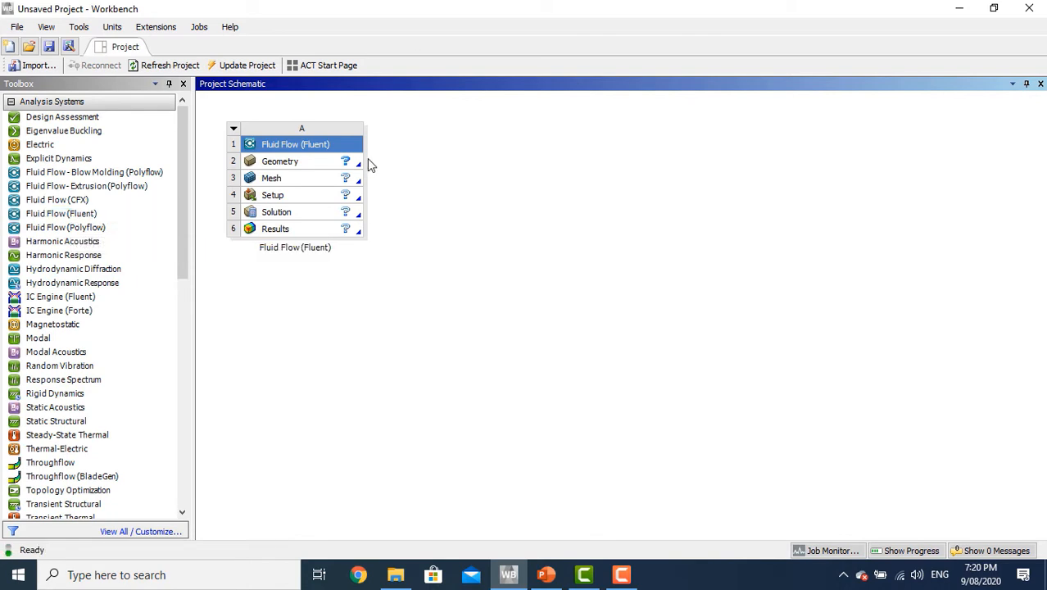
Create a new DesignModeler geometry for the Fluid Flow system and start sketching on the ZXPlane
{"action": "left_click", "coordinate": [326, 163]}
{"action": "right_click", "coordinate": [326, 163]}
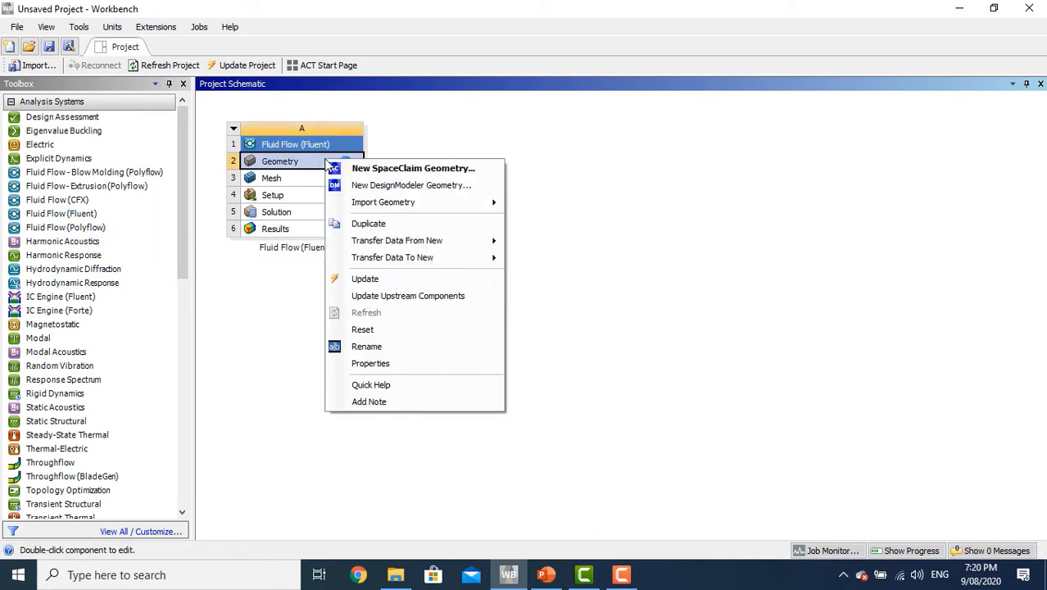
{"action": "left_click", "coordinate": [364, 183]}
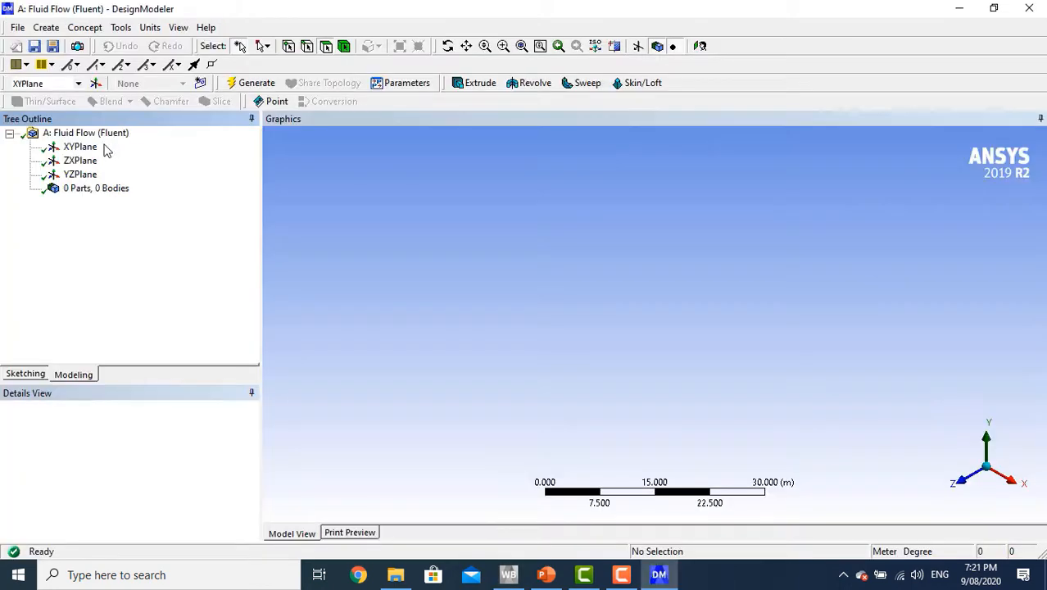
{"action": "left_click", "coordinate": [80, 161]}
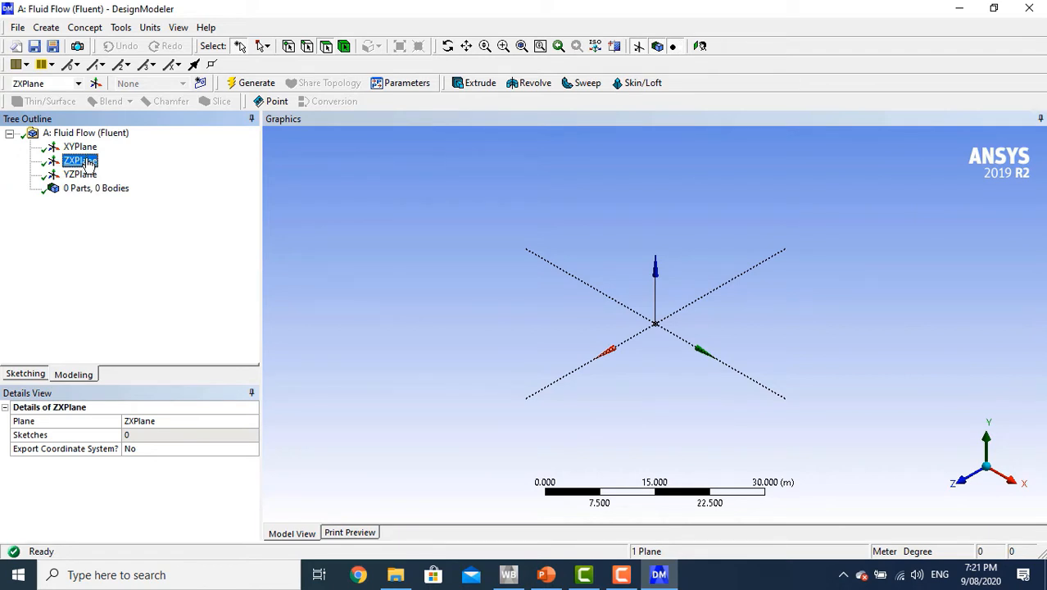
{"action": "left_click", "coordinate": [24, 373]}
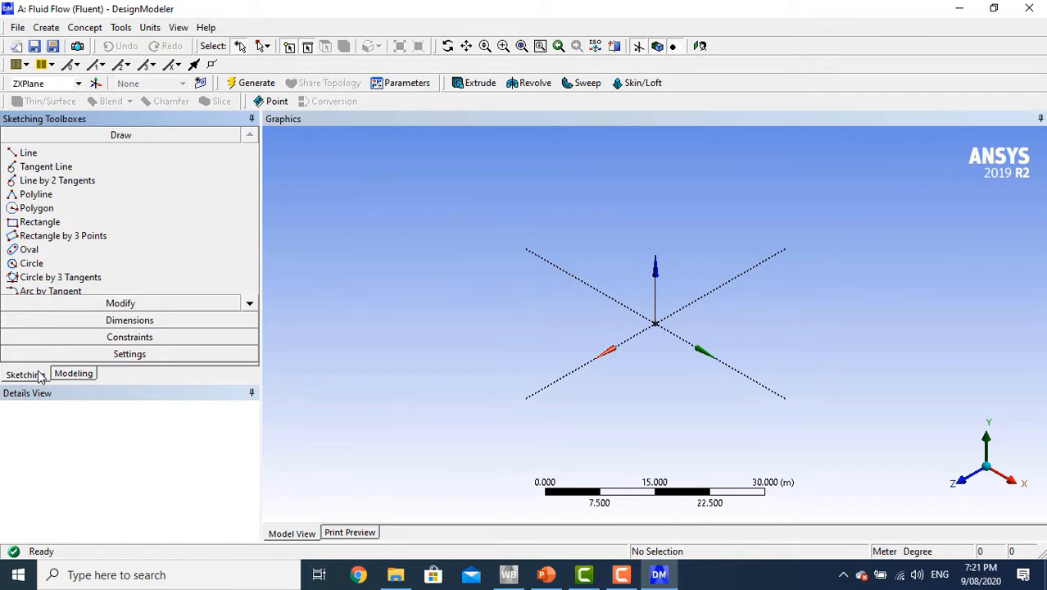
{"action": "left_click", "coordinate": [40, 224]}
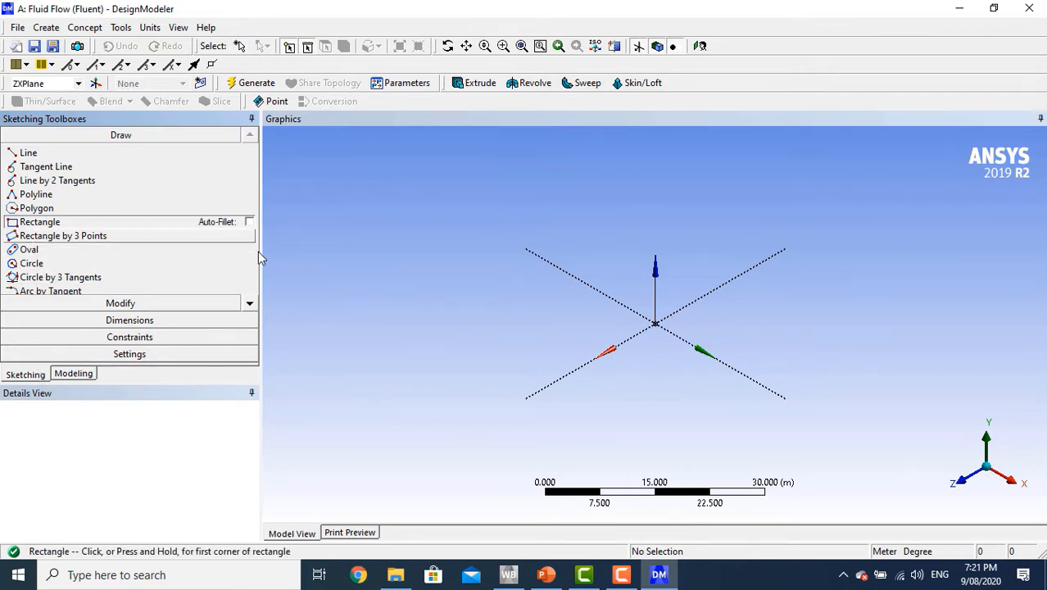
{"action": "left_click", "coordinate": [656, 322]}
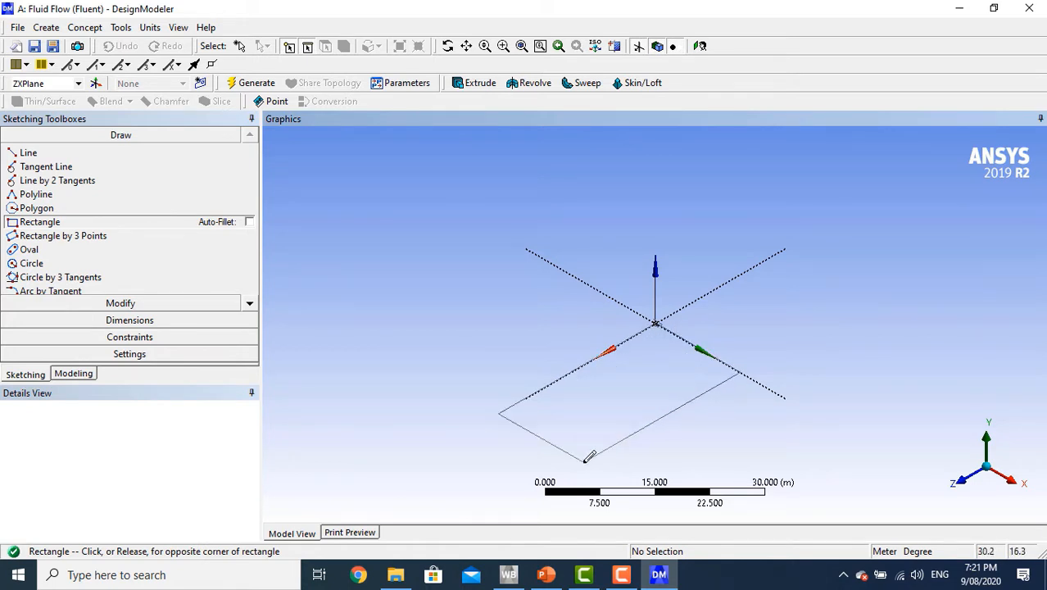
{"action": "key", "text": "Escape"}
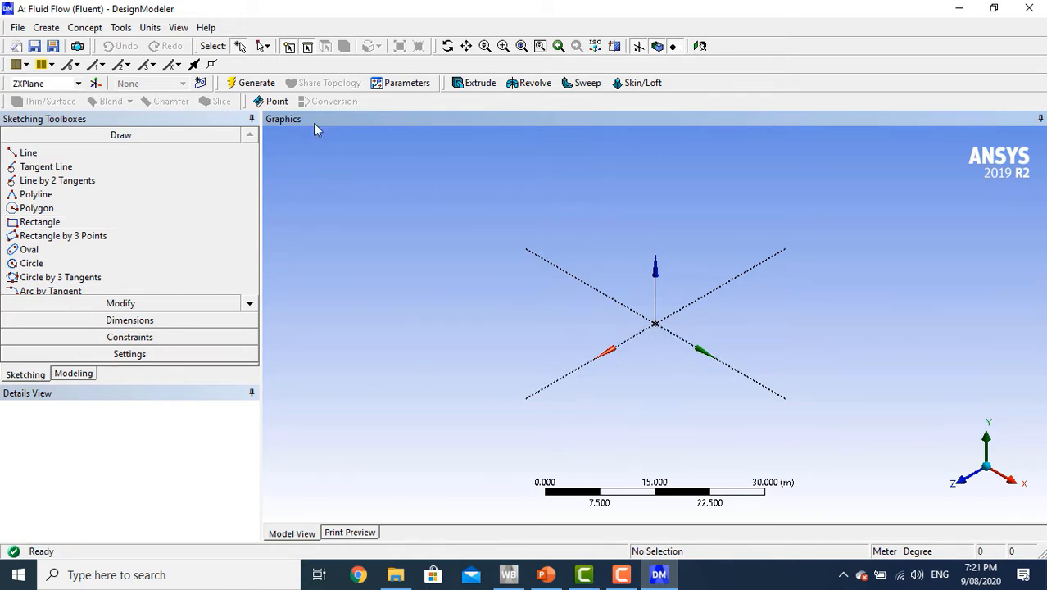
Set the length unit to millimetres and sketch a rectangle of about 49 by 32 mm with one corner at the origin
{"action": "left_click", "coordinate": [150, 28]}
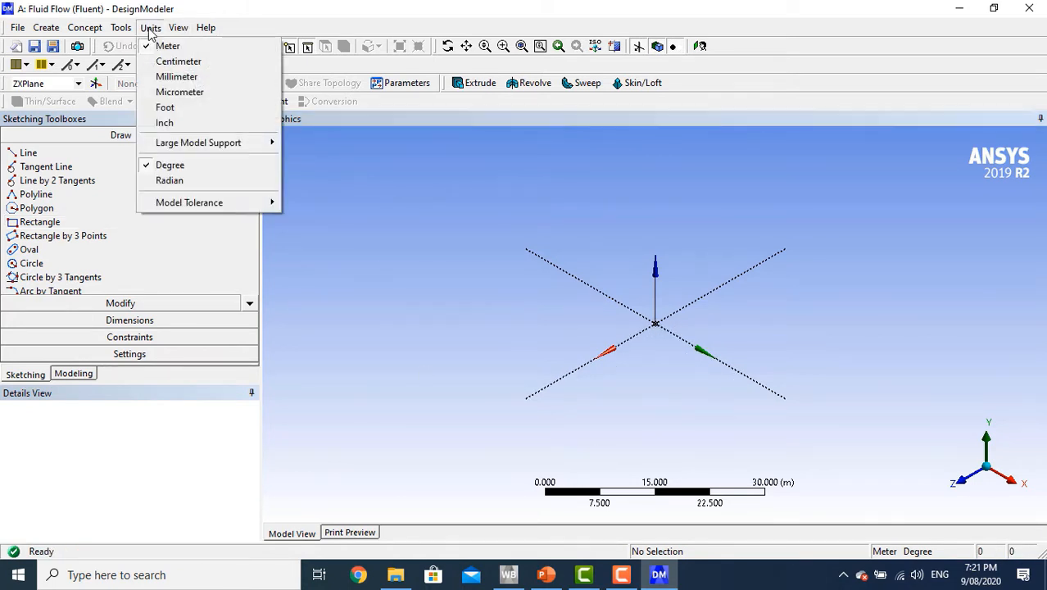
{"action": "left_click", "coordinate": [185, 78]}
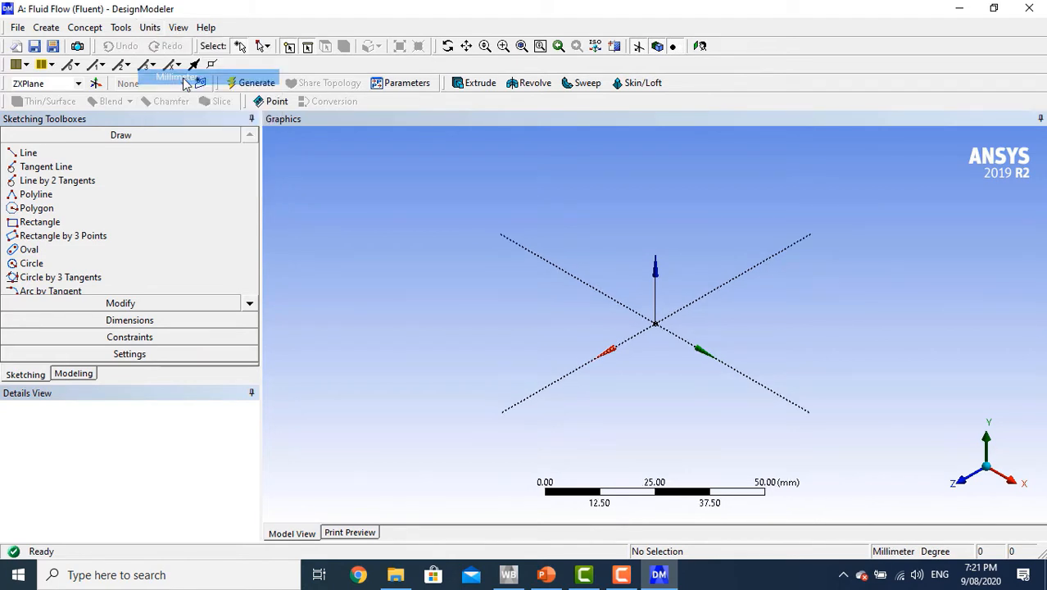
{"action": "left_click", "coordinate": [47, 228]}
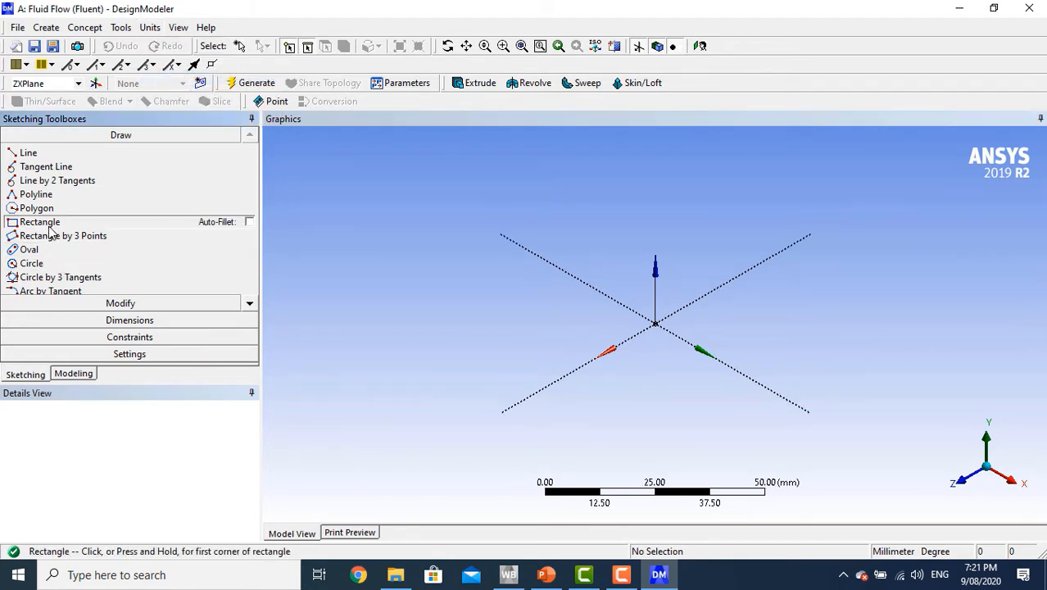
{"action": "left_click", "coordinate": [656, 322]}
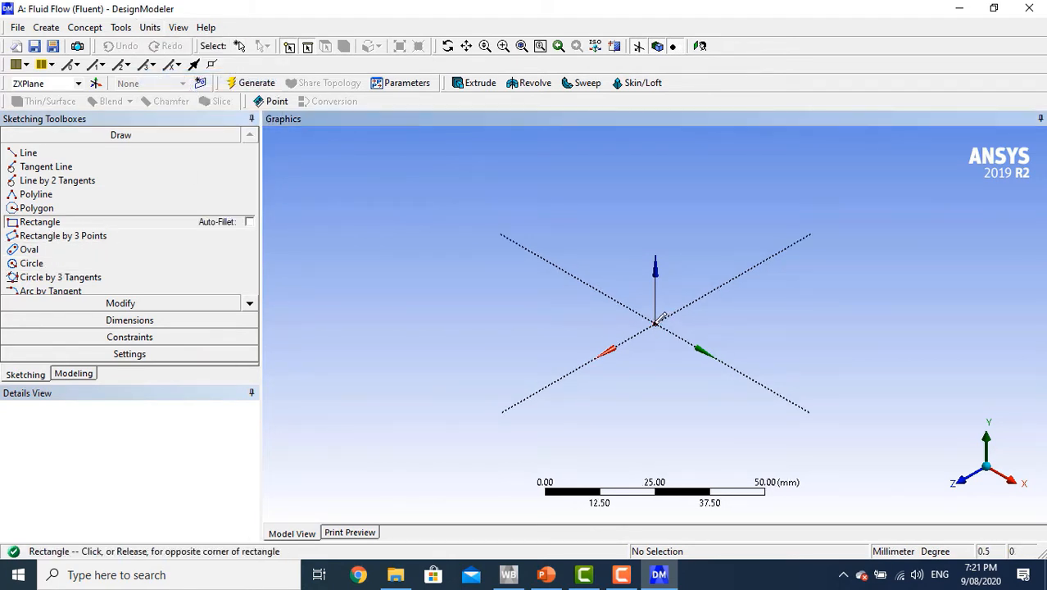
{"action": "left_click", "coordinate": [605, 467]}
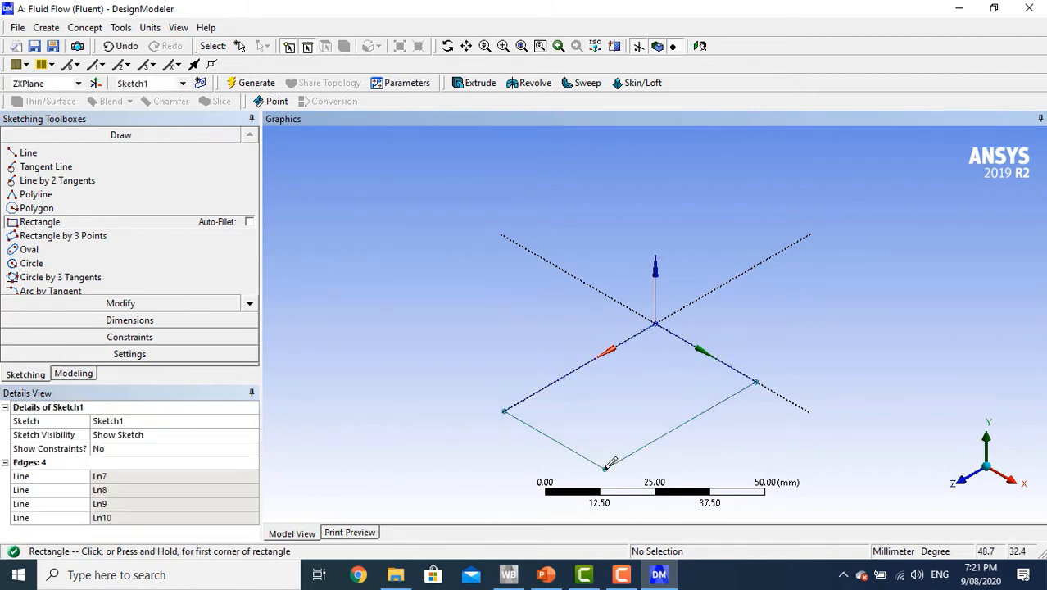
{"action": "left_click", "coordinate": [80, 373]}
{"action": "left_click", "coordinate": [36, 376]}
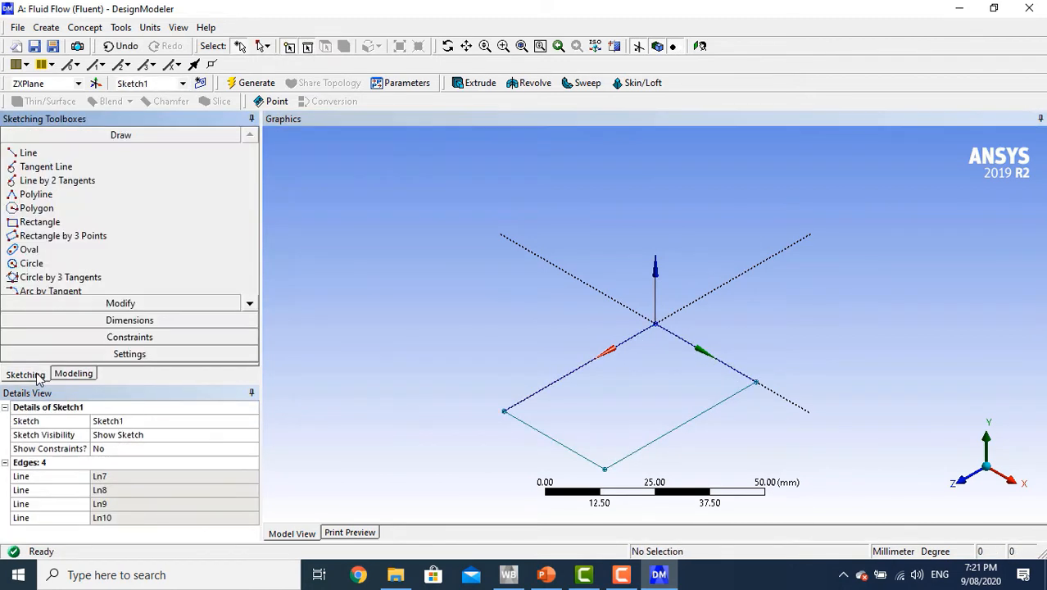
Add semi-automatic dimensions to the rectangle's side along the X axis and its side parallel to the Z axis
{"action": "scroll", "coordinate": [827, 435], "scroll_direction": "down", "scroll_amount": 1}
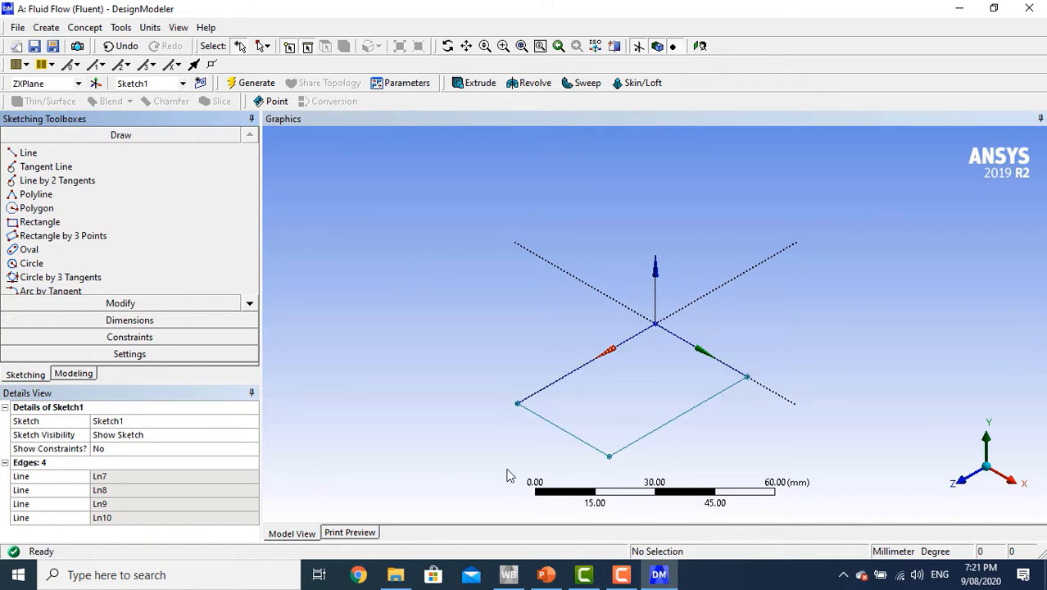
{"action": "left_click", "coordinate": [141, 322]}
{"action": "left_click", "coordinate": [115, 283]}
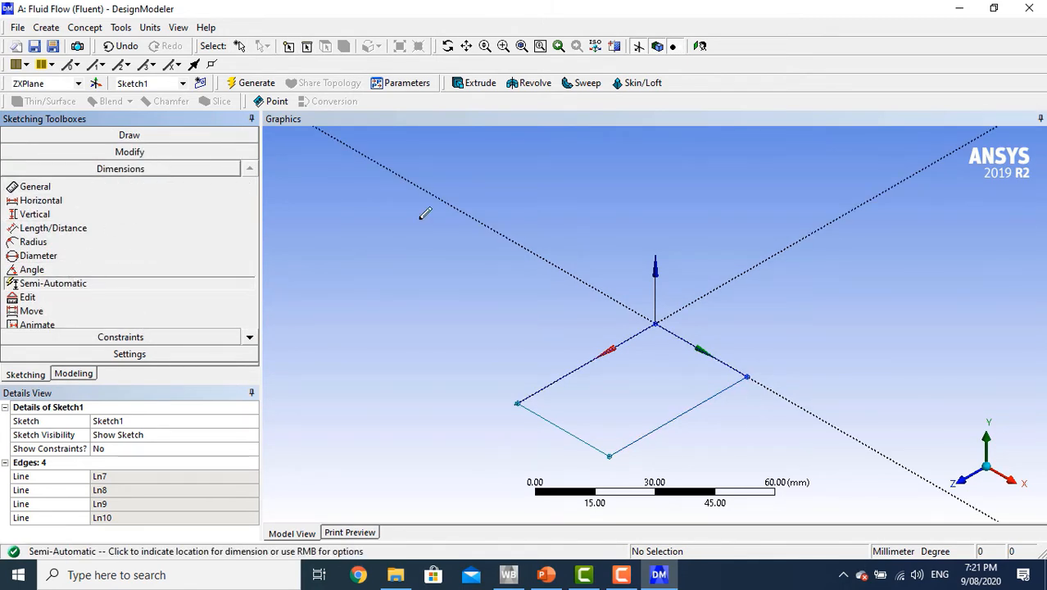
{"action": "left_click", "coordinate": [716, 335]}
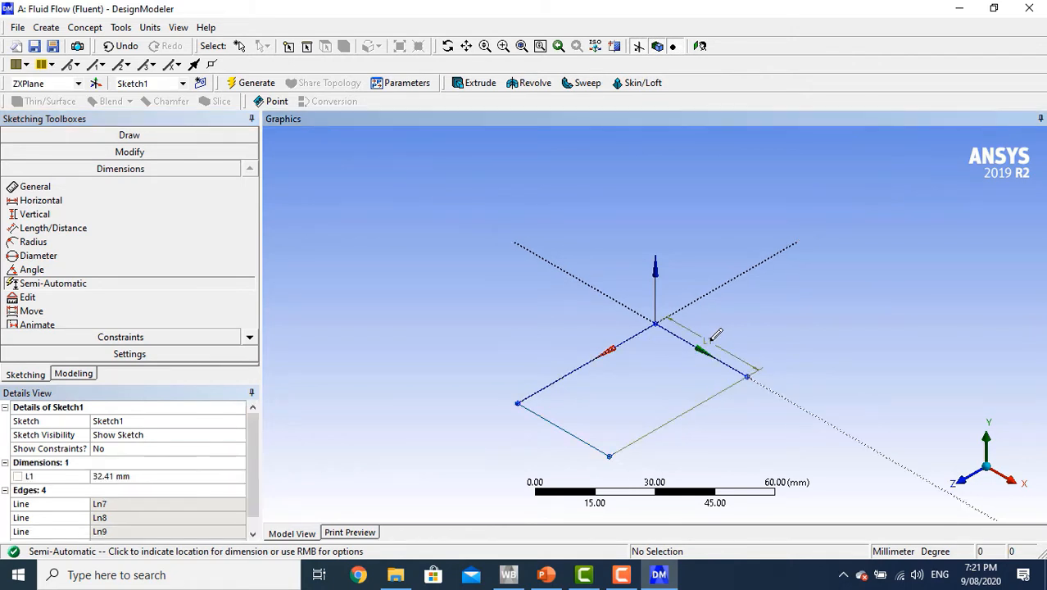
{"action": "left_click", "coordinate": [752, 389]}
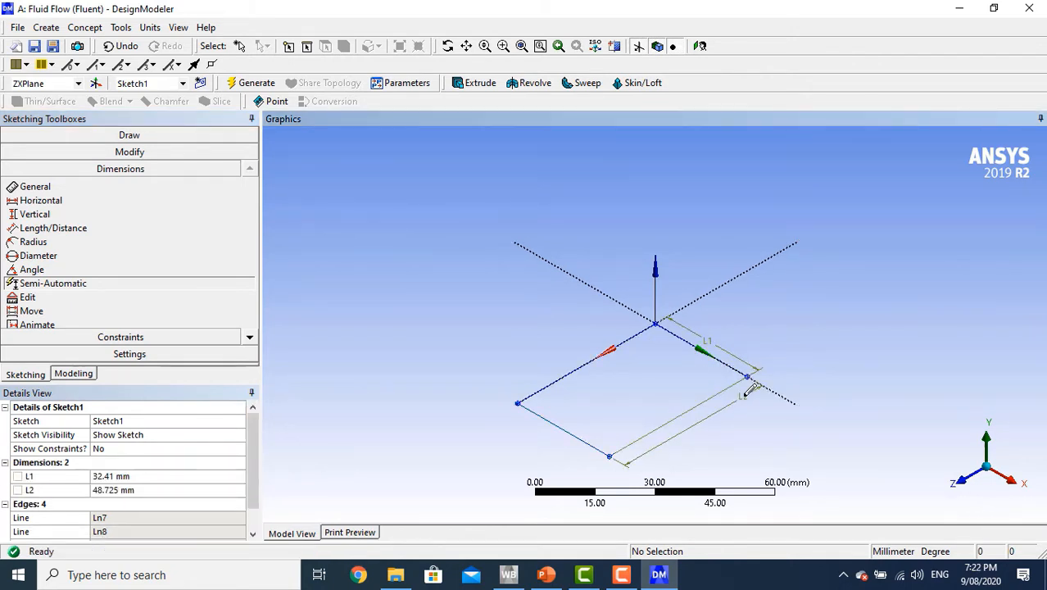
Set the rectangle's dimension L1 to 50 mm and L2 to 100 mm
{"action": "left_click", "coordinate": [114, 477]}
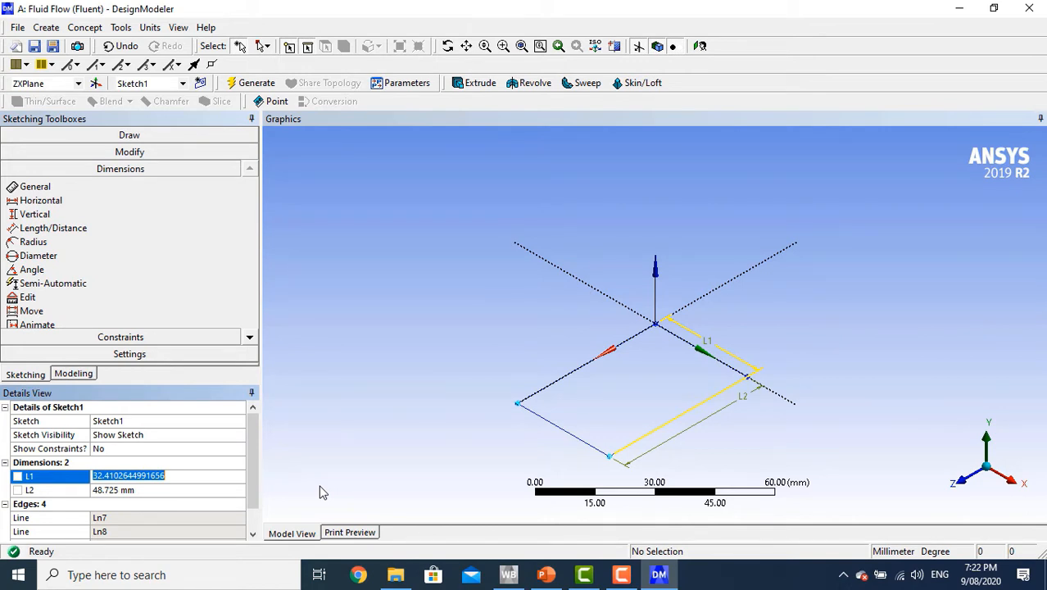
{"action": "type", "text": "50"}
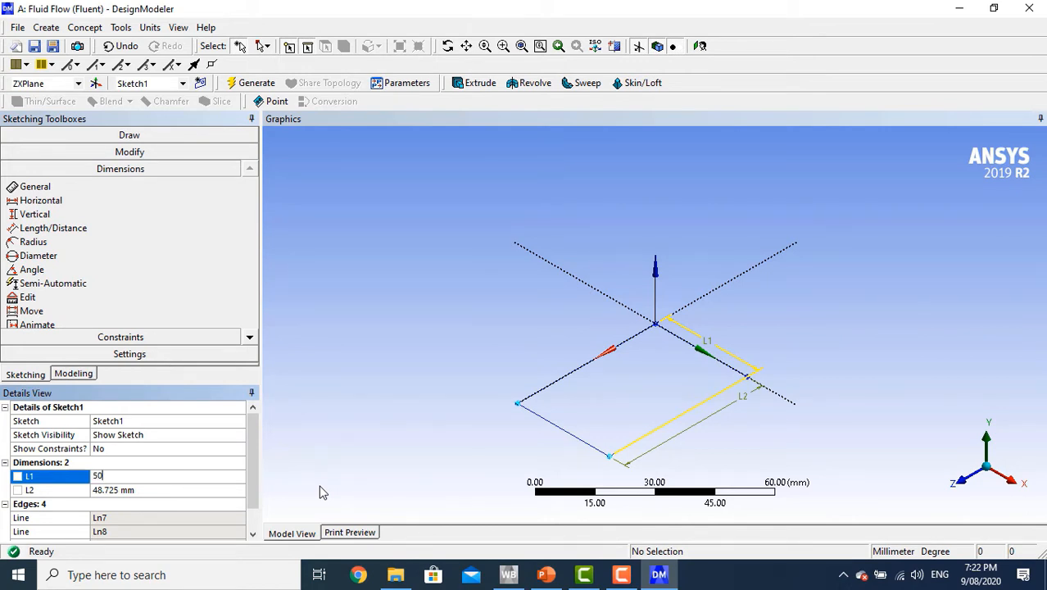
{"action": "key", "text": "Return"}
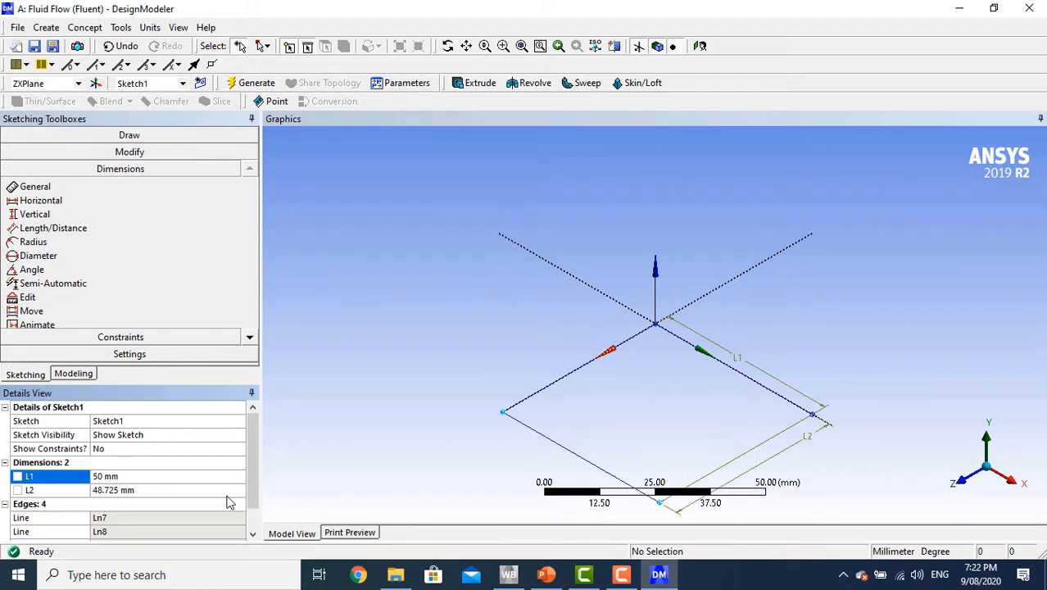
{"action": "left_click", "coordinate": [214, 490]}
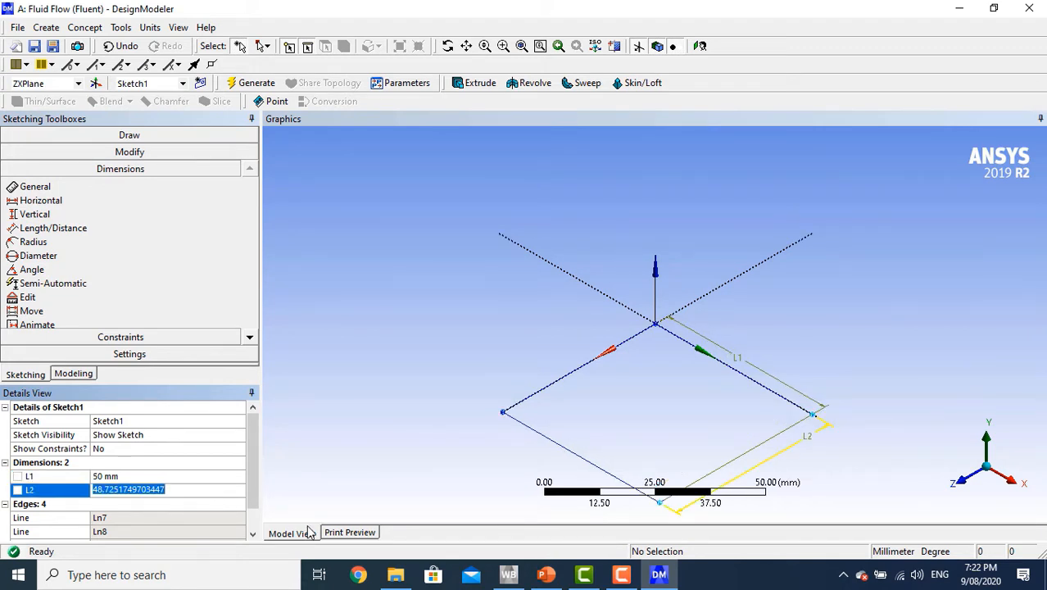
{"action": "type", "text": "1"}
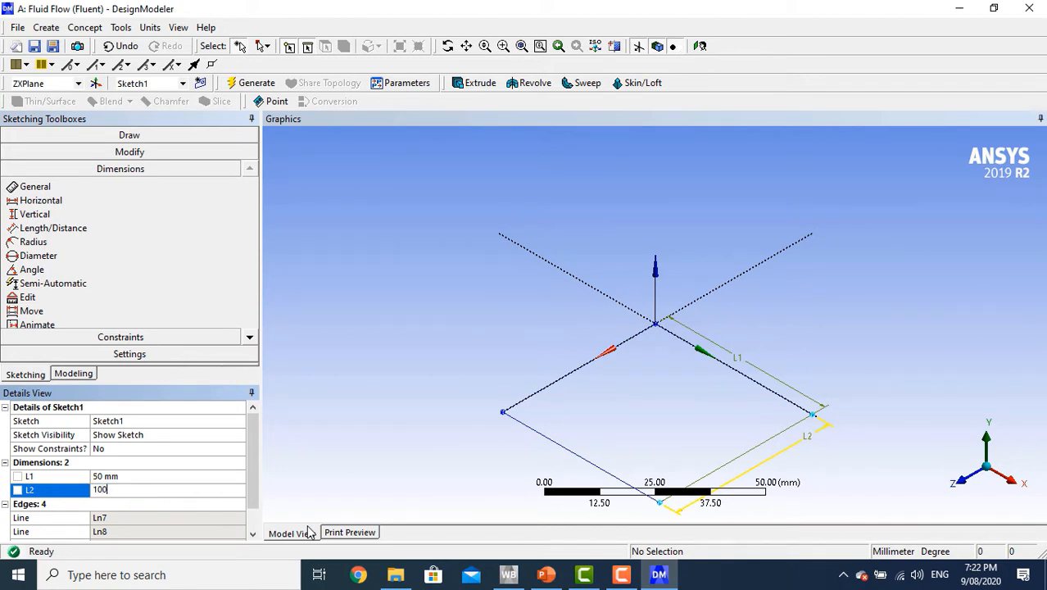
{"action": "type", "text": "00"}
{"action": "key", "text": "Return"}
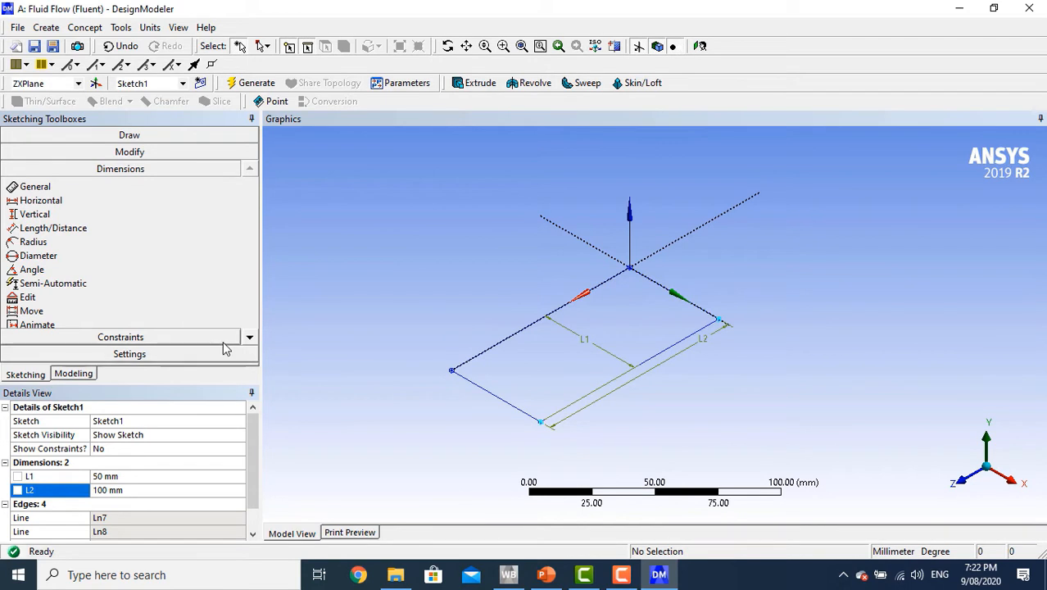
Extrude the rectangle sketch to a depth of 2 mm as added material and generate the body
{"action": "left_click", "coordinate": [480, 83]}
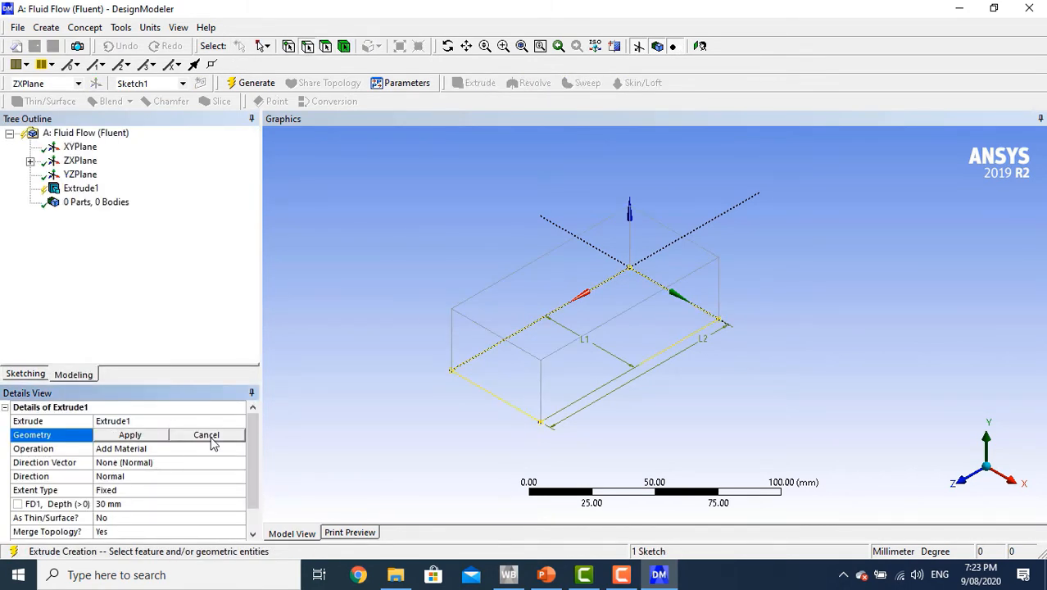
{"action": "left_click", "coordinate": [158, 438]}
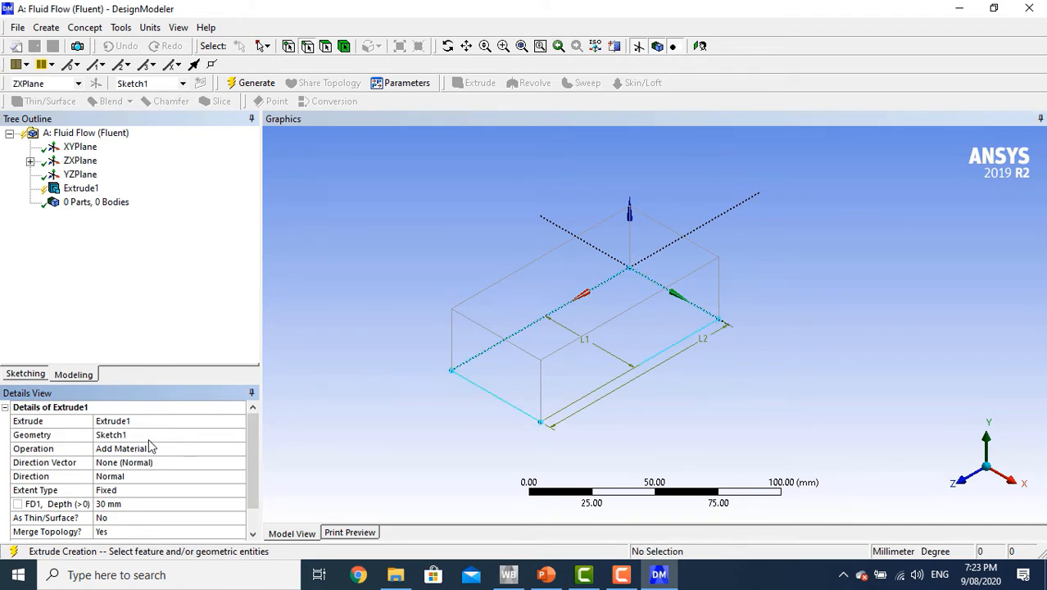
{"action": "left_click", "coordinate": [172, 506]}
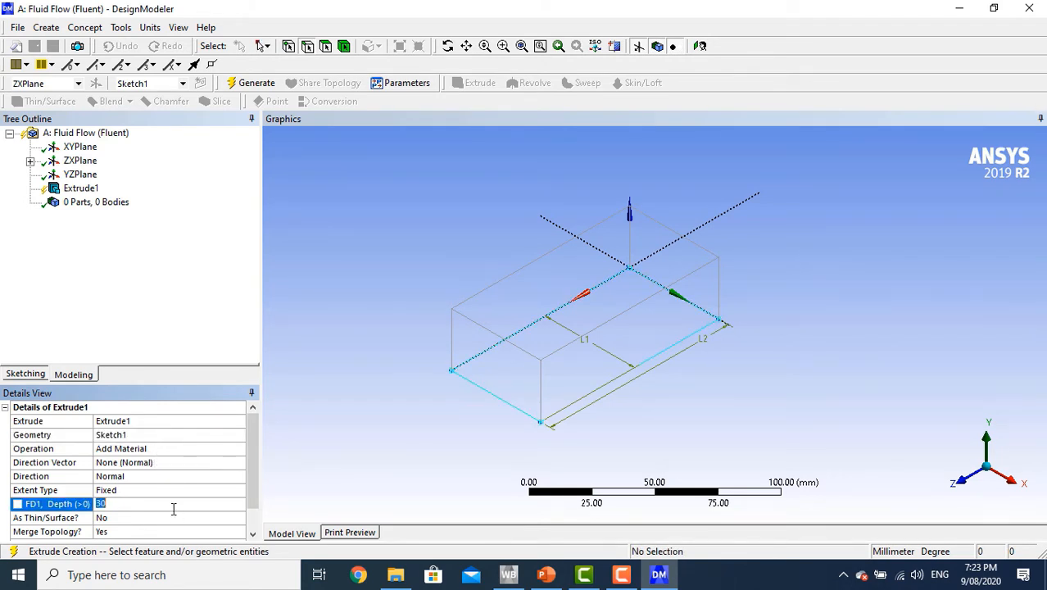
{"action": "key", "text": "BackSpace"}
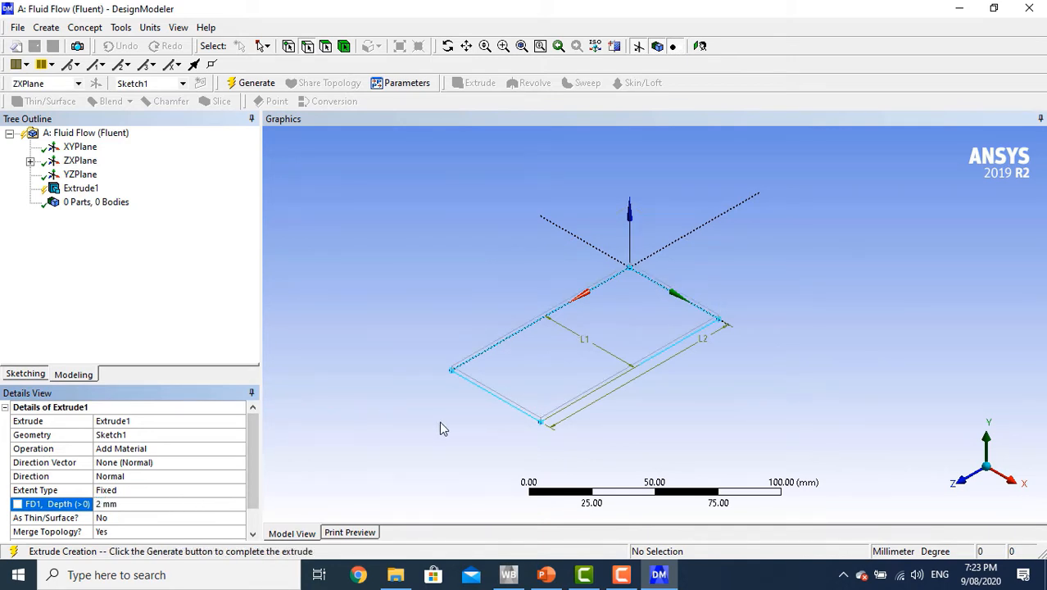
{"action": "left_click", "coordinate": [257, 84]}
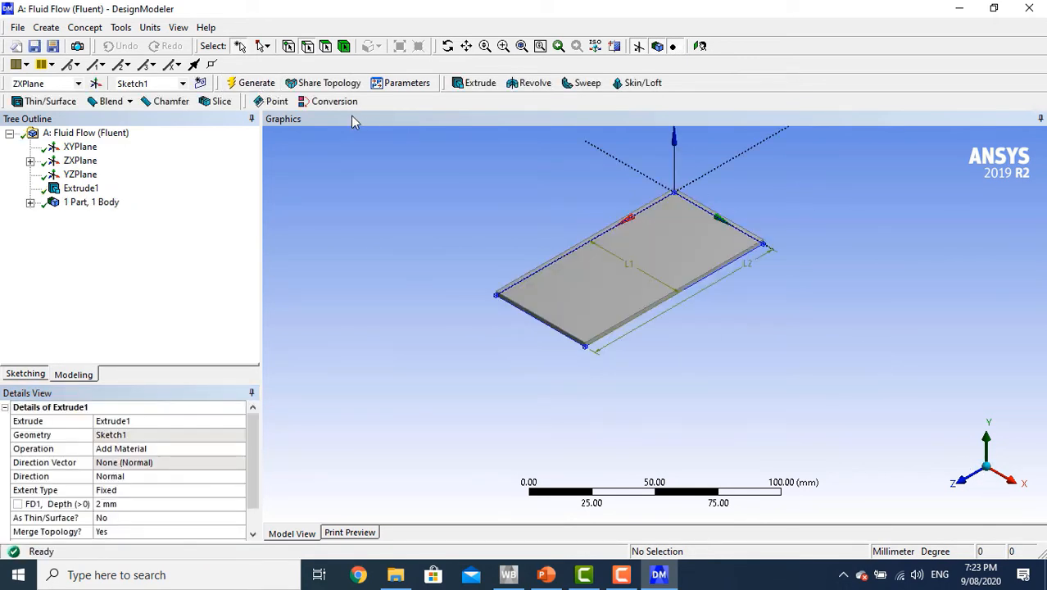
Select the plate's large top face and orient the view to look straight at it
{"action": "left_click", "coordinate": [466, 46]}
{"action": "left_click_drag", "start_coordinate": [694, 236], "coordinate": [693, 301]}
{"action": "scroll", "coordinate": [682, 320], "scroll_direction": "up", "scroll_amount": 3}
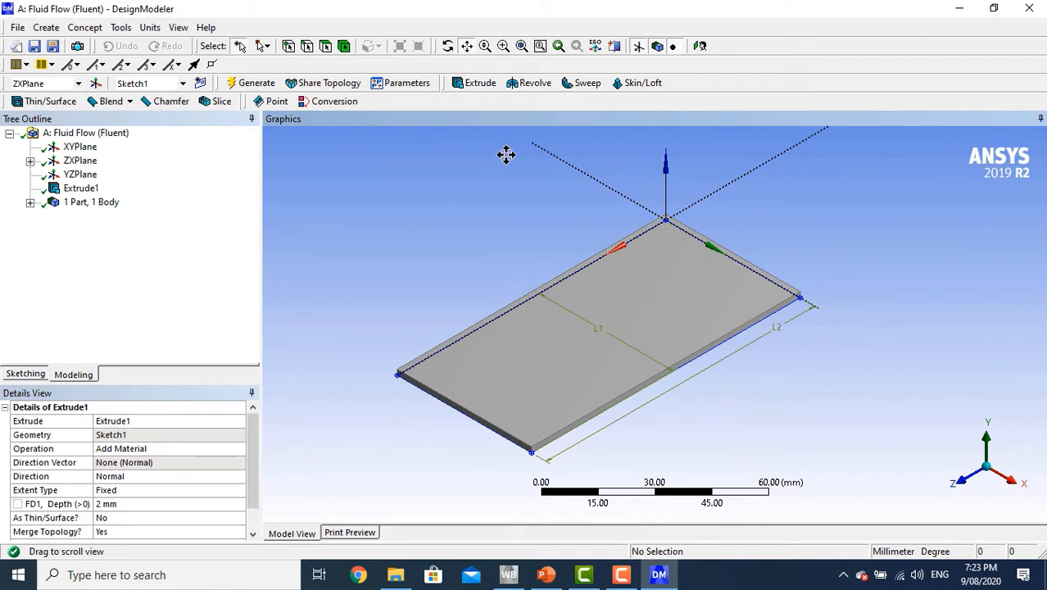
{"action": "left_click", "coordinate": [467, 47]}
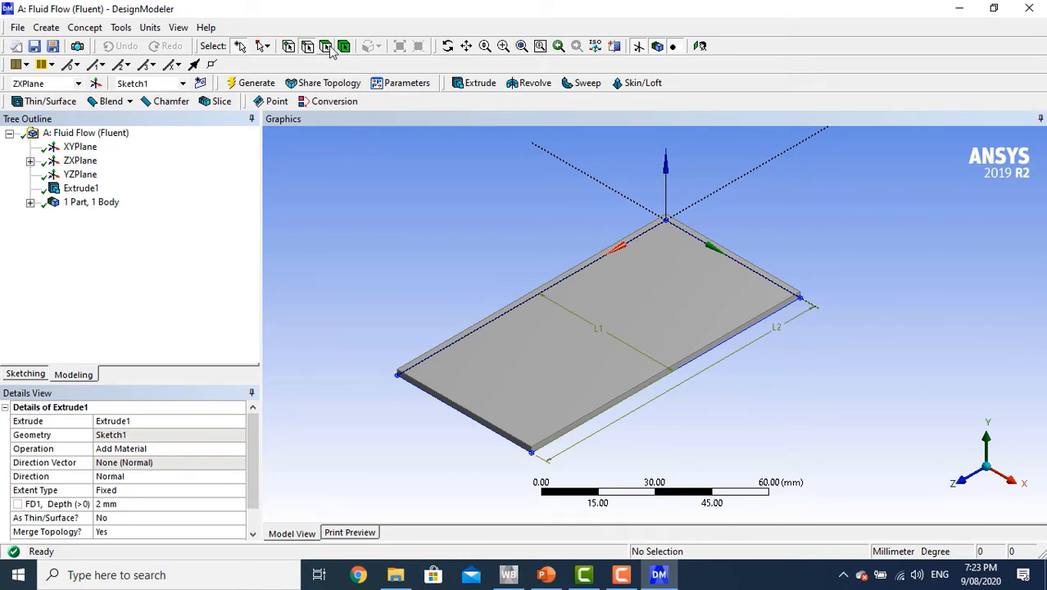
{"action": "left_click", "coordinate": [693, 293]}
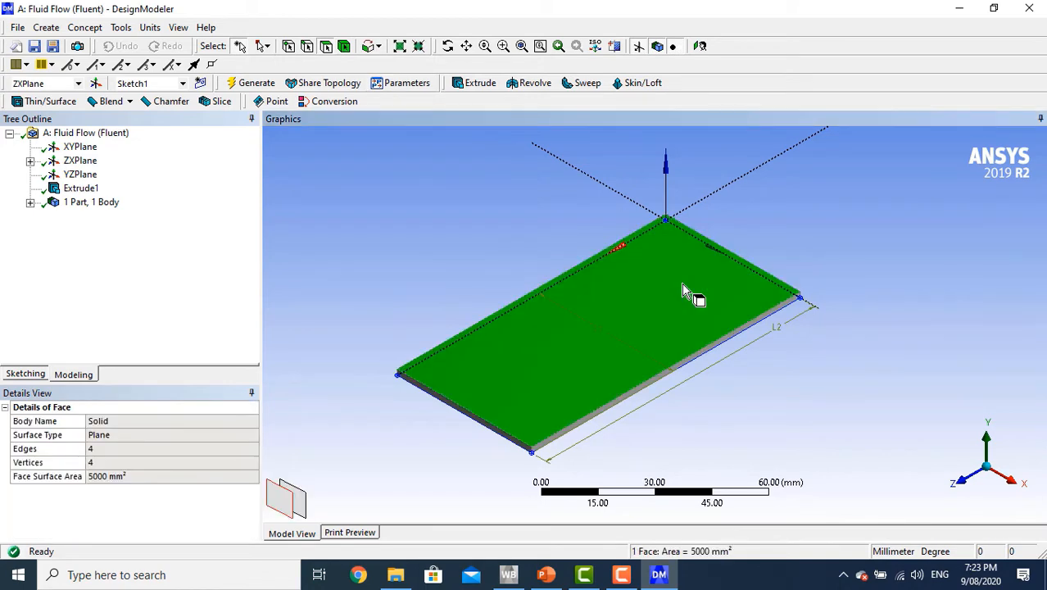
{"action": "right_click", "coordinate": [683, 283]}
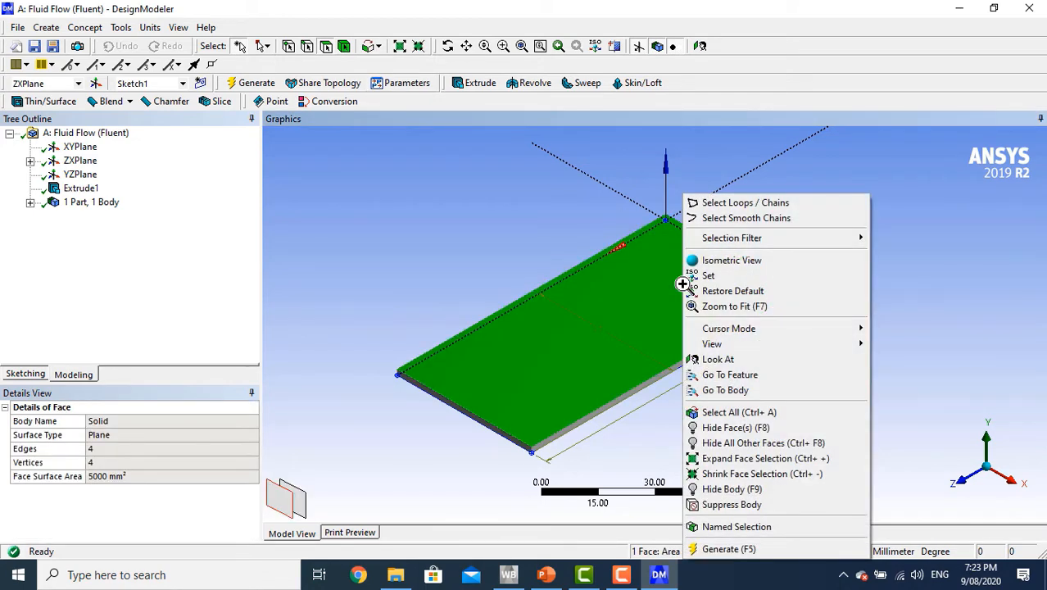
{"action": "left_click", "coordinate": [718, 358]}
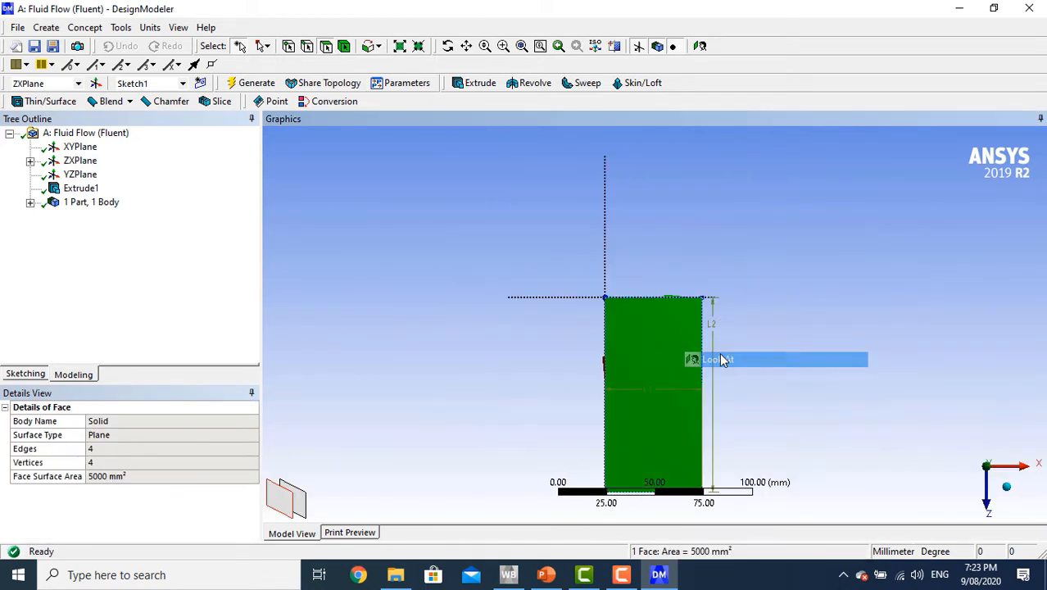
Start a sketch on the plate's top face and draw two circles, about 15.6 mm and 16.3 mm in diameter, near its opposite short ends
{"action": "scroll", "coordinate": [657, 399], "scroll_direction": "up", "scroll_amount": 2}
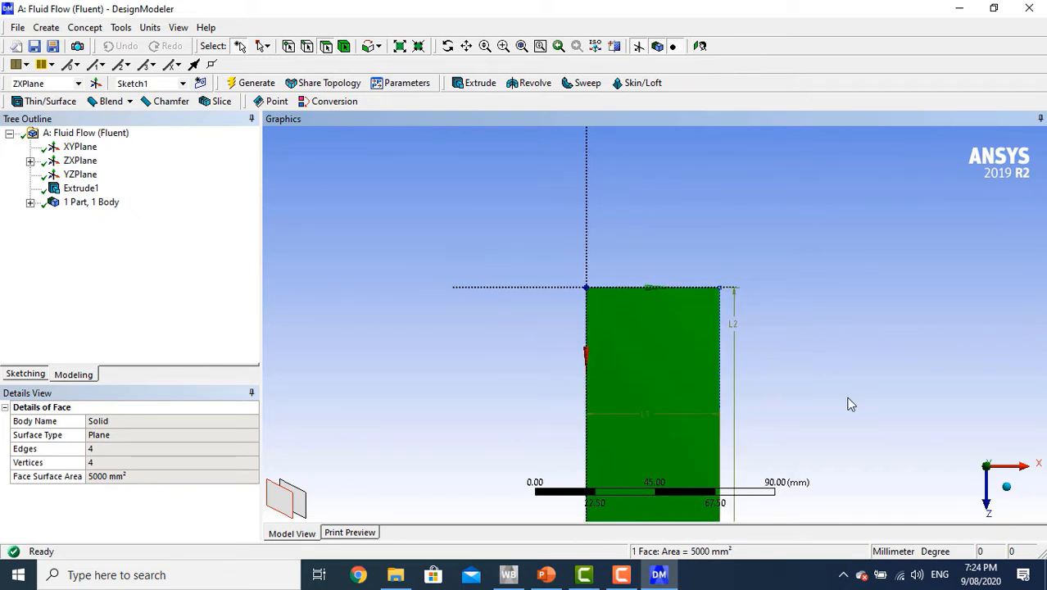
{"action": "left_click", "coordinate": [467, 46]}
{"action": "left_click_drag", "start_coordinate": [671, 460], "coordinate": [633, 314]}
{"action": "scroll", "coordinate": [633, 315], "scroll_direction": "up", "scroll_amount": 4}
{"action": "left_click_drag", "start_coordinate": [608, 236], "coordinate": [607, 277]}
{"action": "scroll", "coordinate": [614, 291], "scroll_direction": "down", "scroll_amount": 1}
{"action": "scroll", "coordinate": [615, 290], "scroll_direction": "down", "scroll_amount": 1}
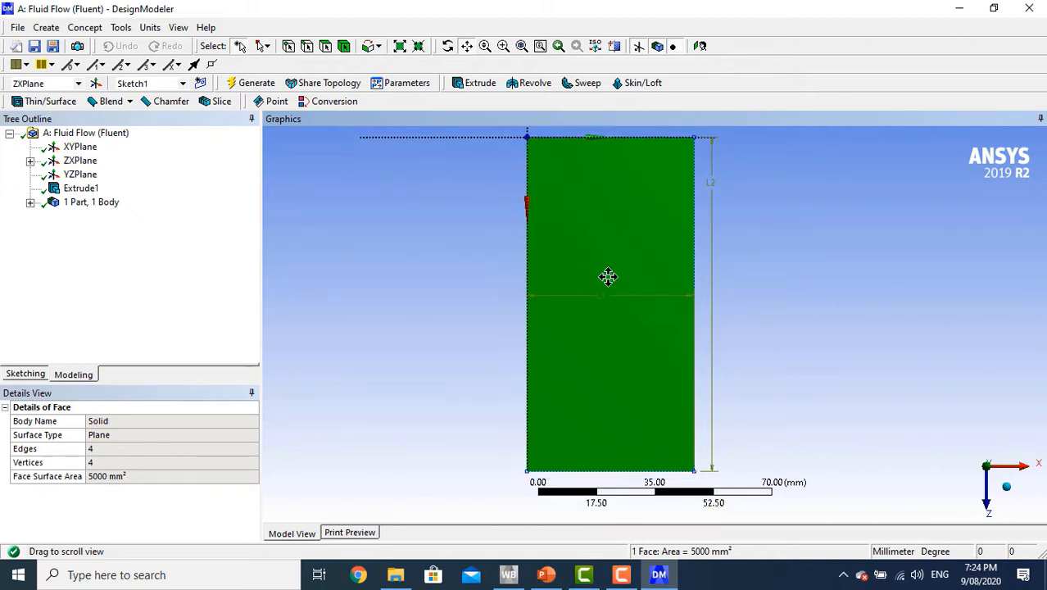
{"action": "left_click", "coordinate": [466, 46]}
{"action": "left_click", "coordinate": [37, 376]}
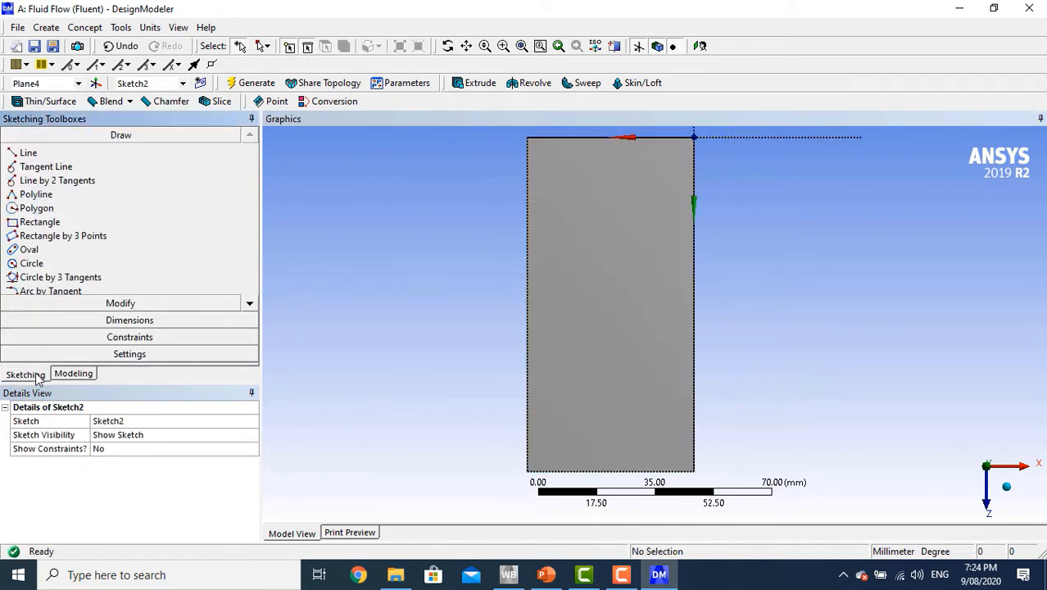
{"action": "left_click", "coordinate": [45, 264]}
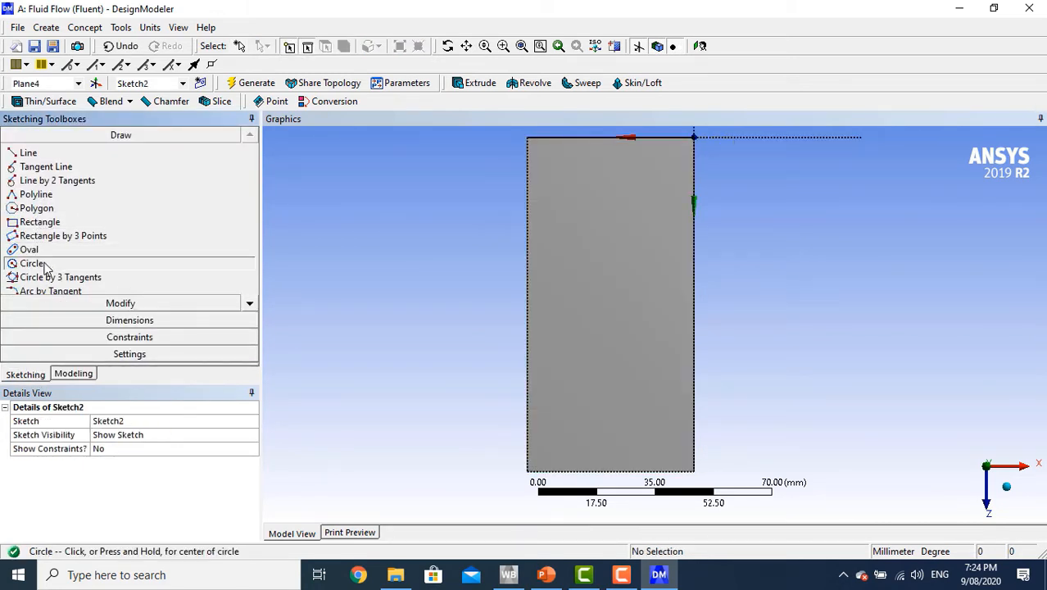
{"action": "left_click", "coordinate": [607, 181]}
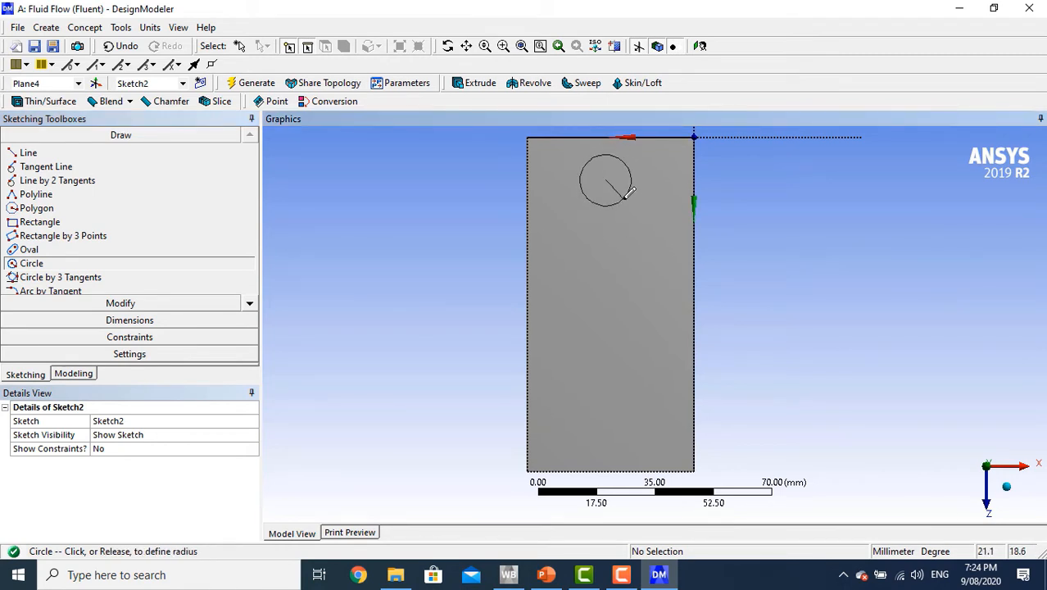
{"action": "left_click", "coordinate": [627, 196]}
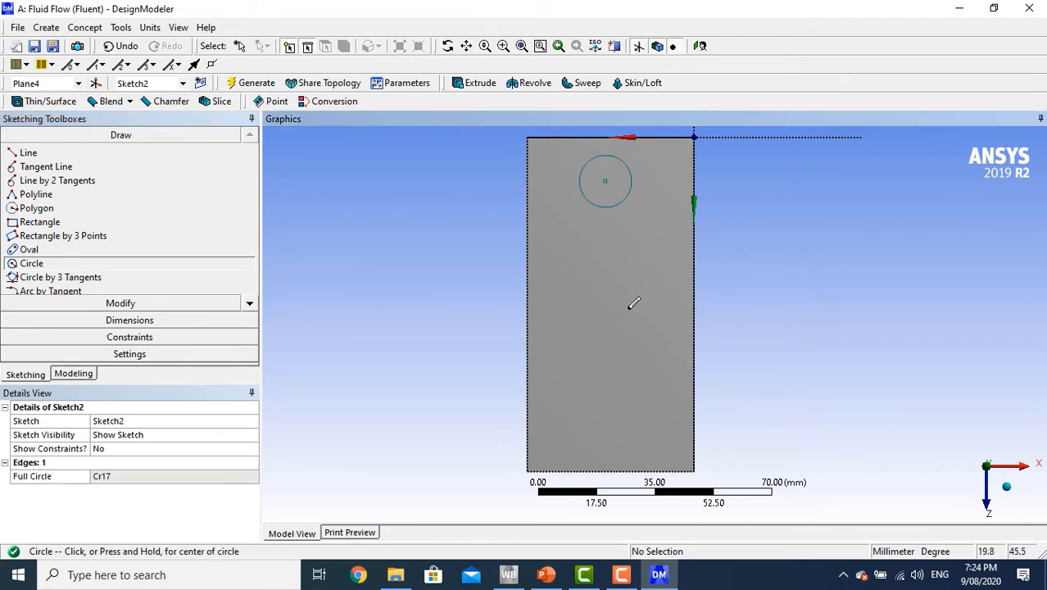
{"action": "left_click", "coordinate": [605, 416]}
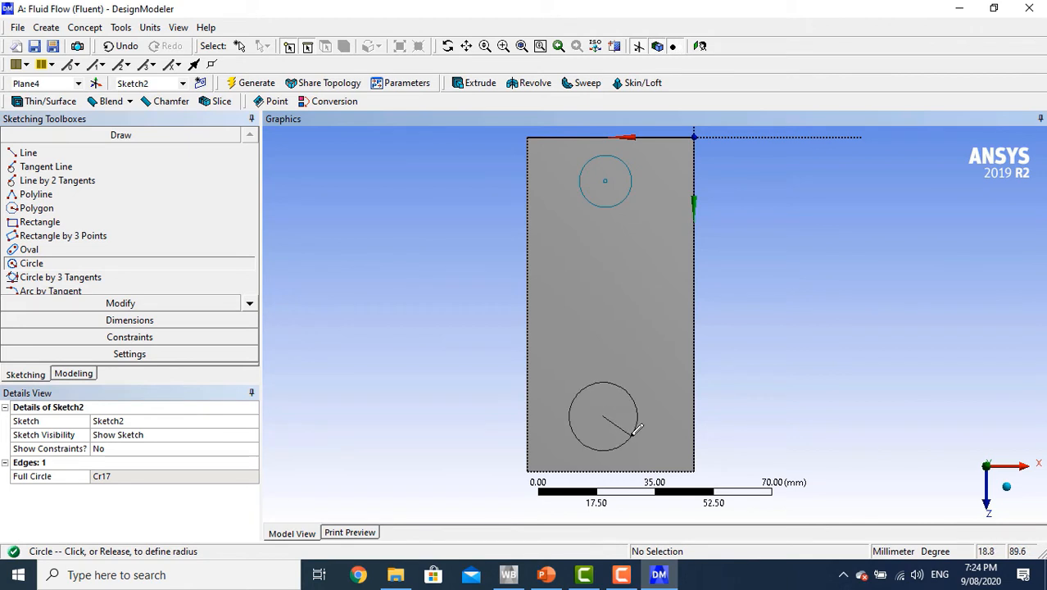
{"action": "left_click", "coordinate": [631, 420]}
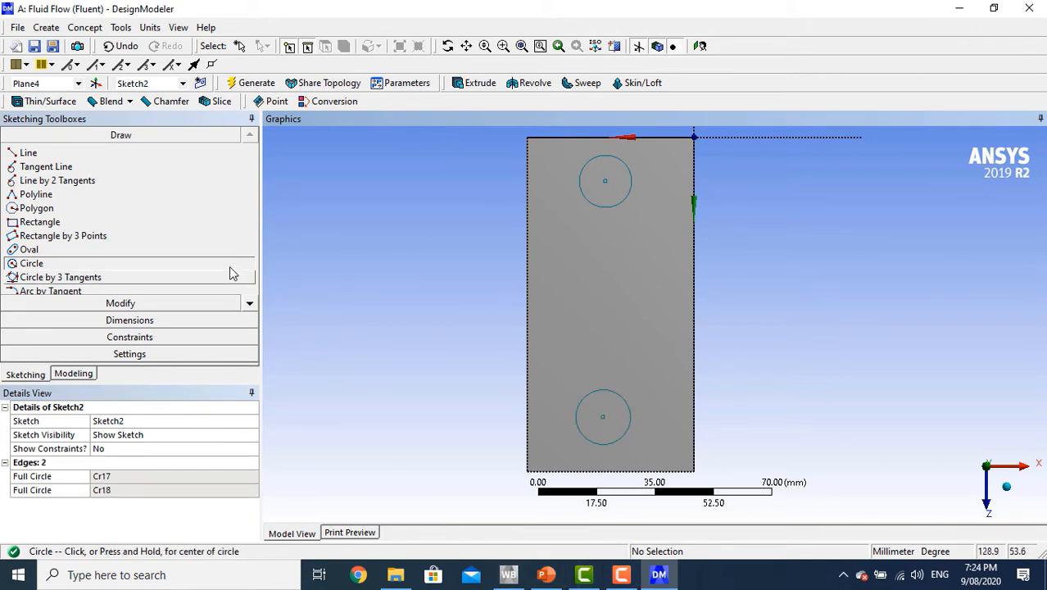
Add semi-automatic diameter dimensions to both circles
{"action": "left_click", "coordinate": [145, 321]}
{"action": "left_click", "coordinate": [86, 286]}
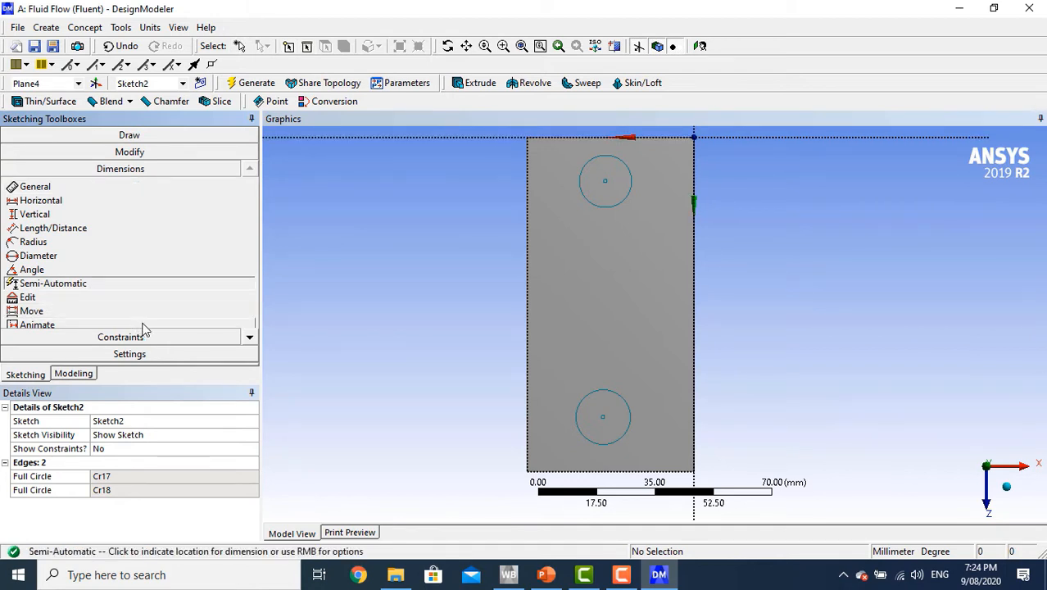
{"action": "left_click", "coordinate": [636, 382]}
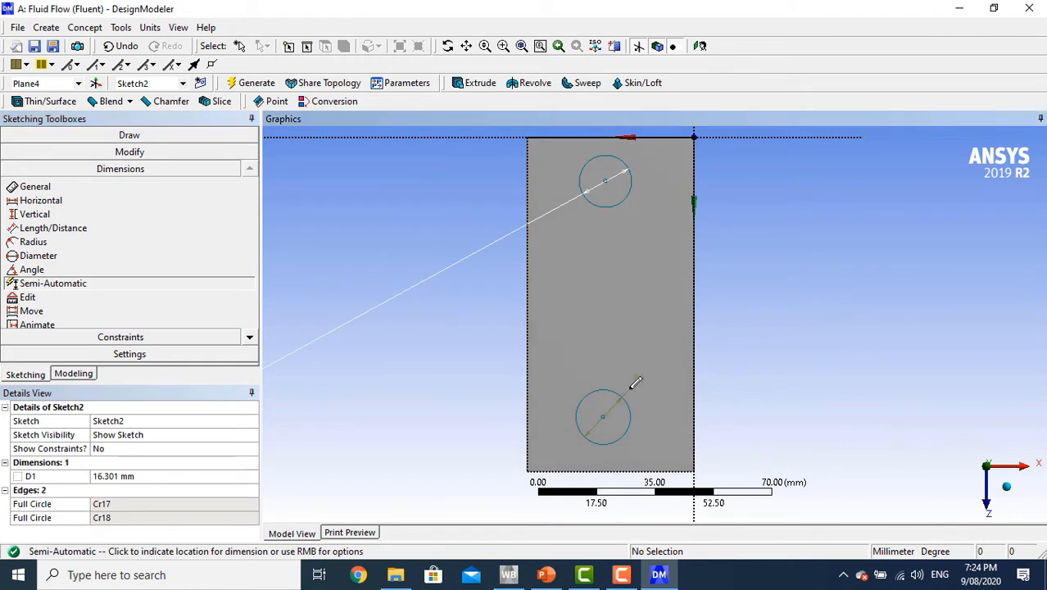
{"action": "left_click", "coordinate": [652, 148]}
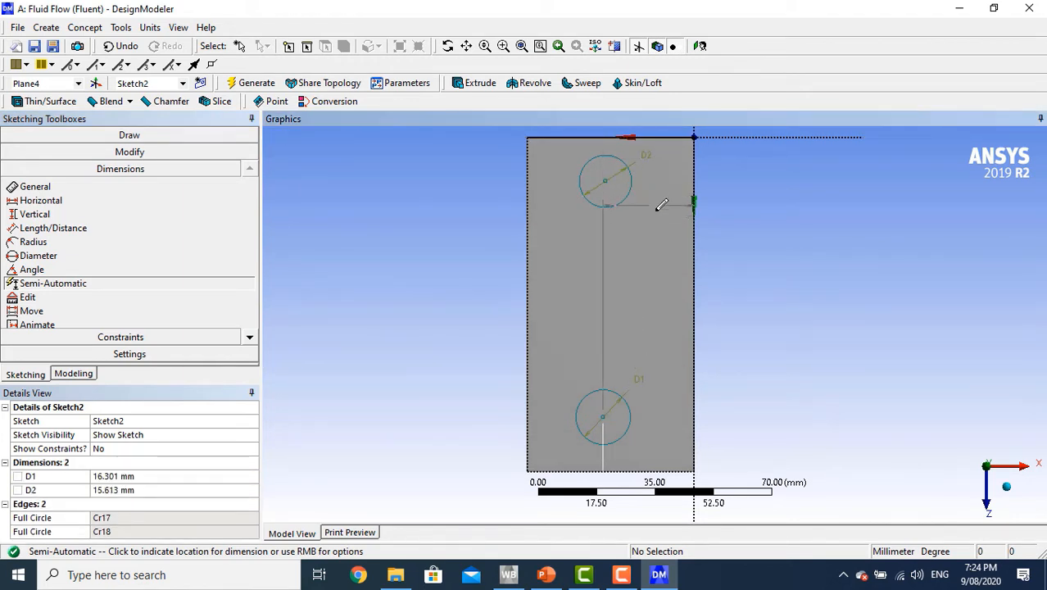
Add semi-automatic horizontal and vertical dimensions locating both circle centres from the sketch plane's axes
{"action": "left_click", "coordinate": [639, 453]}
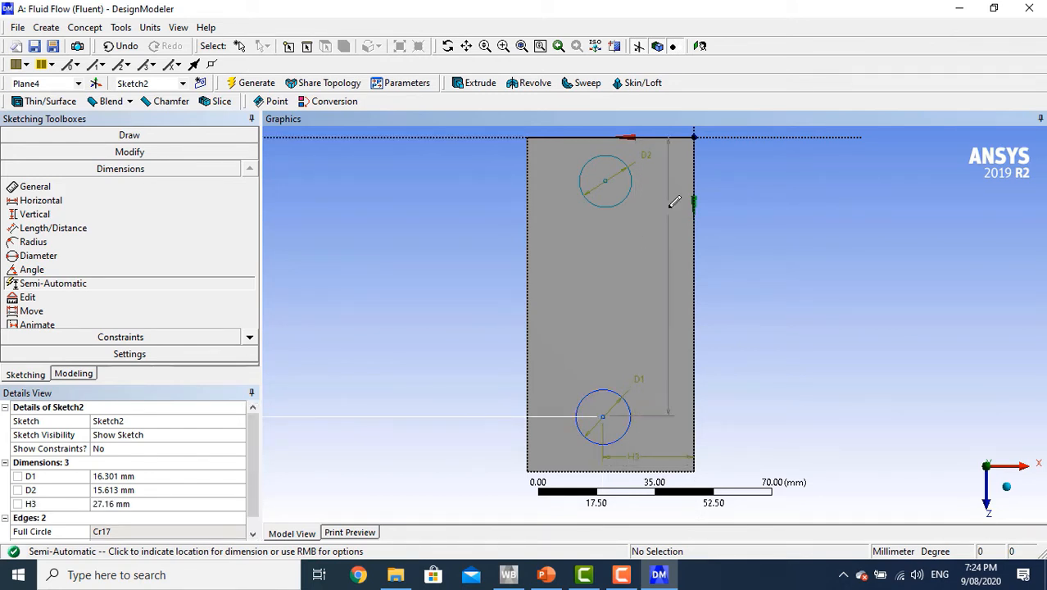
{"action": "left_click", "coordinate": [546, 204]}
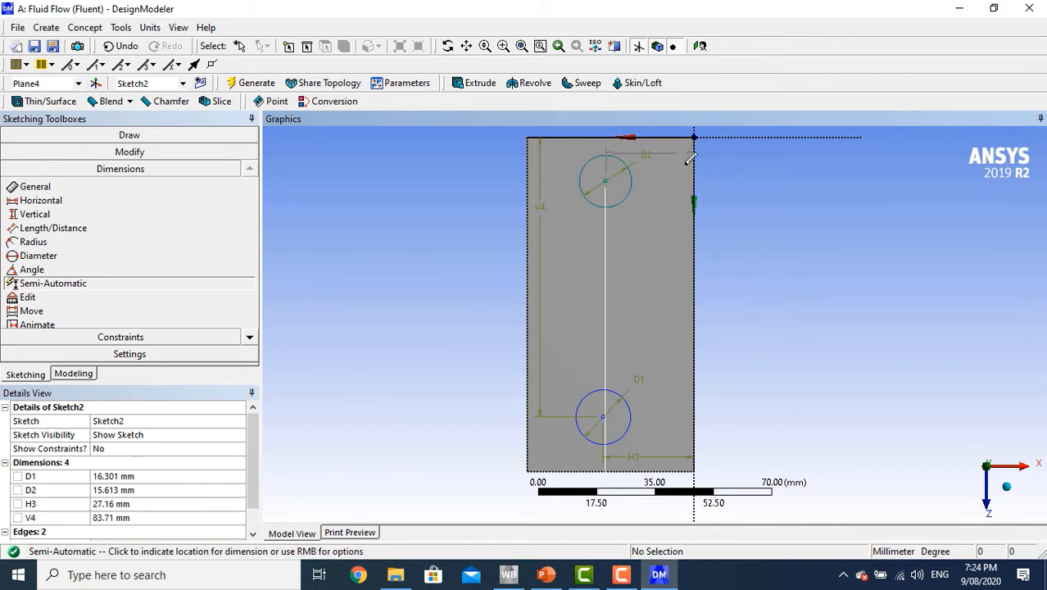
{"action": "left_click", "coordinate": [667, 225]}
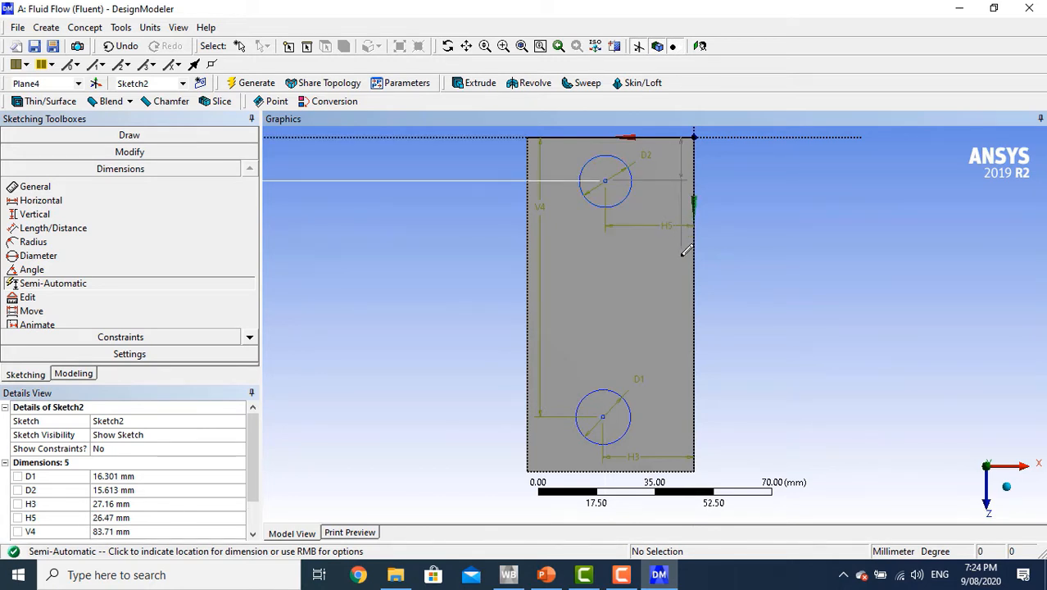
{"action": "left_click", "coordinate": [687, 159]}
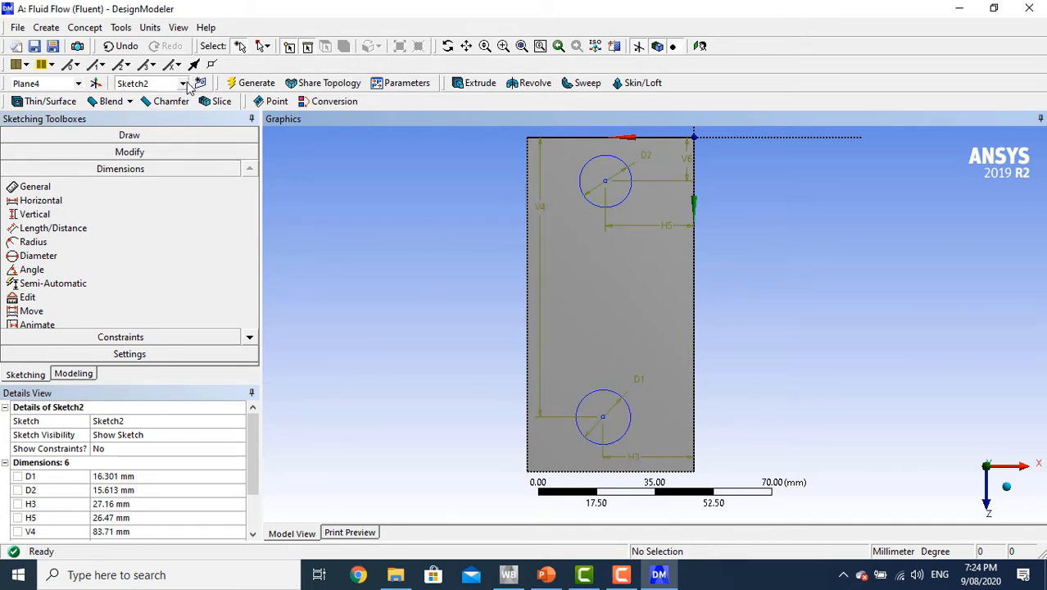
Set both circle diameters, D1 and D2, to 25 mm
{"action": "mouse_move", "coordinate": [256, 432]}
{"action": "left_mouse_down"}
{"action": "mouse_move", "coordinate": [255, 462]}
{"action": "mouse_move", "coordinate": [248, 447]}
{"action": "left_mouse_up"}
{"action": "left_click", "coordinate": [183, 426]}
{"action": "left_click", "coordinate": [193, 435]}
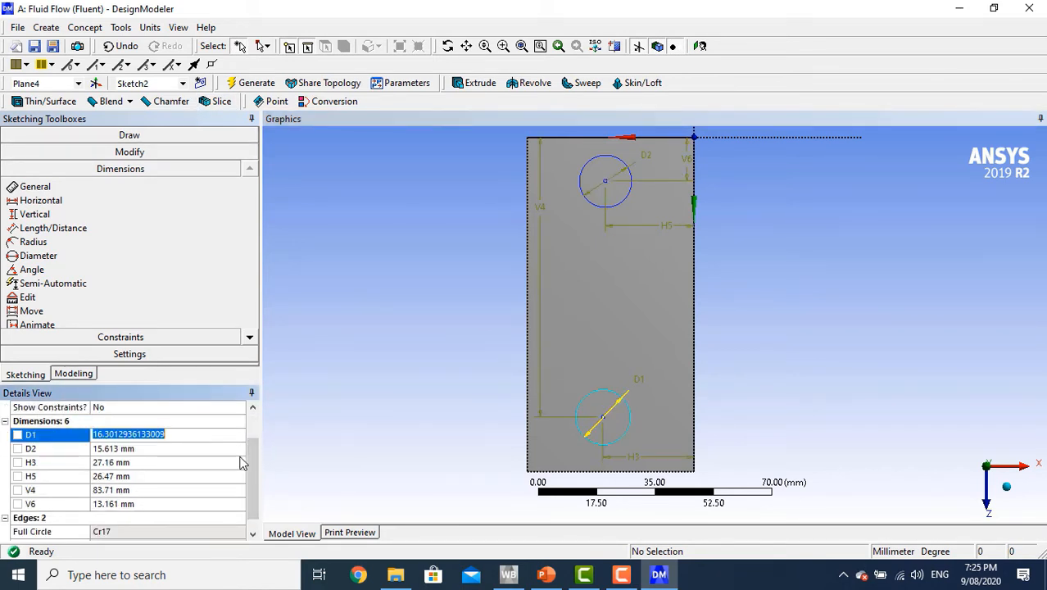
{"action": "type", "text": "25"}
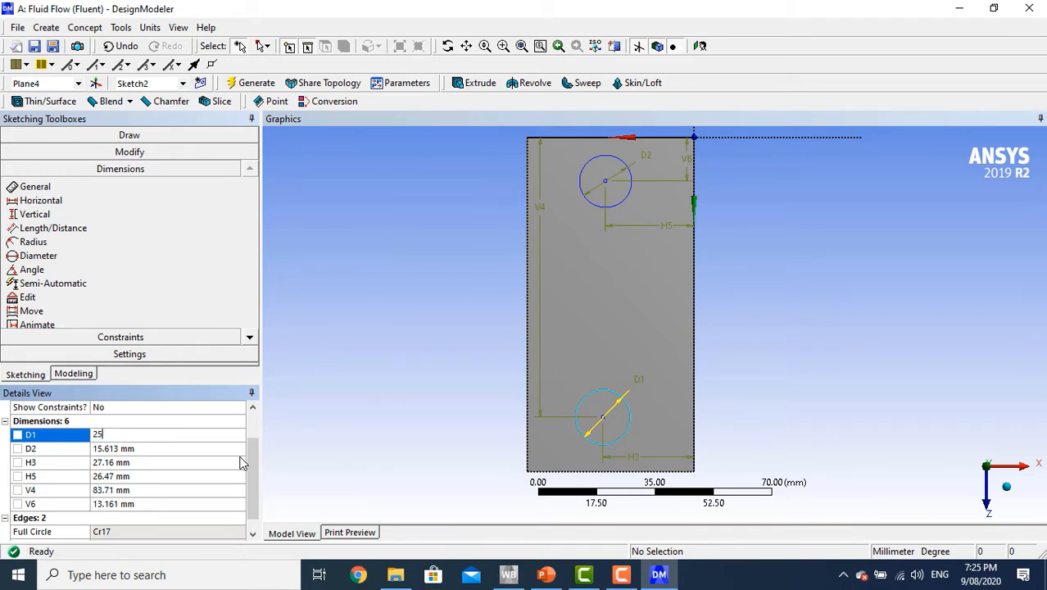
{"action": "key", "text": "Return"}
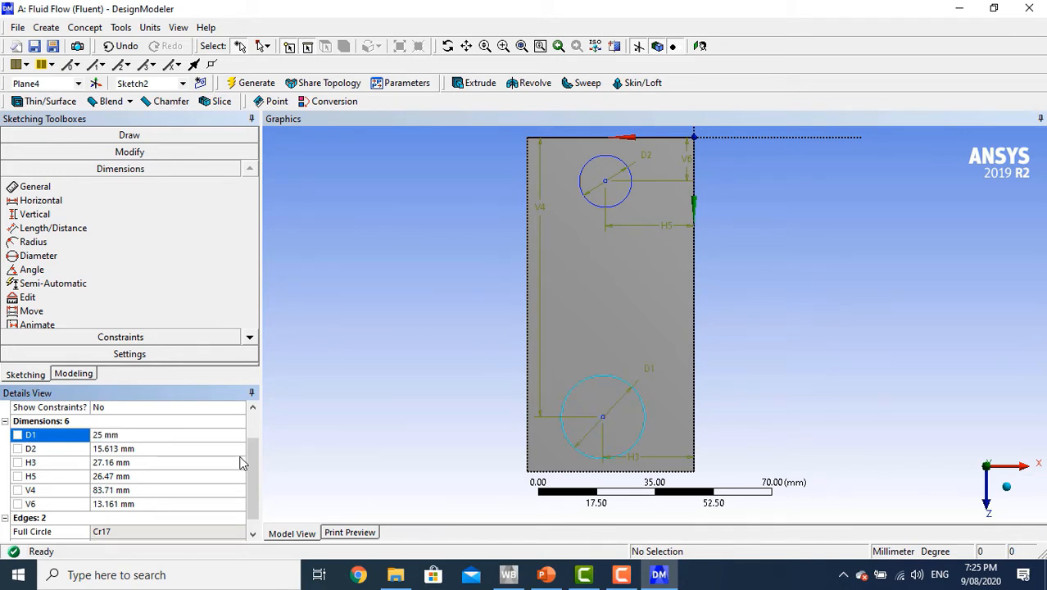
{"action": "left_click", "coordinate": [162, 448]}
{"action": "type", "text": "25"}
{"action": "key", "text": "Return"}
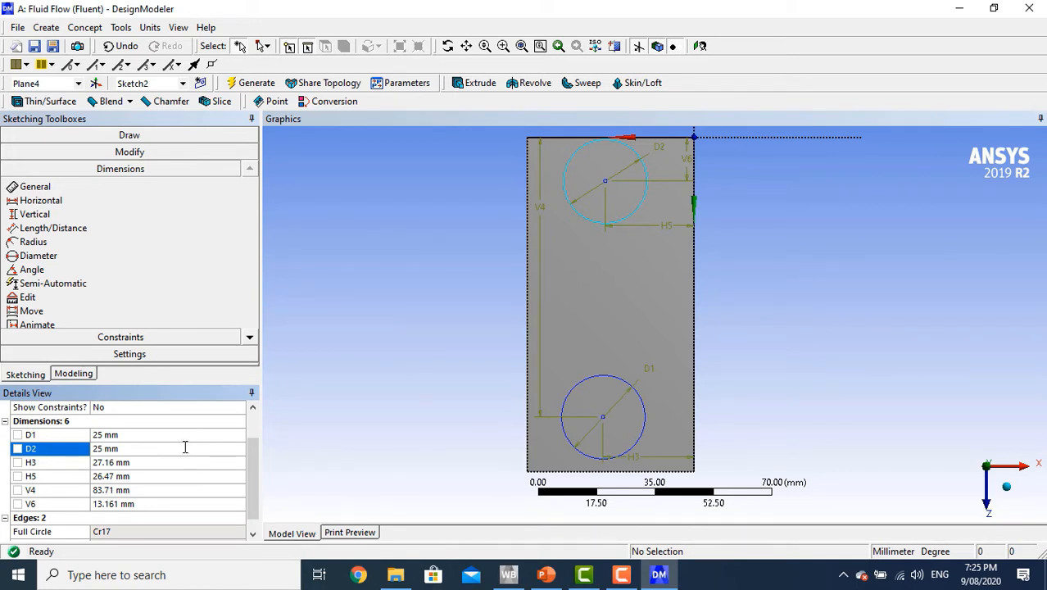
Set the position dimensions H5 and V6 of the circle nearer the sketch origin to 25 mm each
{"action": "left_click", "coordinate": [186, 462]}
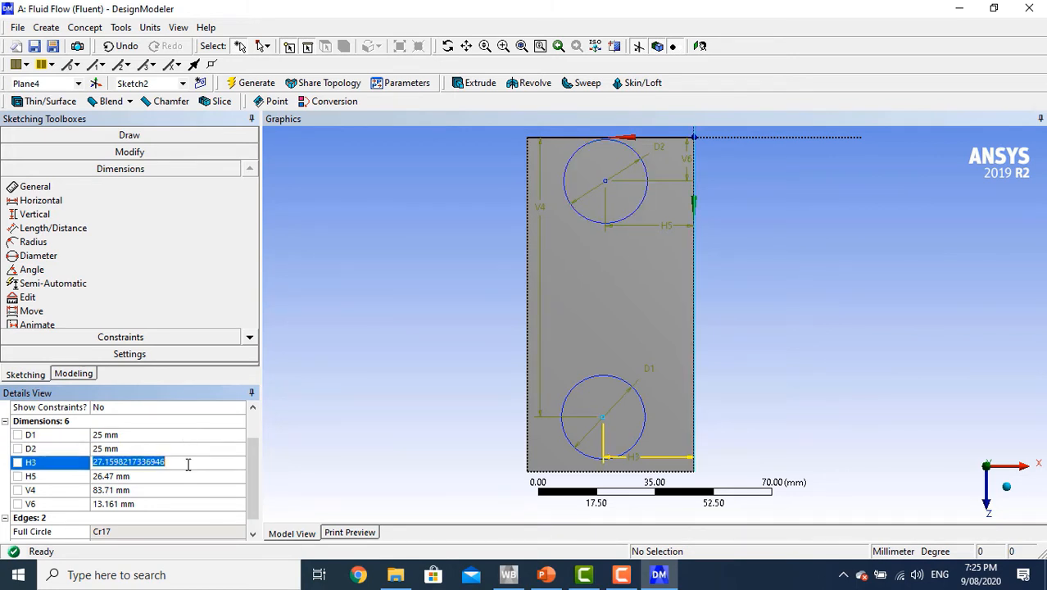
{"action": "left_click", "coordinate": [145, 489]}
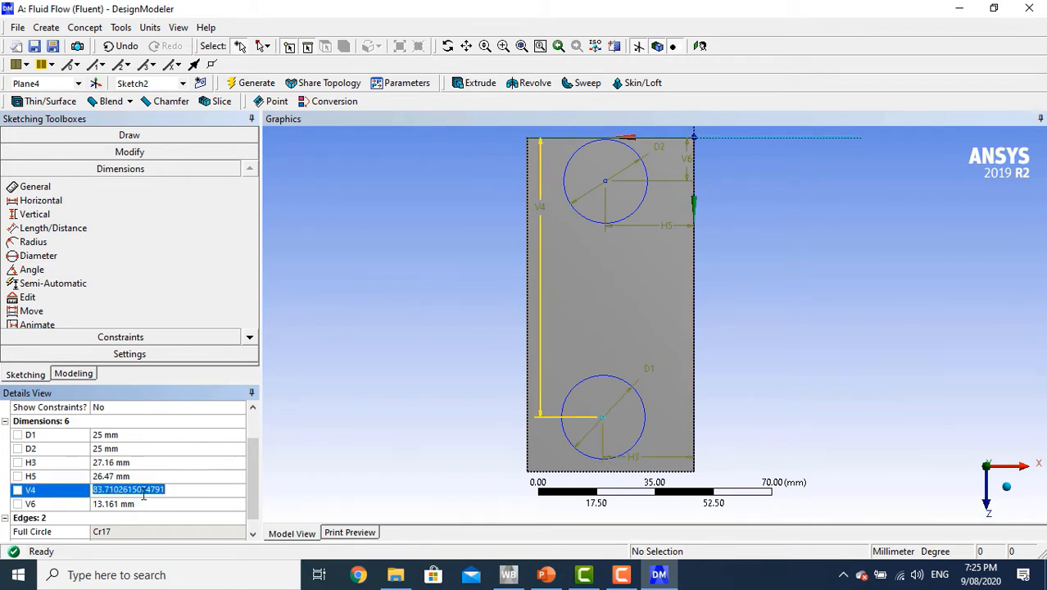
{"action": "left_click", "coordinate": [156, 478]}
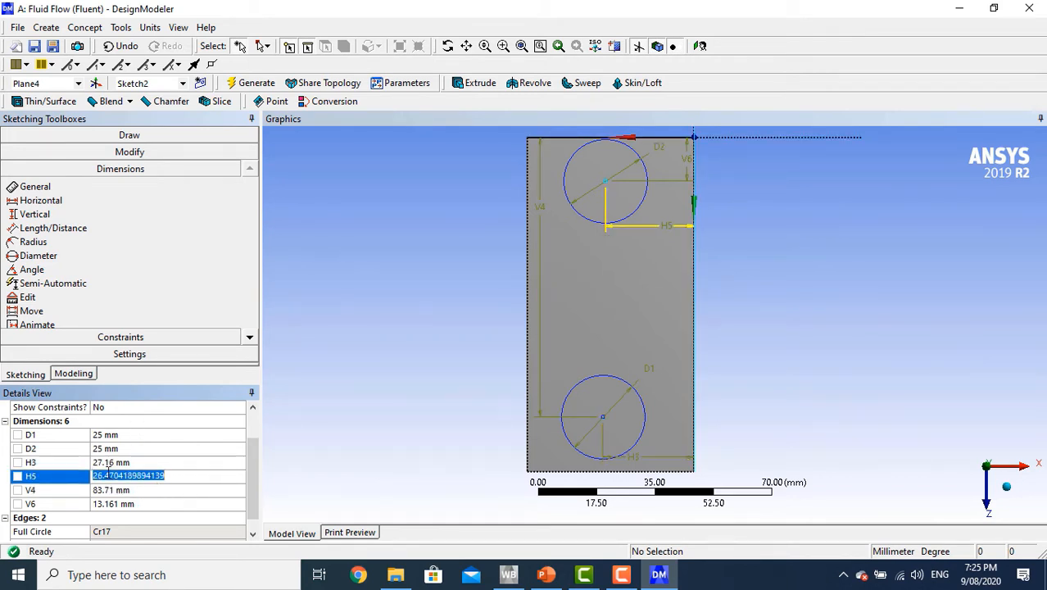
{"action": "type", "text": "25"}
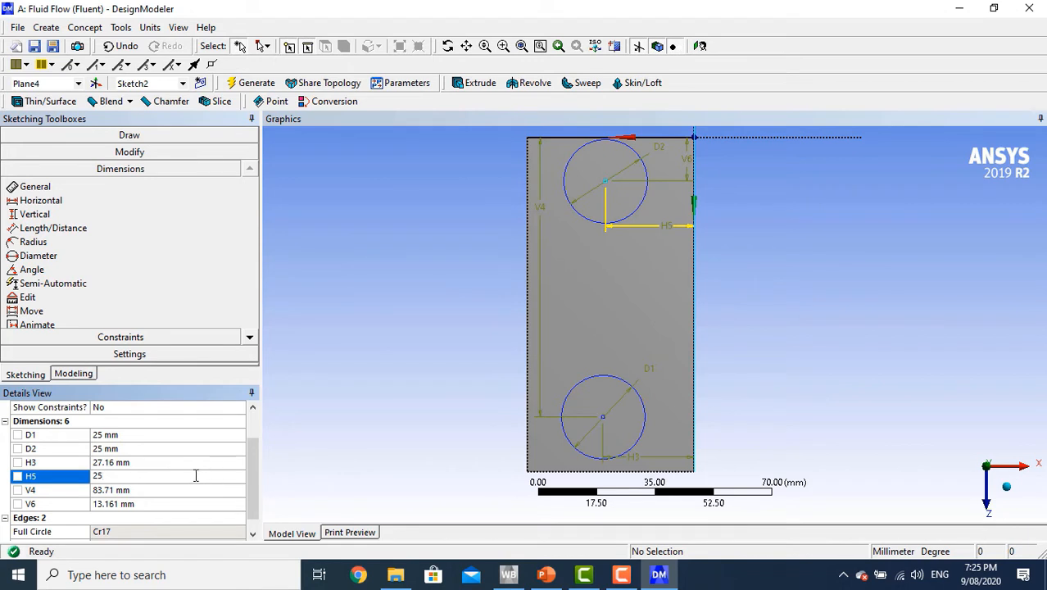
{"action": "left_click", "coordinate": [160, 504]}
{"action": "type", "text": "25"}
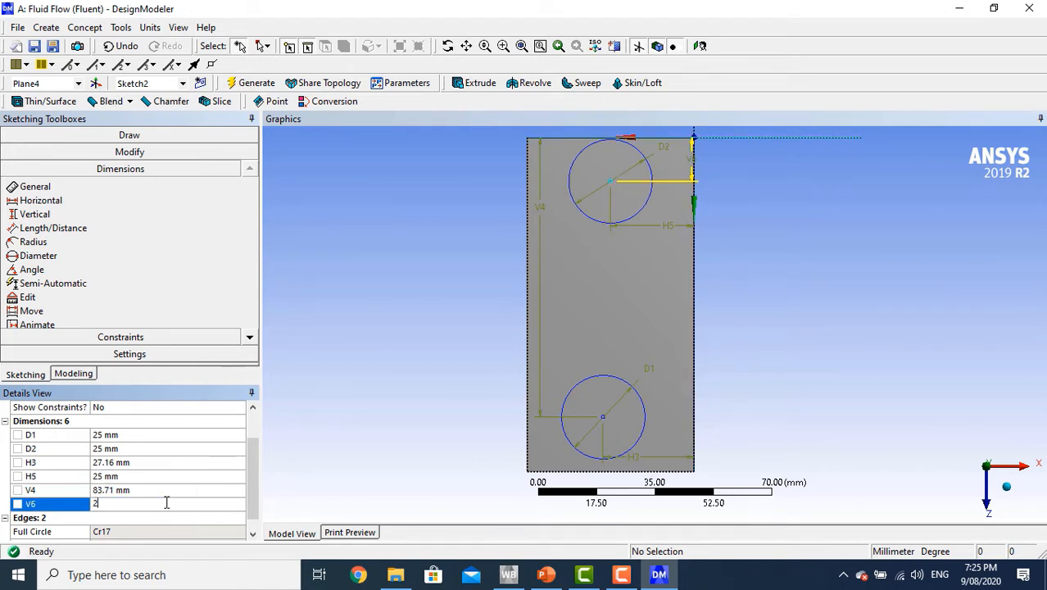
Set the farther circle's horizontal position H3 to 25 mm and its vertical position V4 to 75 mm
{"action": "left_click", "coordinate": [129, 463]}
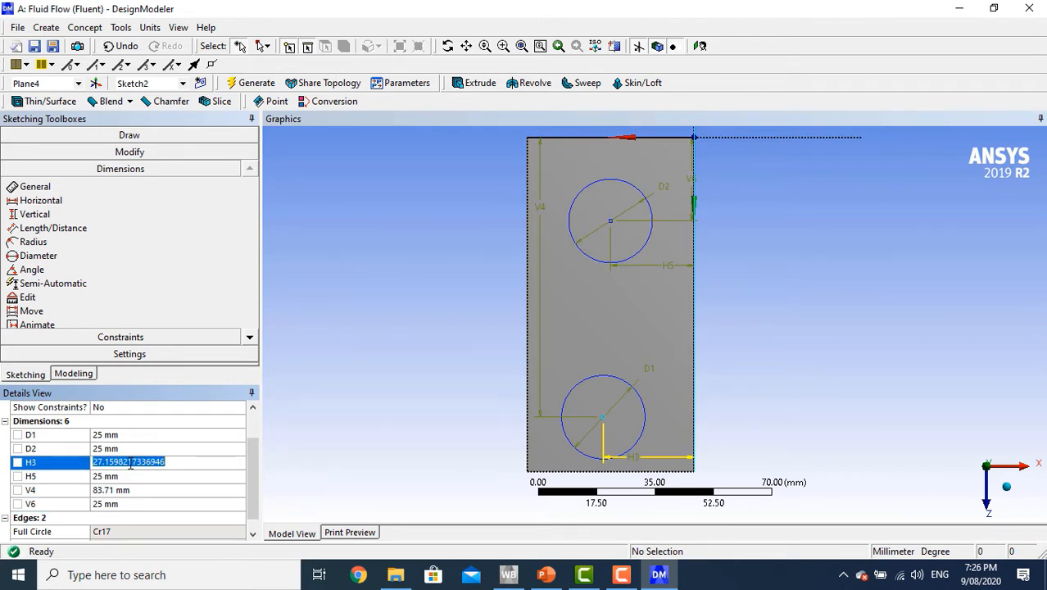
{"action": "type", "text": "25"}
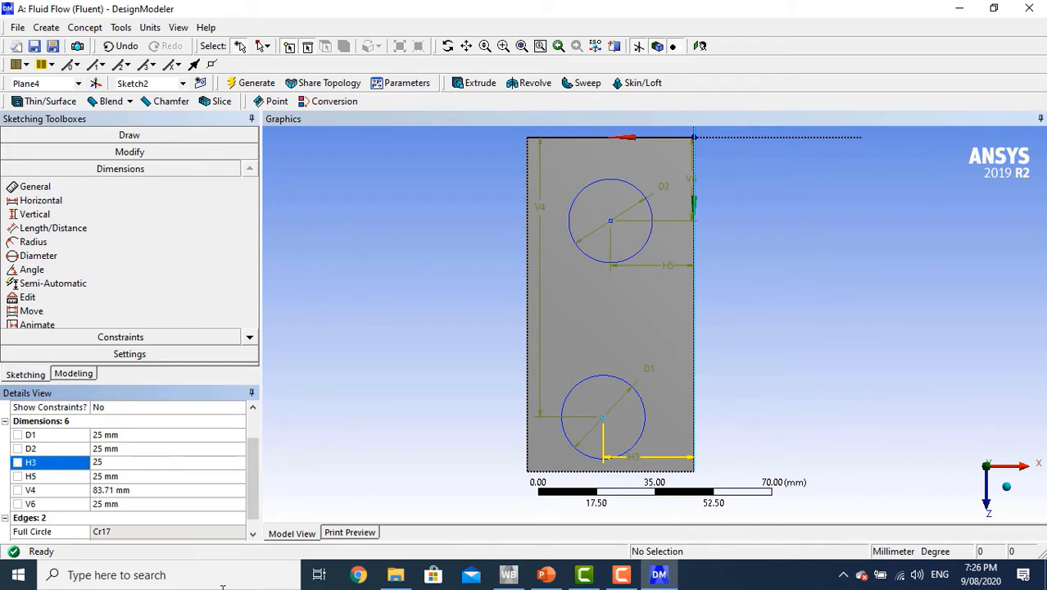
{"action": "left_click", "coordinate": [191, 489]}
{"action": "type", "text": "75"}
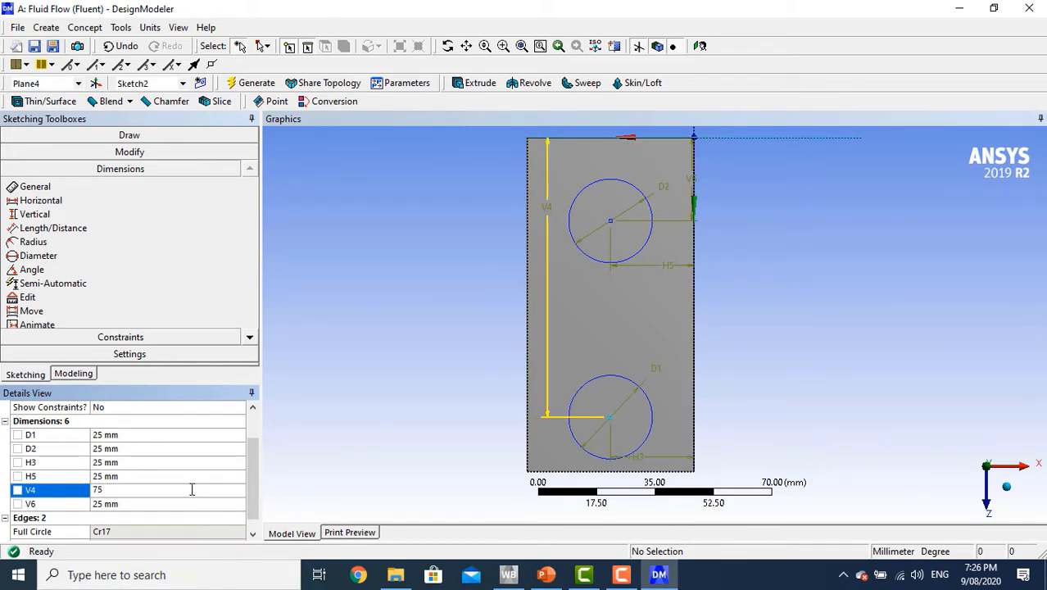
{"action": "key", "text": "Return"}
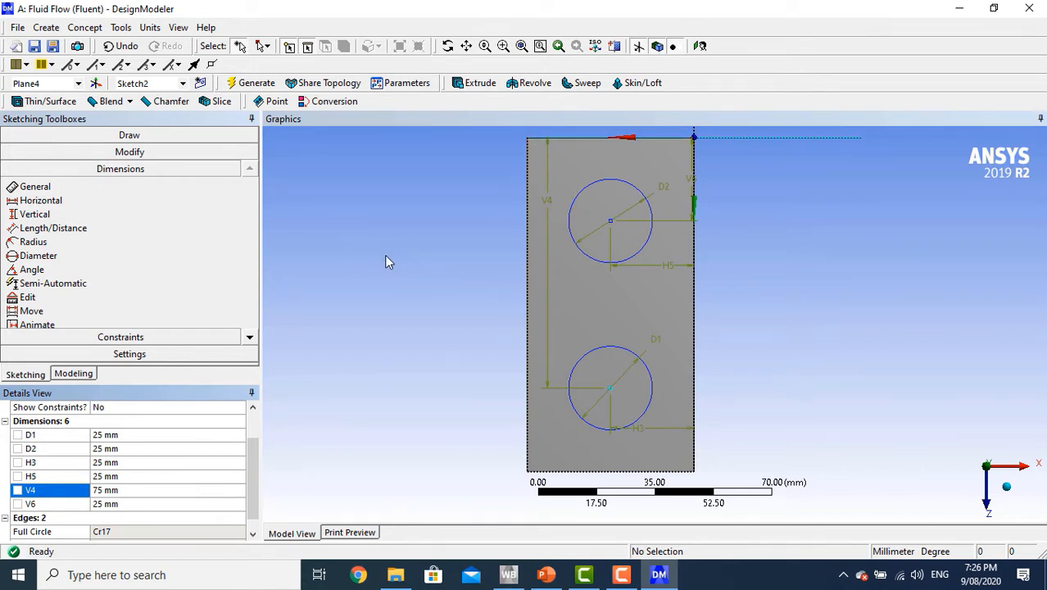
Extrude the two-circle sketch, Sketch2, by 10 mm with Add Material and generate the cylinders on the plate
{"action": "left_click", "coordinate": [478, 85]}
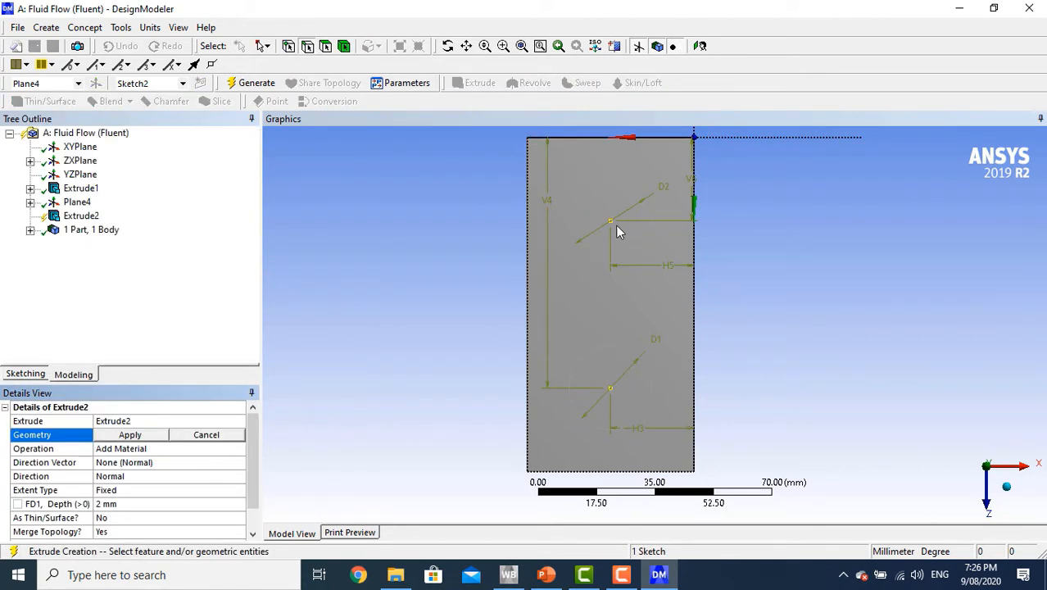
{"action": "left_click", "coordinate": [131, 435]}
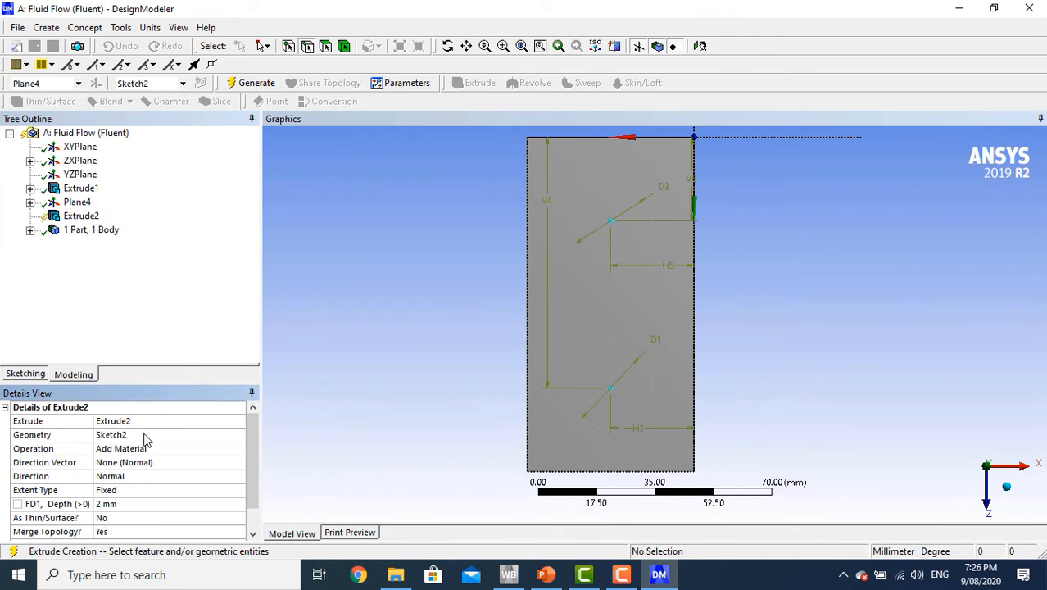
{"action": "left_click", "coordinate": [154, 503]}
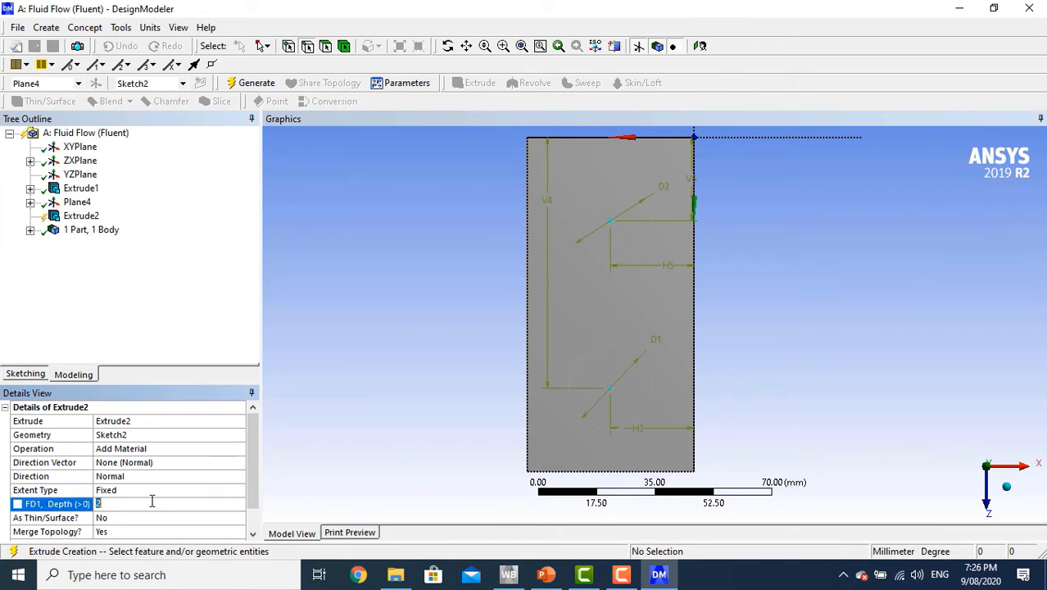
{"action": "type", "text": "10"}
{"action": "key", "text": "Return"}
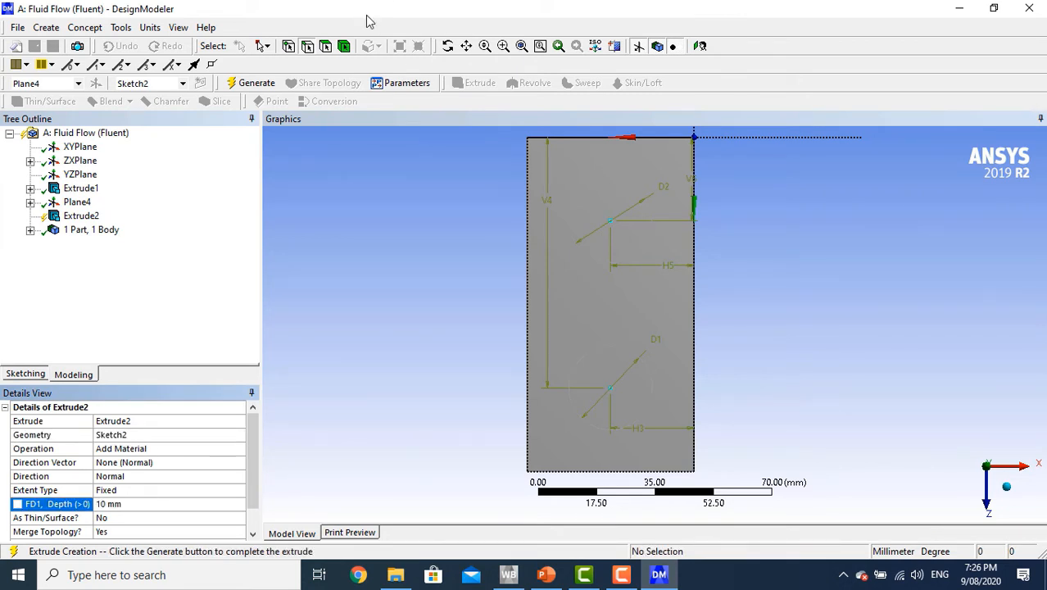
{"action": "left_click", "coordinate": [447, 46]}
{"action": "mouse_move", "coordinate": [584, 386]}
{"action": "left_mouse_down"}
{"action": "mouse_move", "coordinate": [585, 332]}
{"action": "mouse_move", "coordinate": [619, 311]}
{"action": "mouse_move", "coordinate": [692, 334]}
{"action": "mouse_move", "coordinate": [766, 332]}
{"action": "left_mouse_up"}
{"action": "mouse_move", "coordinate": [645, 258]}
{"action": "left_mouse_down"}
{"action": "mouse_move", "coordinate": [667, 243]}
{"action": "mouse_move", "coordinate": [657, 263]}
{"action": "mouse_move", "coordinate": [643, 251]}
{"action": "mouse_move", "coordinate": [666, 241]}
{"action": "mouse_move", "coordinate": [529, 258]}
{"action": "mouse_move", "coordinate": [488, 238]}
{"action": "mouse_move", "coordinate": [584, 299]}
{"action": "mouse_move", "coordinate": [624, 257]}
{"action": "left_mouse_up"}
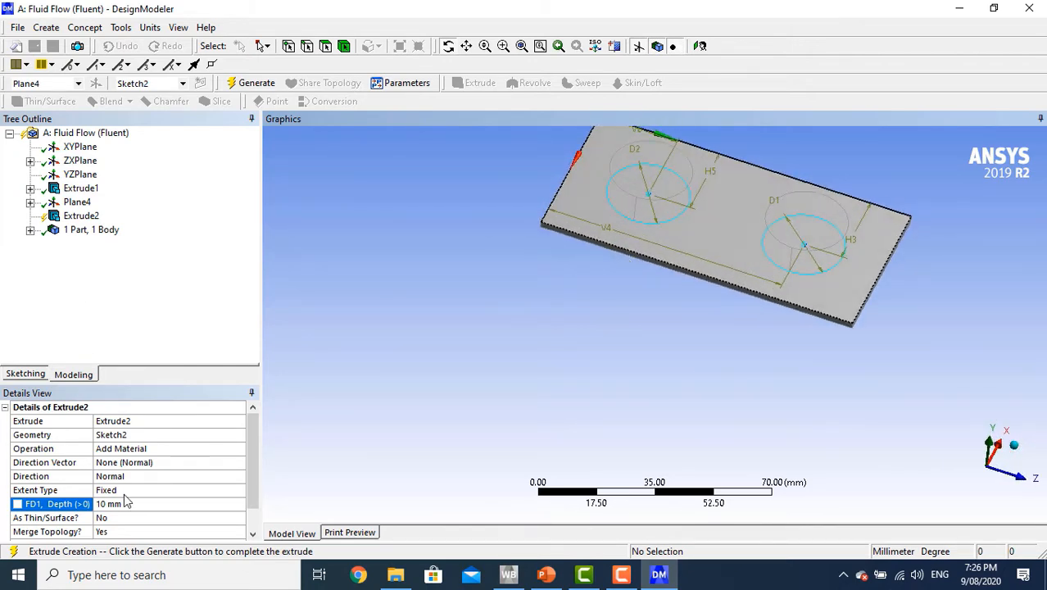
{"action": "left_click", "coordinate": [258, 87]}
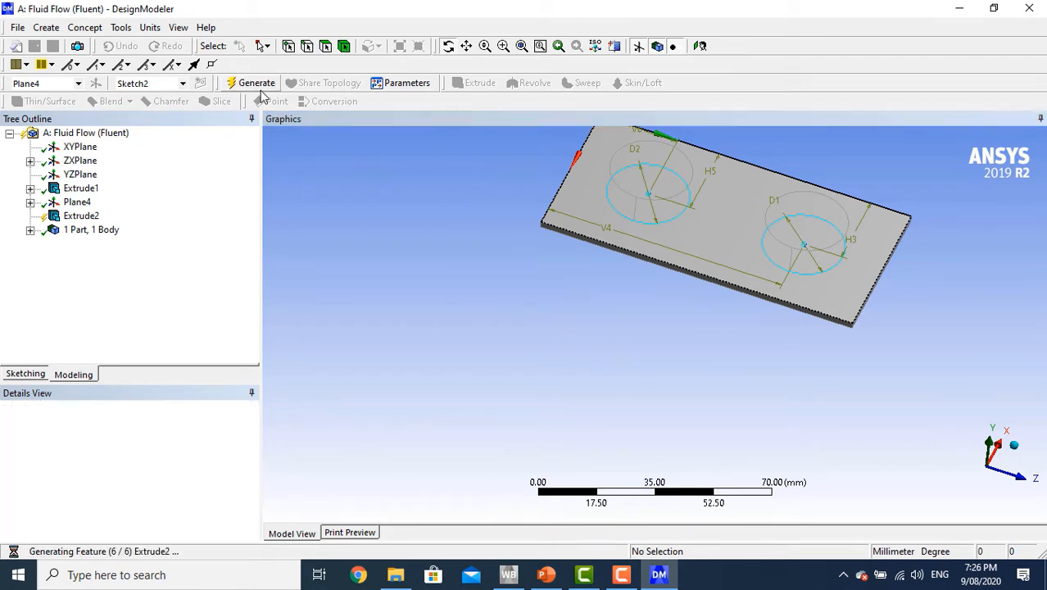
Add a 3 mm fixed-radius blend to the circular base edges of both cylinders and generate it
{"action": "left_click", "coordinate": [1019, 455]}
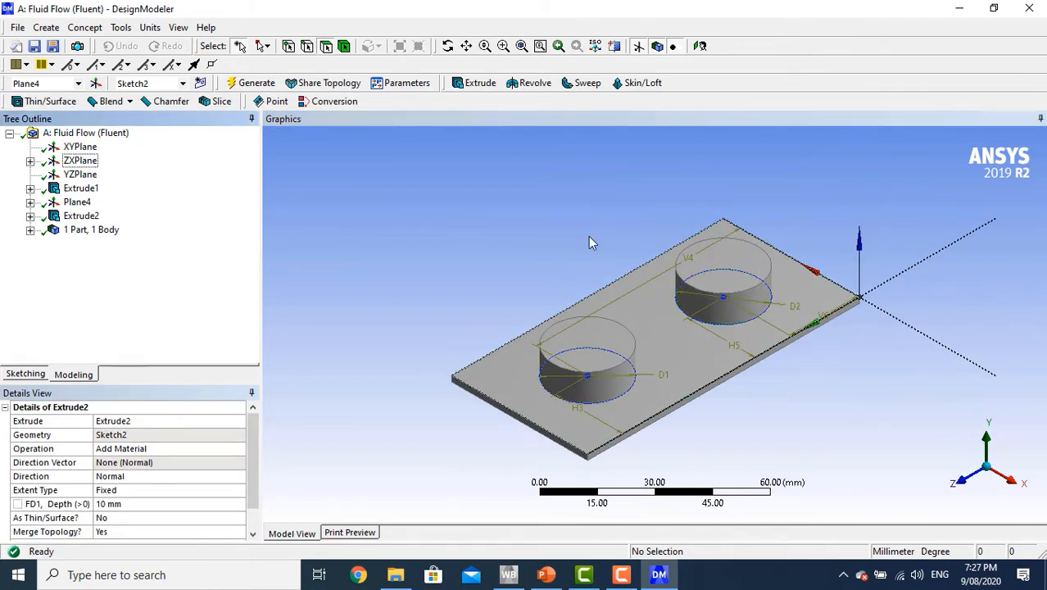
{"action": "left_click", "coordinate": [127, 103]}
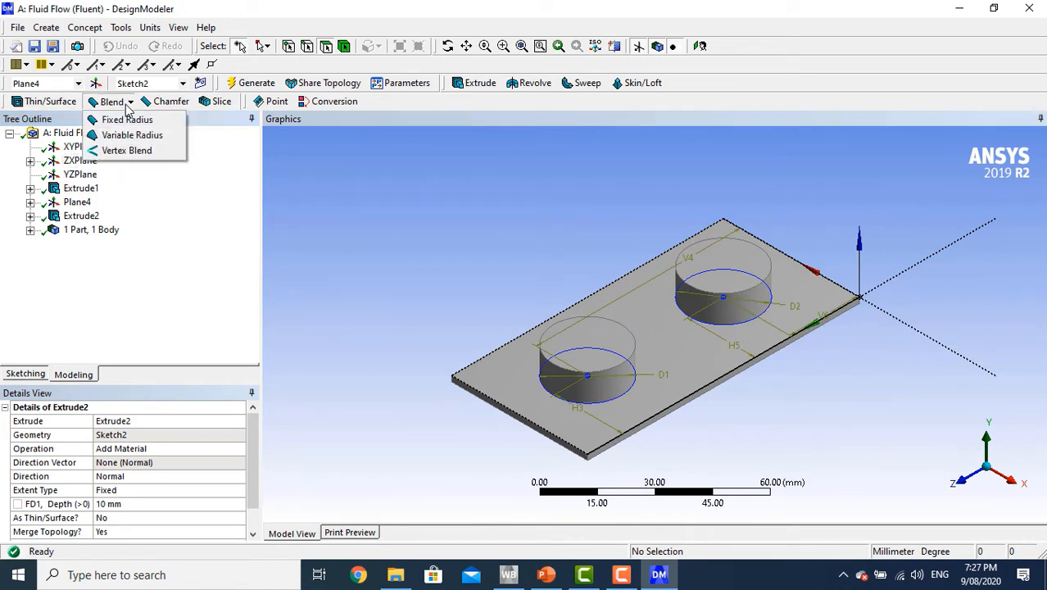
{"action": "left_click", "coordinate": [131, 120]}
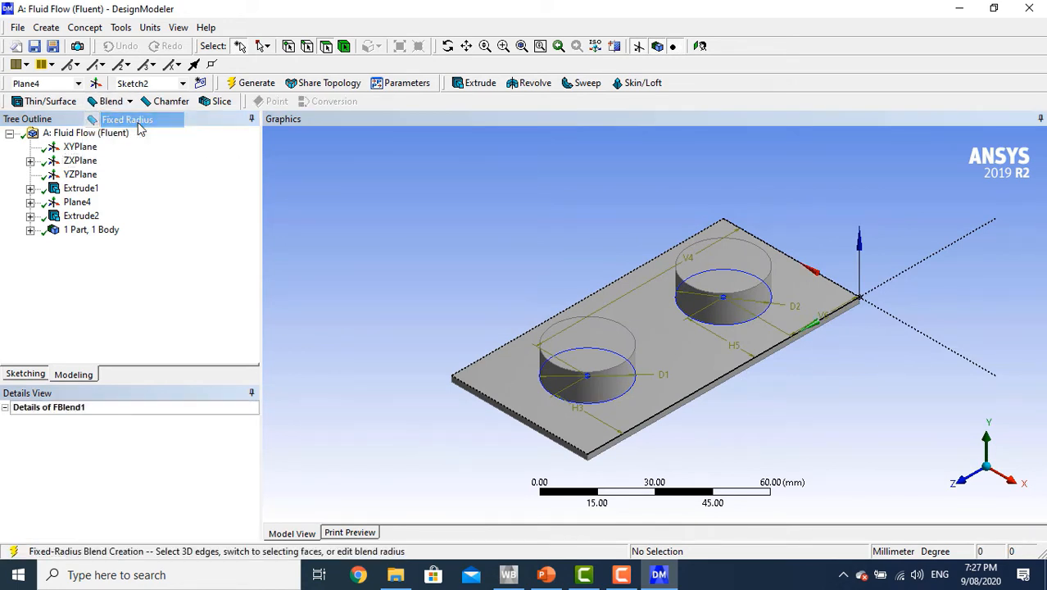
{"action": "left_click", "coordinate": [758, 317]}
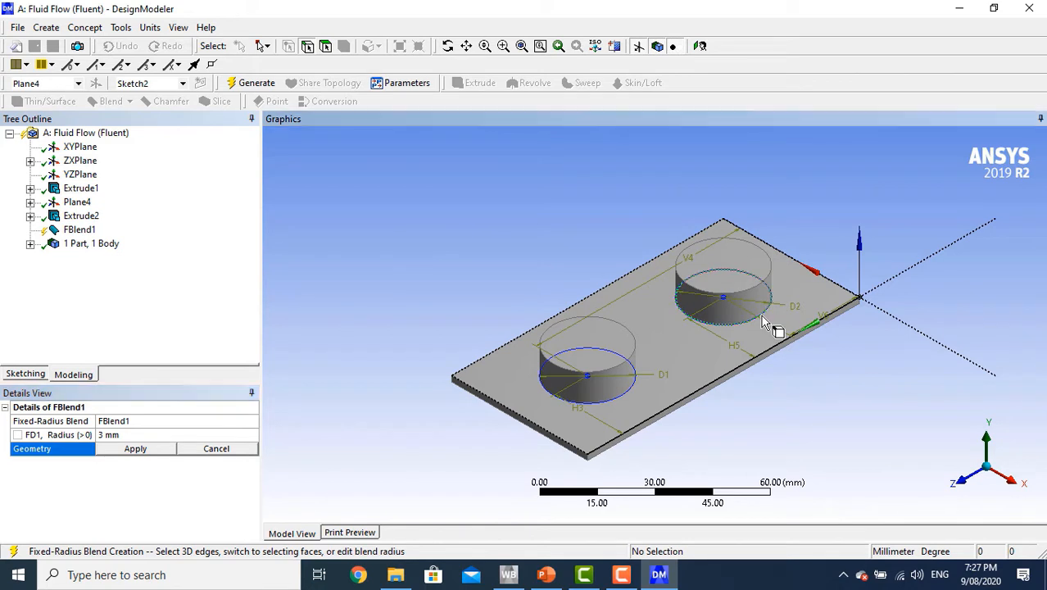
{"action": "left_click", "coordinate": [630, 395], "text": "ctrl"}
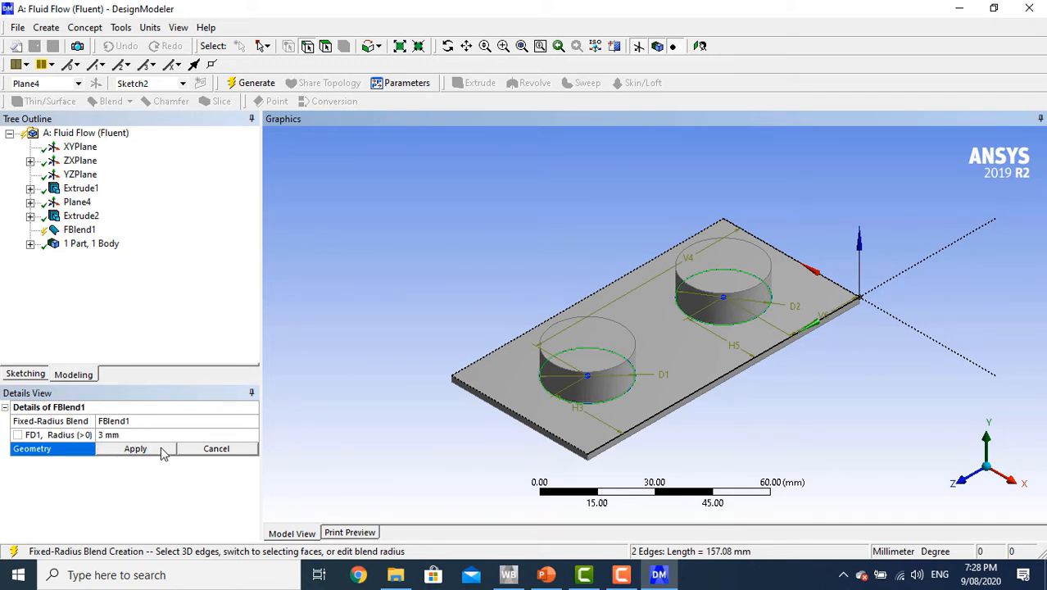
{"action": "left_click", "coordinate": [136, 449]}
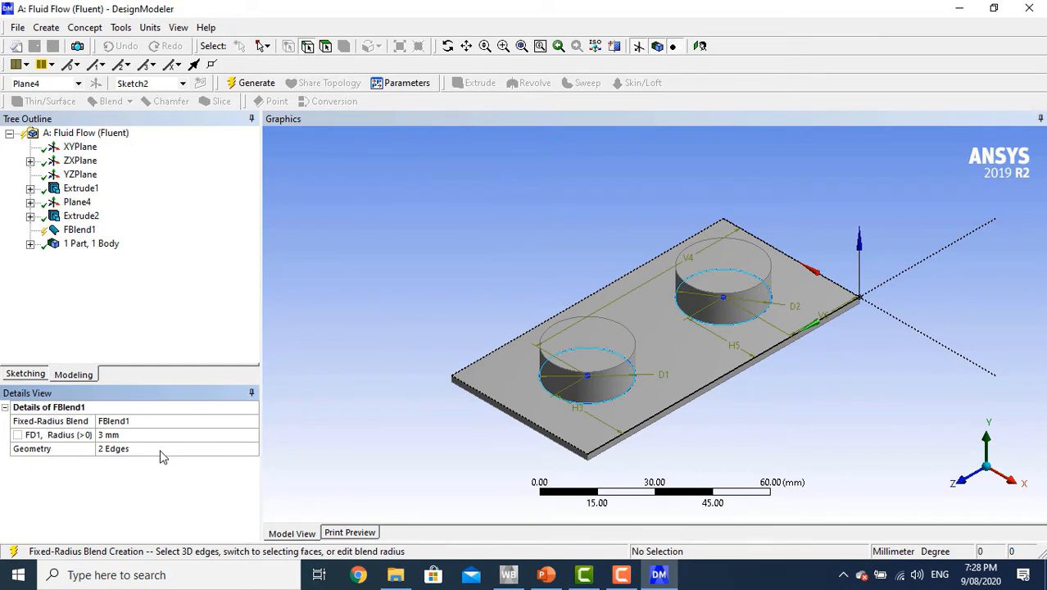
{"action": "left_click", "coordinate": [249, 85]}
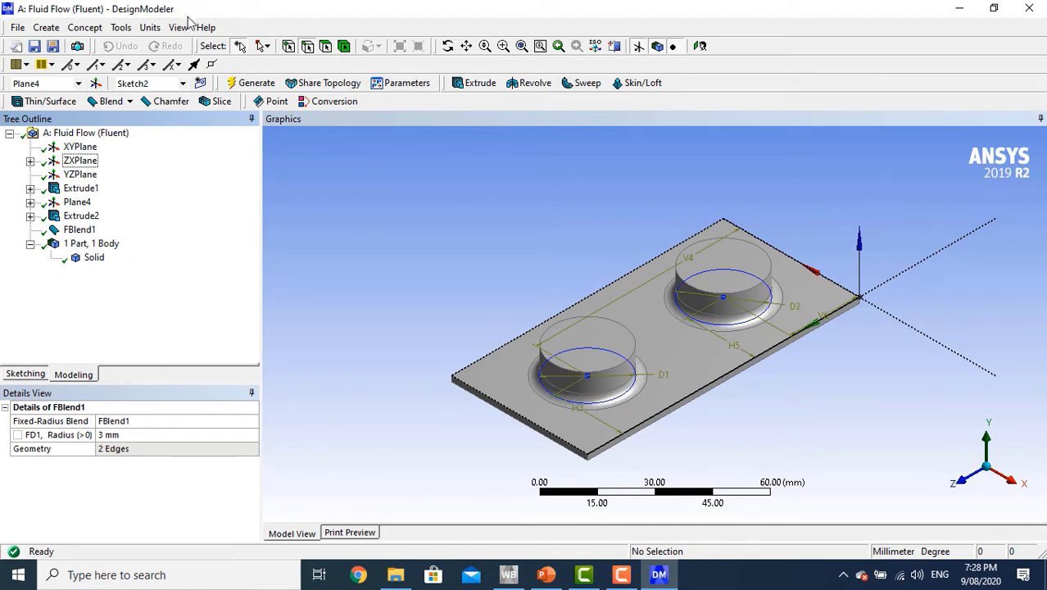
Sketch a rectangle about 154 by 42 mm on the XYPlane, with its lower edge on the X axis and spanning the Y axis
{"action": "left_click", "coordinate": [72, 149]}
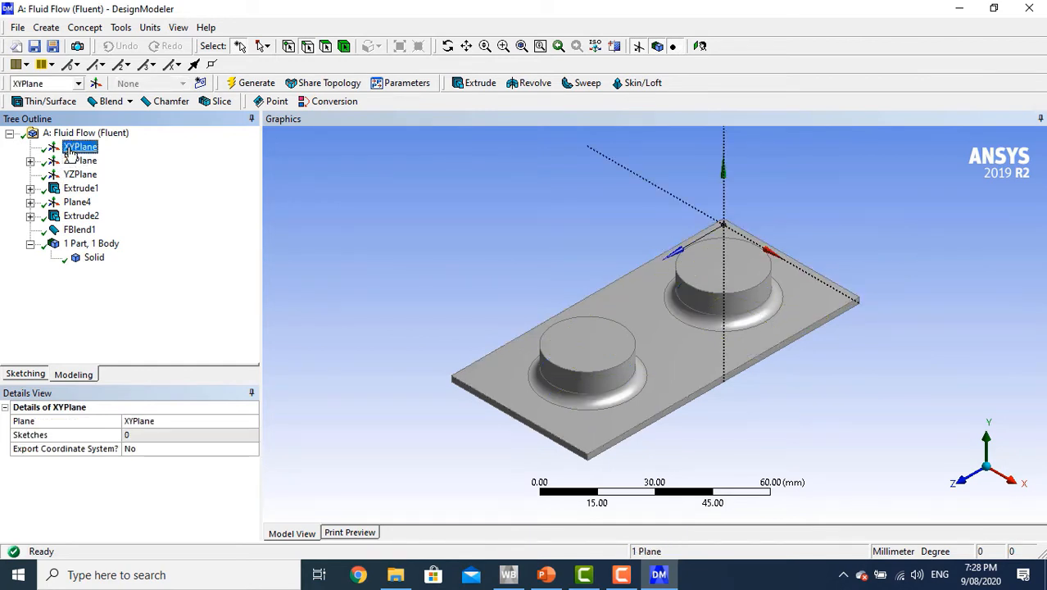
{"action": "left_click", "coordinate": [34, 375]}
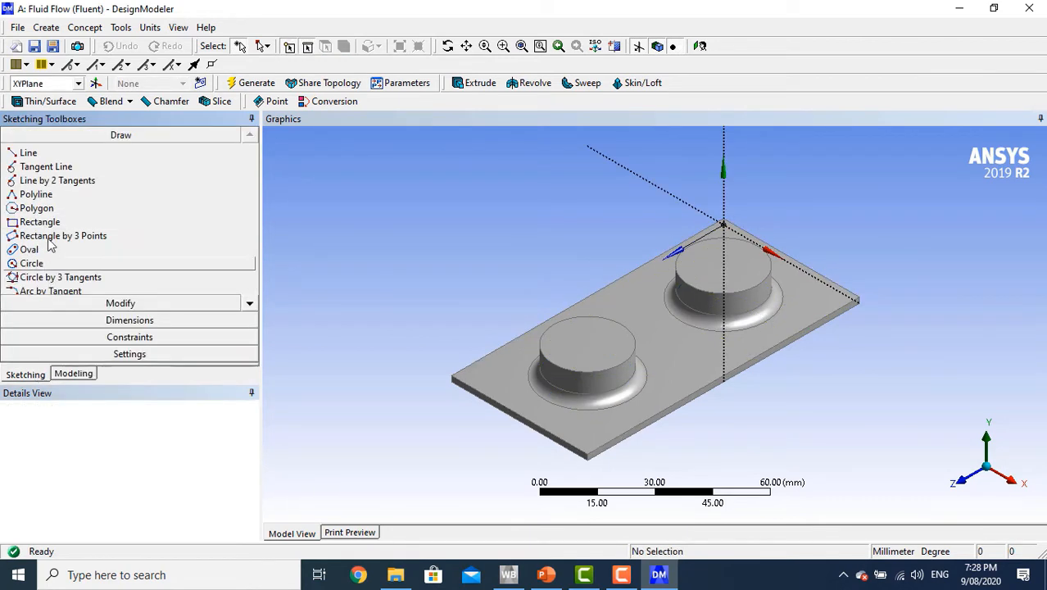
{"action": "left_click", "coordinate": [40, 222]}
{"action": "scroll", "coordinate": [790, 258], "scroll_direction": "down", "scroll_amount": 2}
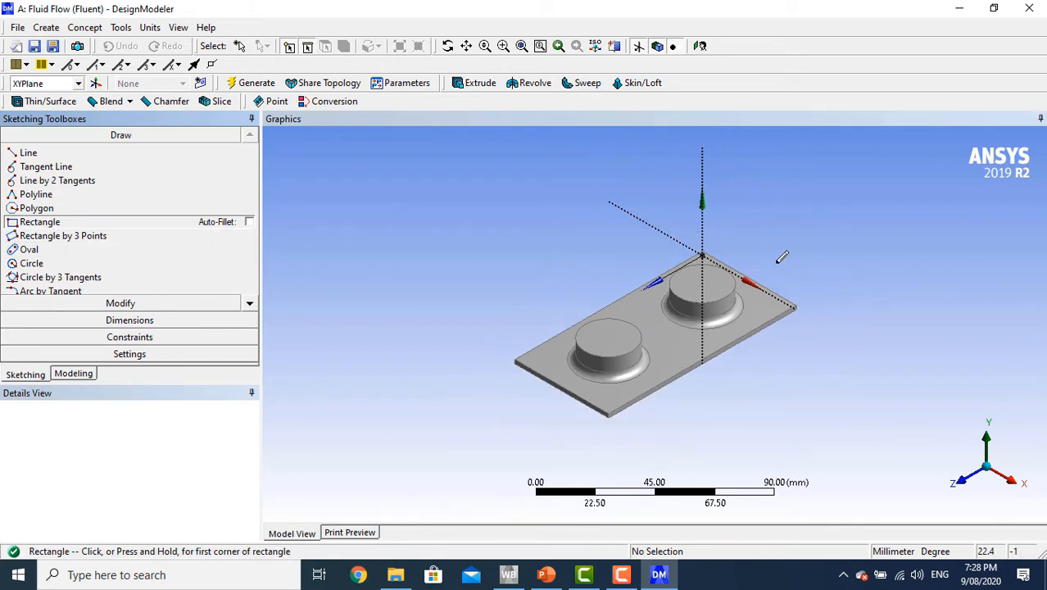
{"action": "left_click", "coordinate": [642, 218]}
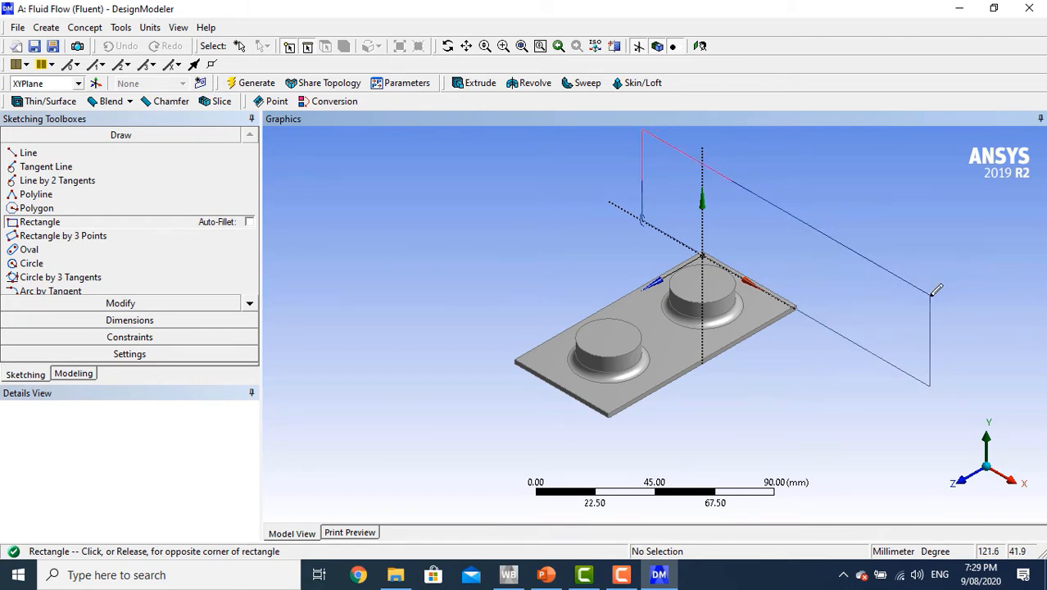
{"action": "left_click", "coordinate": [931, 296]}
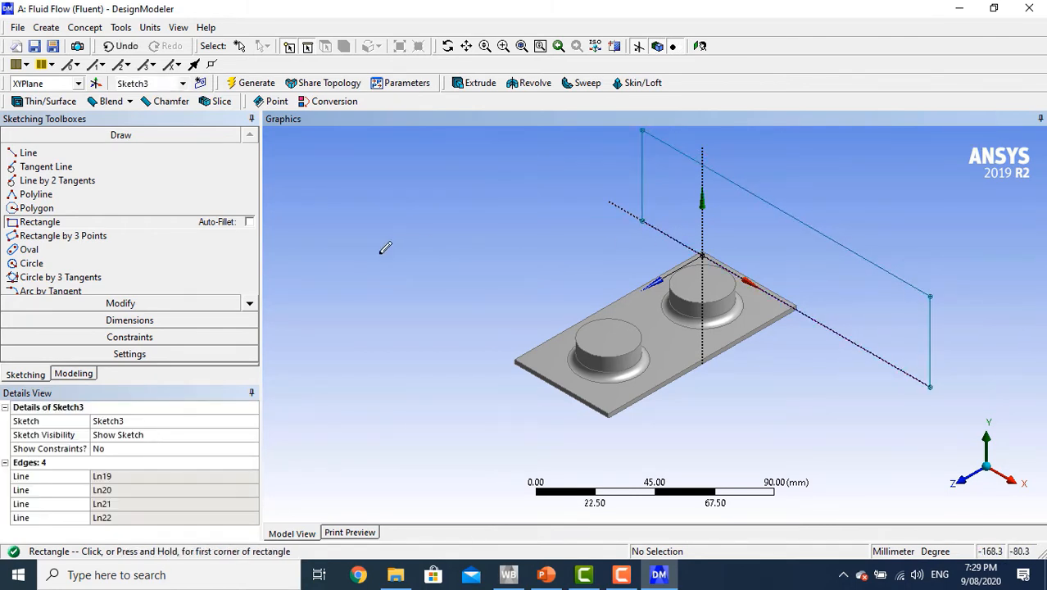
Add semi-automatic dimensions for the rectangle's height, its length and its horizontal offset from the Y axis
{"action": "left_click", "coordinate": [162, 319]}
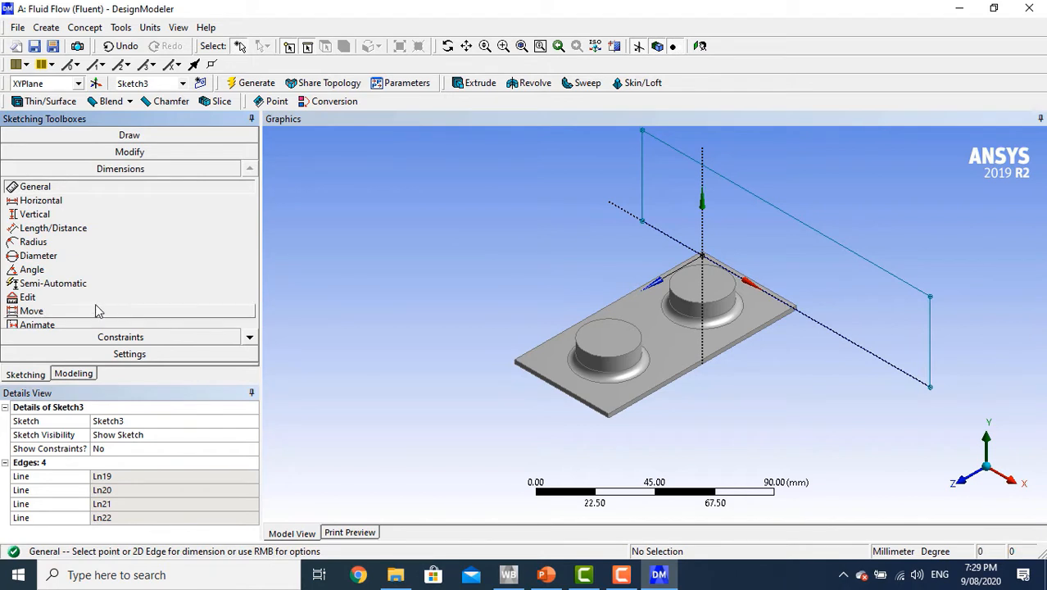
{"action": "left_click", "coordinate": [87, 284]}
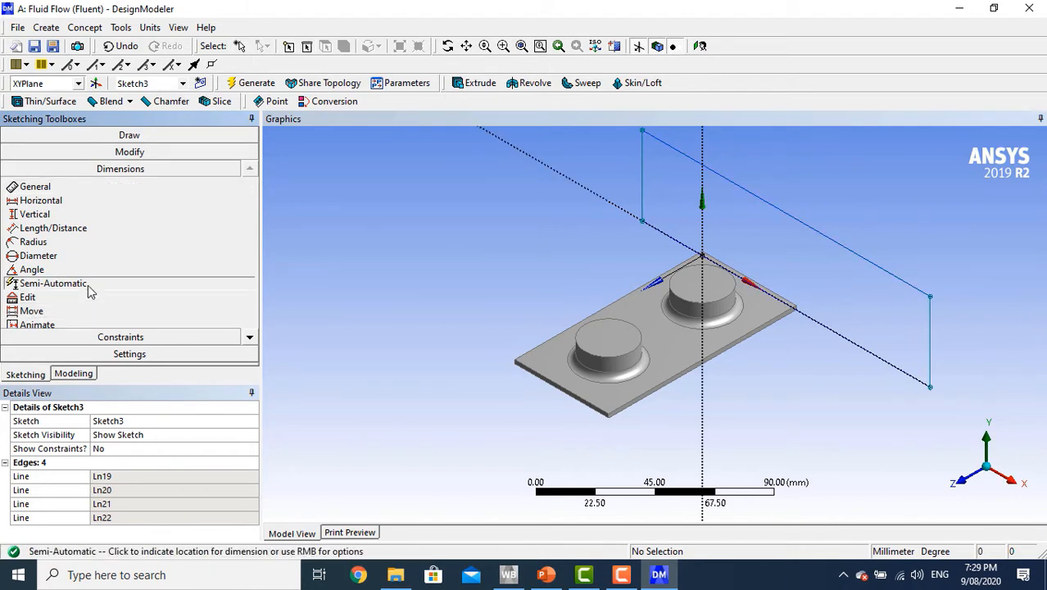
{"action": "left_click", "coordinate": [638, 190]}
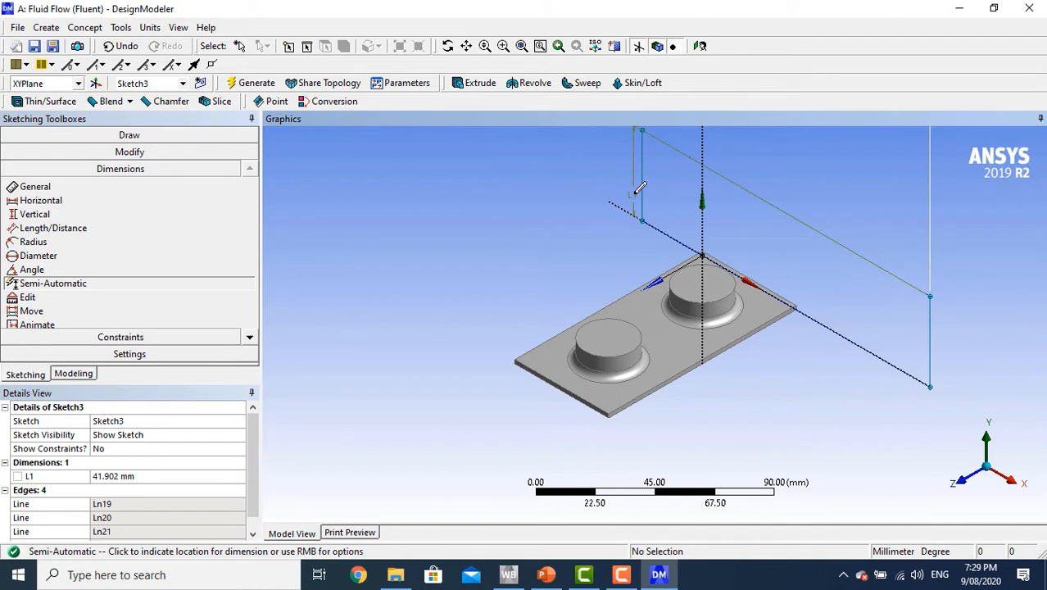
{"action": "left_click", "coordinate": [880, 252]}
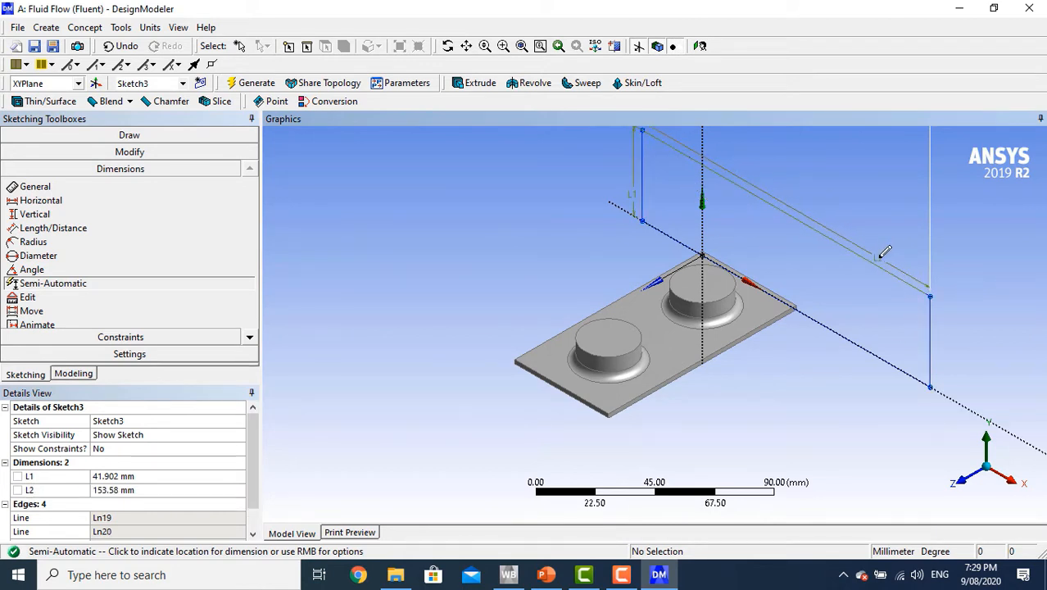
{"action": "left_click", "coordinate": [854, 324]}
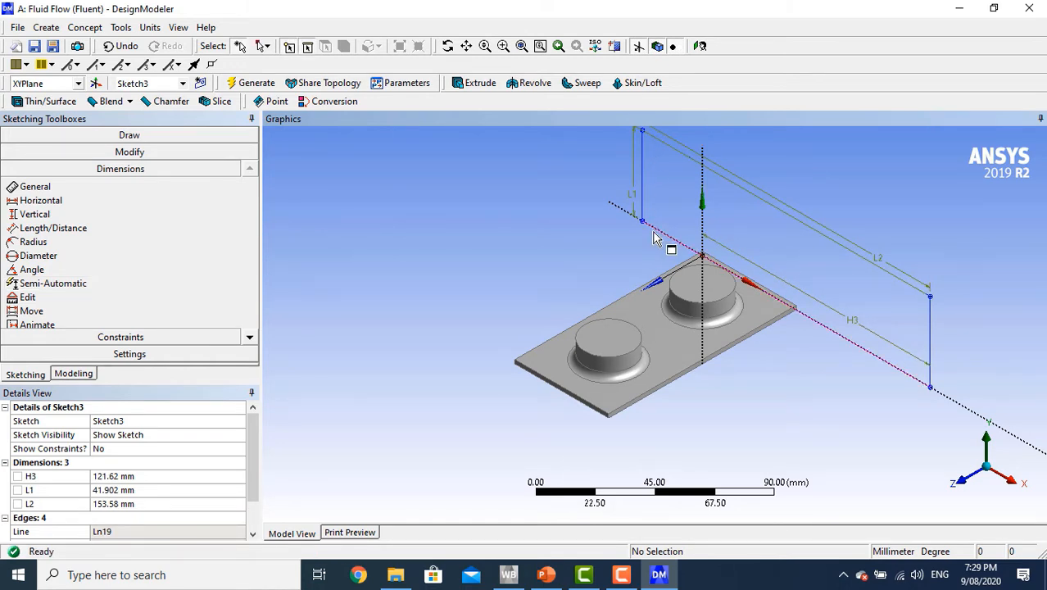
Set the rectangle's height L1 to 40 mm and its length L2 to 130 mm
{"action": "left_click", "coordinate": [169, 490]}
{"action": "type", "text": "4"}
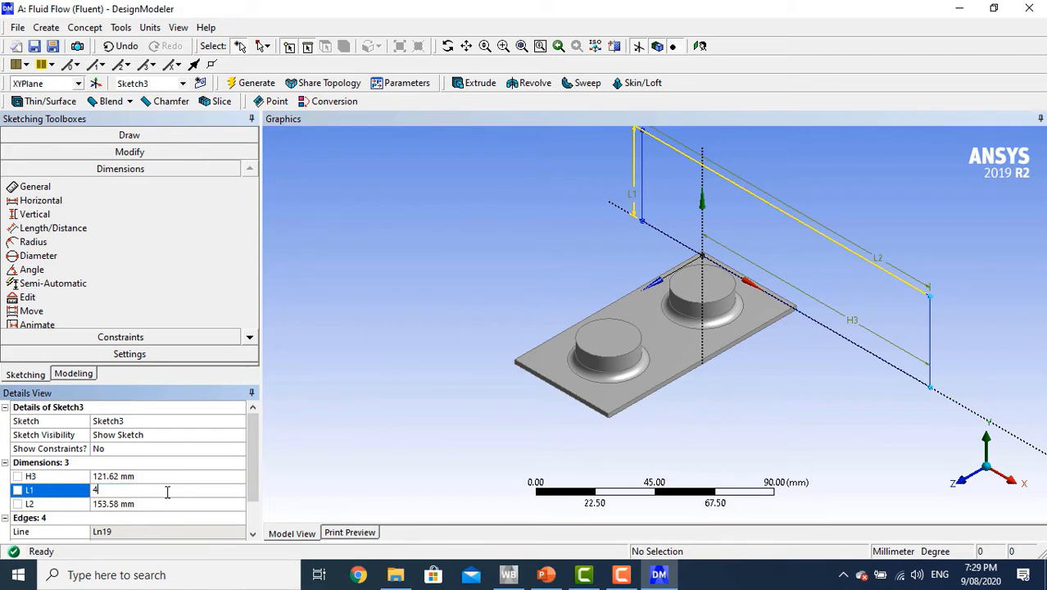
{"action": "type", "text": "0"}
{"action": "key", "text": "Return"}
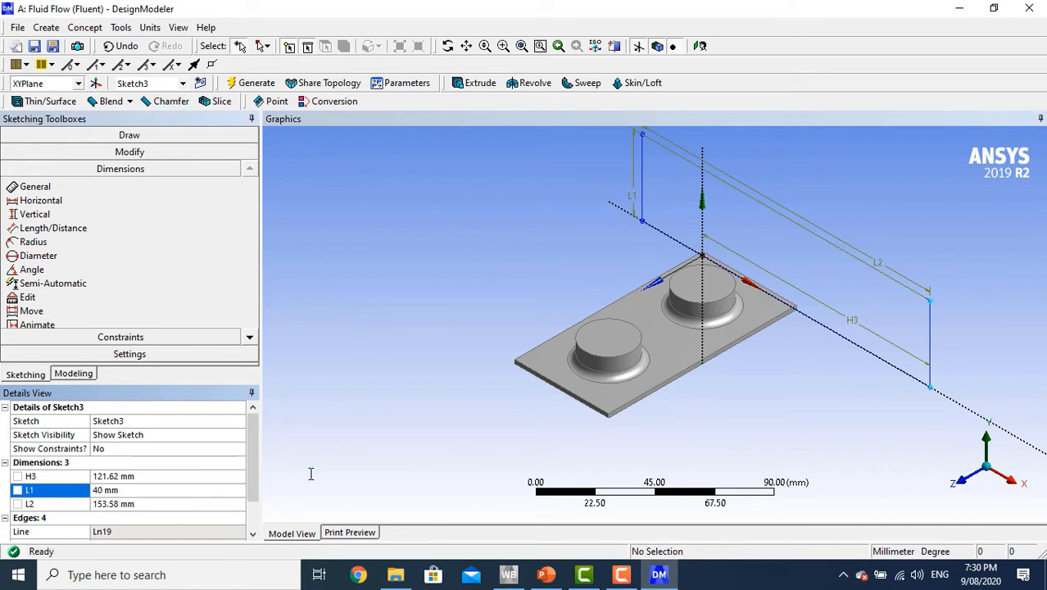
{"action": "left_click", "coordinate": [220, 505]}
{"action": "type", "text": "1"}
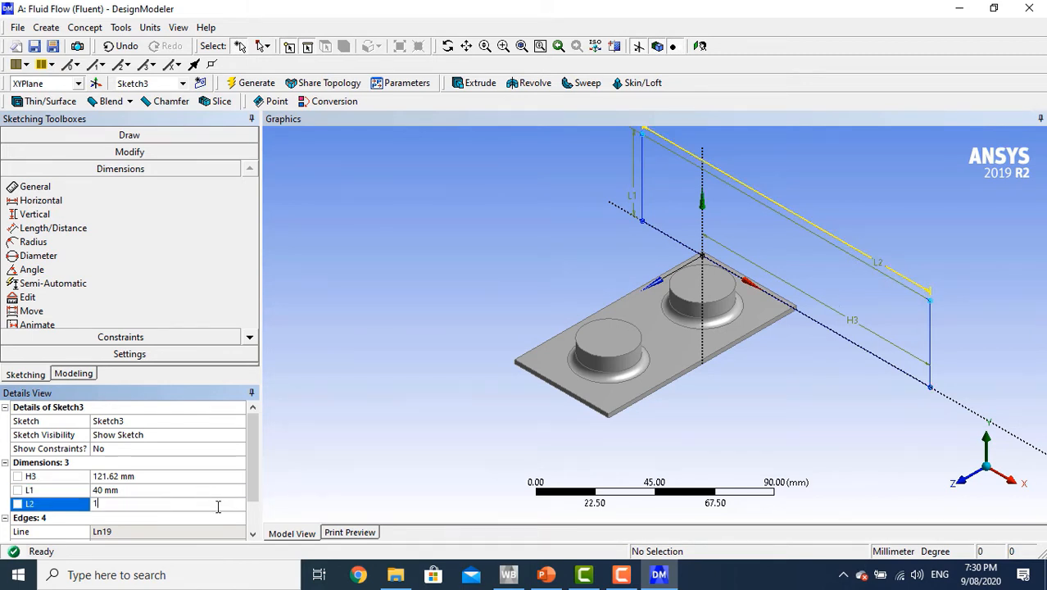
{"action": "type", "text": "30"}
{"action": "key", "text": "Return"}
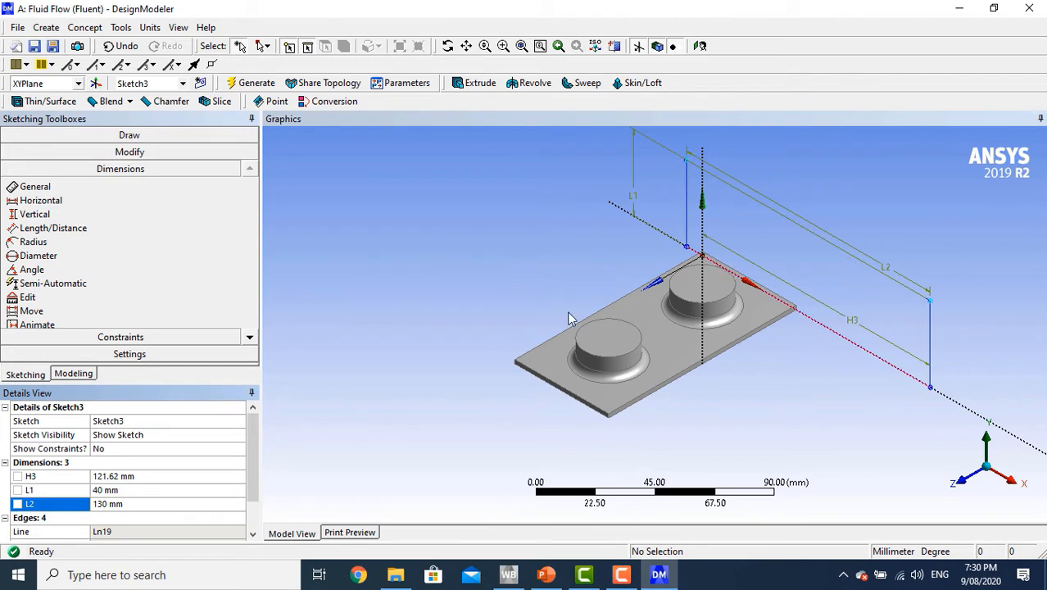
Set the rectangle's horizontal offset H3 from the Y axis to 90 mm and check its placement around the plate
{"action": "left_click", "coordinate": [156, 477]}
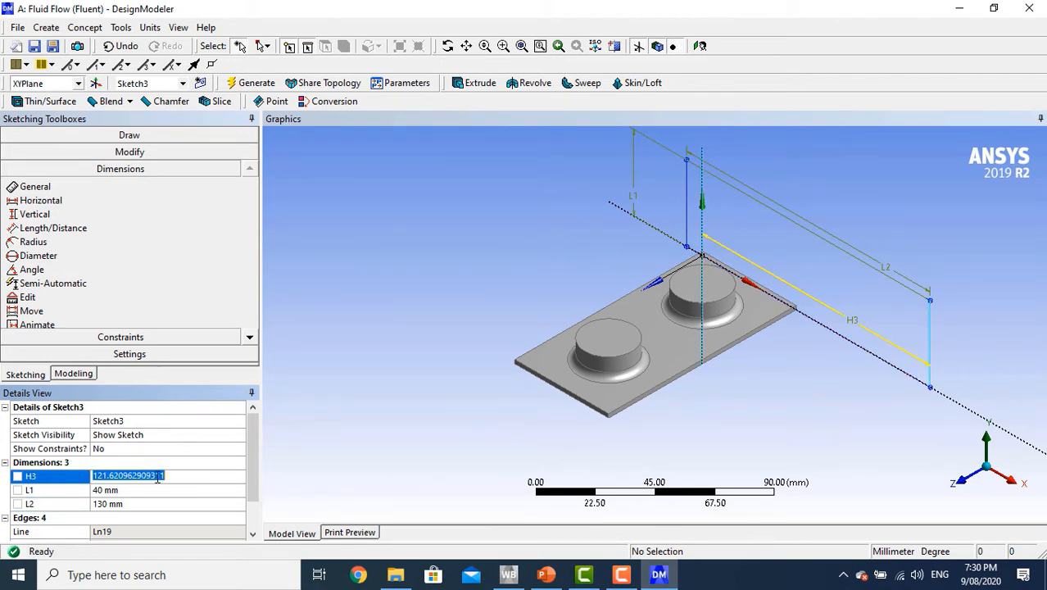
{"action": "type", "text": "90"}
{"action": "key", "text": "Return"}
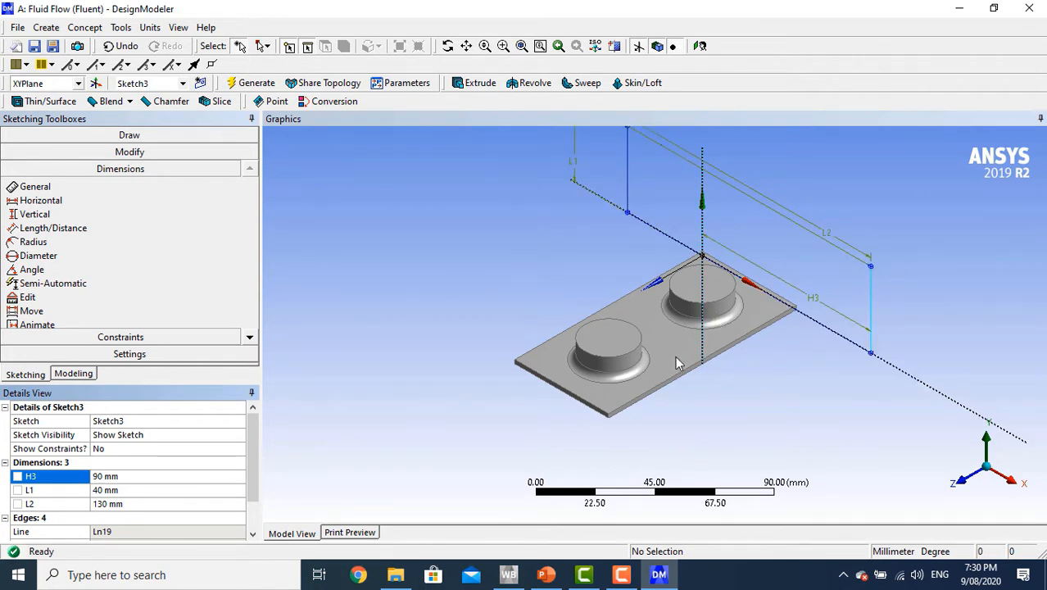
{"action": "left_click", "coordinate": [980, 483]}
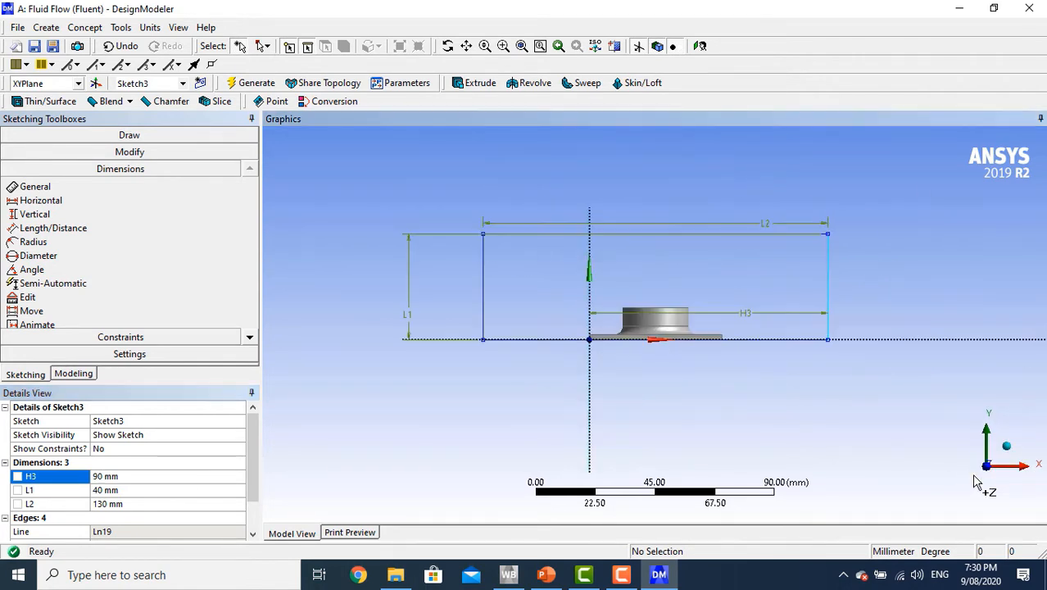
{"action": "scroll", "coordinate": [716, 332], "scroll_direction": "up", "scroll_amount": 3}
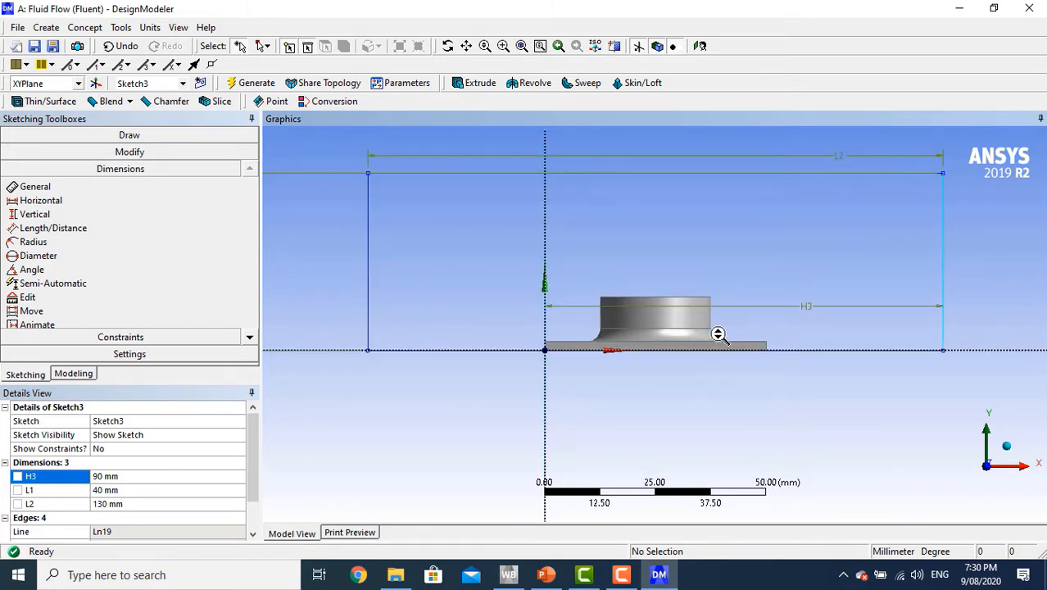
{"action": "scroll", "coordinate": [718, 334], "scroll_direction": "down", "scroll_amount": 2}
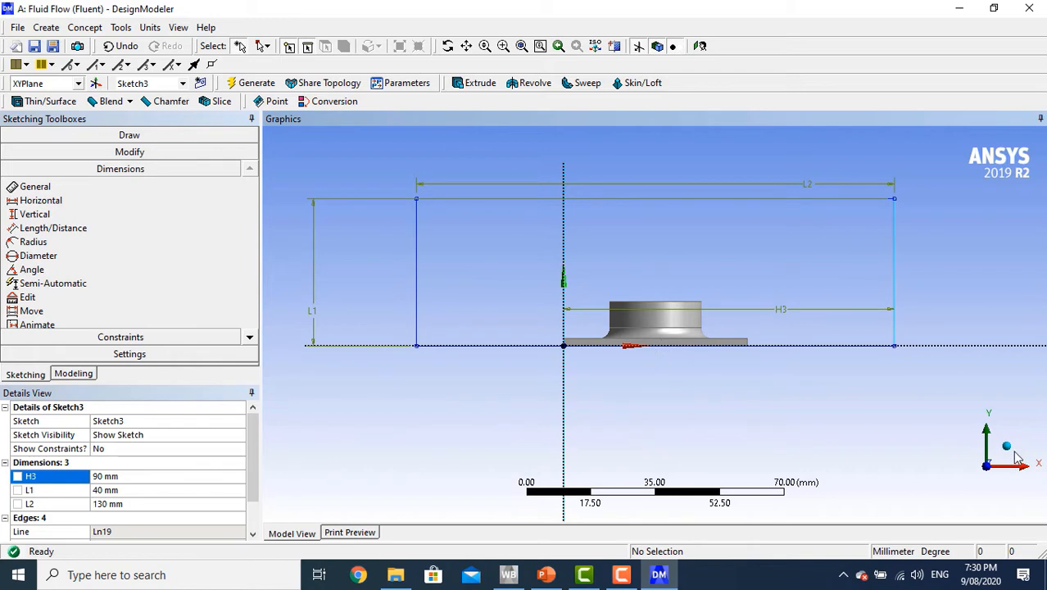
Start an Extrude of the rectangle in Sketch3 and set its operation to Add Frozen
{"action": "left_click", "coordinate": [1007, 446]}
{"action": "scroll", "coordinate": [810, 237], "scroll_direction": "down", "scroll_amount": 2}
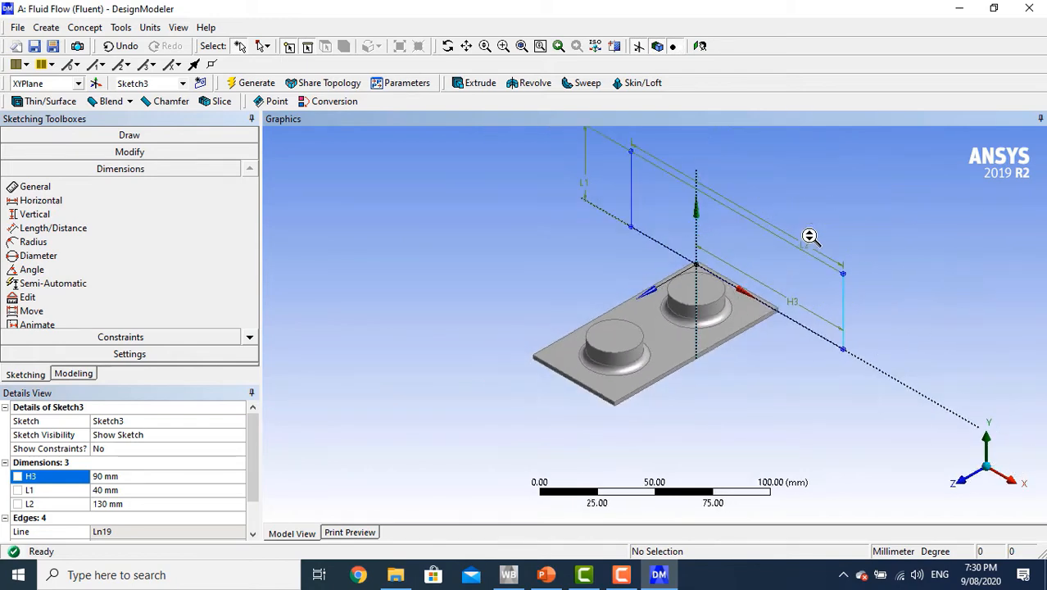
{"action": "left_click", "coordinate": [460, 84]}
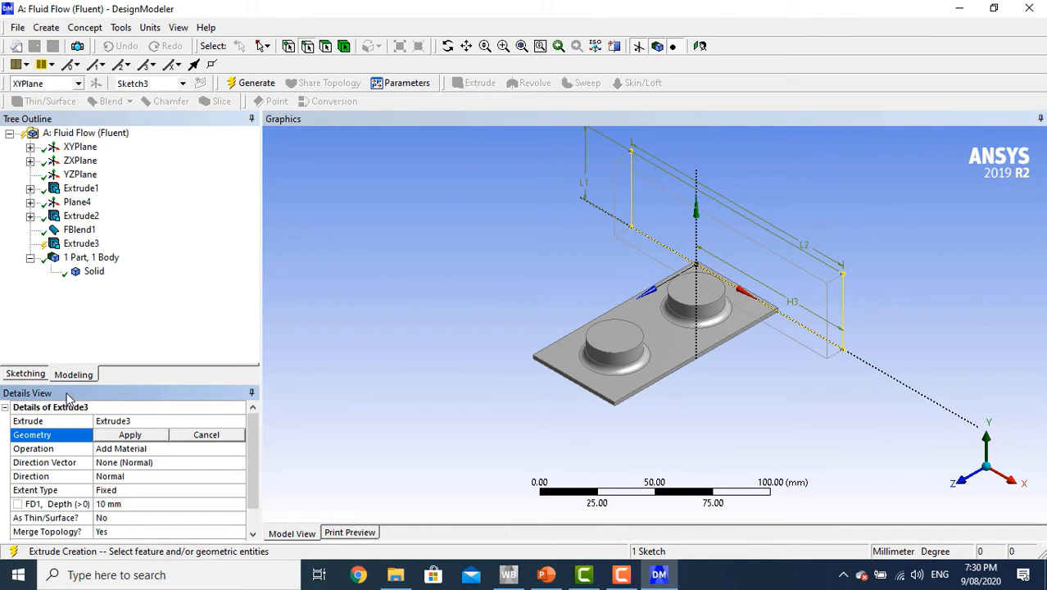
{"action": "left_click", "coordinate": [149, 435]}
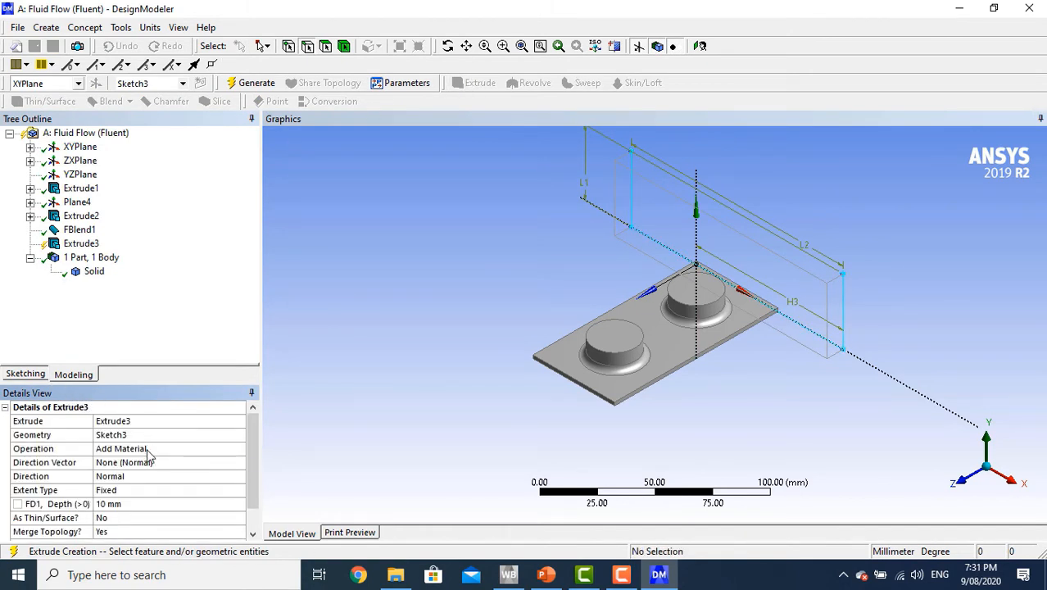
{"action": "left_click", "coordinate": [150, 449]}
{"action": "left_click", "coordinate": [239, 450]}
{"action": "left_click", "coordinate": [199, 460]}
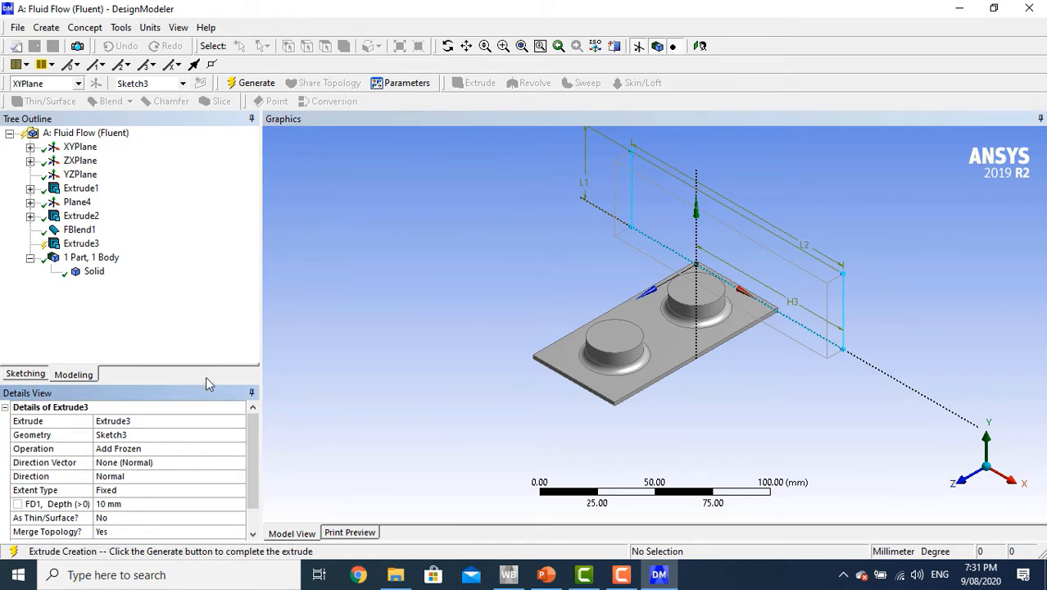
Set the extrude direction to Both - Asymmetric with depths of 150 mm and 50 mm, and generate the box
{"action": "left_click", "coordinate": [239, 476]}
{"action": "left_click", "coordinate": [238, 477]}
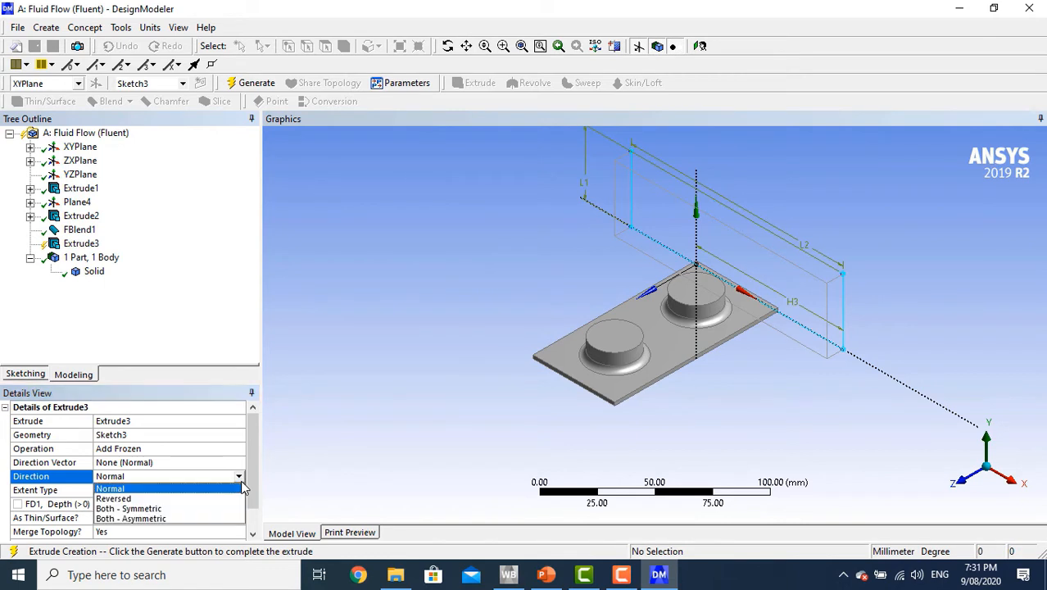
{"action": "left_click", "coordinate": [152, 519]}
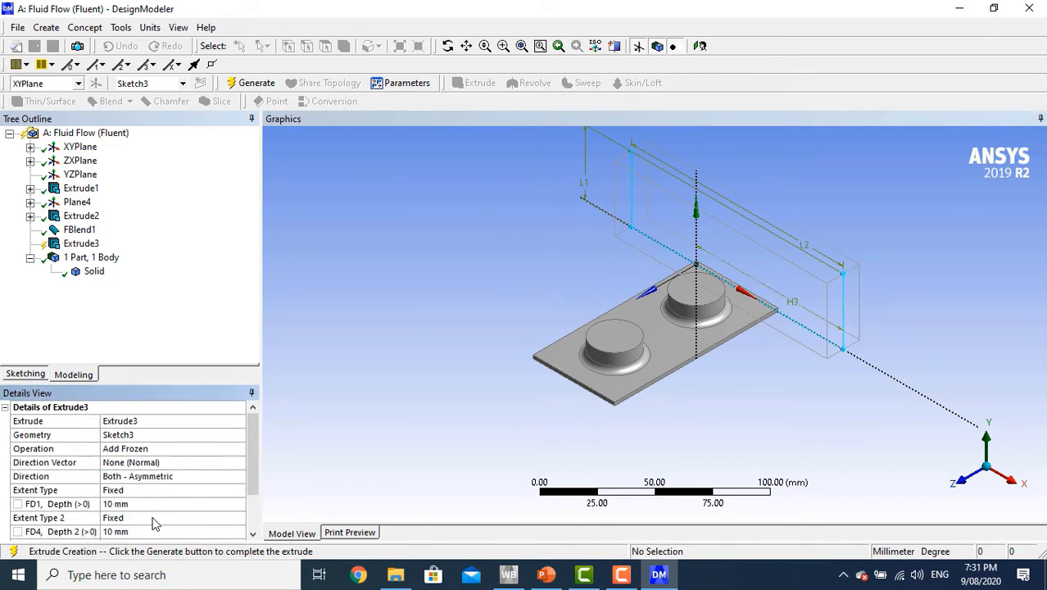
{"action": "scroll", "coordinate": [152, 516], "scroll_direction": "down", "scroll_amount": 1}
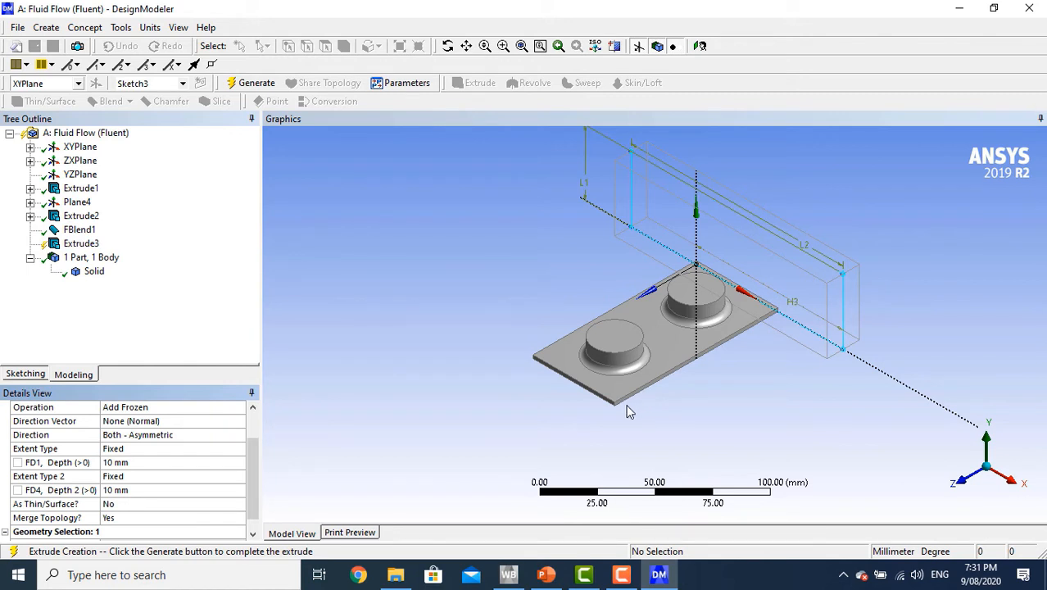
{"action": "left_click", "coordinate": [191, 463]}
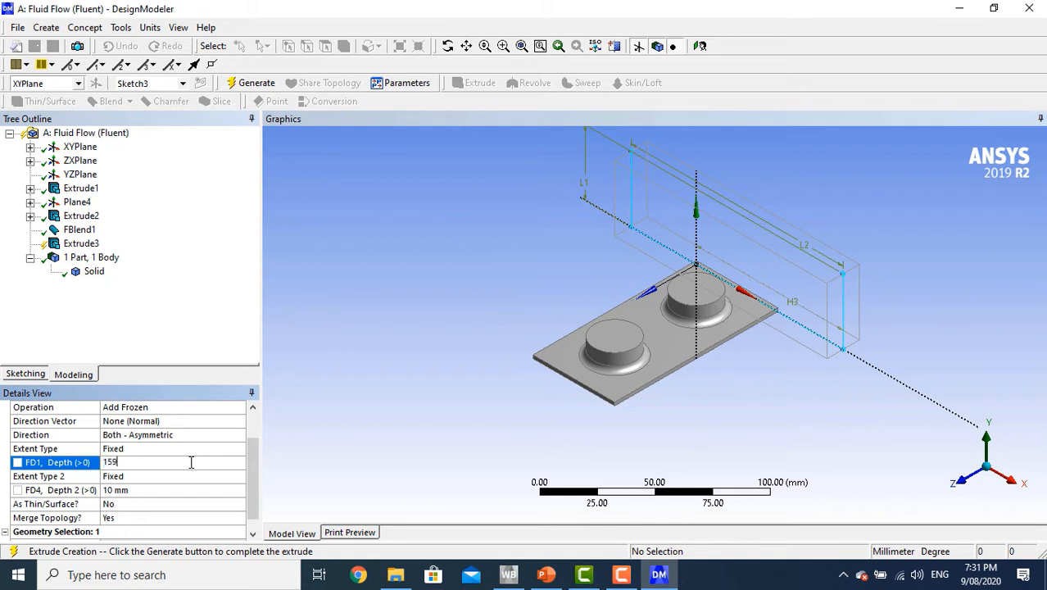
{"action": "key", "text": "Return"}
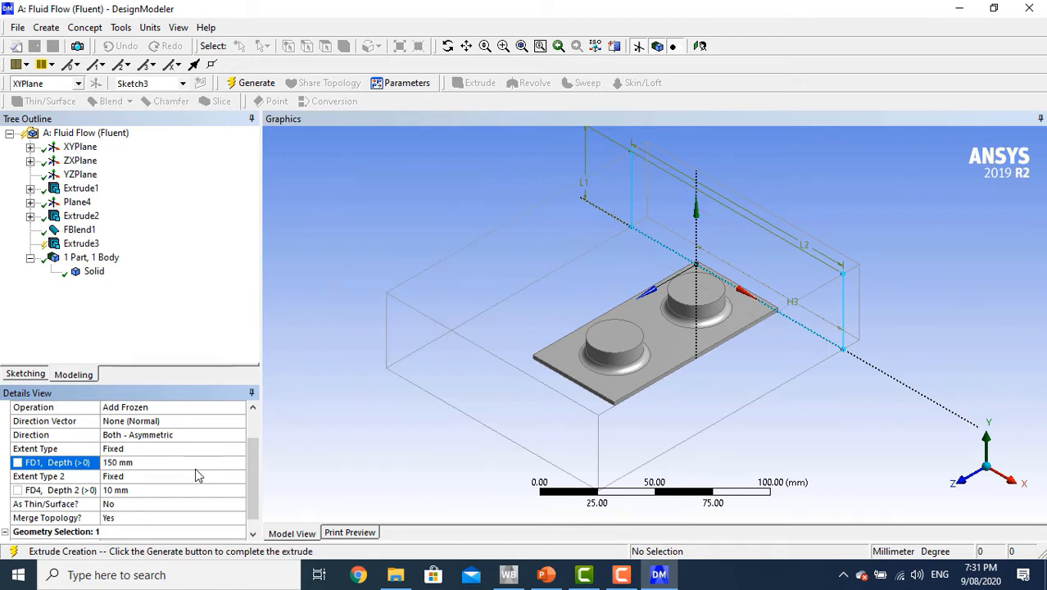
{"action": "left_click", "coordinate": [186, 492]}
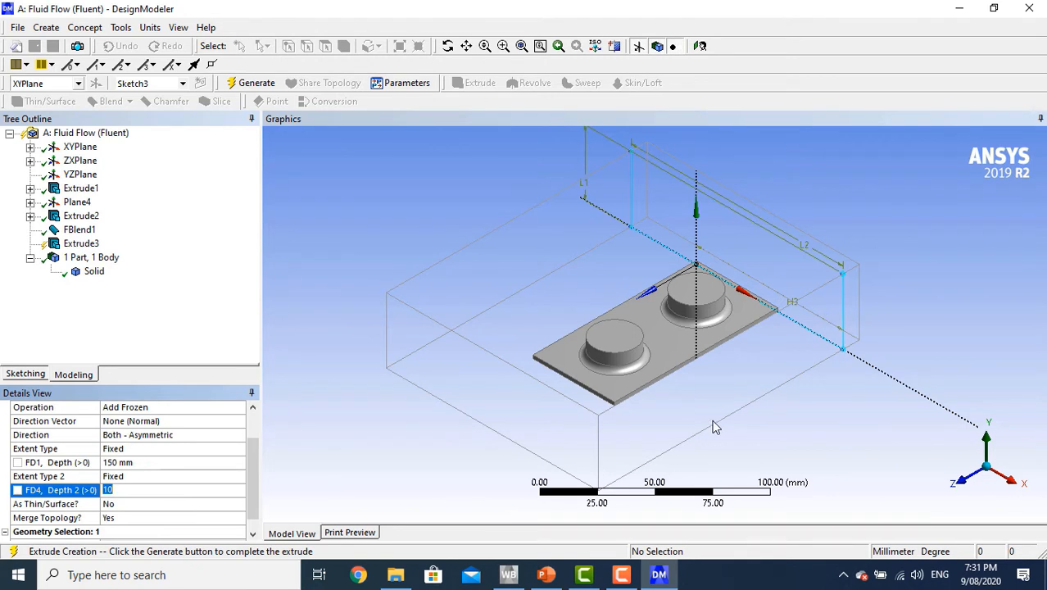
{"action": "key", "text": "Return"}
{"action": "left_click", "coordinate": [246, 84]}
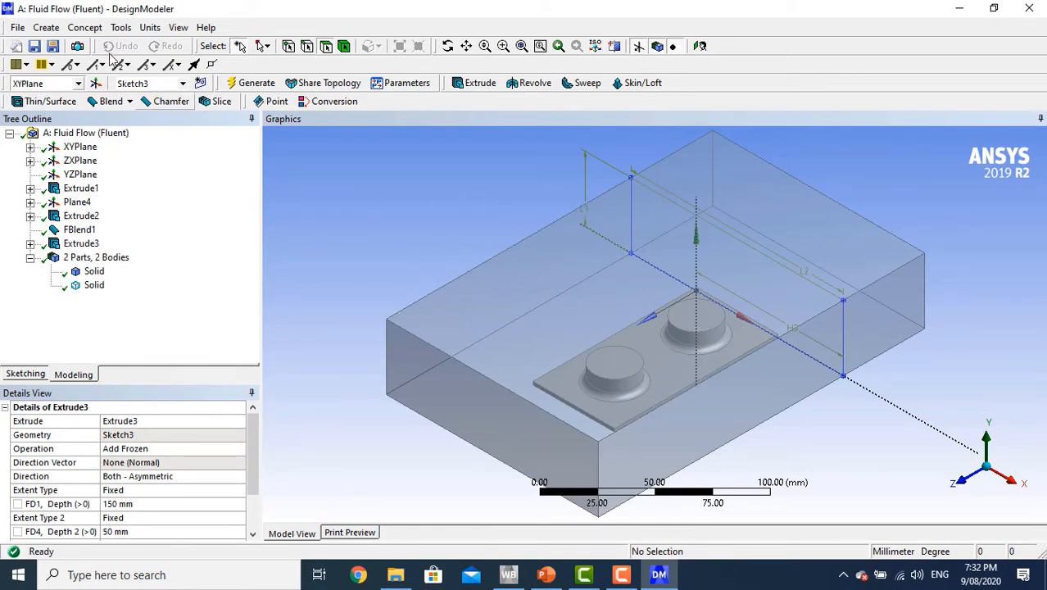
Create a Boolean feature and set its operation to Subtract
{"action": "left_click", "coordinate": [46, 28]}
{"action": "left_click", "coordinate": [51, 29]}
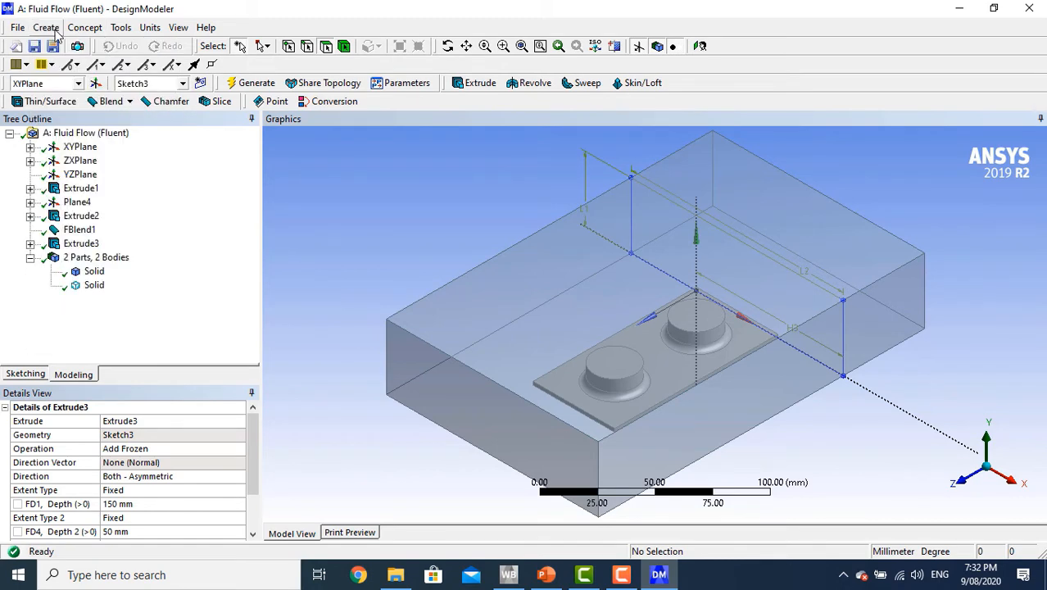
{"action": "left_click", "coordinate": [46, 28]}
{"action": "left_click", "coordinate": [70, 263]}
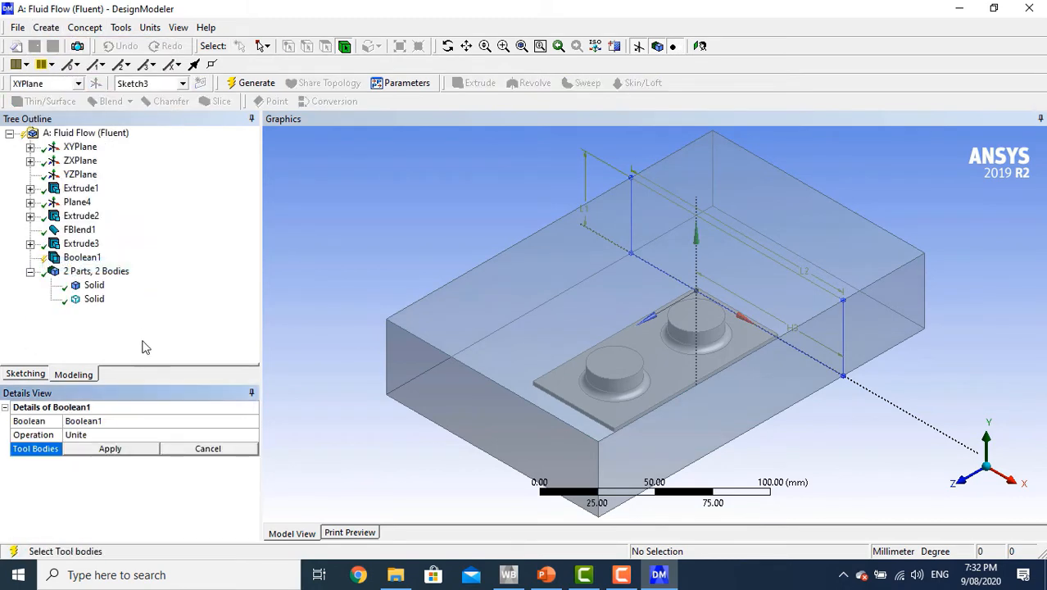
{"action": "left_click", "coordinate": [93, 434]}
{"action": "left_click", "coordinate": [252, 449]}
{"action": "left_click", "coordinate": [251, 435]}
{"action": "left_click", "coordinate": [253, 435]}
{"action": "left_click", "coordinate": [124, 456]}
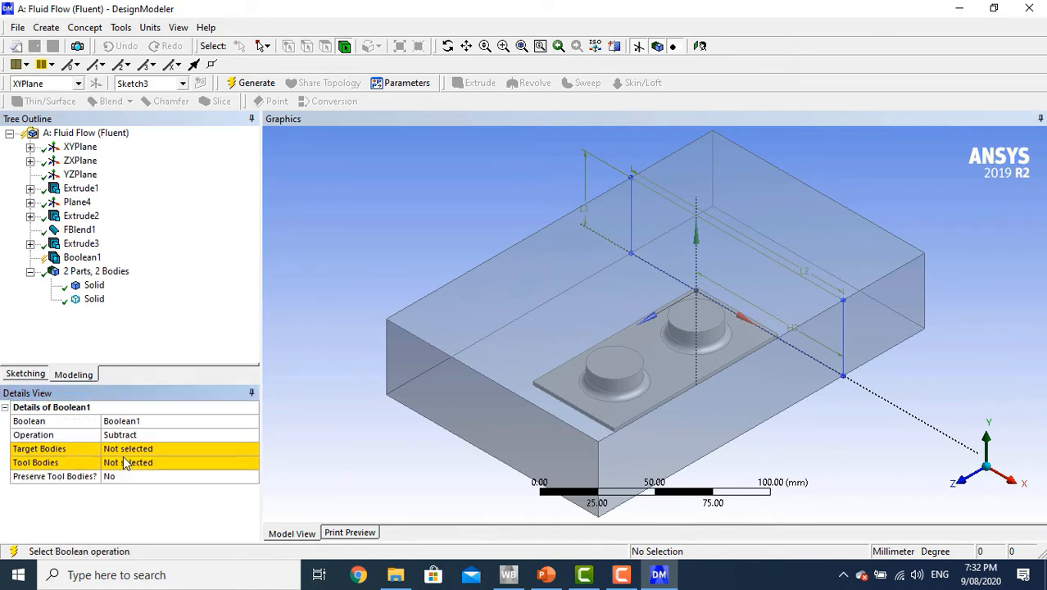
Assign the frozen box as the Boolean's target body and the plate with cylinders as its tool body
{"action": "left_click", "coordinate": [133, 449]}
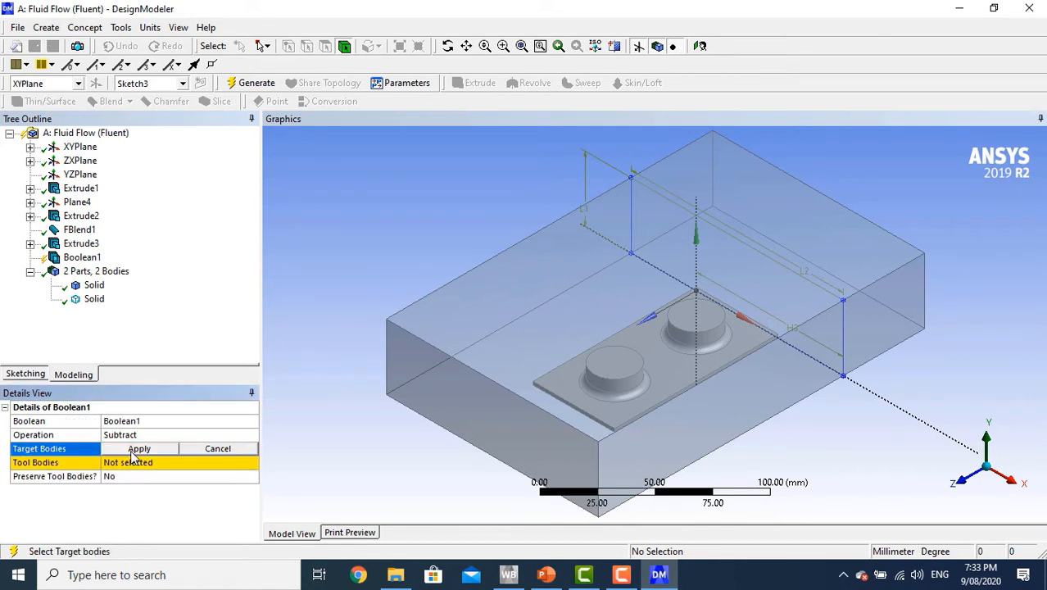
{"action": "left_click", "coordinate": [92, 286]}
{"action": "left_click", "coordinate": [92, 300]}
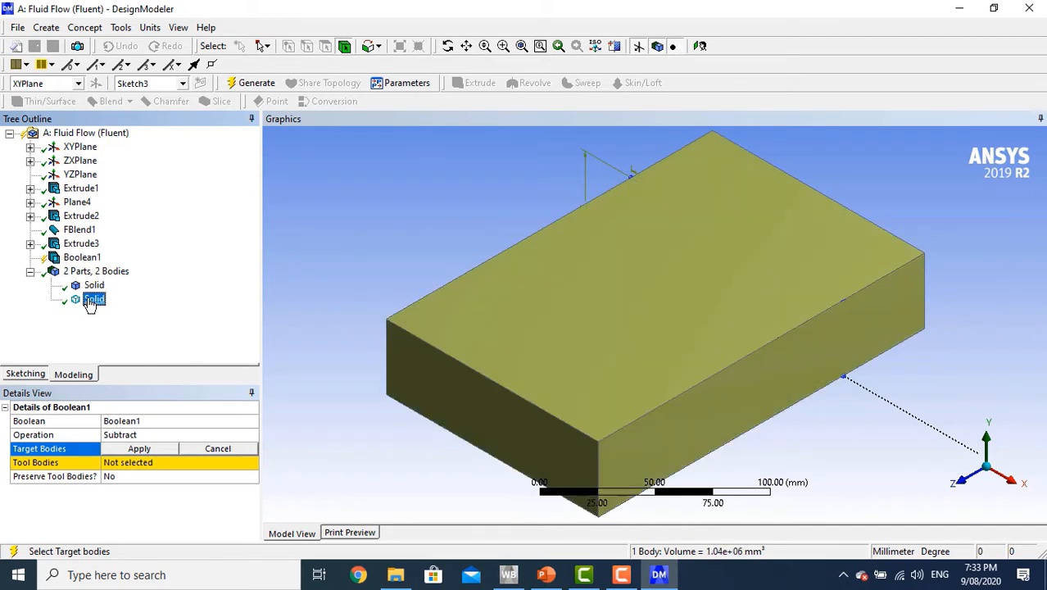
{"action": "left_click", "coordinate": [137, 449]}
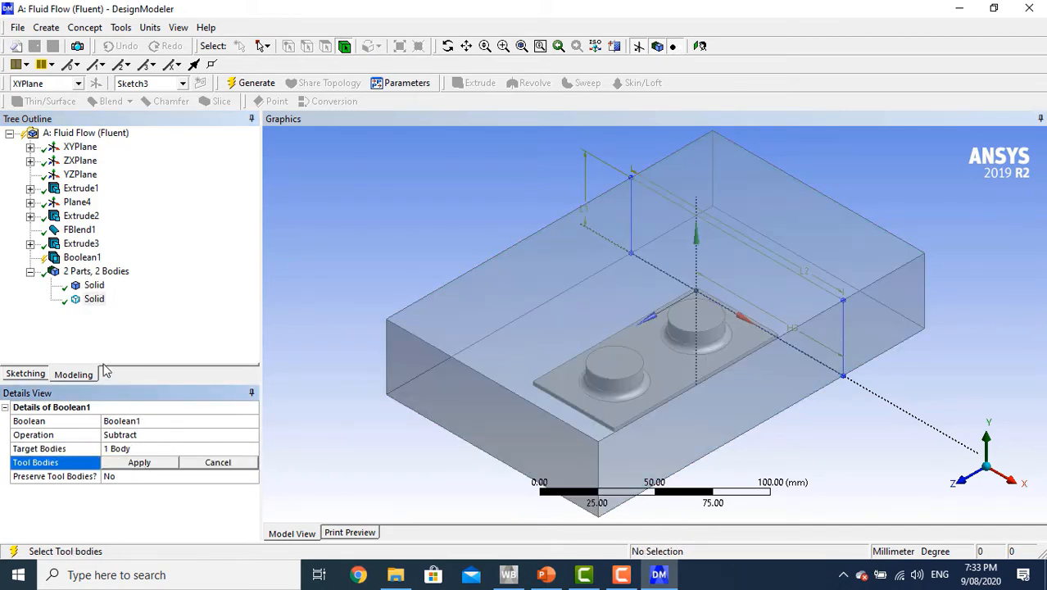
{"action": "left_click", "coordinate": [92, 286]}
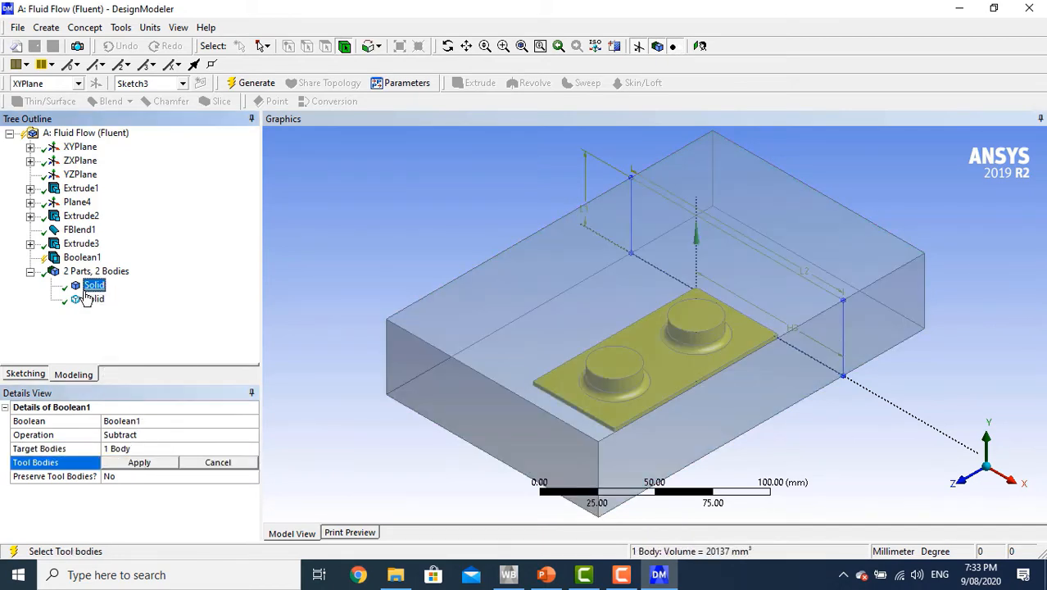
{"action": "left_click", "coordinate": [133, 465]}
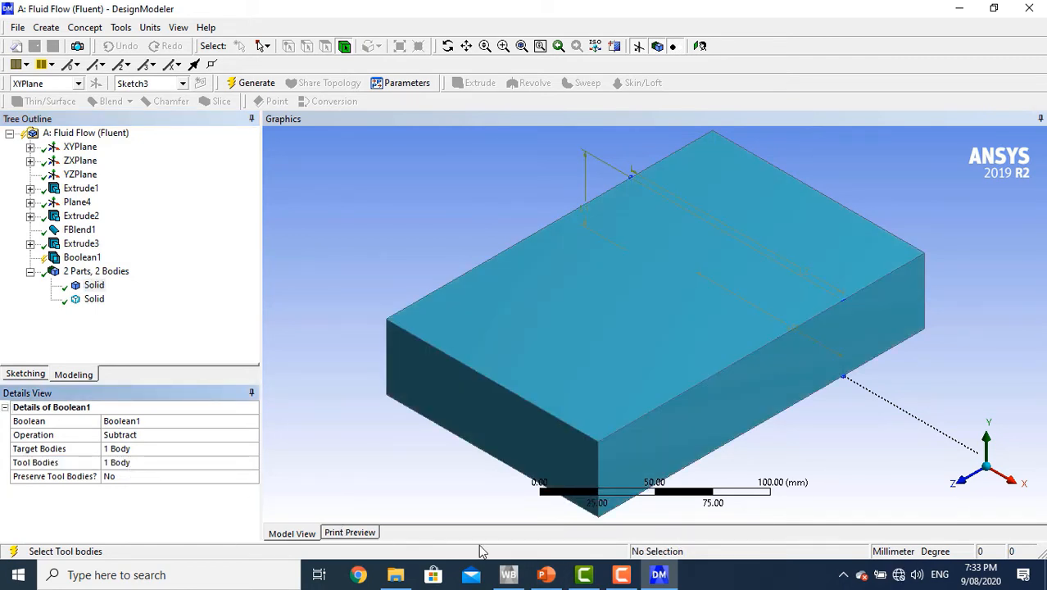
Set the Boolean to preserve its tool bodies and generate the subtraction
{"action": "left_click", "coordinate": [234, 478]}
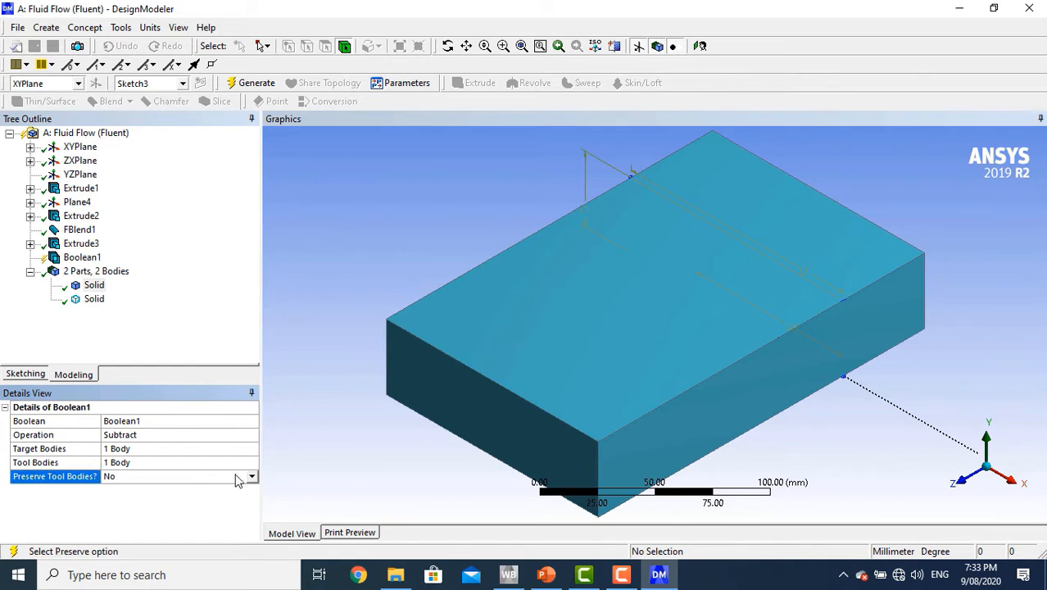
{"action": "left_click", "coordinate": [256, 482]}
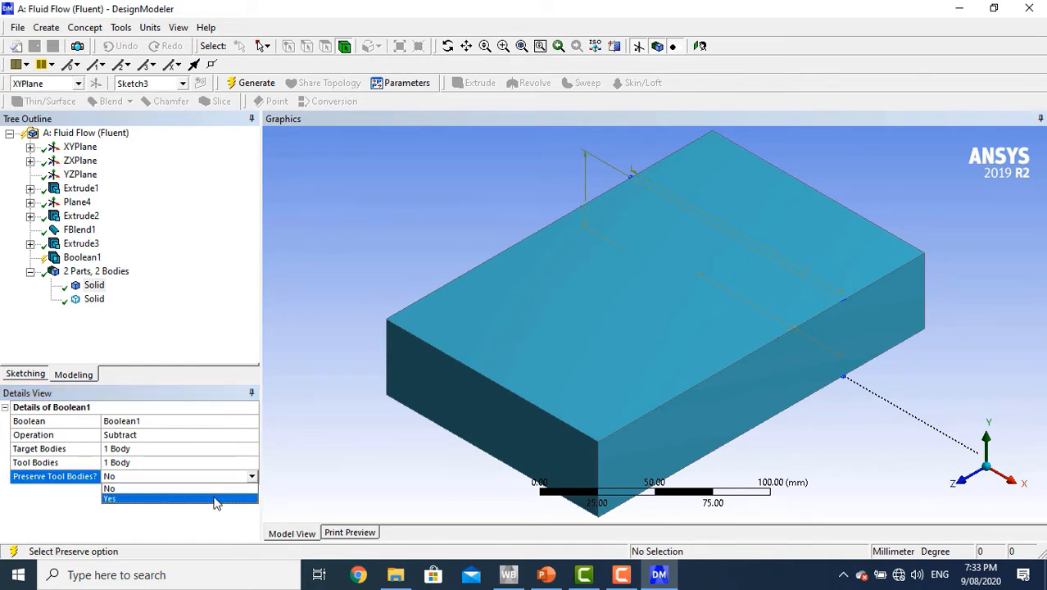
{"action": "left_click", "coordinate": [215, 499]}
{"action": "left_click", "coordinate": [241, 84]}
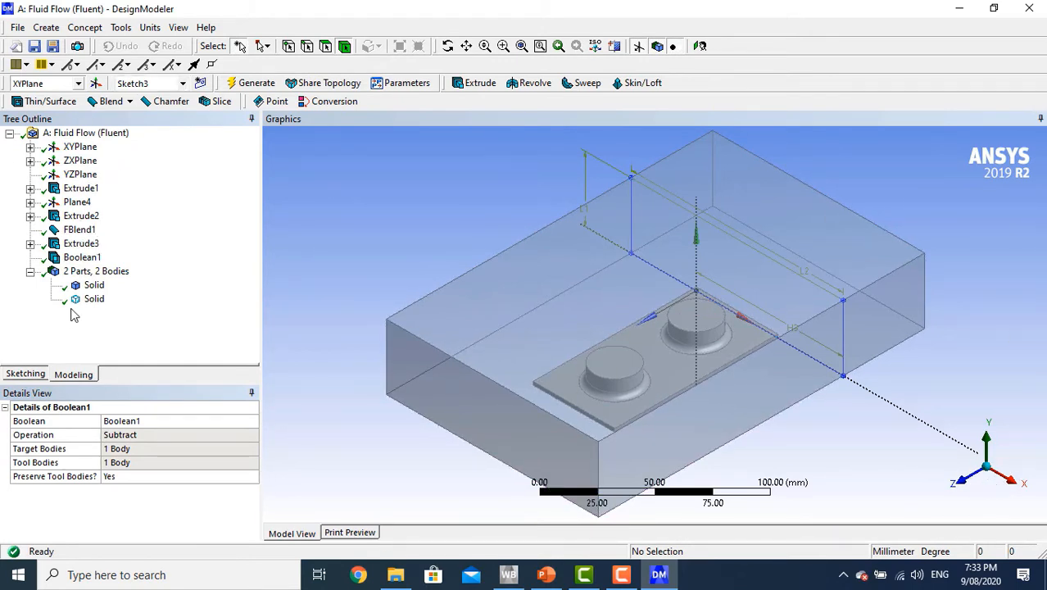
Hide the plate body temporarily to examine the cavity cut into the box, and show the plate again
{"action": "right_click", "coordinate": [96, 286]}
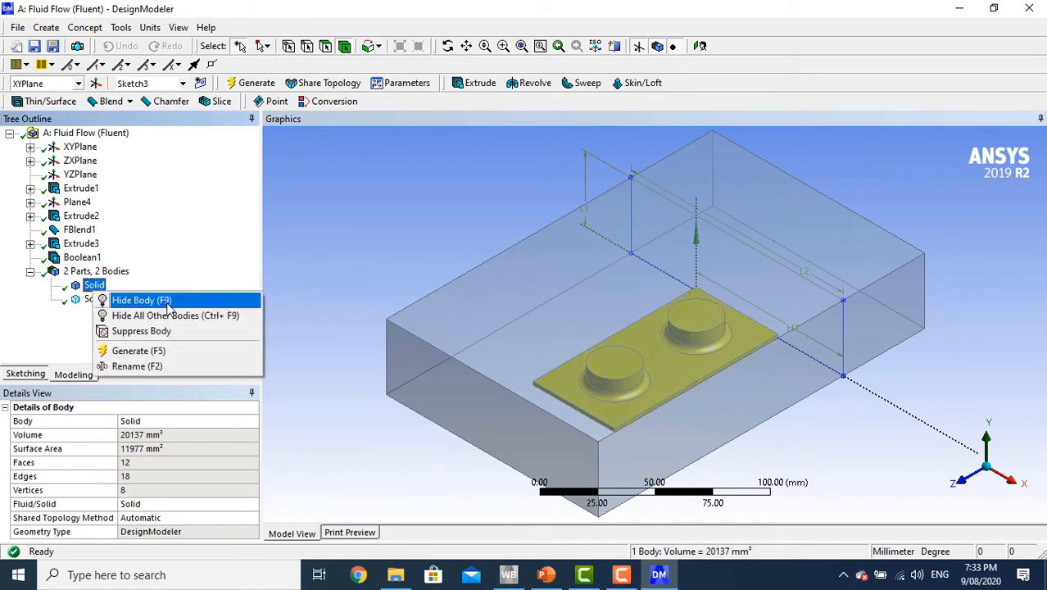
{"action": "left_click", "coordinate": [136, 300]}
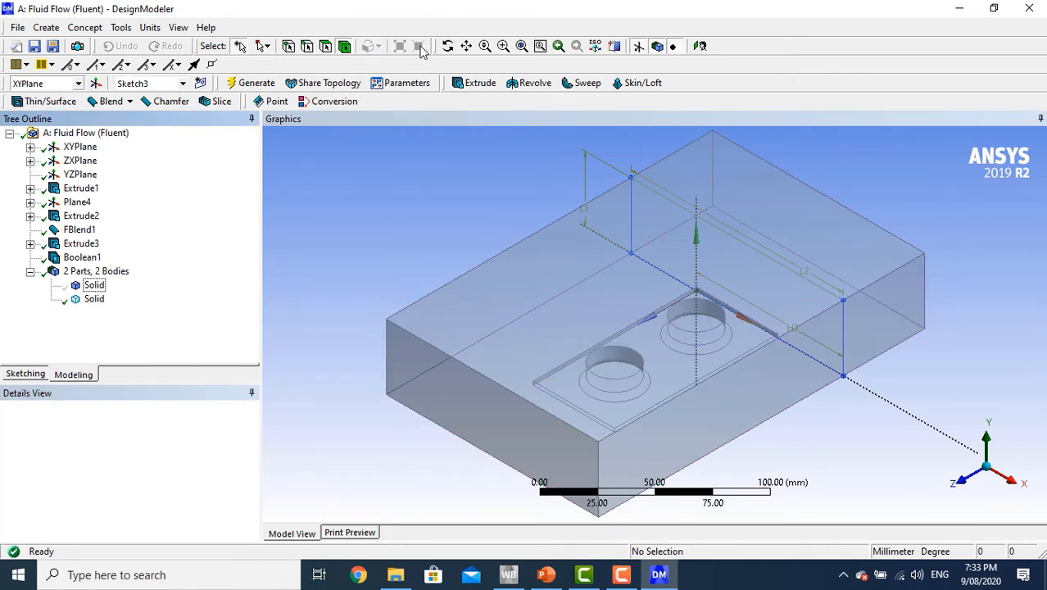
{"action": "left_click", "coordinate": [448, 46]}
{"action": "left_click_drag", "start_coordinate": [704, 385], "coordinate": [589, 234]}
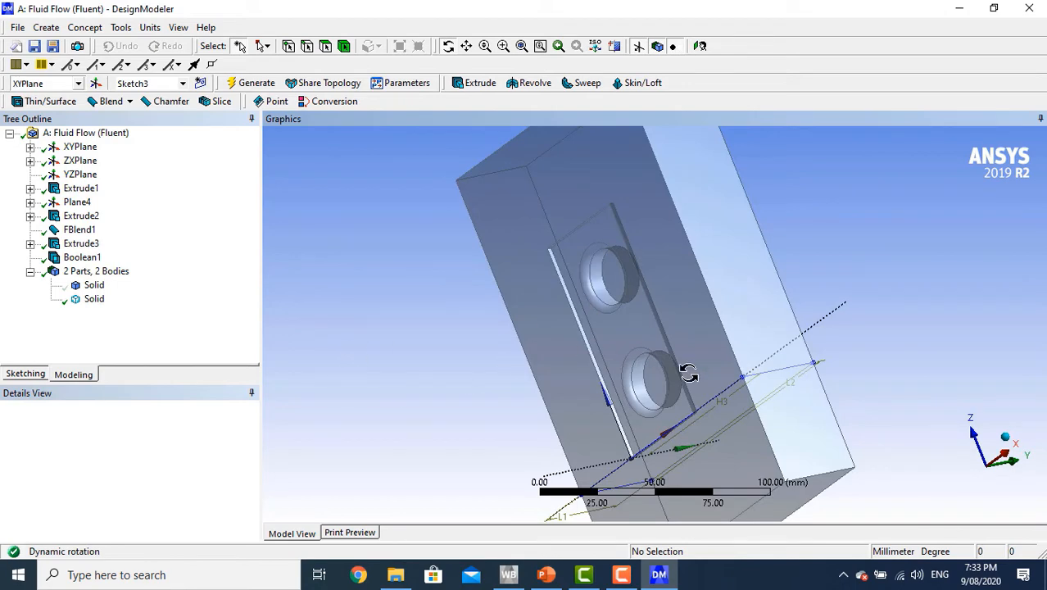
{"action": "left_click", "coordinate": [1005, 436]}
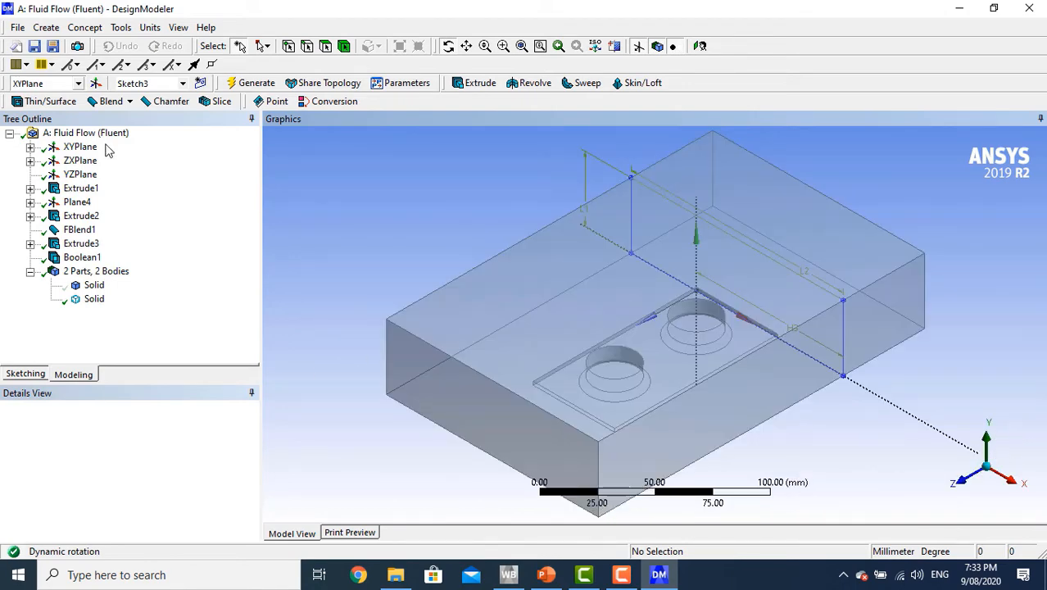
{"action": "right_click", "coordinate": [97, 287]}
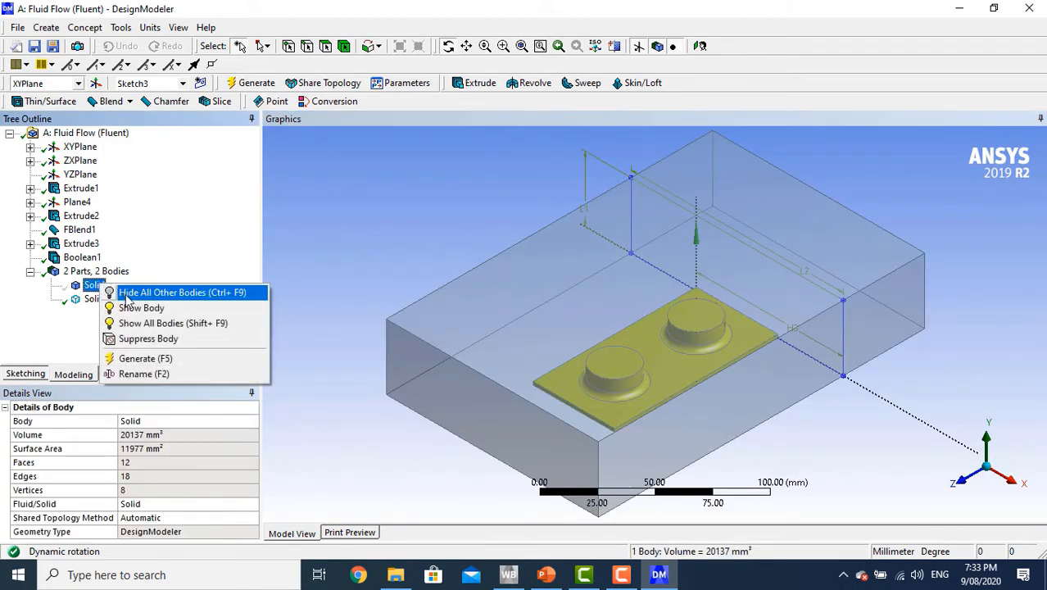
{"action": "left_click", "coordinate": [103, 306]}
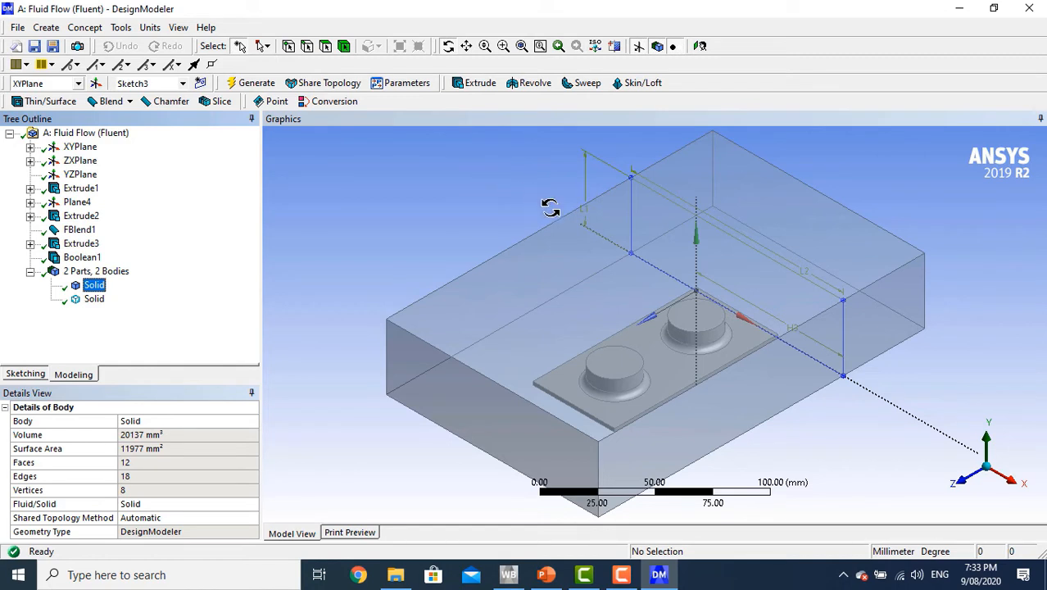
Create a named selection called Fluid_domain from the surrounding box body and generate it
{"action": "left_click", "coordinate": [344, 47]}
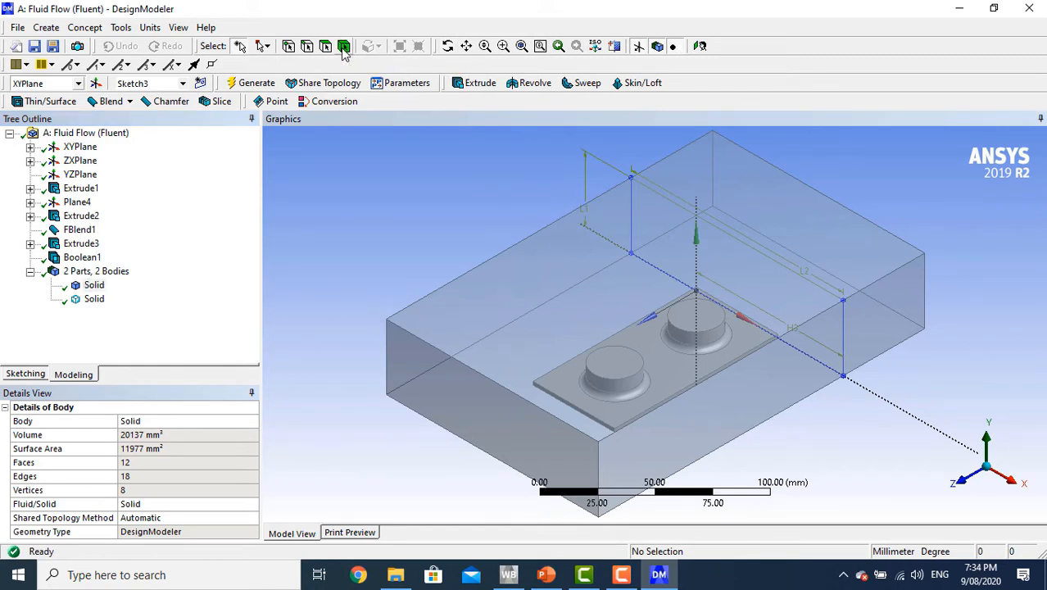
{"action": "left_click", "coordinate": [511, 353]}
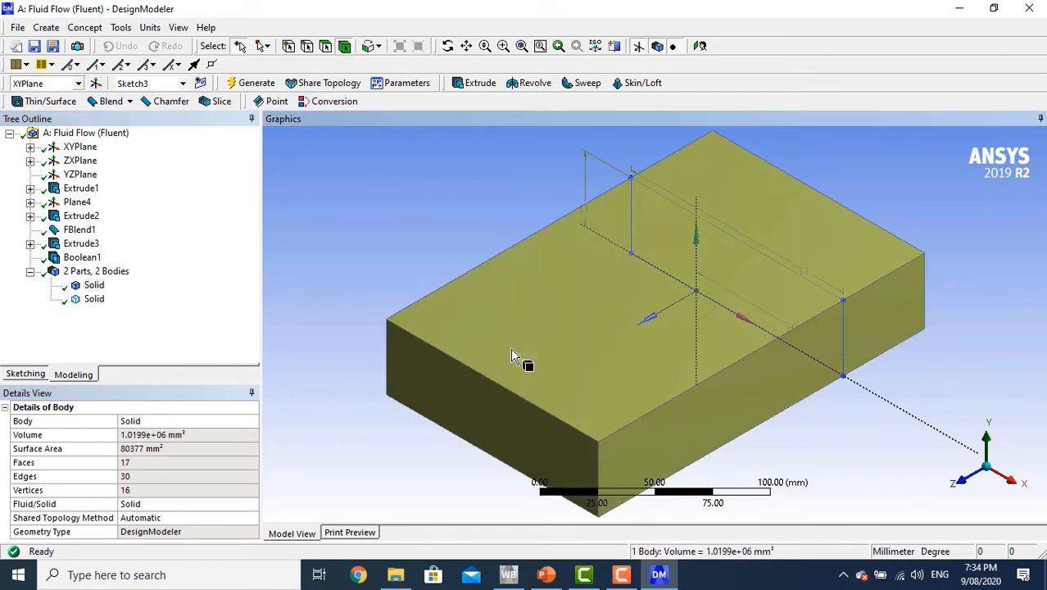
{"action": "right_click", "coordinate": [503, 367]}
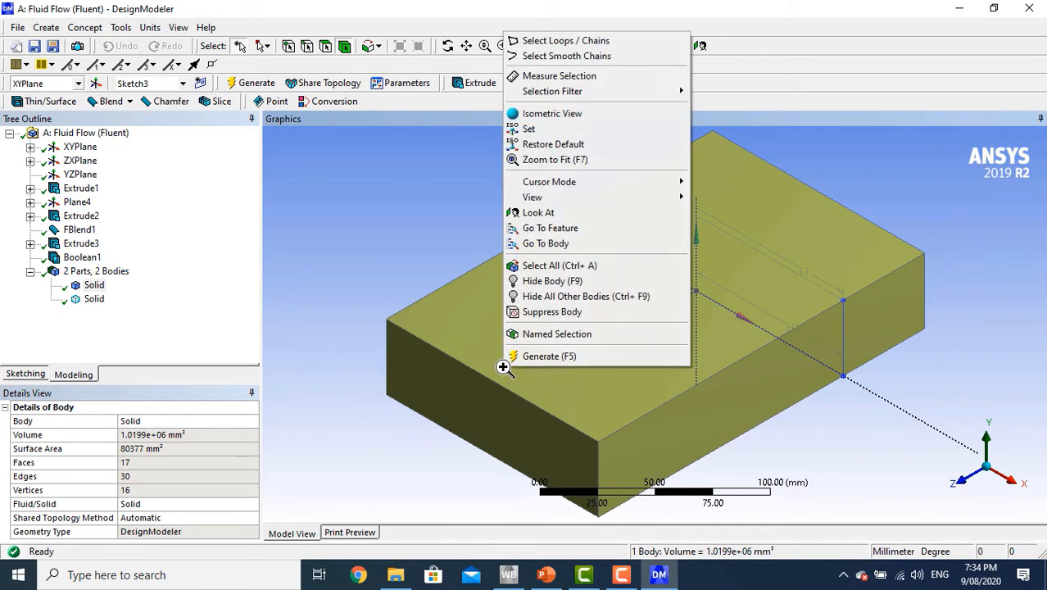
{"action": "left_click", "coordinate": [565, 336]}
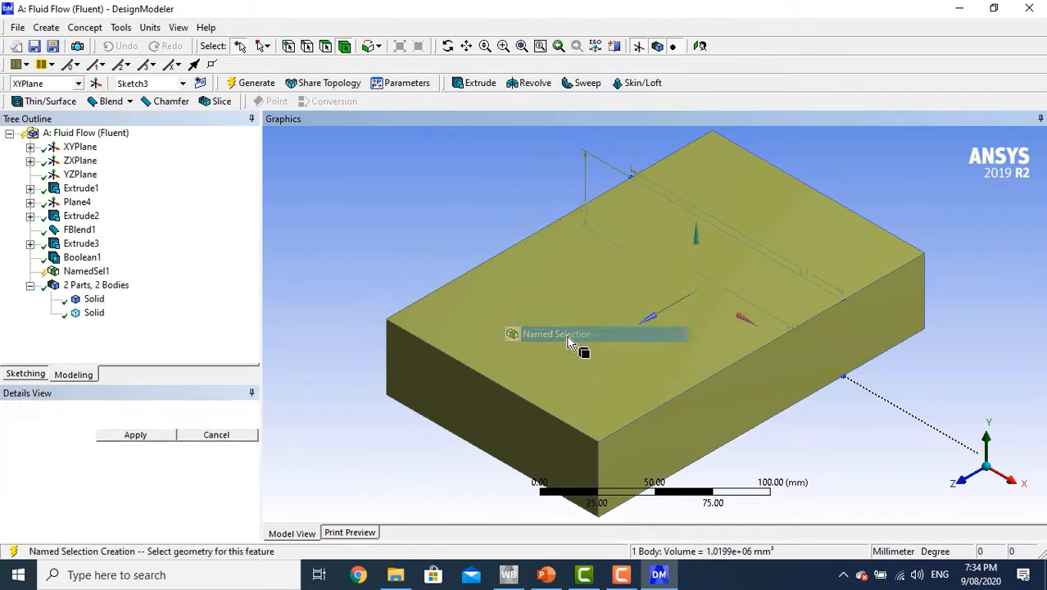
{"action": "left_click", "coordinate": [245, 420]}
{"action": "type", "text": "F"}
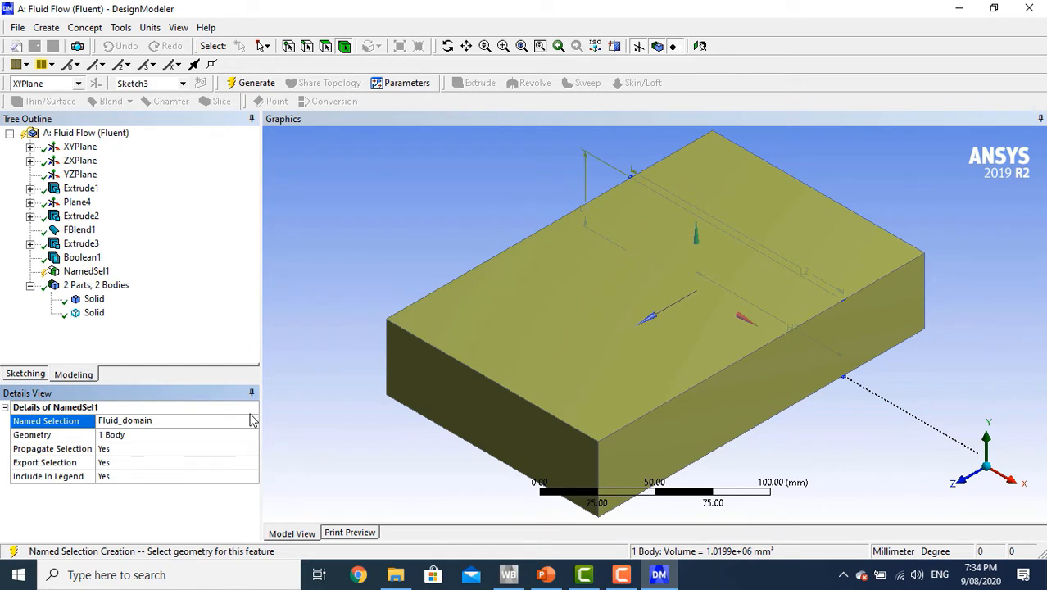
{"action": "type", "text": "luid_domain"}
{"action": "left_click", "coordinate": [120, 510]}
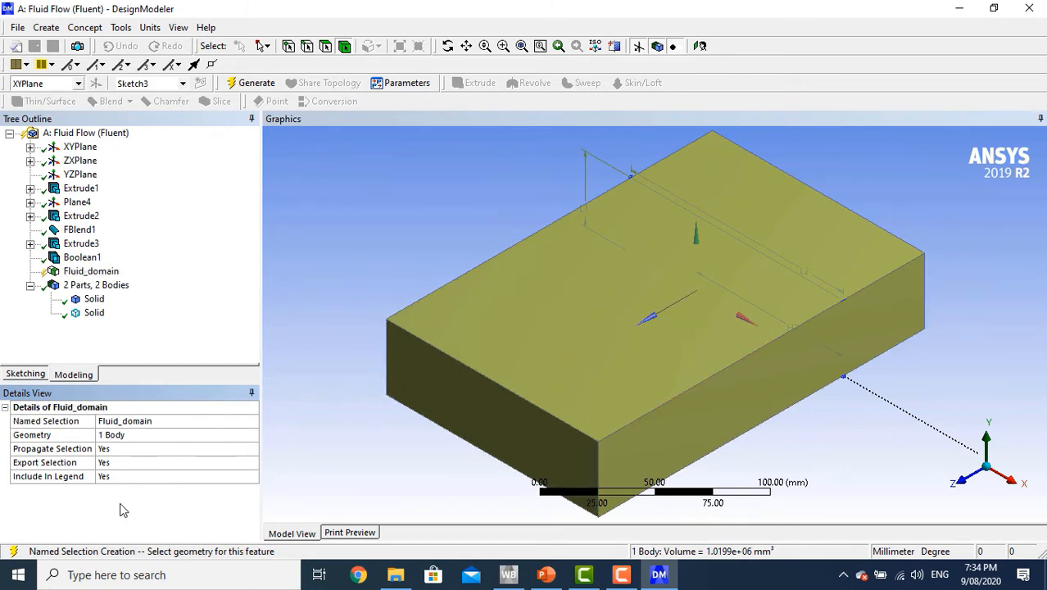
{"action": "left_click", "coordinate": [246, 82]}
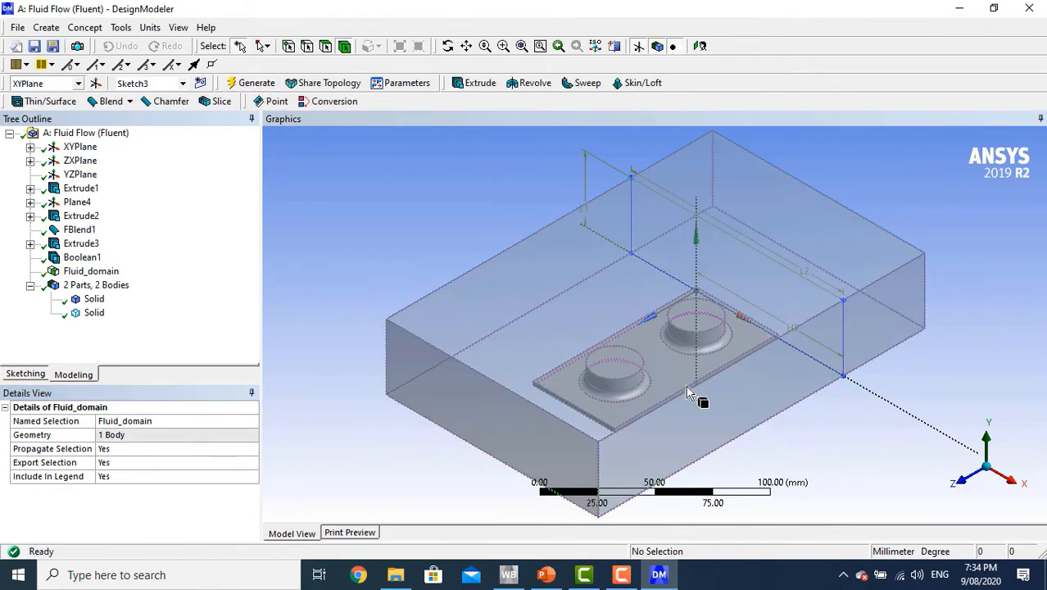
Create a named selection called Heat_source from the plate body with the two cylinders and generate it
{"action": "left_click", "coordinate": [93, 313]}
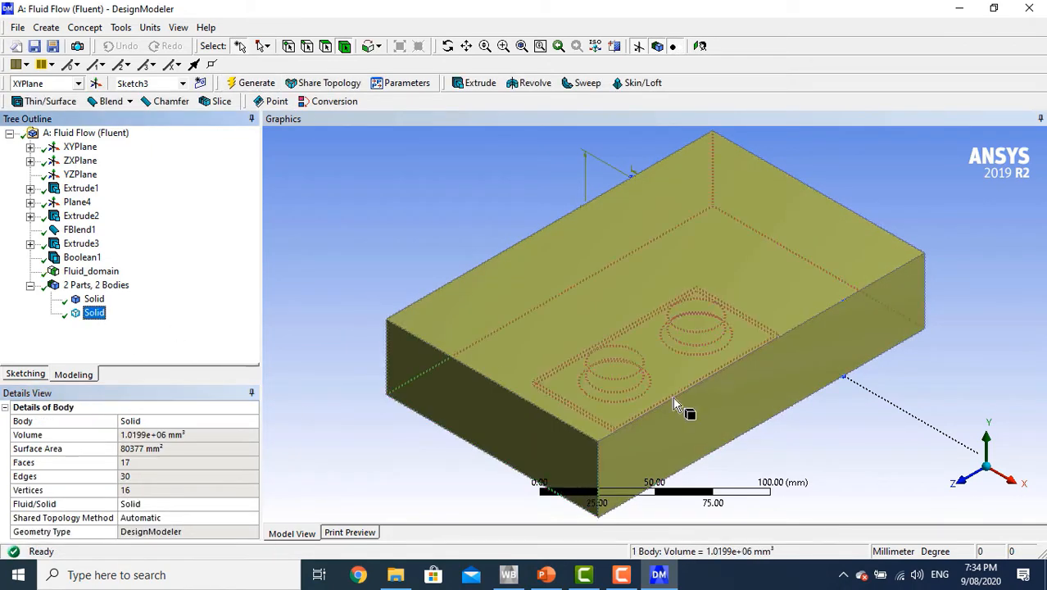
{"action": "left_click", "coordinate": [93, 300]}
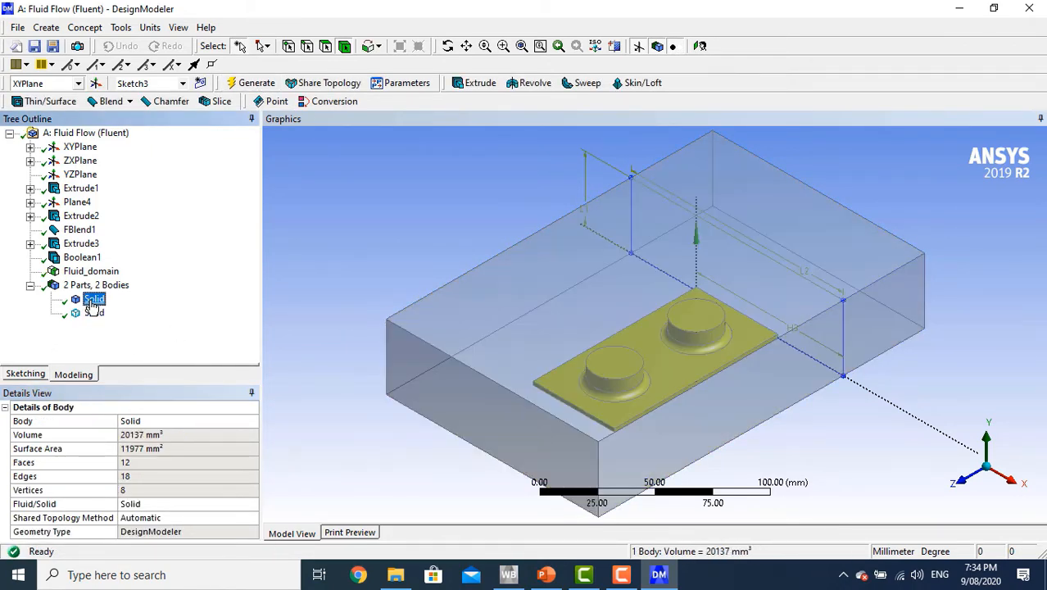
{"action": "left_click", "coordinate": [987, 492]}
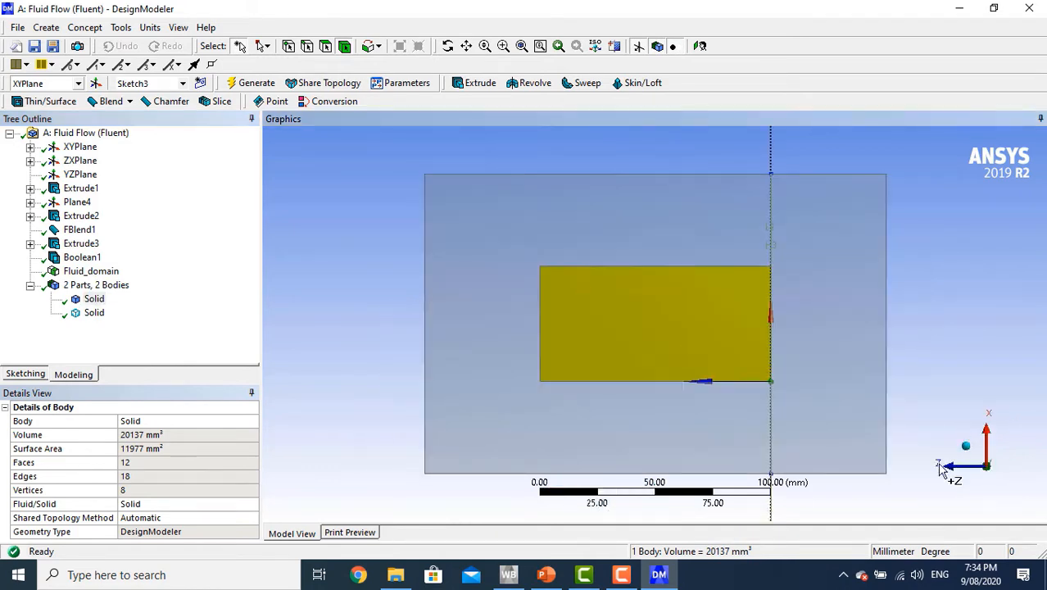
{"action": "right_click", "coordinate": [700, 330]}
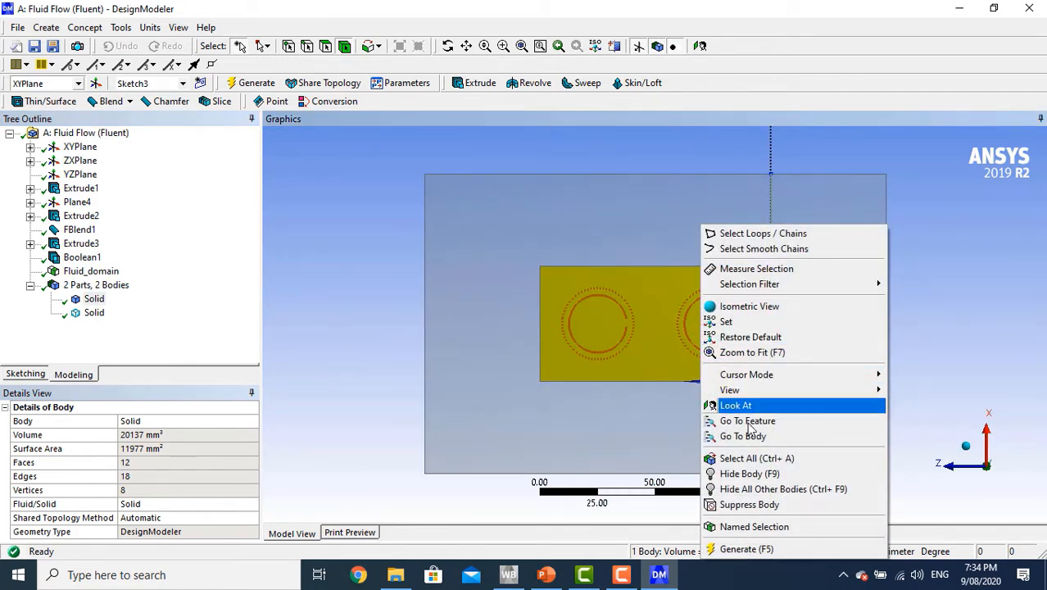
{"action": "left_click", "coordinate": [785, 528]}
{"action": "left_click", "coordinate": [161, 419]}
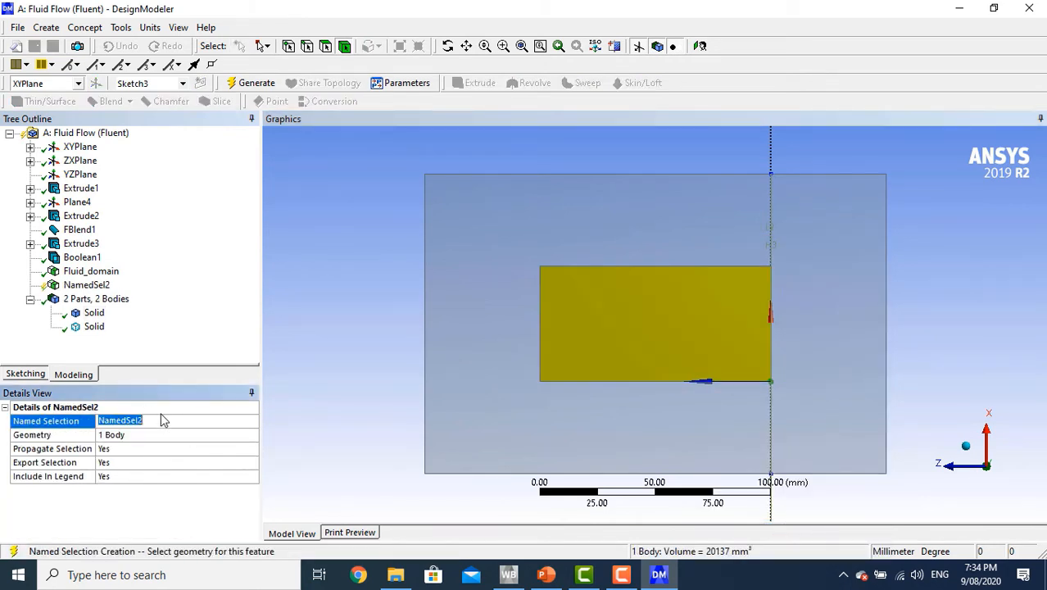
{"action": "type", "text": "Heat"}
{"action": "key", "text": "Return"}
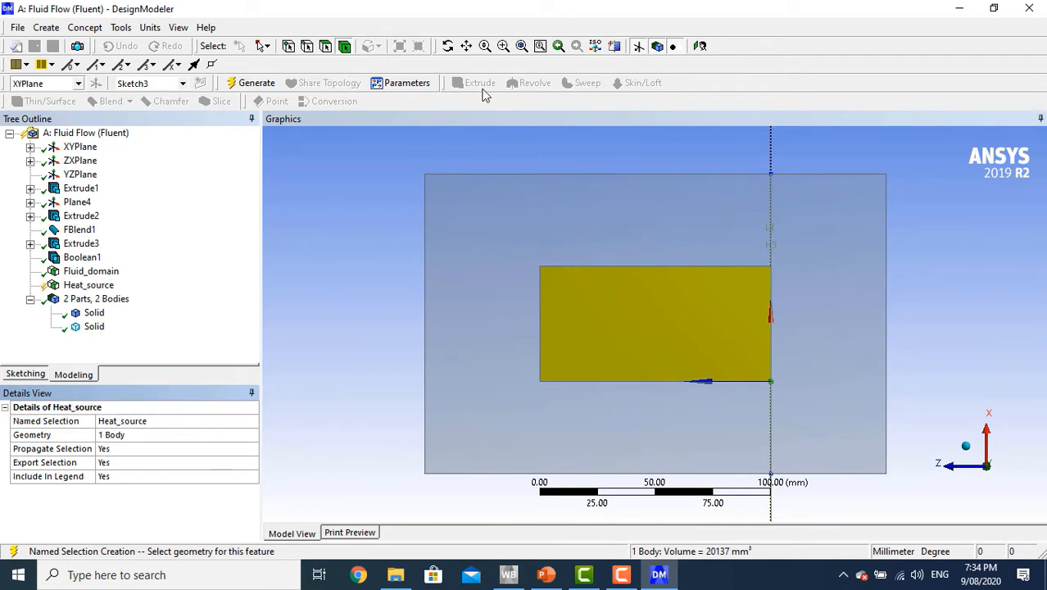
{"action": "left_click", "coordinate": [256, 83]}
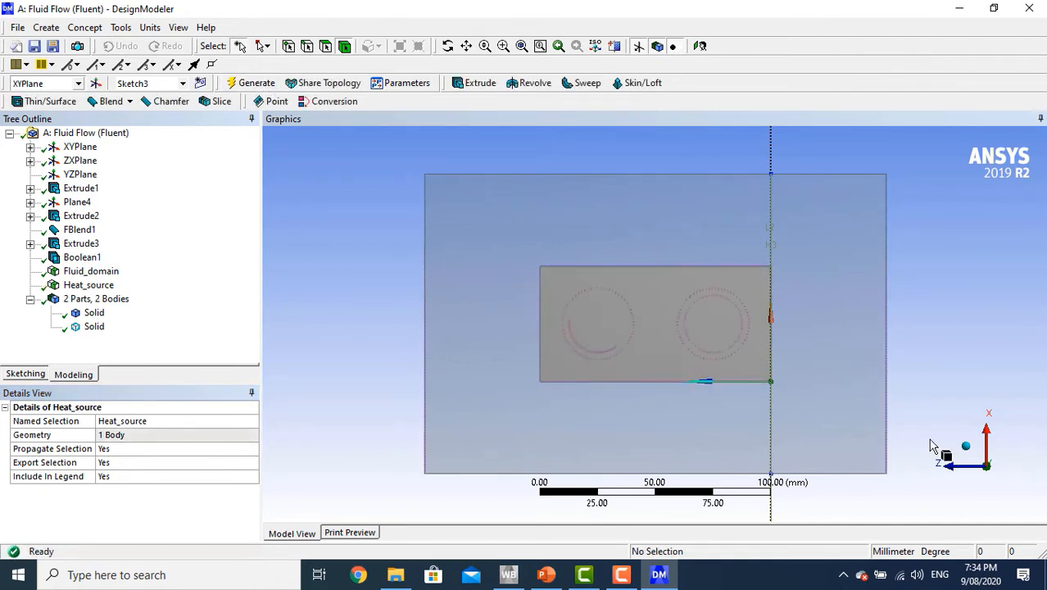
Create a named selection called Top_Wall from the top face of the surrounding box and generate it
{"action": "left_click", "coordinate": [967, 446]}
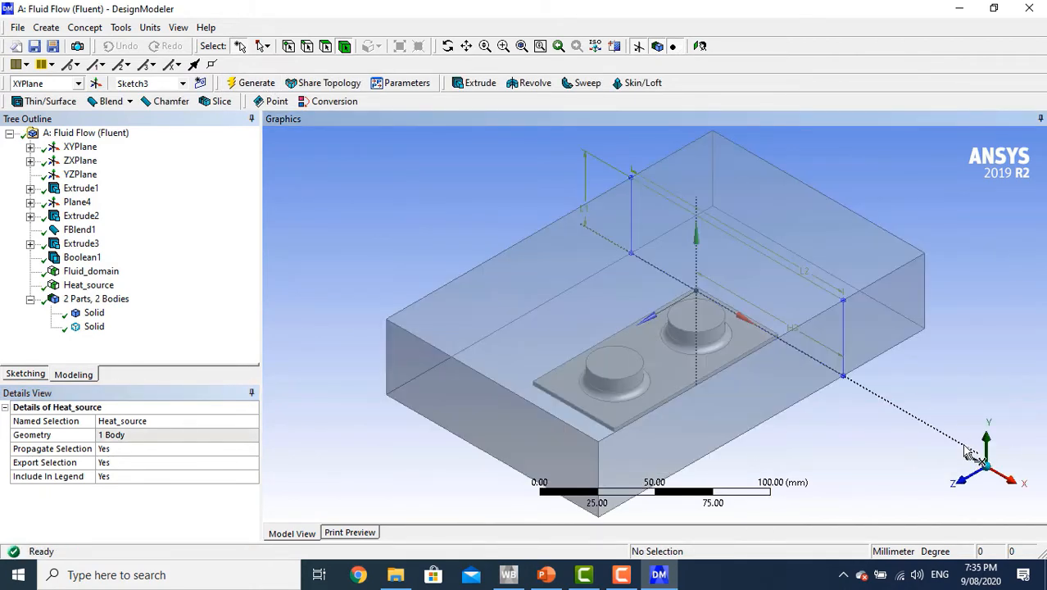
{"action": "left_click", "coordinate": [327, 50]}
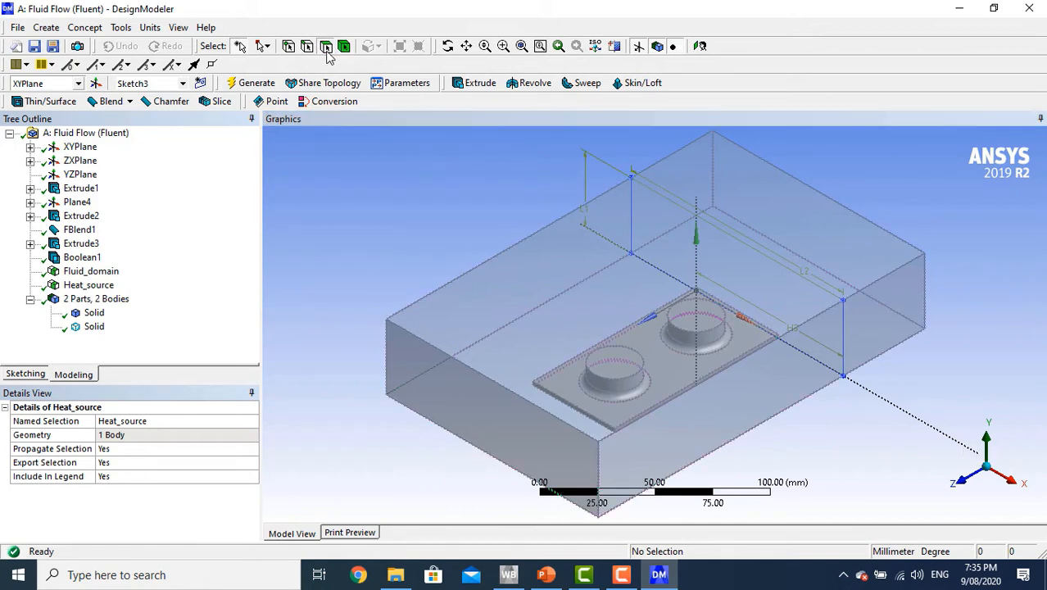
{"action": "left_click", "coordinate": [595, 288]}
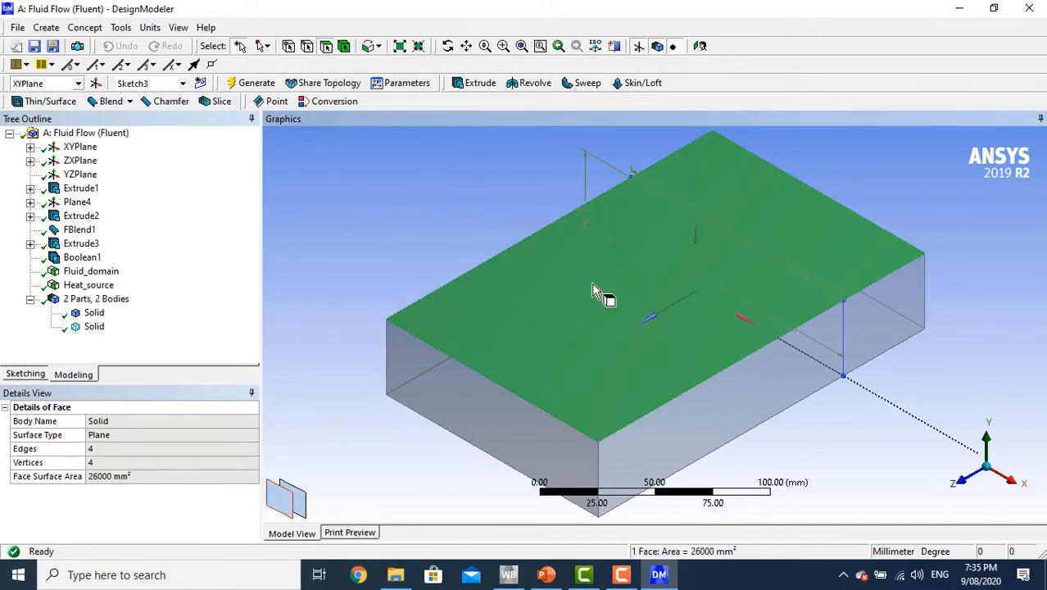
{"action": "right_click", "coordinate": [592, 284]}
{"action": "left_click", "coordinate": [666, 526]}
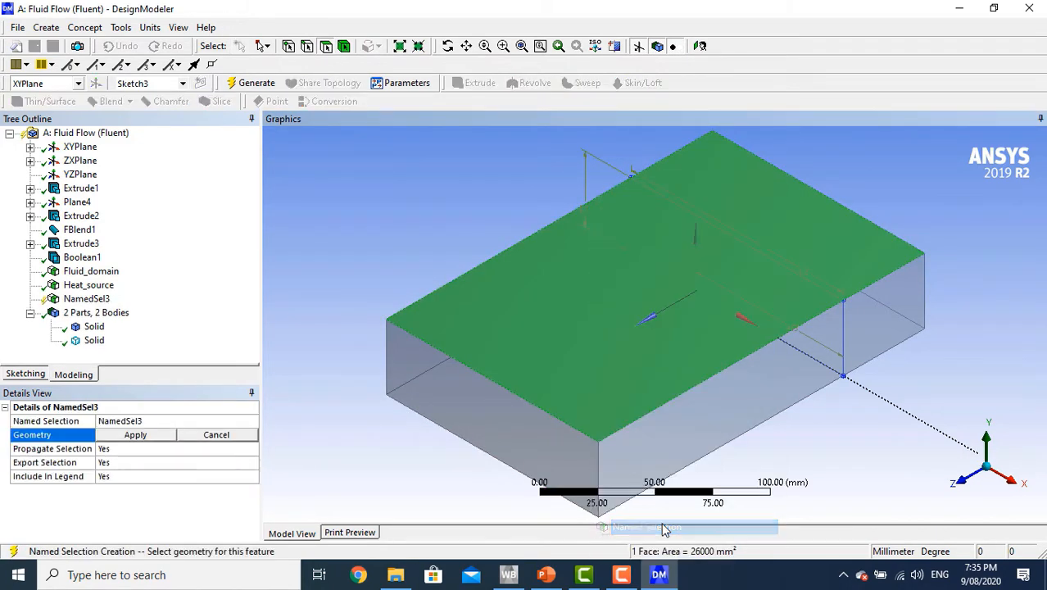
{"action": "left_click", "coordinate": [172, 420]}
{"action": "type", "text": "Top_Wall"}
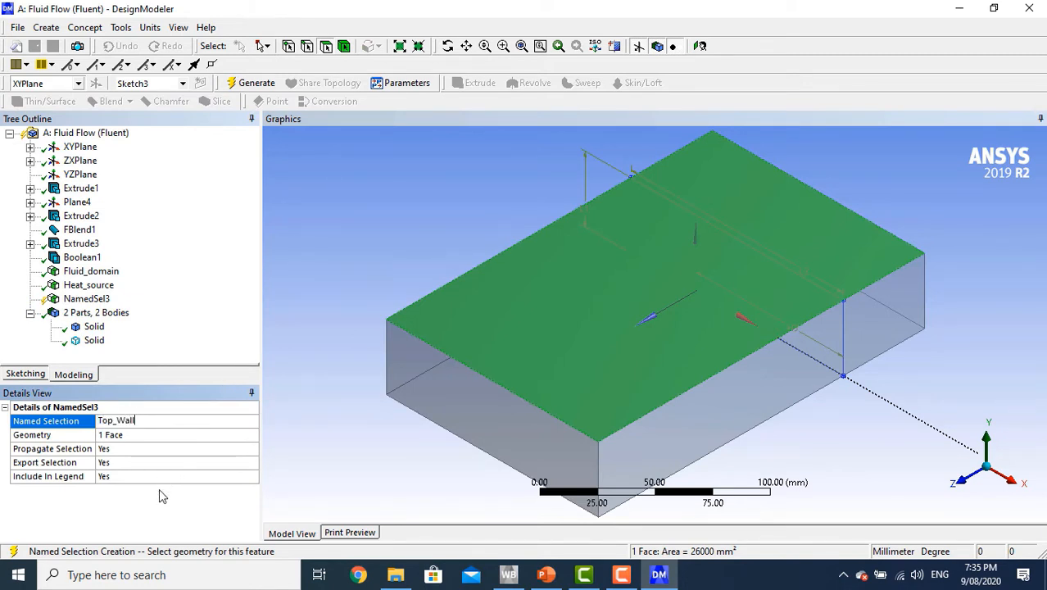
{"action": "key", "text": "Return"}
{"action": "left_click", "coordinate": [254, 83]}
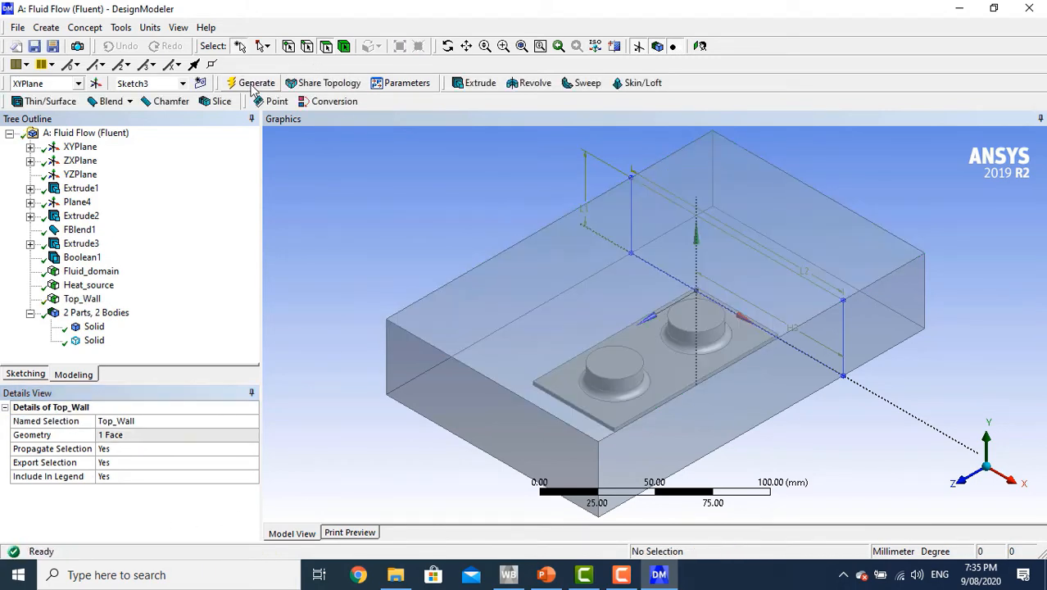
Create a named selection called Inlet from the box's short end face on the +Z side and generate it
{"action": "left_click", "coordinate": [494, 434]}
{"action": "right_click", "coordinate": [489, 426]}
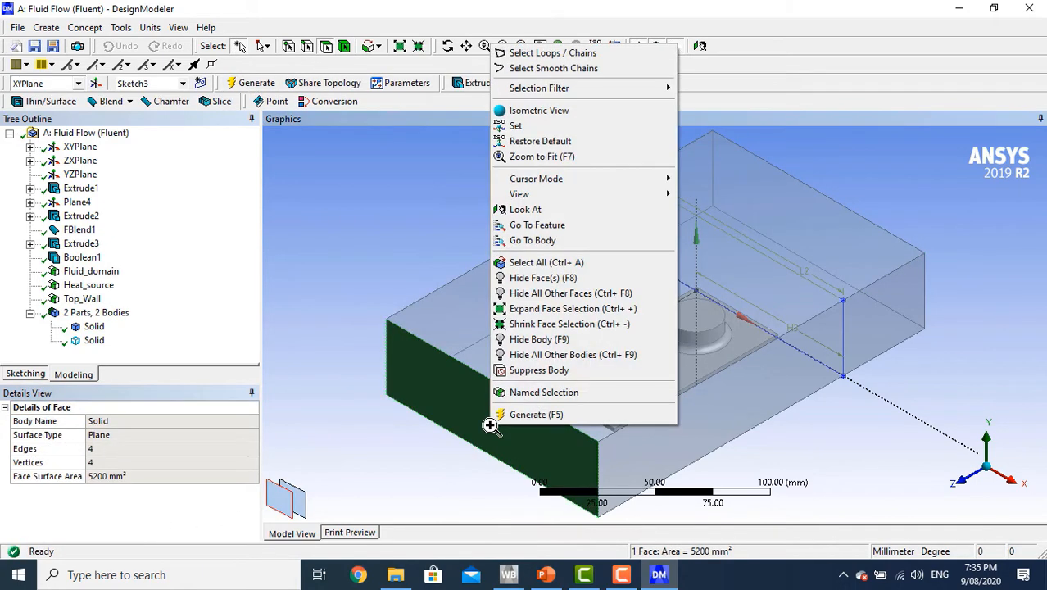
{"action": "left_click", "coordinate": [533, 392]}
{"action": "left_click", "coordinate": [125, 434]}
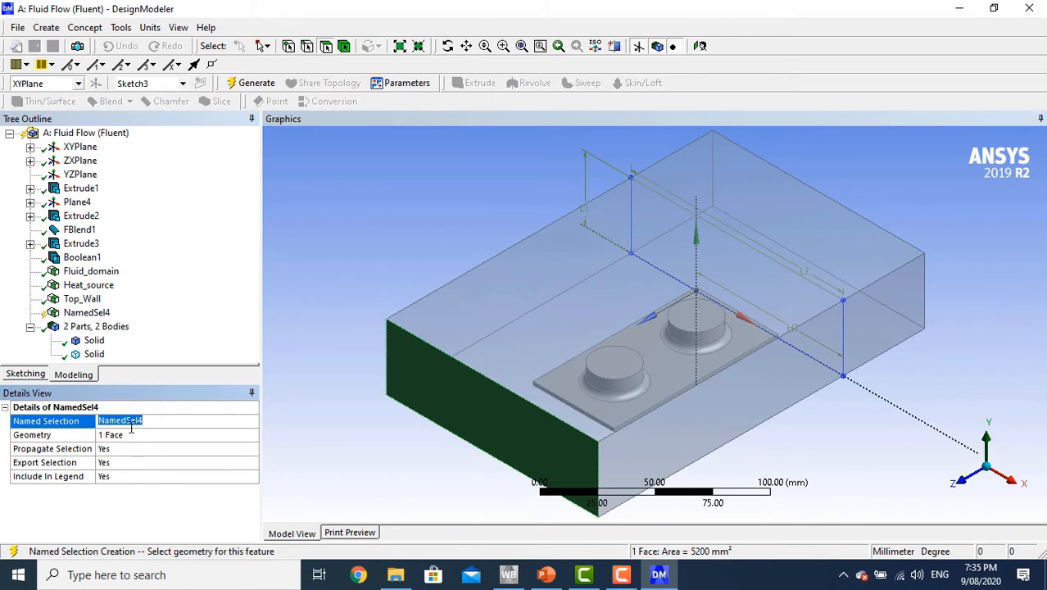
{"action": "type", "text": "Inlet"}
{"action": "key", "text": "Return"}
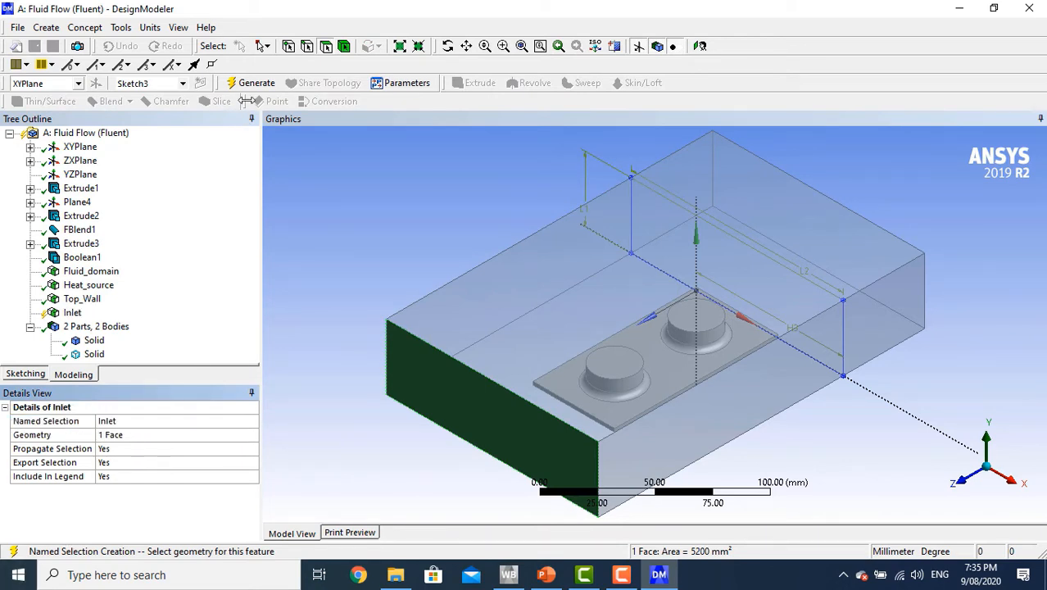
Create a named selection called Outlet from the box's end face on the -Z side and generate it
{"action": "left_click", "coordinate": [1009, 464]}
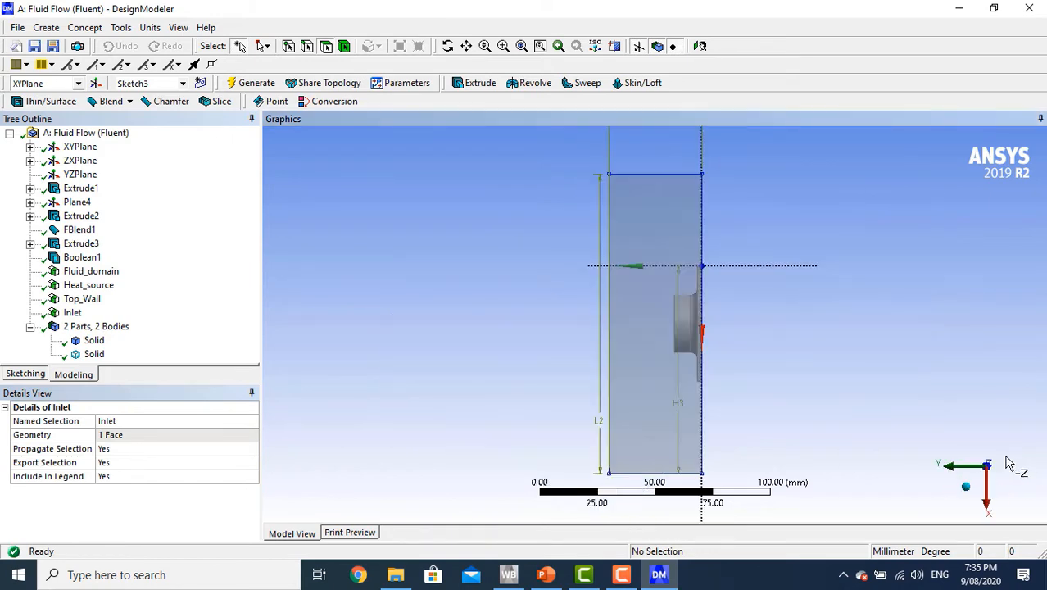
{"action": "left_click", "coordinate": [657, 367]}
{"action": "right_click", "coordinate": [657, 367]}
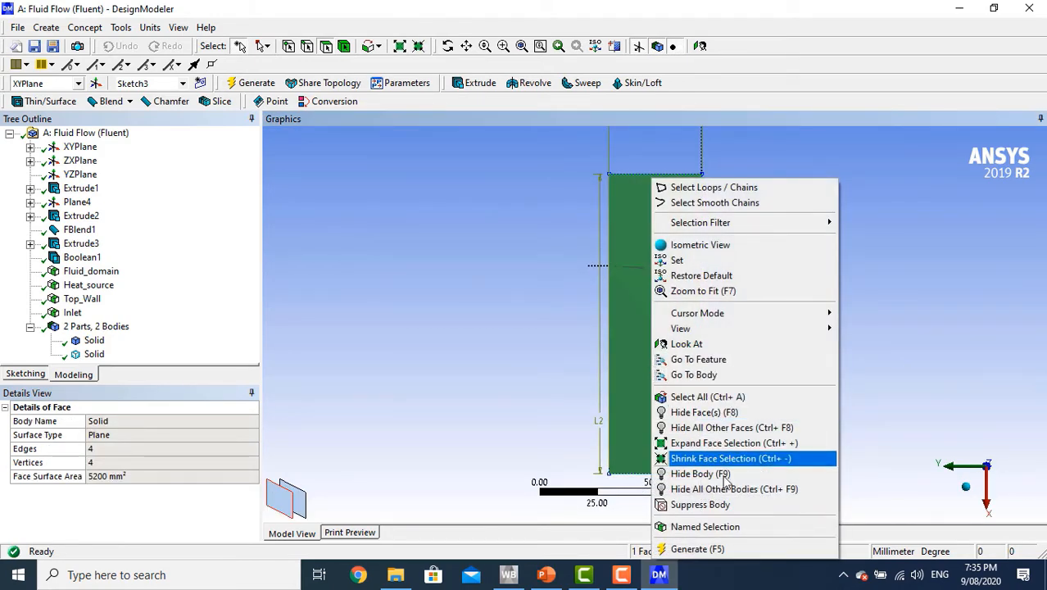
{"action": "left_click", "coordinate": [705, 527]}
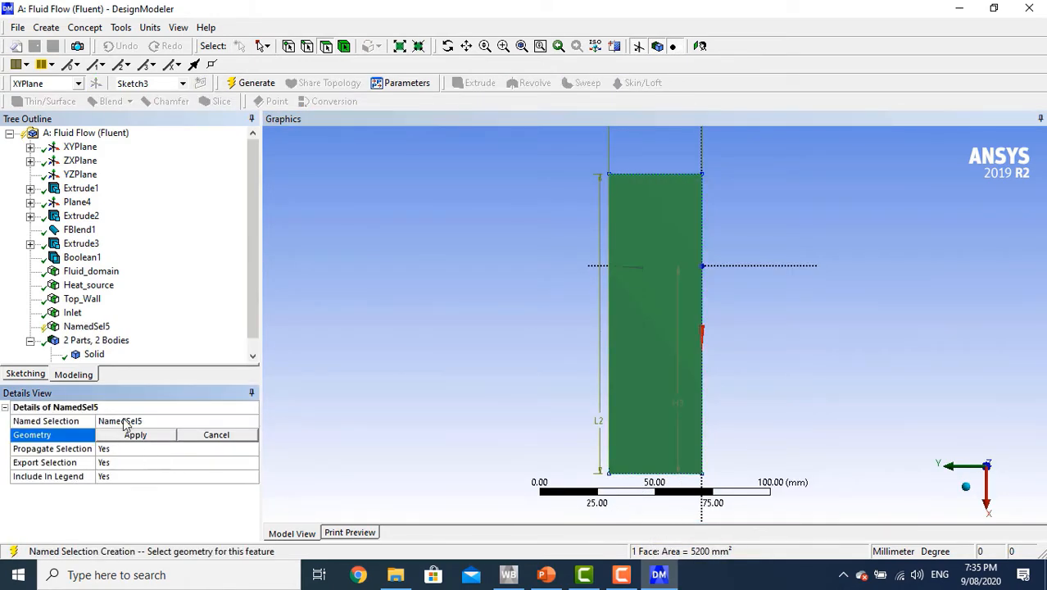
{"action": "left_click", "coordinate": [125, 420]}
{"action": "type", "text": "Out"}
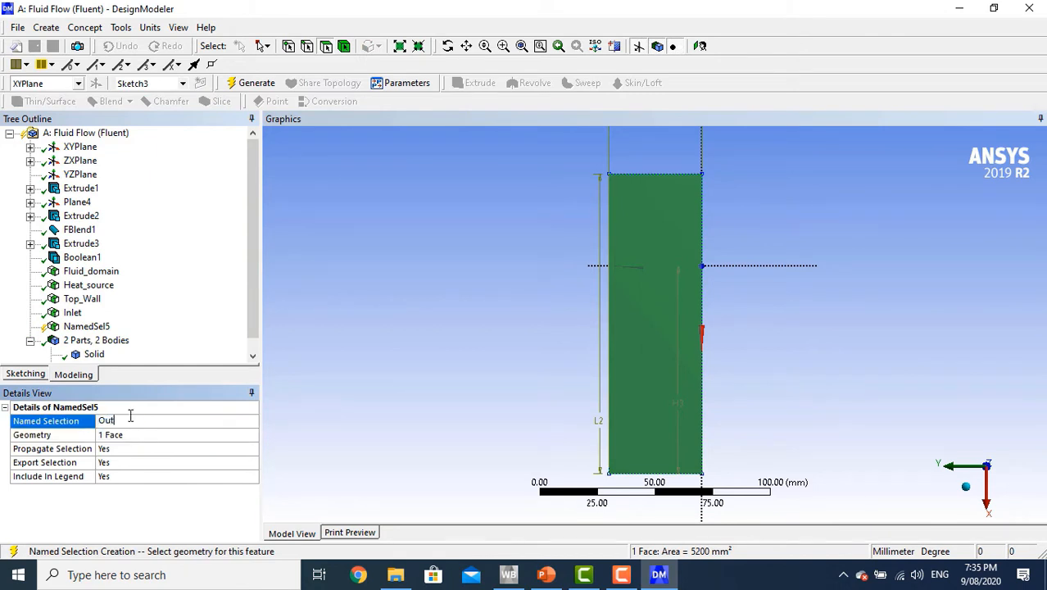
{"action": "type", "text": "let"}
{"action": "left_click", "coordinate": [246, 83]}
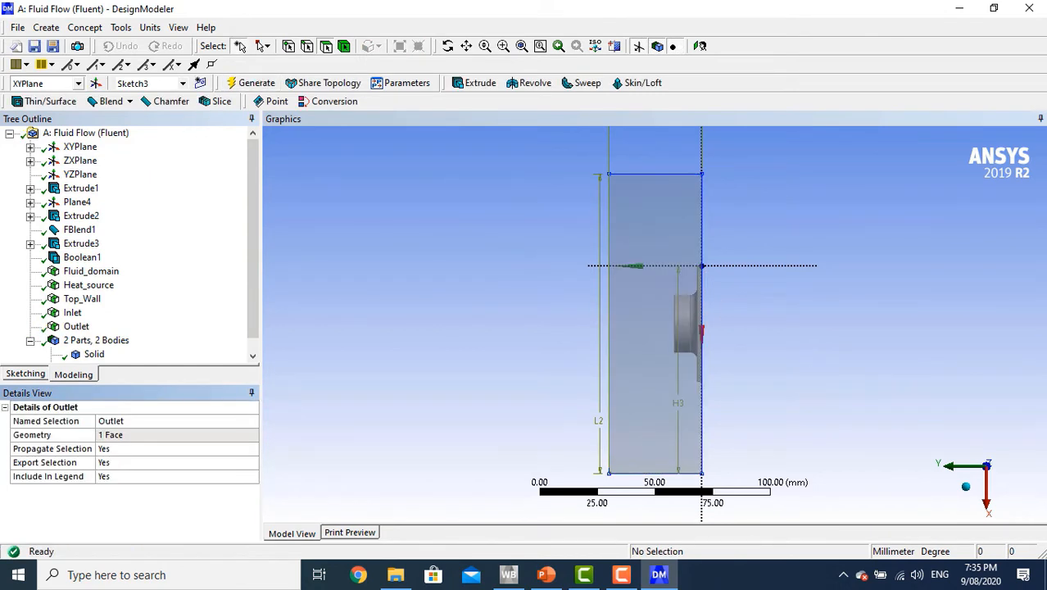
Create a named selection called Side_Walls from the box's two long side faces, generate it and highlight it
{"action": "left_click", "coordinate": [967, 488]}
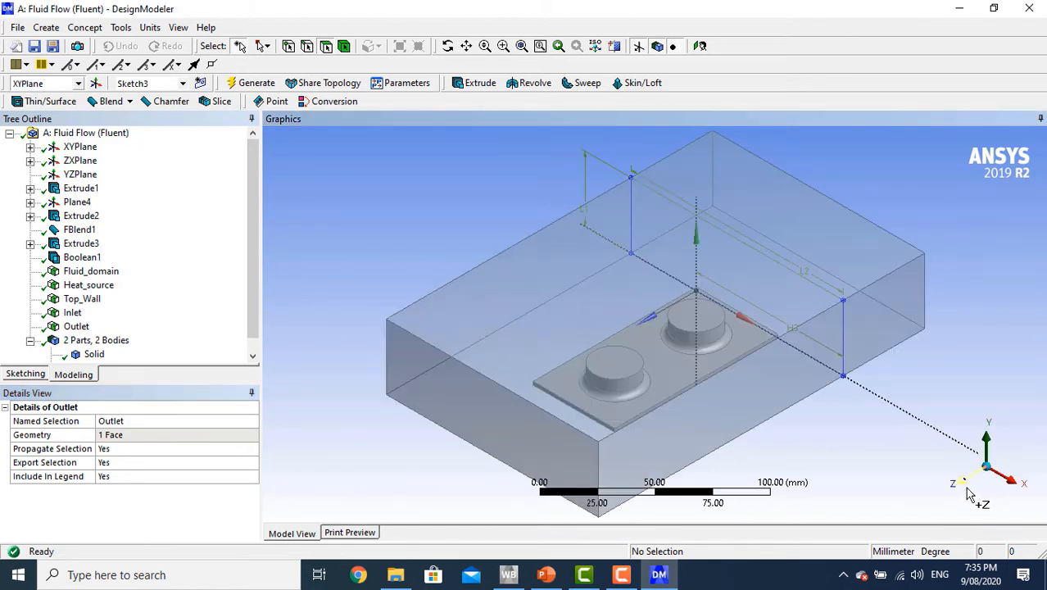
{"action": "left_click", "coordinate": [796, 388]}
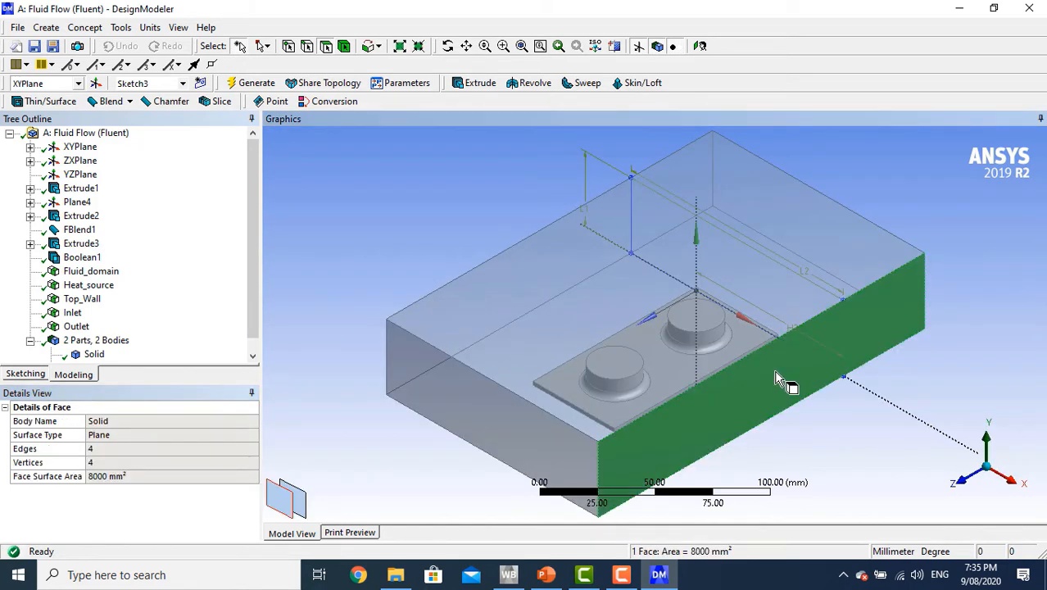
{"action": "left_click", "coordinate": [970, 458]}
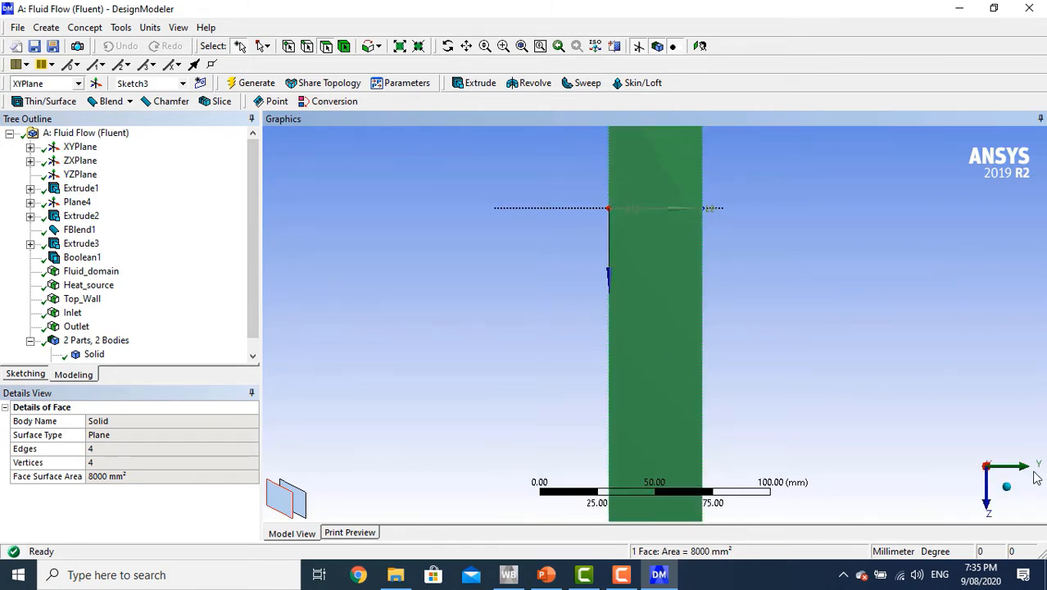
{"action": "left_click", "coordinate": [1007, 487]}
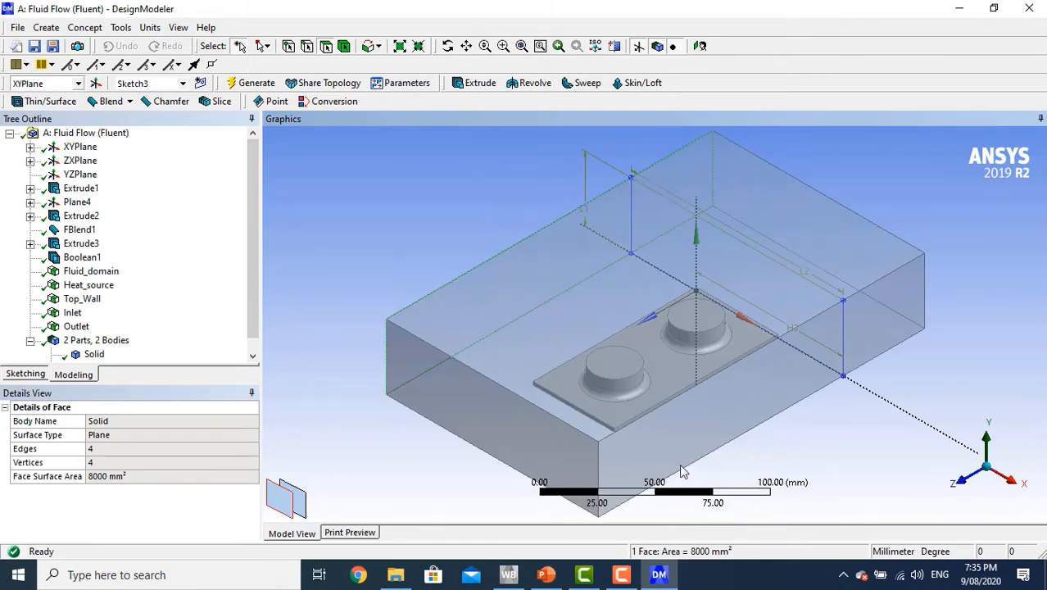
{"action": "left_click", "coordinate": [740, 404], "text": "ctrl"}
{"action": "right_click", "coordinate": [739, 402]}
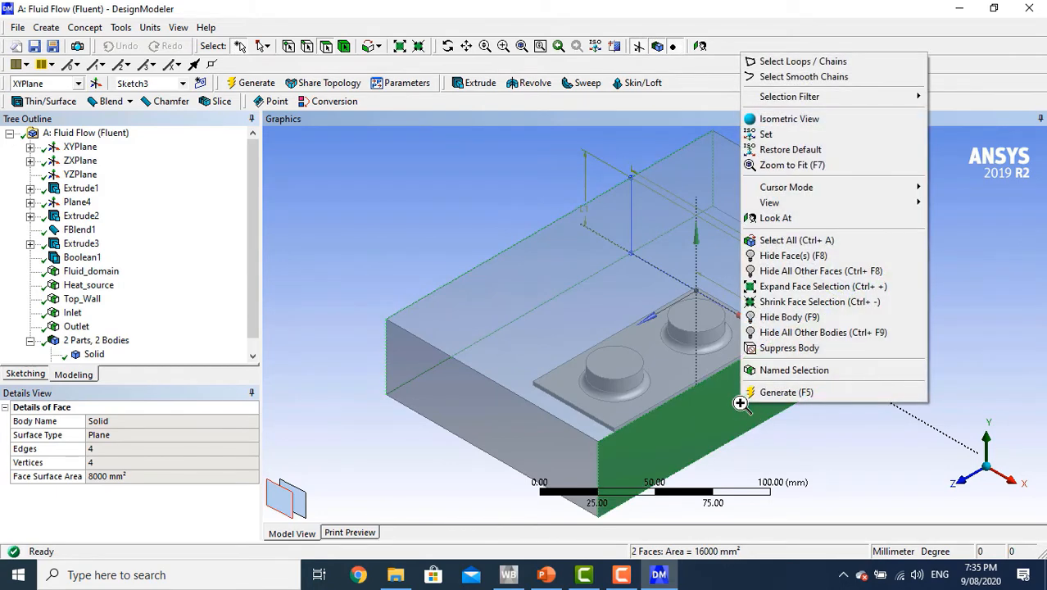
{"action": "left_click", "coordinate": [783, 370]}
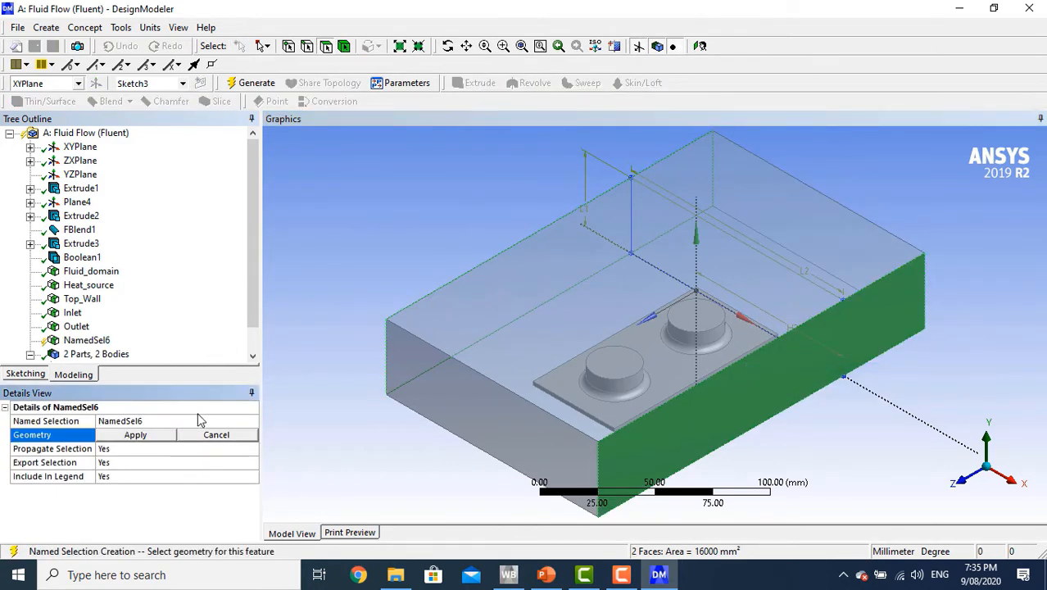
{"action": "left_click", "coordinate": [200, 434]}
{"action": "type", "text": "Side_Walls"}
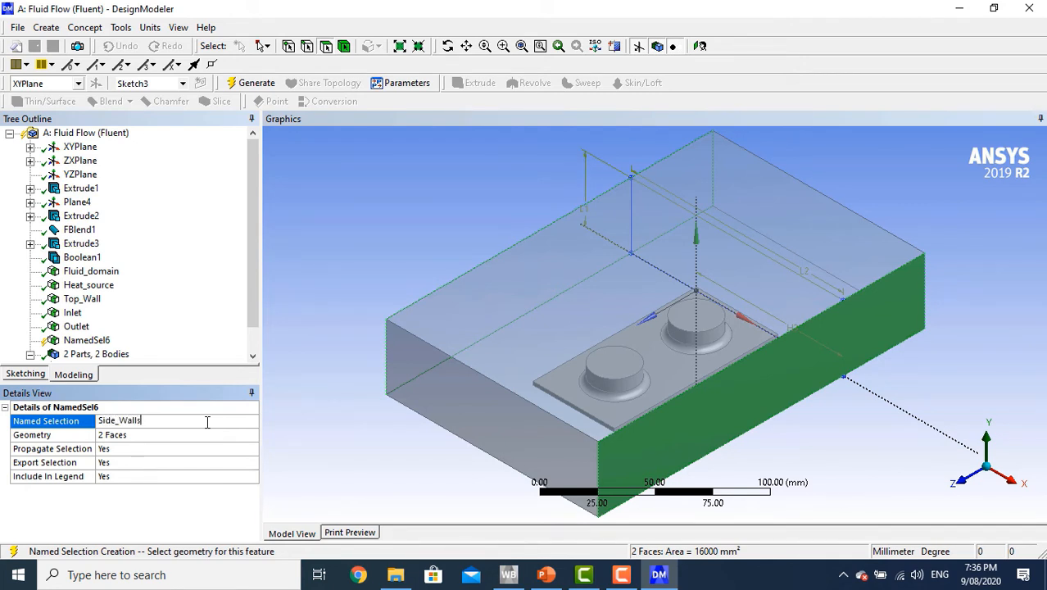
{"action": "left_click", "coordinate": [256, 84]}
{"action": "left_click", "coordinate": [84, 341]}
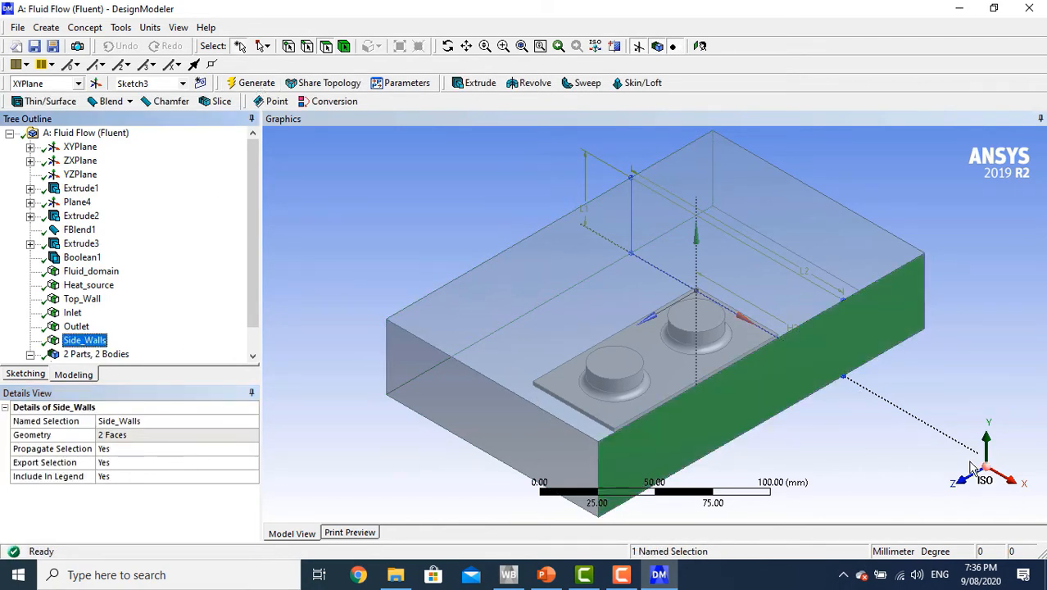
Create a named selection called Bottom_Wall from the underside face of the surrounding box and generate it
{"action": "left_click", "coordinate": [447, 46]}
{"action": "mouse_move", "coordinate": [630, 352]}
{"action": "left_mouse_down"}
{"action": "mouse_move", "coordinate": [661, 380]}
{"action": "mouse_move", "coordinate": [750, 403]}
{"action": "mouse_move", "coordinate": [631, 351]}
{"action": "left_mouse_up"}
{"action": "left_click", "coordinate": [985, 461]}
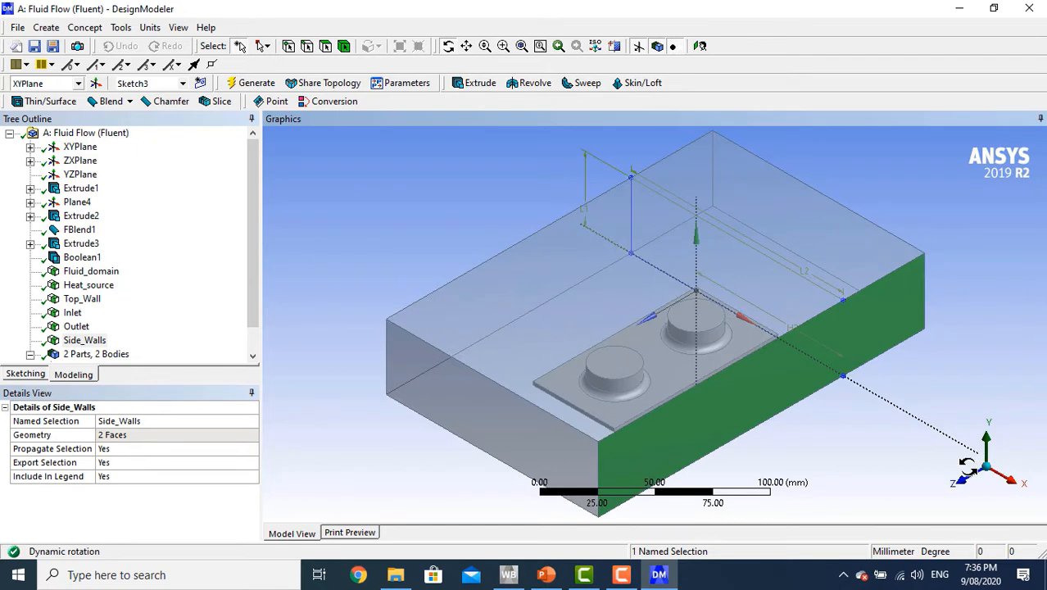
{"action": "left_click", "coordinate": [1004, 495]}
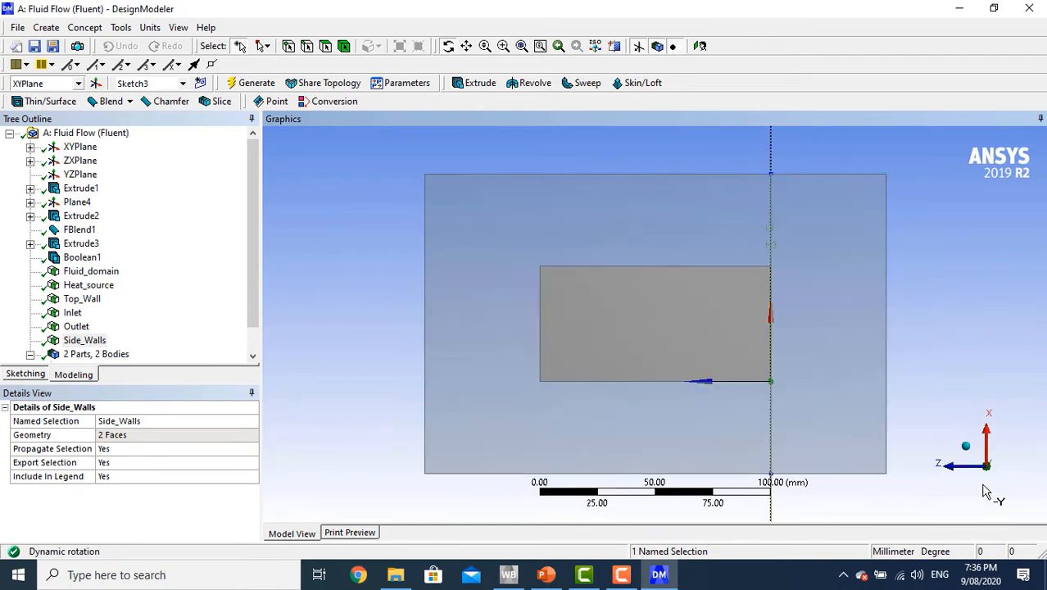
{"action": "left_click", "coordinate": [325, 46]}
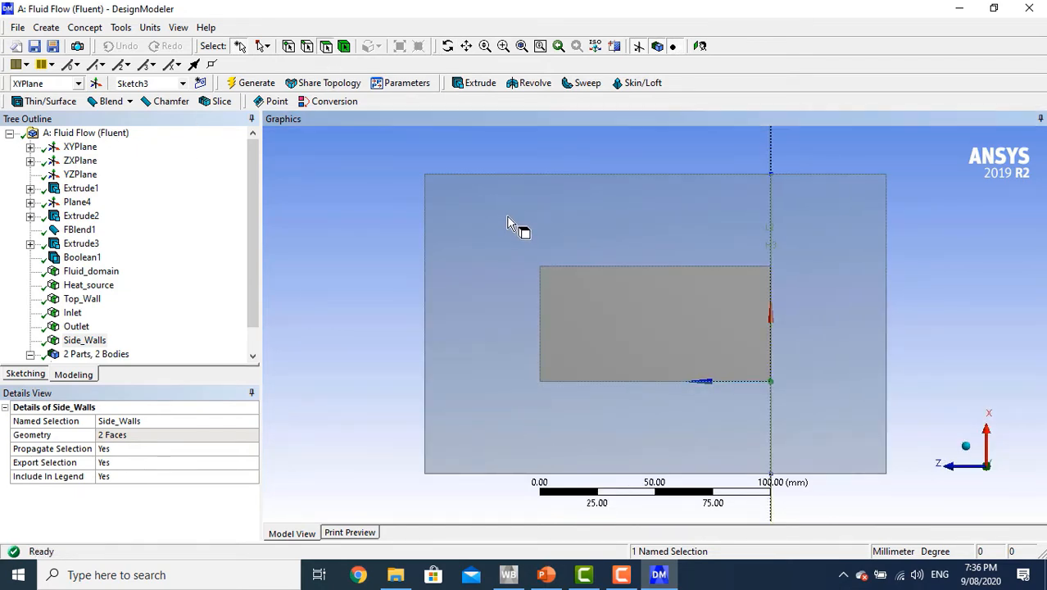
{"action": "left_click", "coordinate": [507, 218]}
{"action": "right_click", "coordinate": [507, 218]}
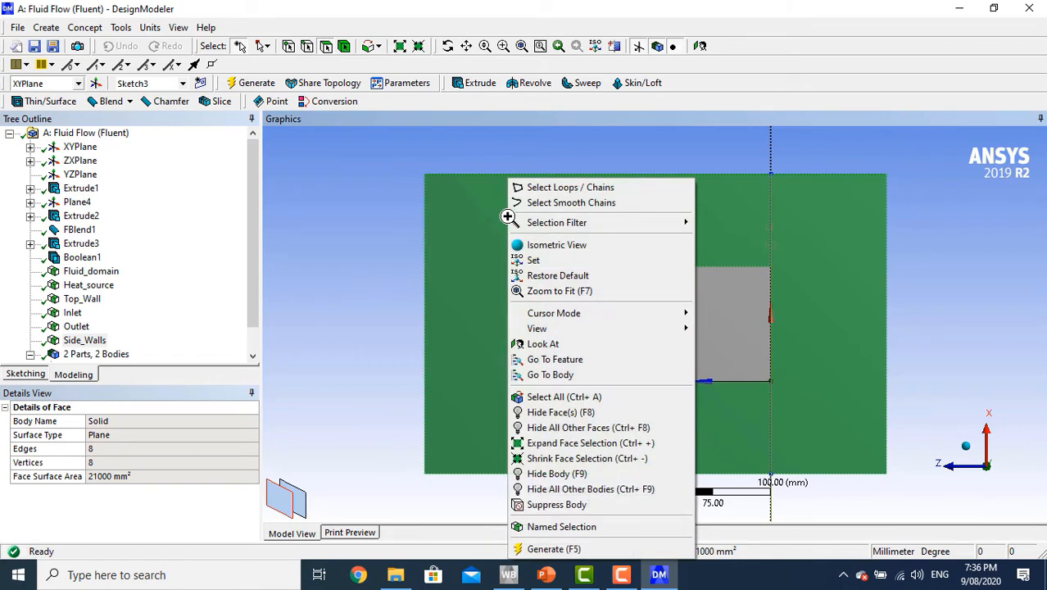
{"action": "left_click", "coordinate": [605, 530]}
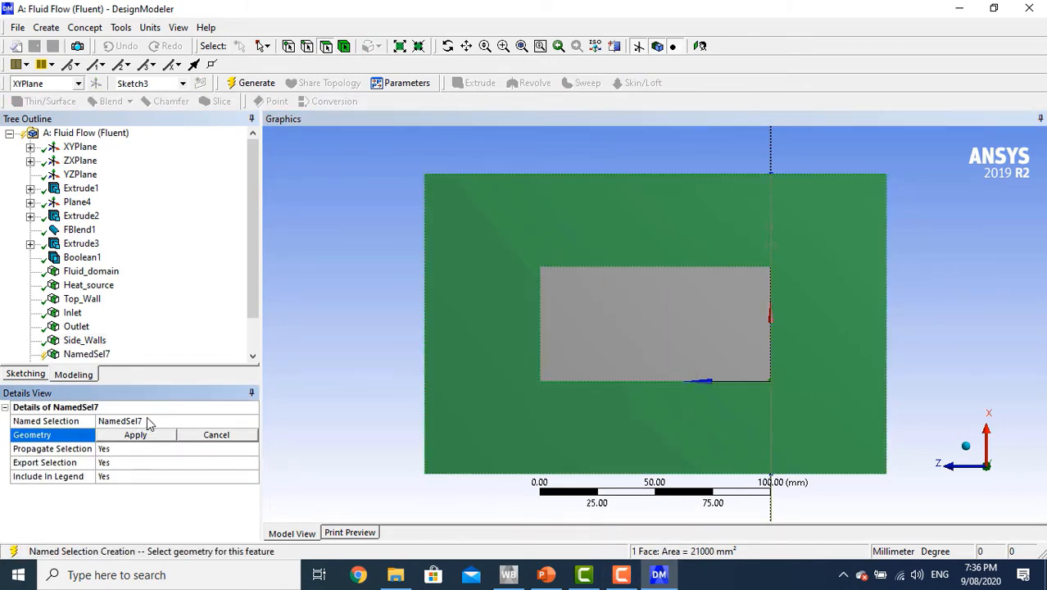
{"action": "left_click", "coordinate": [136, 435]}
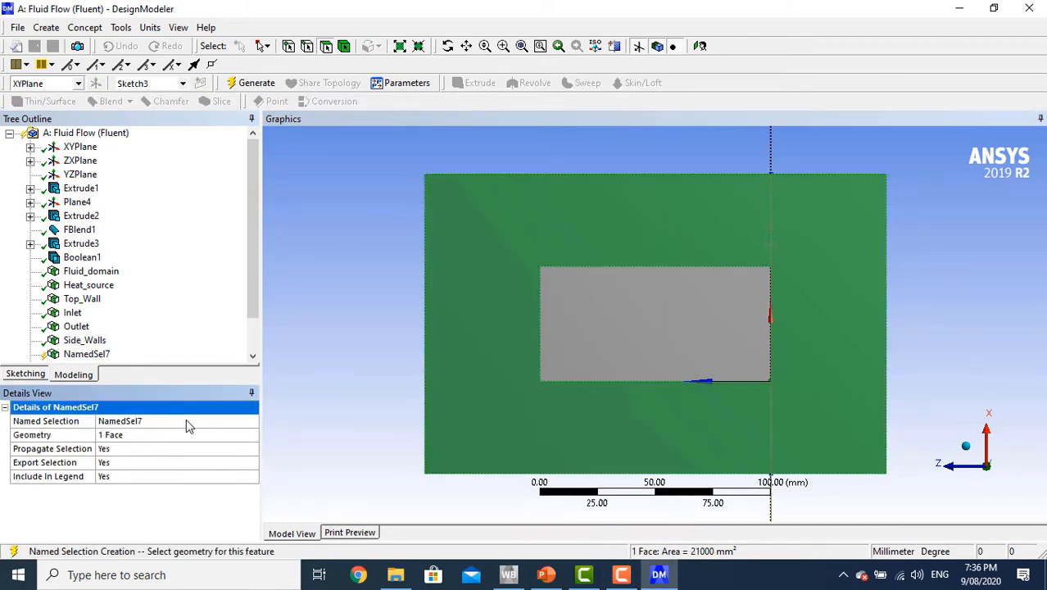
{"action": "left_click", "coordinate": [188, 420]}
{"action": "type", "text": "Bottom_Wall"}
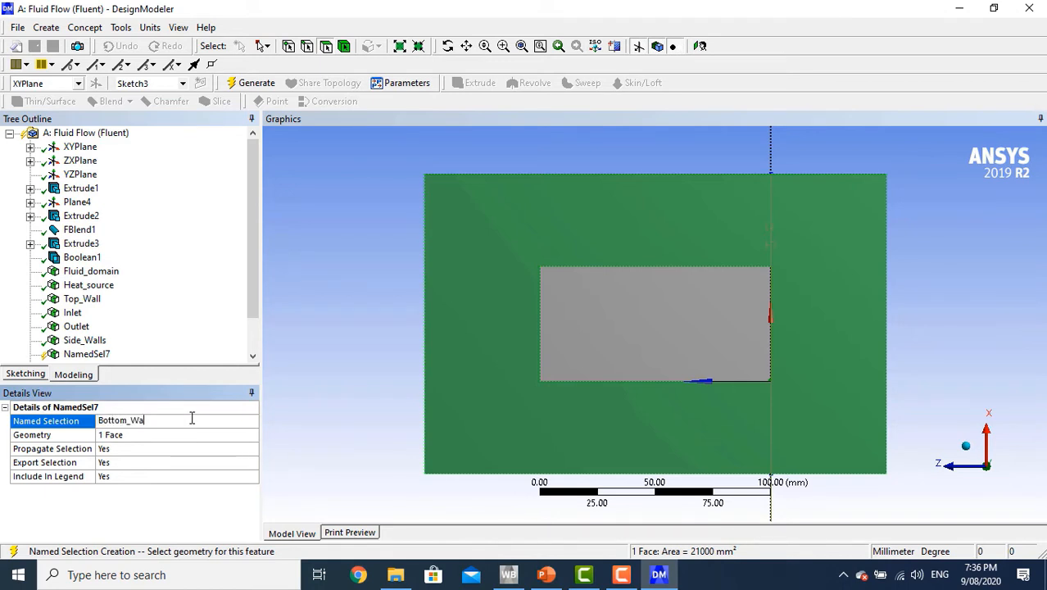
{"action": "left_click", "coordinate": [246, 83]}
Hide the solid body of the plate with its two cylinders
{"action": "left_click_drag", "start_coordinate": [252, 261], "coordinate": [251, 318]}
{"action": "left_click", "coordinate": [94, 342]}
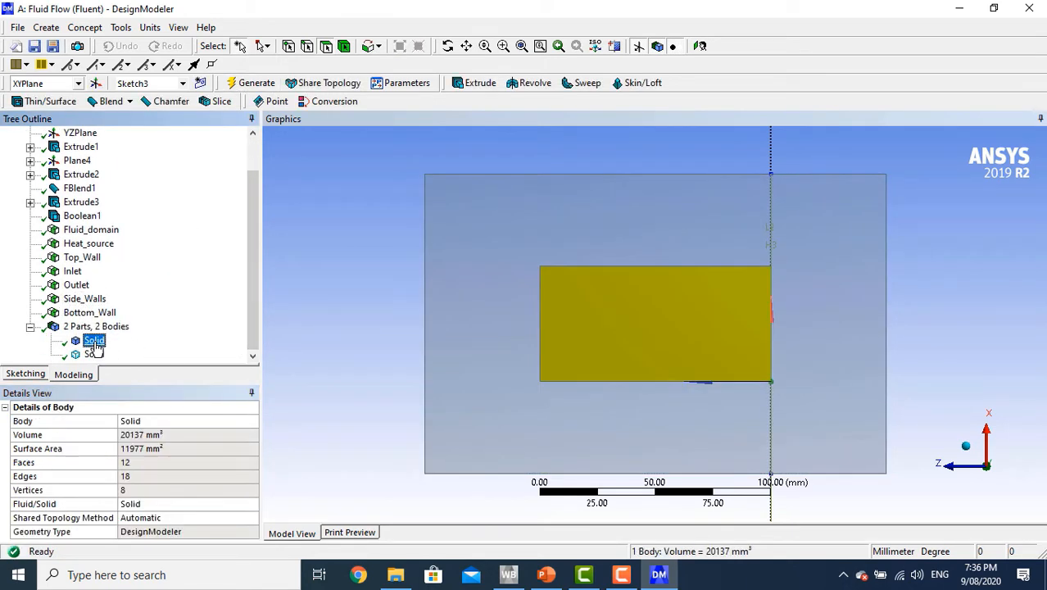
{"action": "right_click", "coordinate": [94, 344]}
{"action": "left_click", "coordinate": [137, 349]}
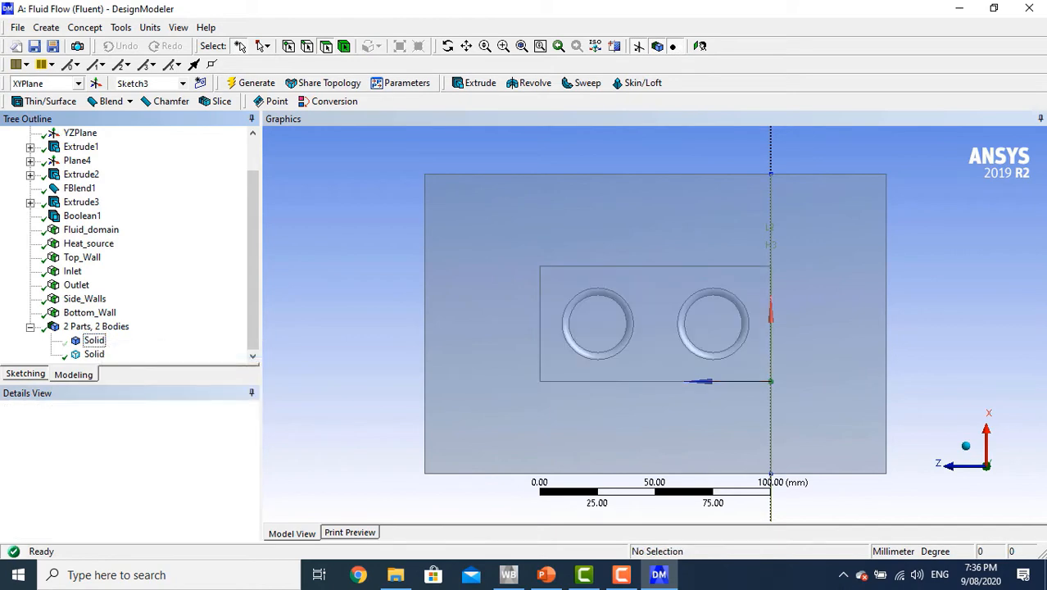
Select the large flat face of the plate-shaped cavity plus one long and one short edge face of it
{"action": "scroll", "coordinate": [656, 316], "scroll_direction": "up", "scroll_amount": 4}
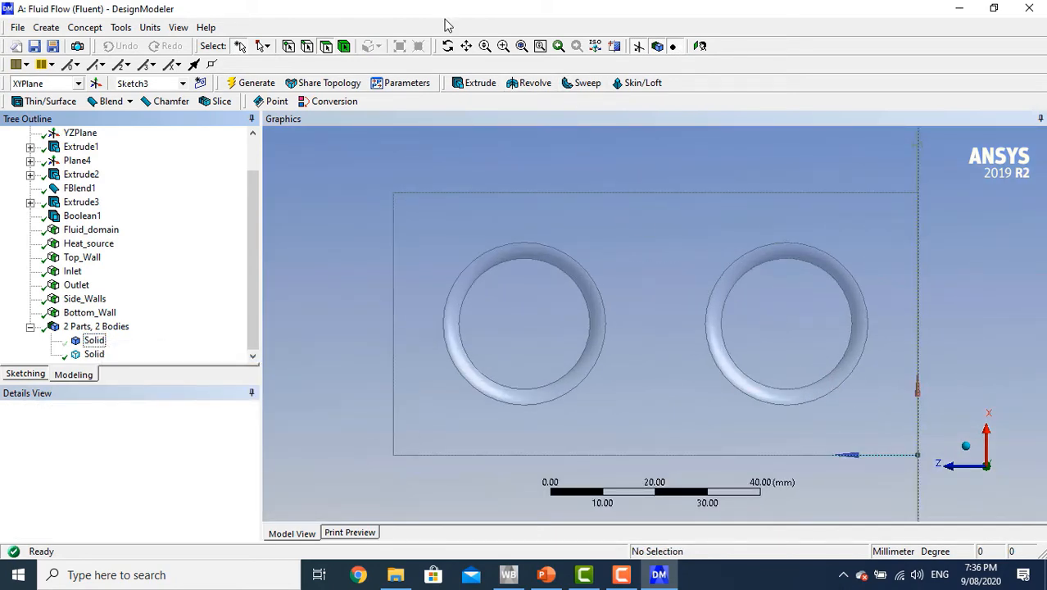
{"action": "left_click", "coordinate": [448, 46]}
{"action": "left_click_drag", "start_coordinate": [790, 367], "coordinate": [437, 153]}
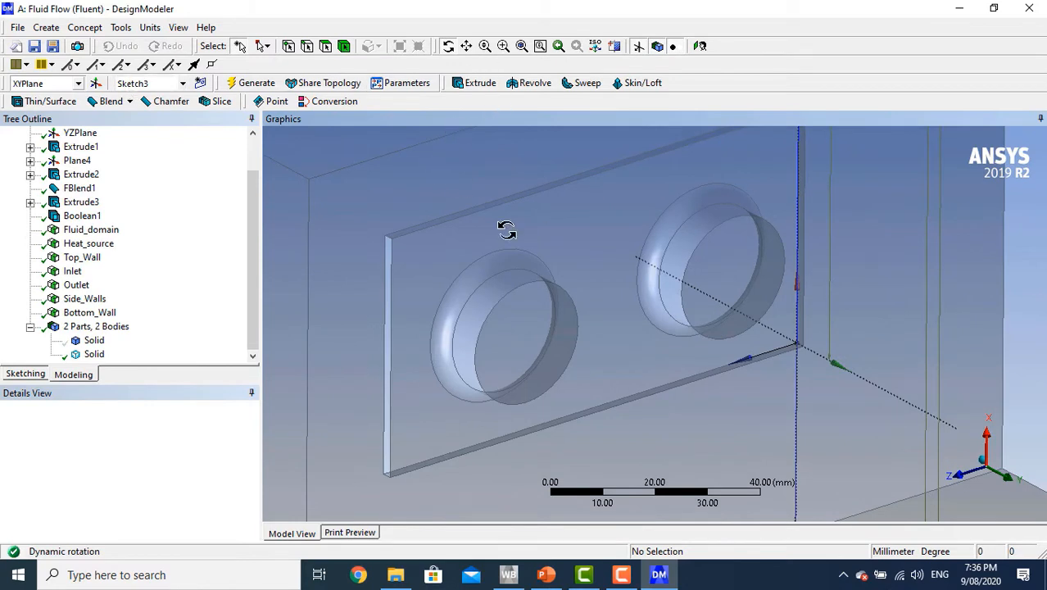
{"action": "left_click", "coordinate": [337, 51]}
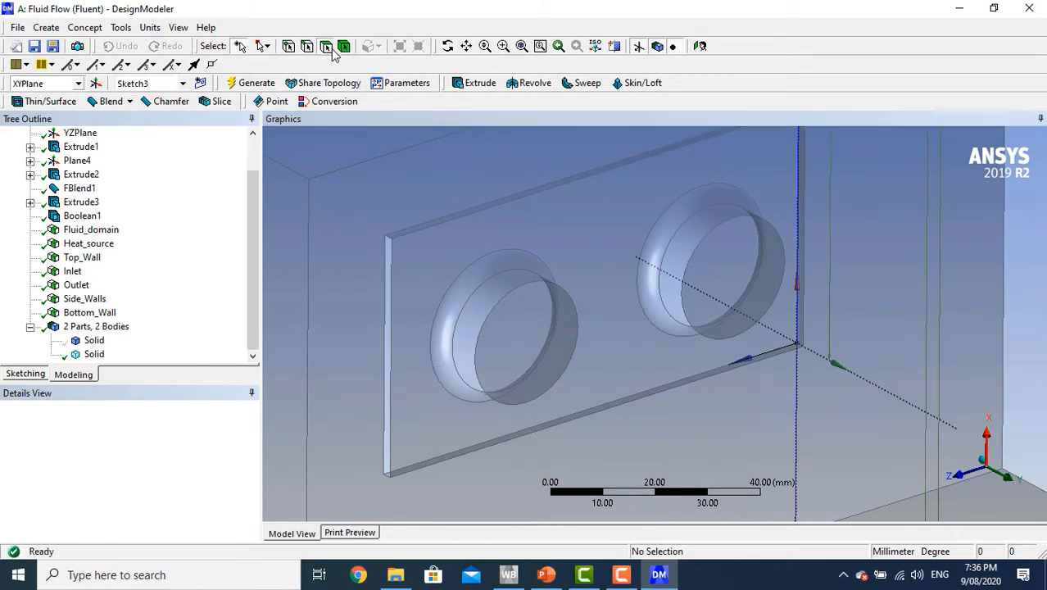
{"action": "left_click", "coordinate": [606, 242]}
{"action": "left_click", "coordinate": [518, 205], "text": "ctrl"}
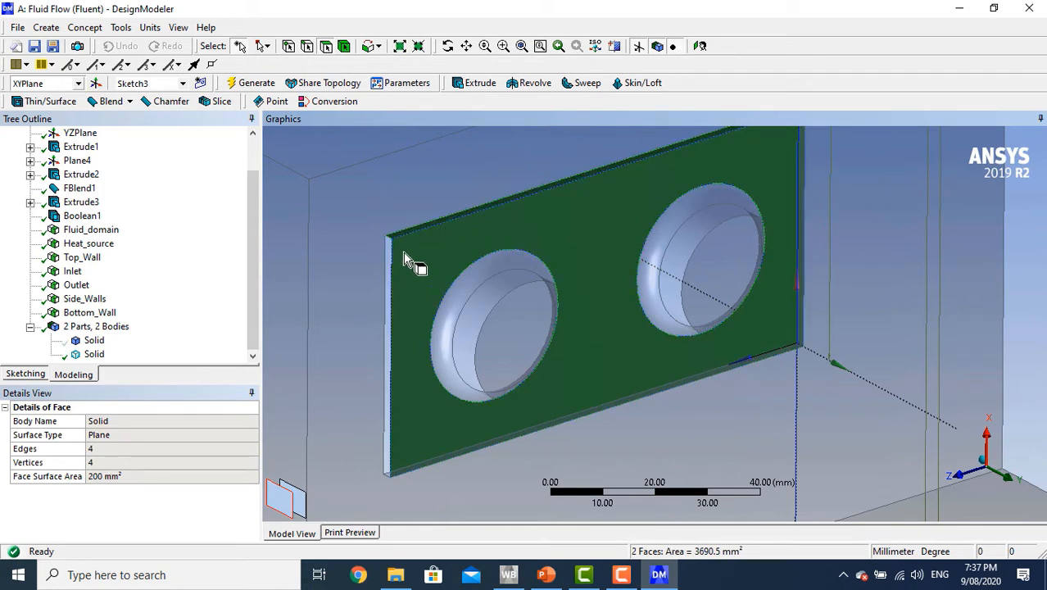
{"action": "left_click", "coordinate": [387, 273], "text": "ctrl"}
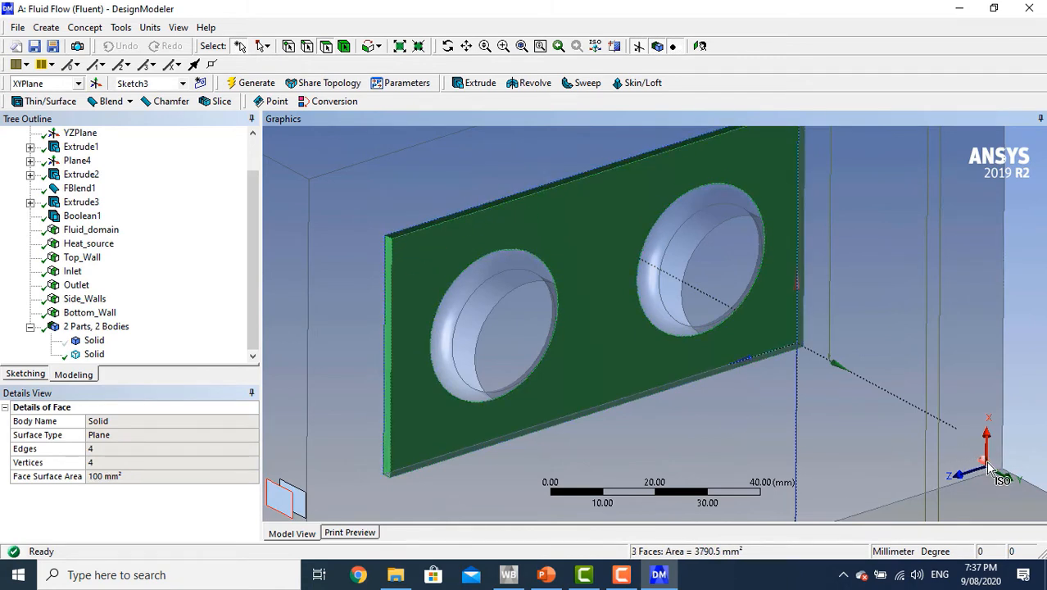
Add the circular end, cylindrical wall and blend faces of both cylinder cavities to the face selection
{"action": "left_click", "coordinate": [704, 256], "text": "ctrl"}
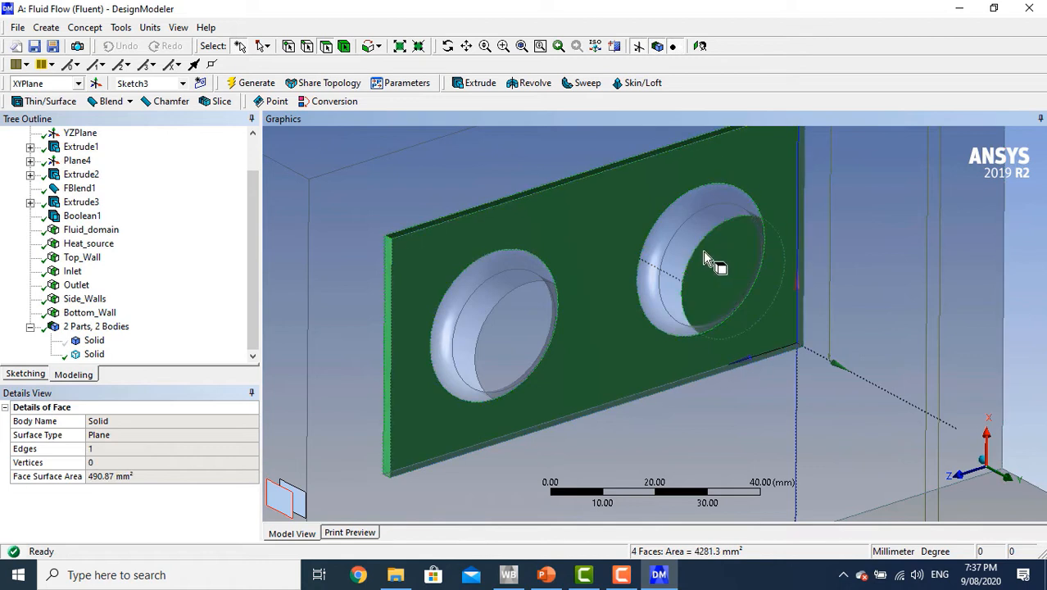
{"action": "left_click", "coordinate": [690, 251], "text": "ctrl"}
{"action": "left_click", "coordinate": [666, 218], "text": "ctrl"}
{"action": "left_click", "coordinate": [481, 305], "text": "ctrl"}
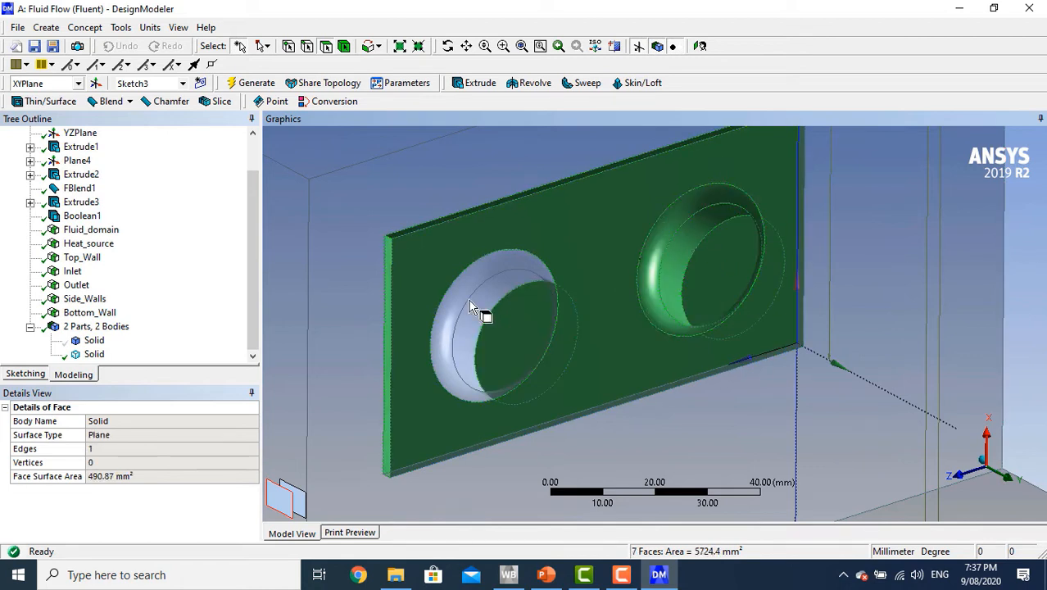
{"action": "left_click", "coordinate": [478, 300], "text": "ctrl"}
{"action": "left_click", "coordinate": [461, 292], "text": "ctrl"}
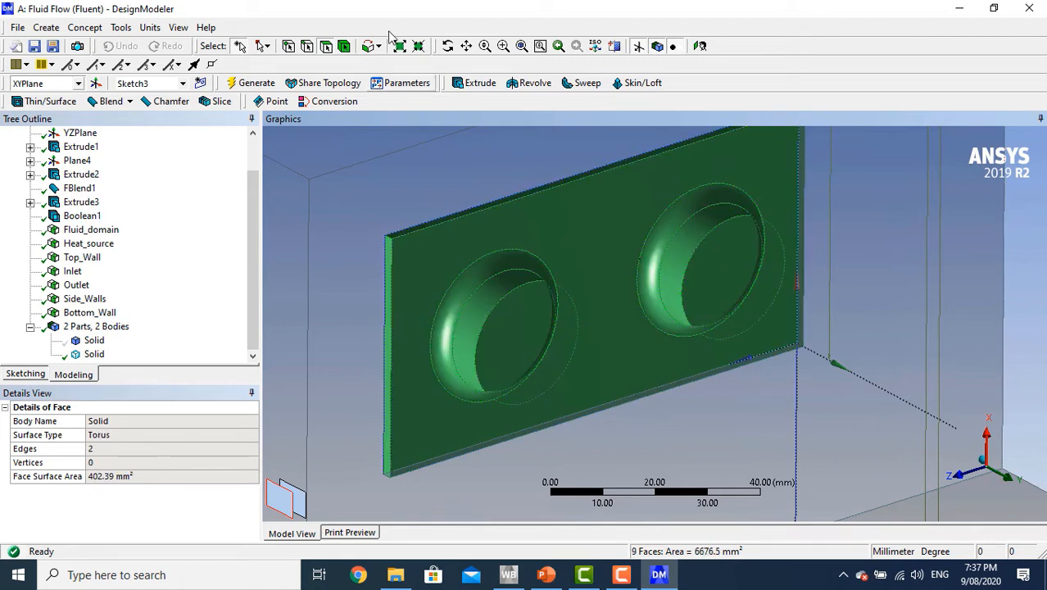
Add the remaining short and long edge faces of the plate cavity to the face selection
{"action": "left_click", "coordinate": [448, 45]}
{"action": "left_click_drag", "start_coordinate": [541, 316], "coordinate": [737, 334]}
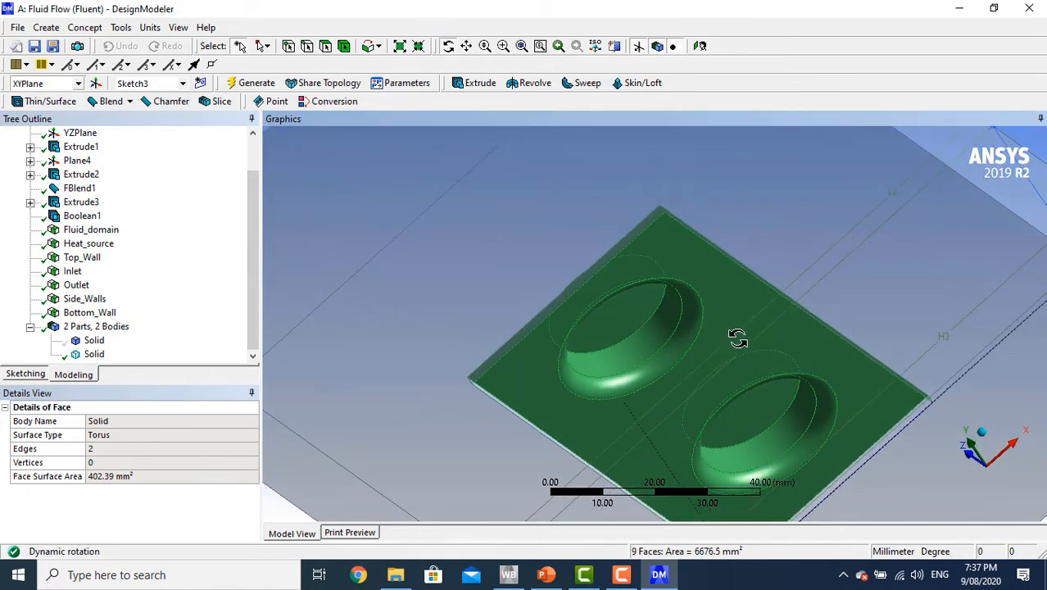
{"action": "left_click_drag", "start_coordinate": [1014, 305], "coordinate": [969, 341]}
{"action": "left_click", "coordinate": [325, 47]}
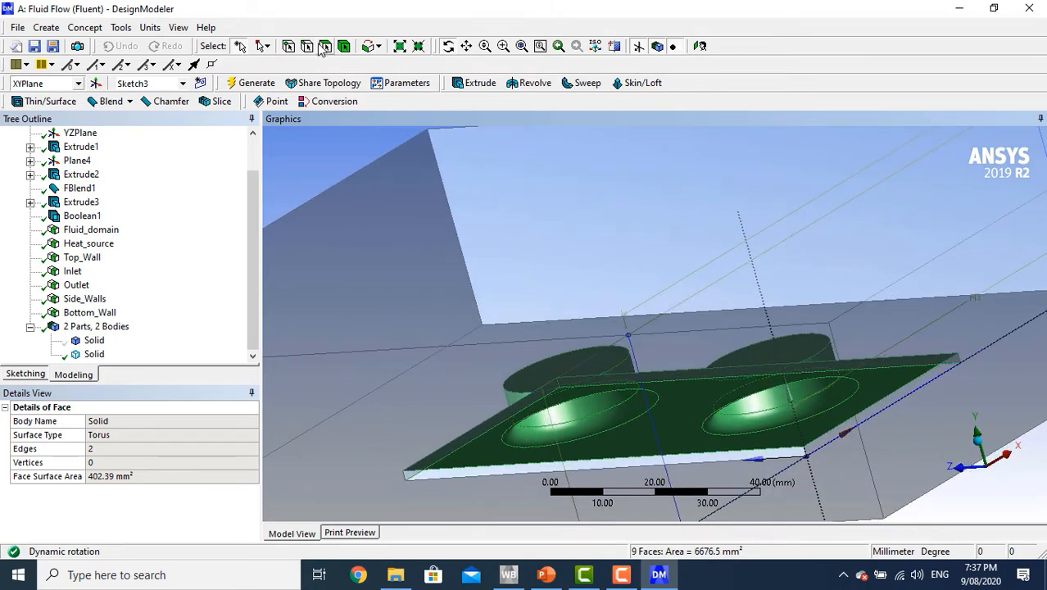
{"action": "left_click", "coordinate": [746, 459], "text": "ctrl"}
{"action": "left_click", "coordinate": [843, 425], "text": "ctrl"}
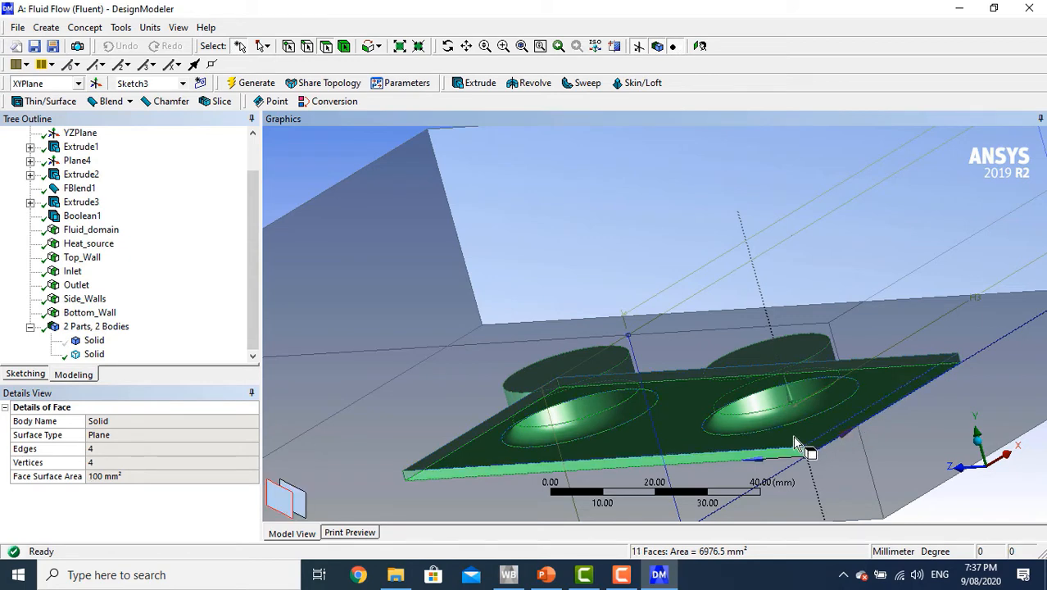
Create a named selection called Connection_Wall from the selected cavity faces and generate it
{"action": "left_click", "coordinate": [447, 46]}
{"action": "left_click_drag", "start_coordinate": [629, 286], "coordinate": [603, 252]}
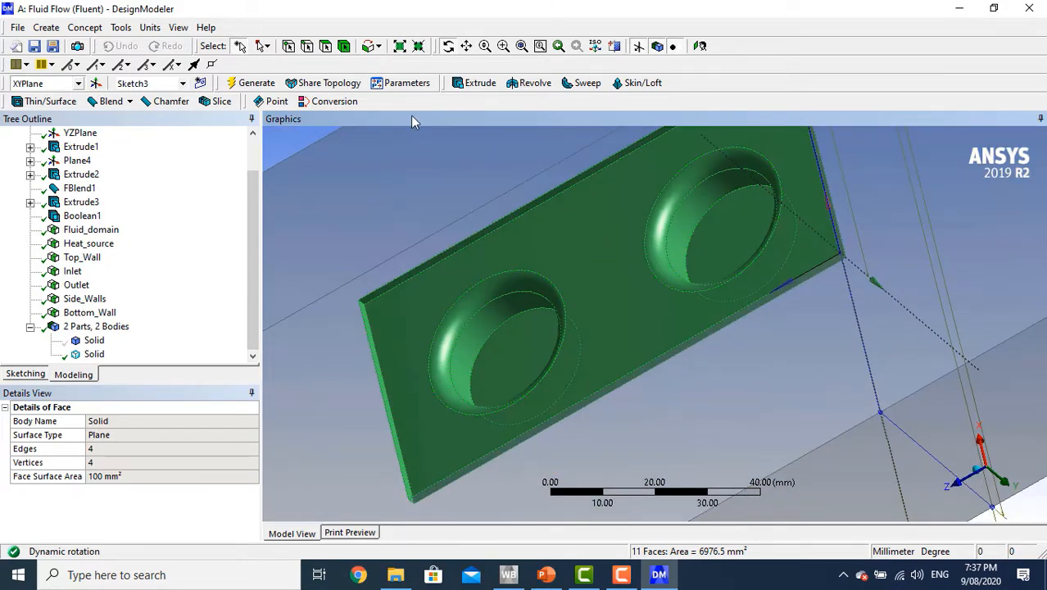
{"action": "right_click", "coordinate": [576, 274]}
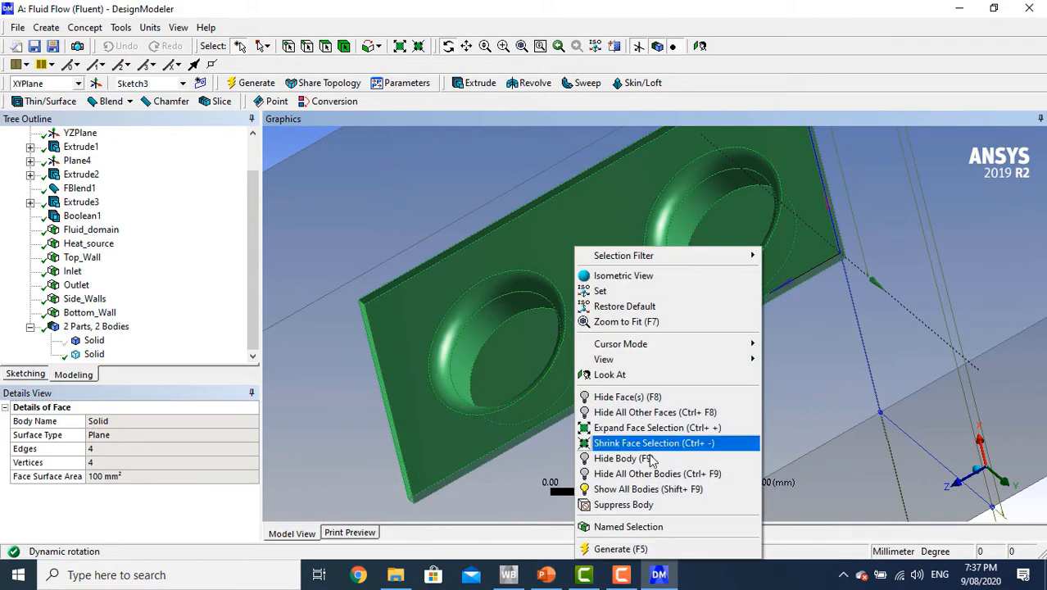
{"action": "left_click", "coordinate": [656, 528]}
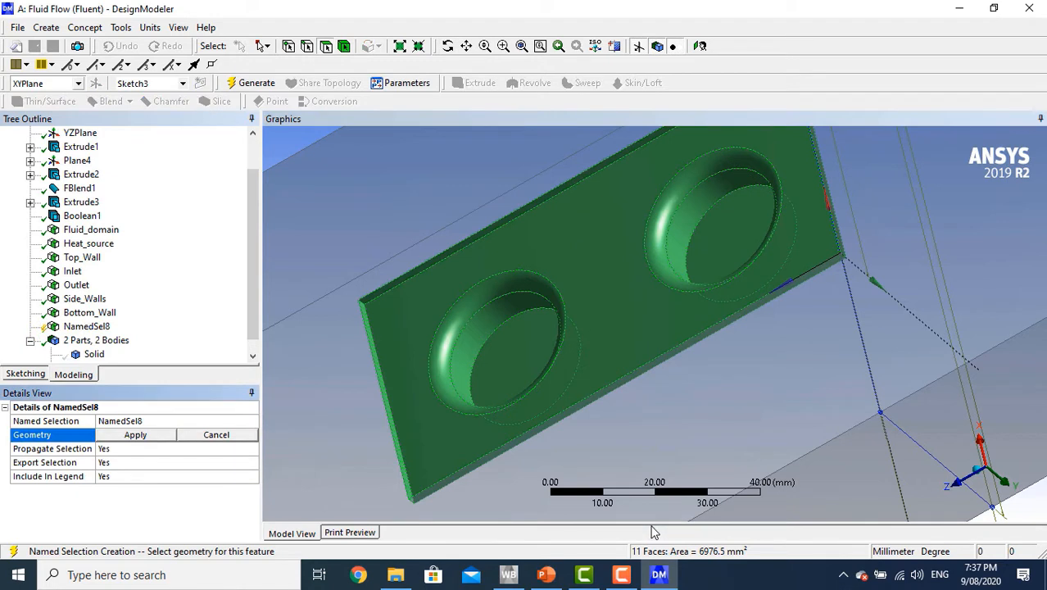
{"action": "left_click", "coordinate": [211, 421]}
{"action": "type", "text": "Co"}
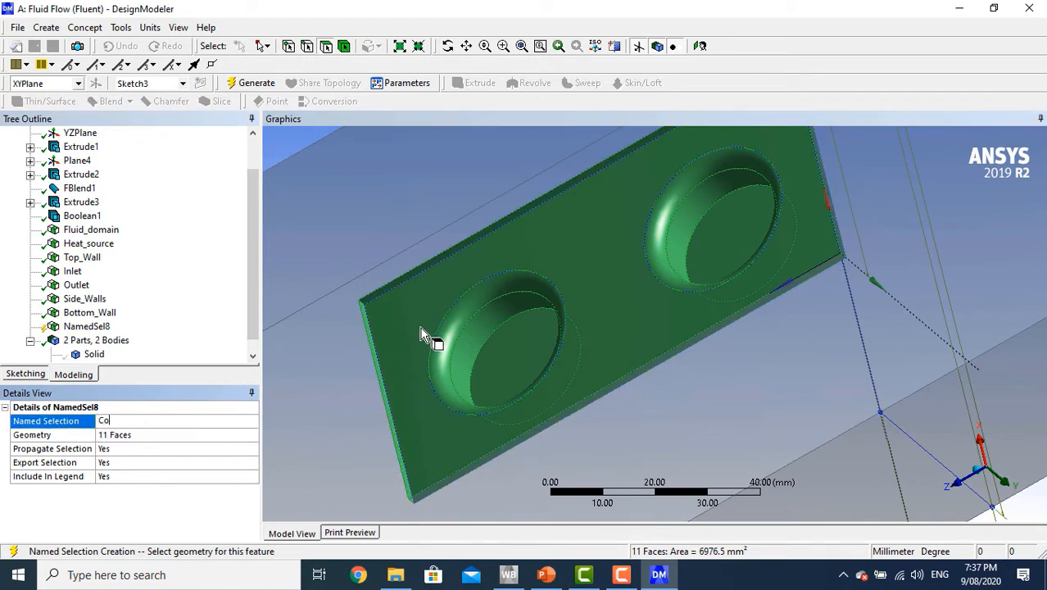
{"action": "type", "text": "nnection_Wall"}
{"action": "left_click", "coordinate": [235, 85]}
Show the hidden plate-and-cylinders body again
{"action": "scroll", "coordinate": [128, 323], "scroll_direction": "down", "scroll_amount": 1}
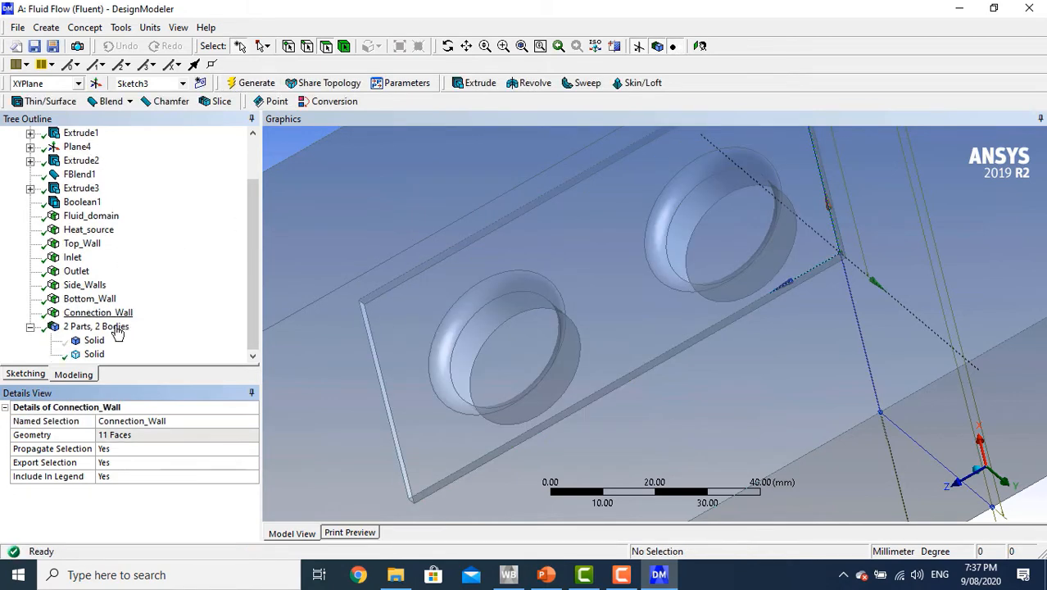
{"action": "left_click", "coordinate": [94, 341]}
{"action": "right_click", "coordinate": [96, 343]}
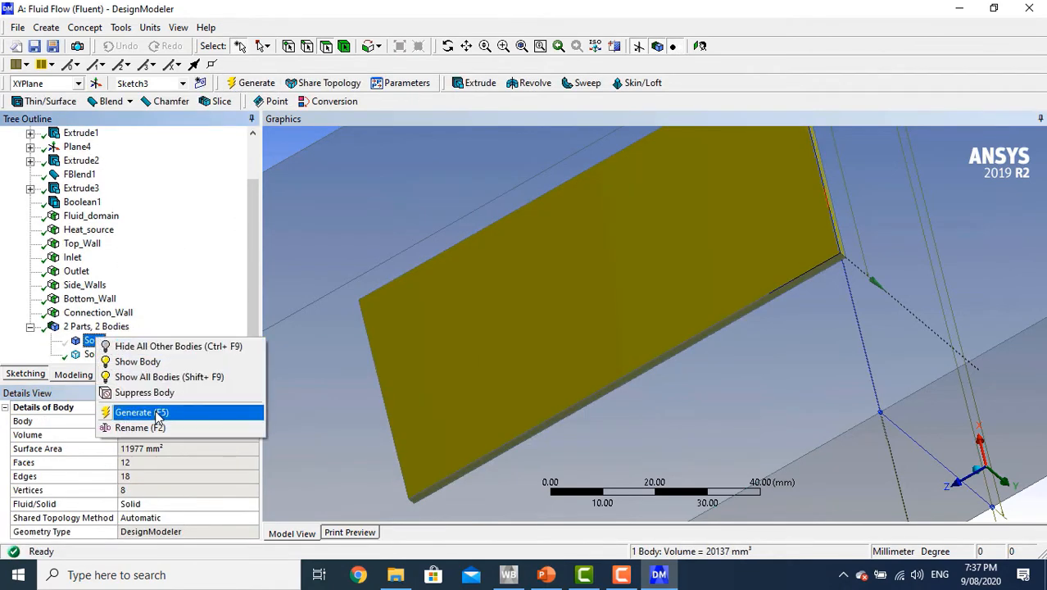
{"action": "left_click", "coordinate": [155, 362]}
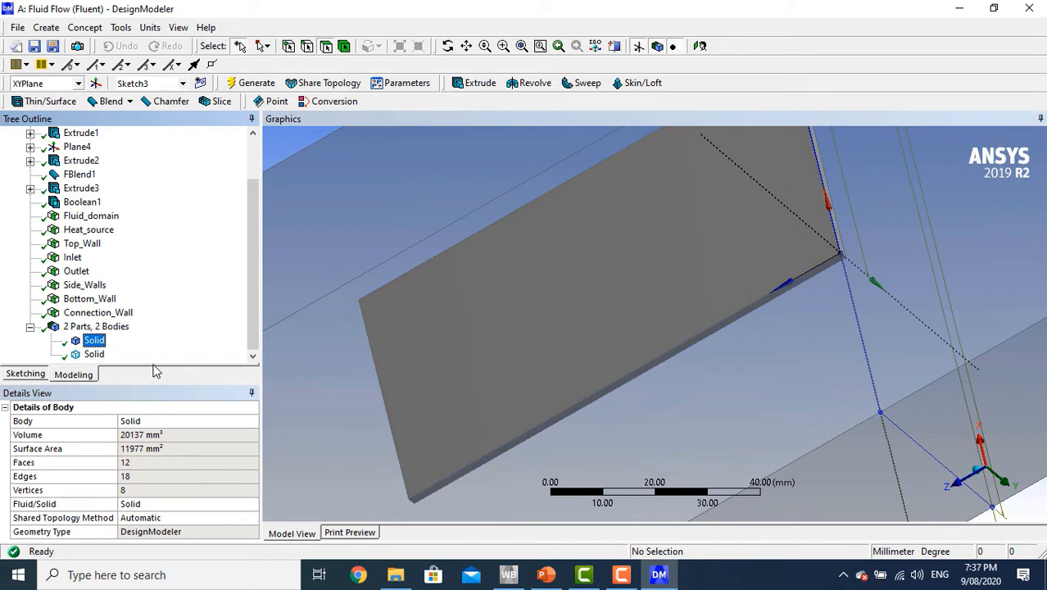
Form a new part from the two solid bodies and check both bodies in the isometric view
{"action": "left_click", "coordinate": [93, 354], "text": "ctrl"}
{"action": "right_click", "coordinate": [96, 346]}
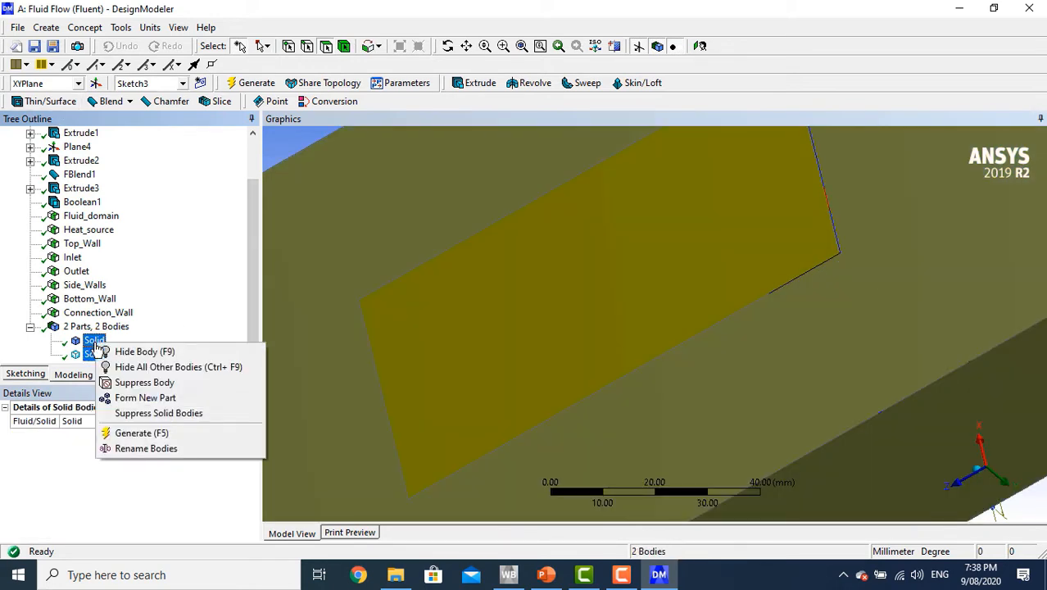
{"action": "left_click", "coordinate": [148, 398]}
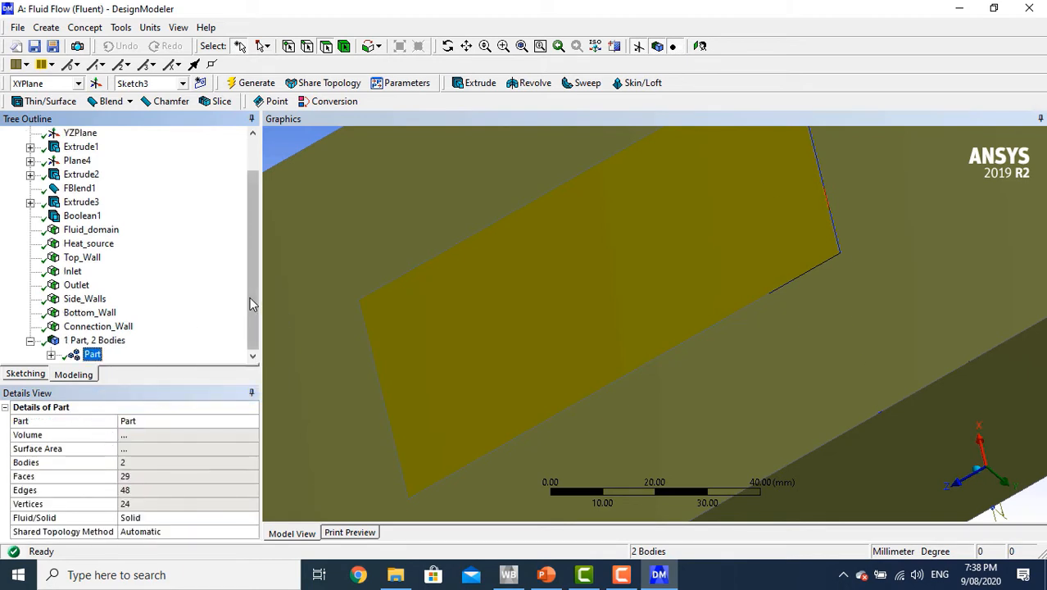
{"action": "left_click", "coordinate": [51, 354]}
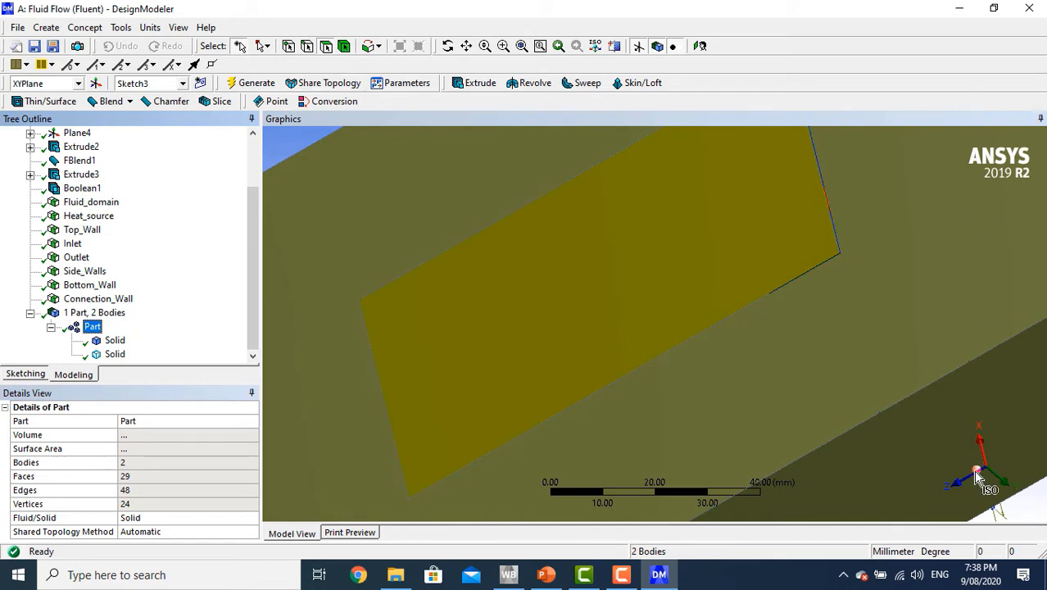
{"action": "left_click", "coordinate": [976, 469]}
{"action": "scroll", "coordinate": [773, 294], "scroll_direction": "down", "scroll_amount": 4}
{"action": "scroll", "coordinate": [773, 294], "scroll_direction": "down", "scroll_amount": 3}
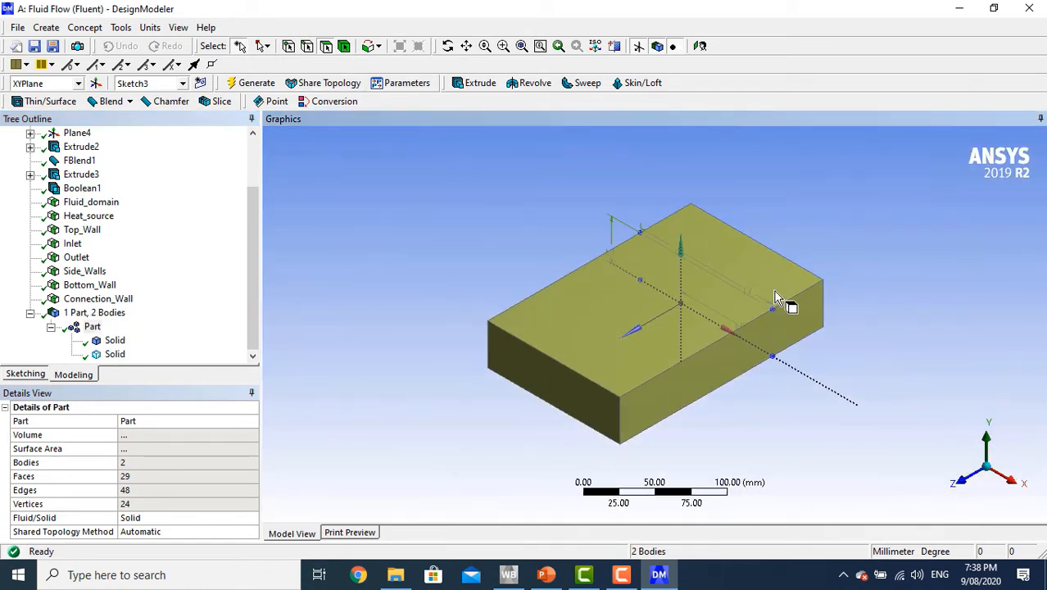
{"action": "left_click", "coordinate": [552, 436]}
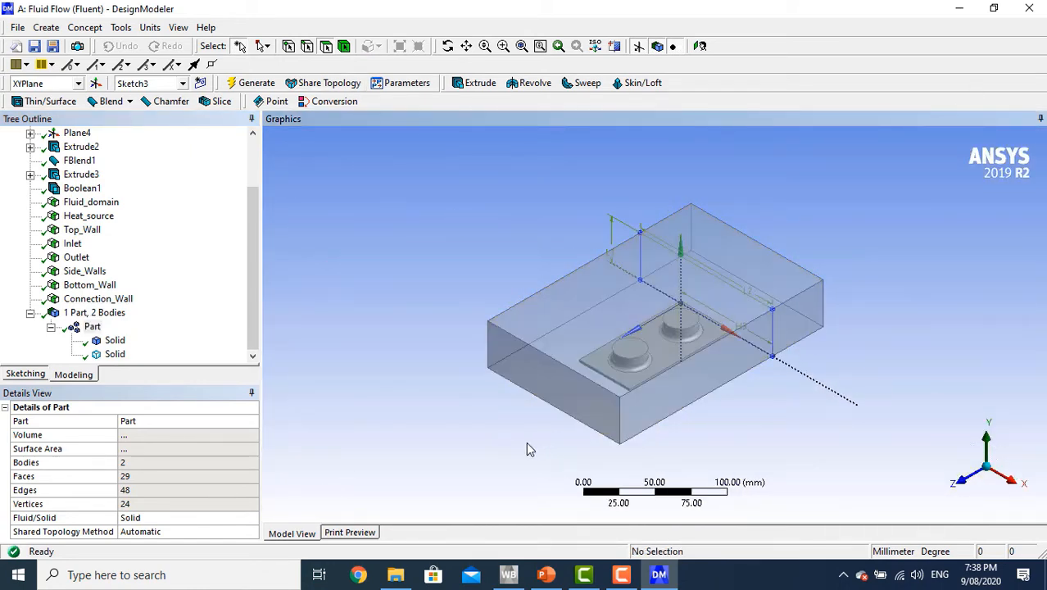
{"action": "left_click", "coordinate": [50, 328]}
{"action": "left_click", "coordinate": [30, 341]}
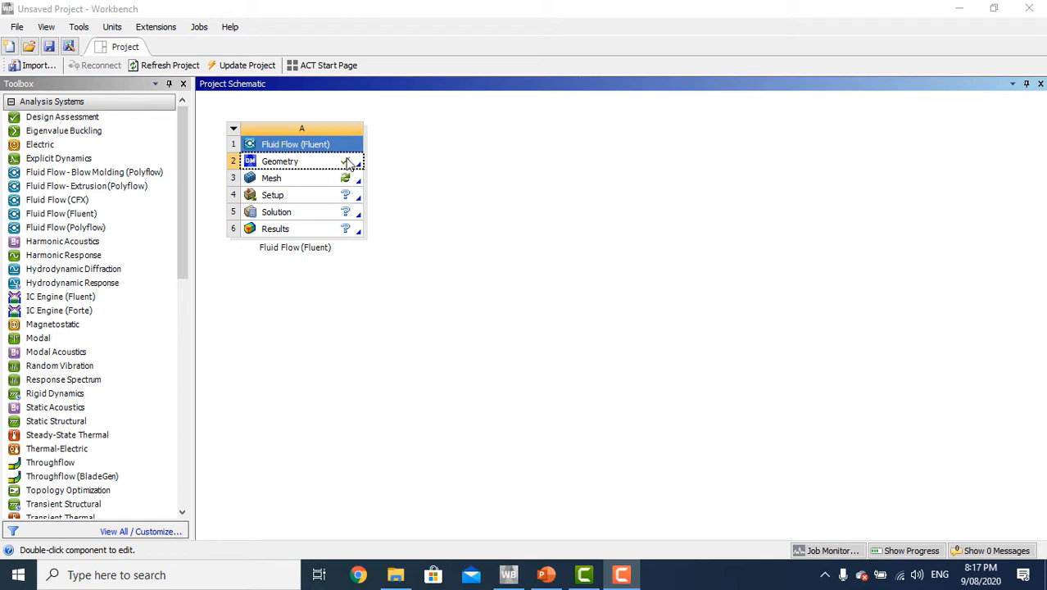
Open the Mesh cell of the Fluid Flow (Fluent) system in ANSYS Meshing
{"action": "double_click", "coordinate": [322, 185]}
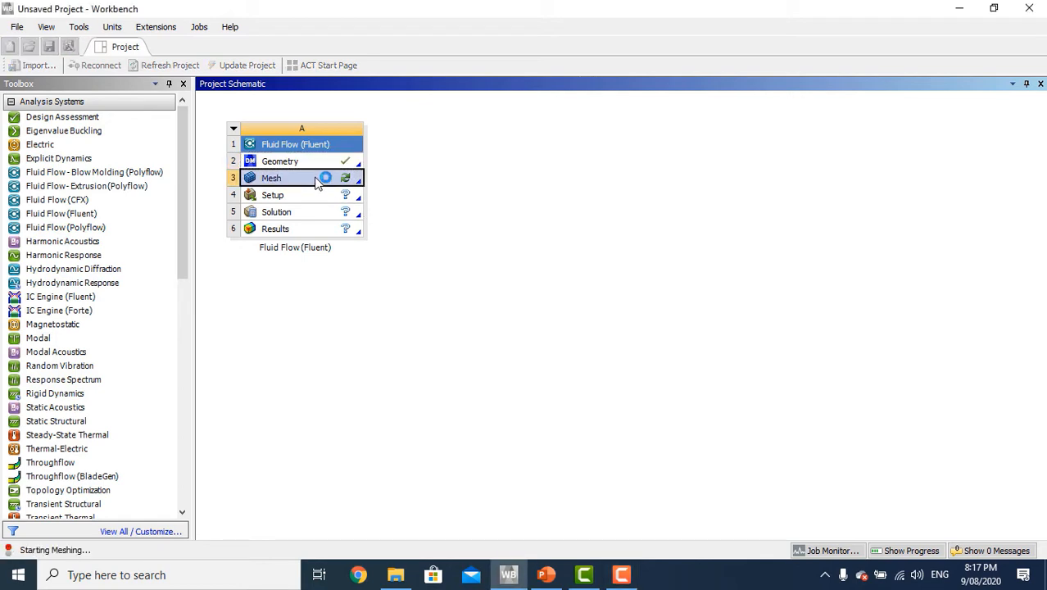
{"action": "left_click", "coordinate": [669, 577]}
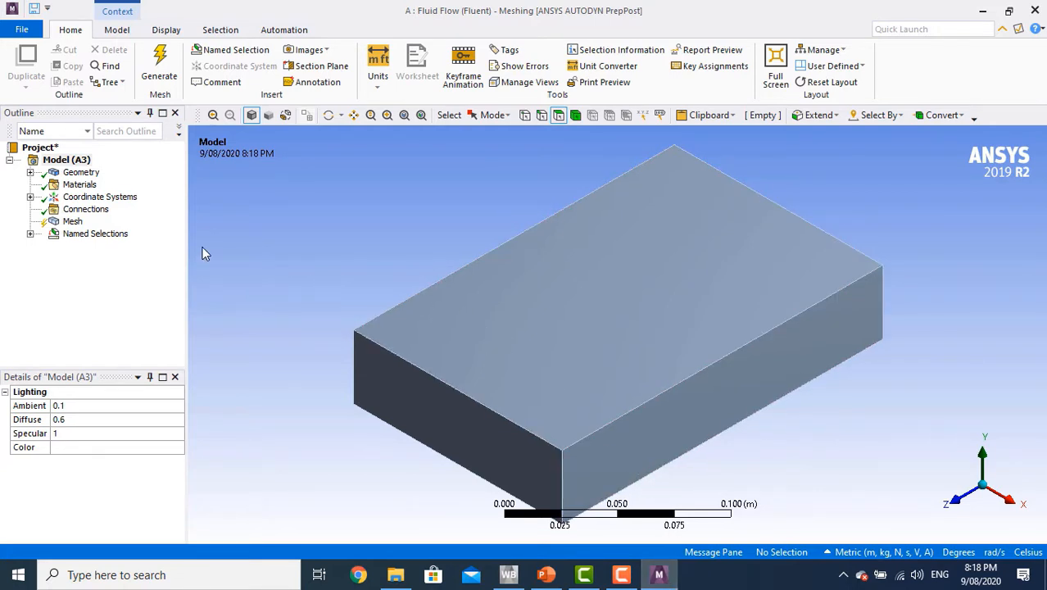
Insert a sizing control under the Mesh object
{"action": "right_click", "coordinate": [78, 223]}
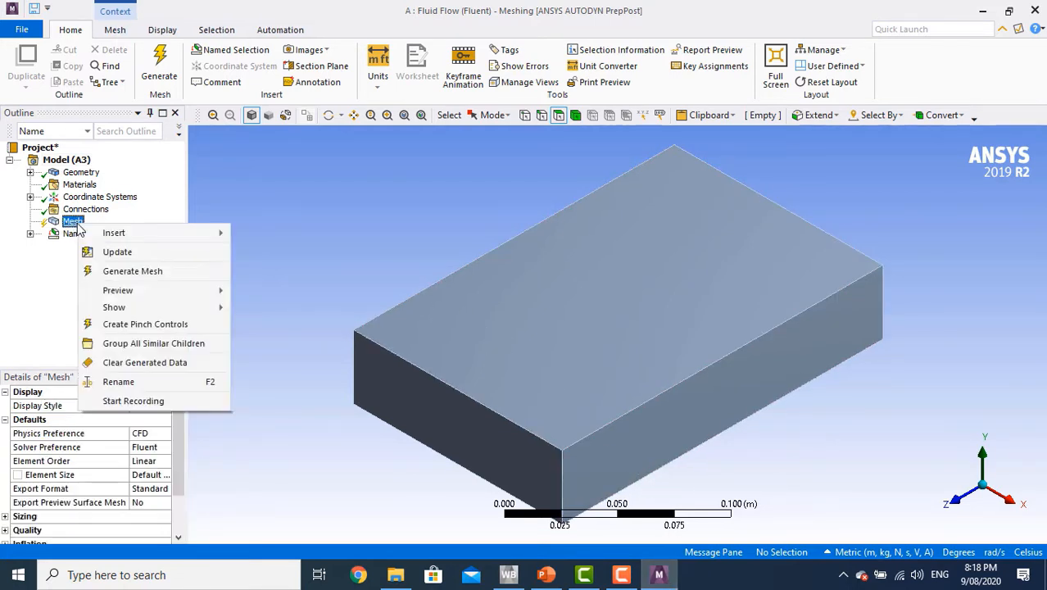
{"action": "mouse_move", "coordinate": [217, 234]}
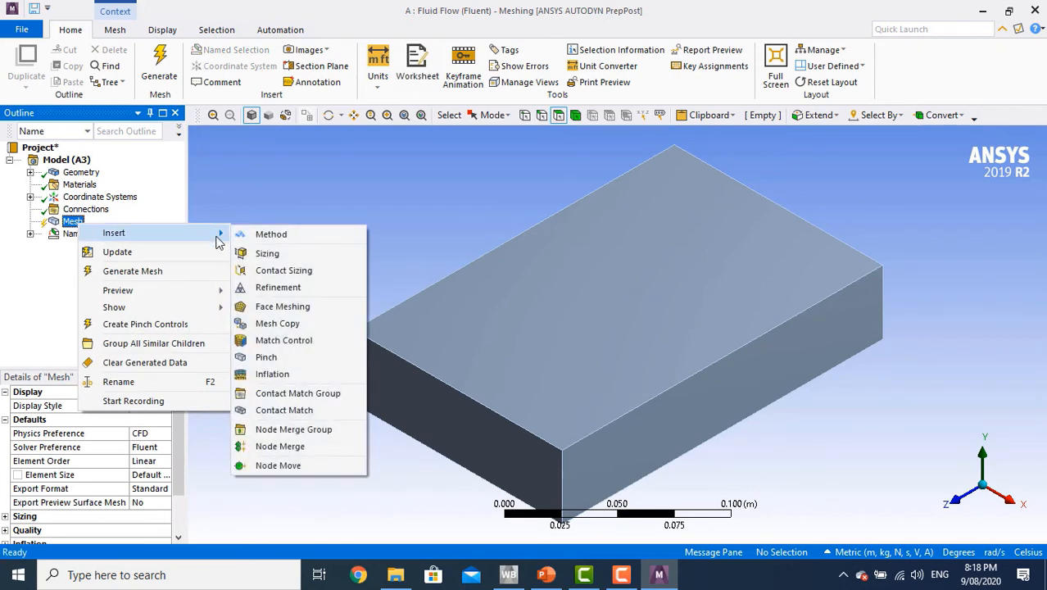
{"action": "left_click", "coordinate": [261, 253]}
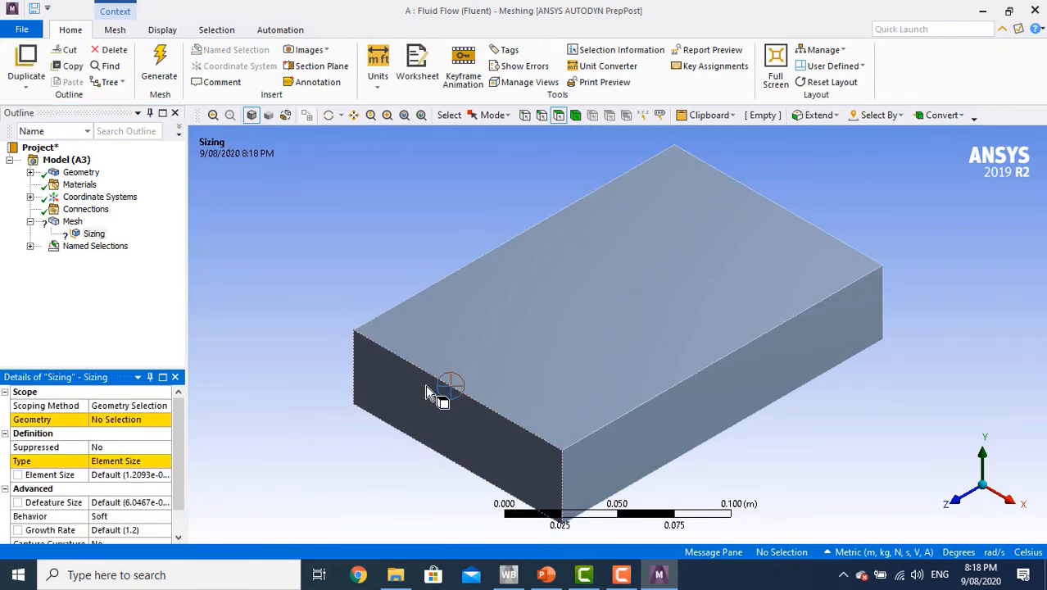
Hide the fluid box body of the part so that only the plate with the two cylinders is shown
{"action": "left_click", "coordinate": [31, 173]}
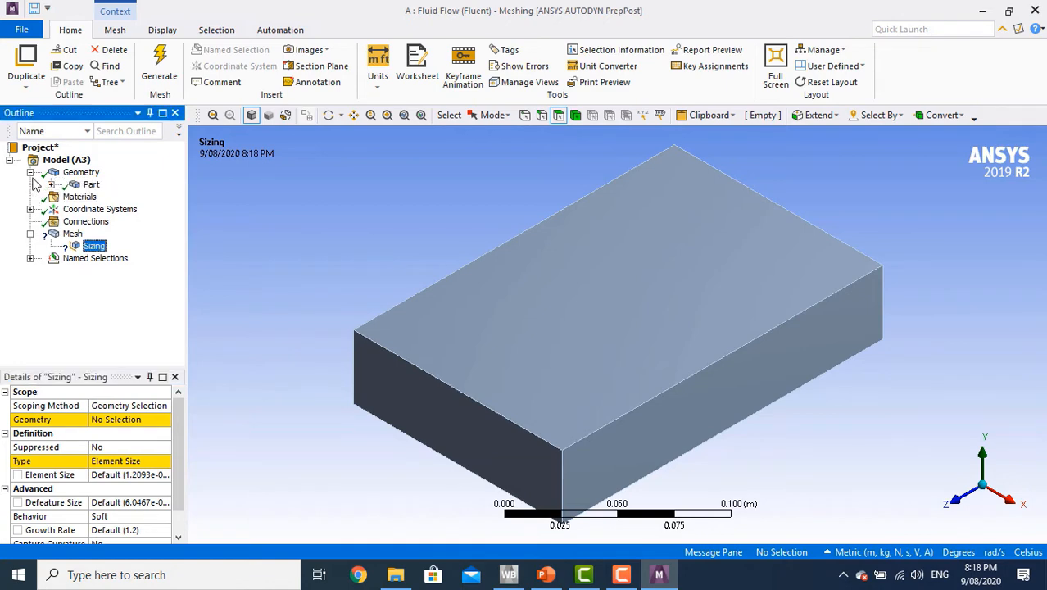
{"action": "left_click", "coordinate": [51, 186]}
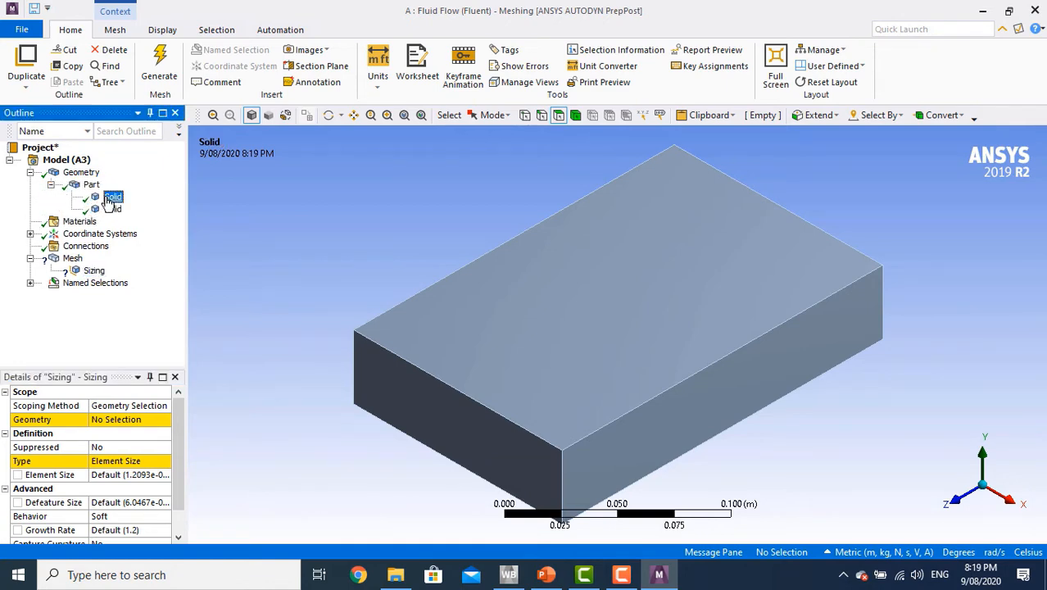
{"action": "left_click", "coordinate": [113, 210]}
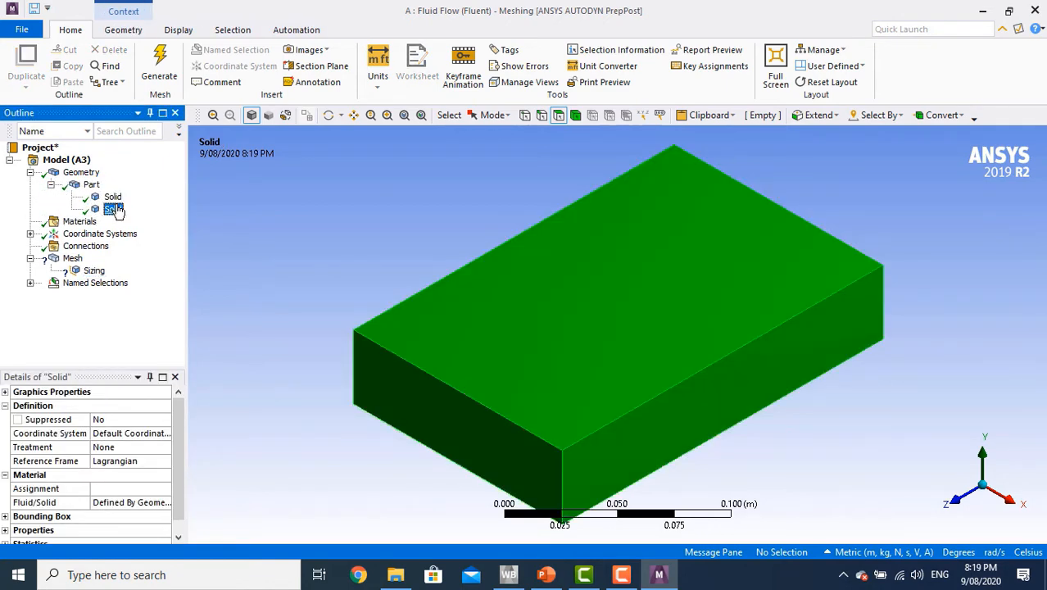
{"action": "right_click", "coordinate": [115, 211]}
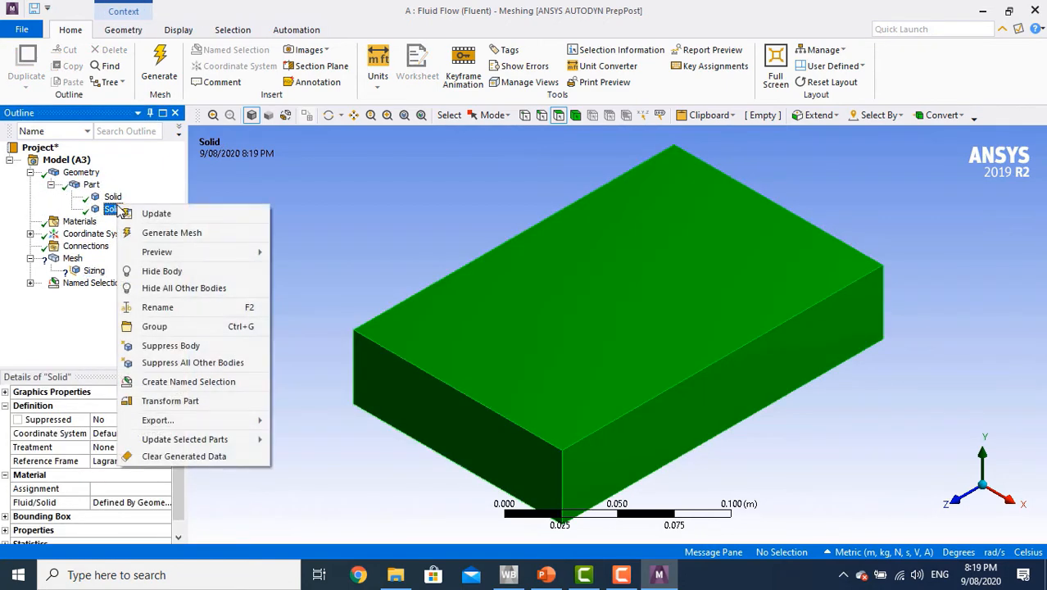
{"action": "left_click", "coordinate": [191, 271]}
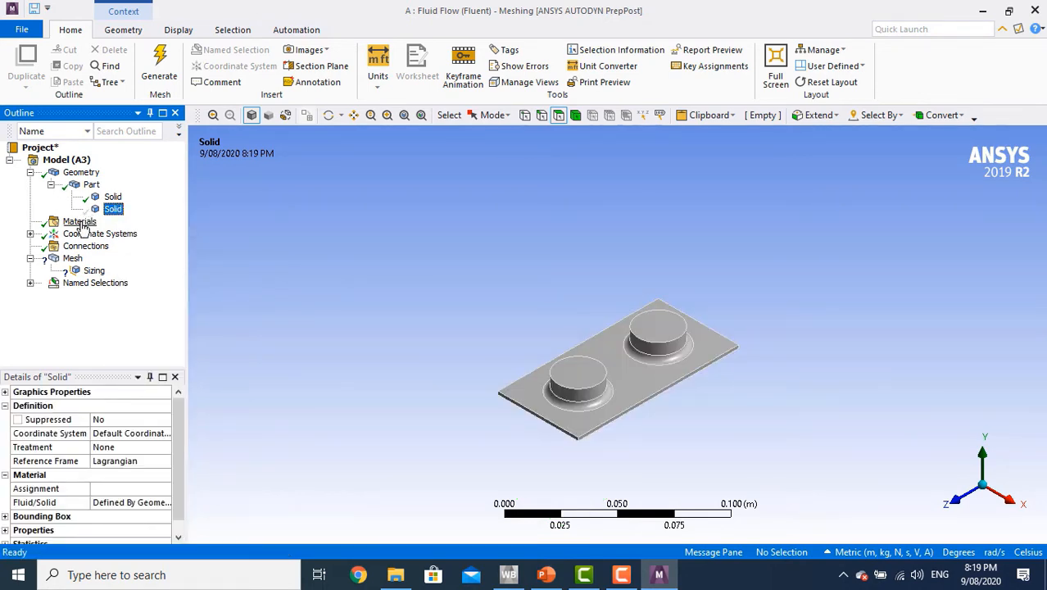
Scope the new sizing control to the plate-and-cylinders body
{"action": "left_click", "coordinate": [78, 271]}
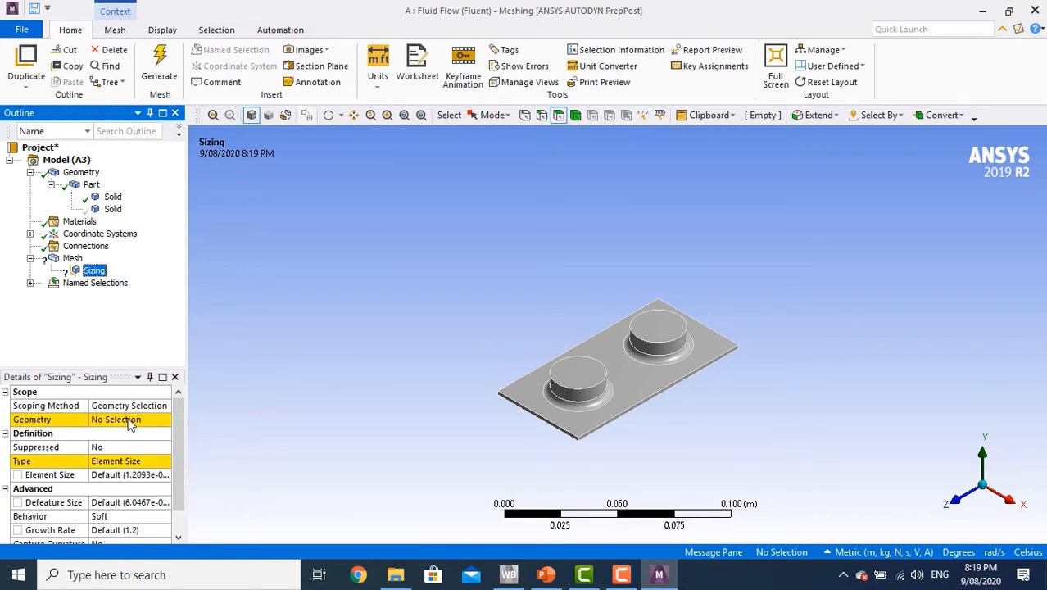
{"action": "left_click", "coordinate": [606, 379]}
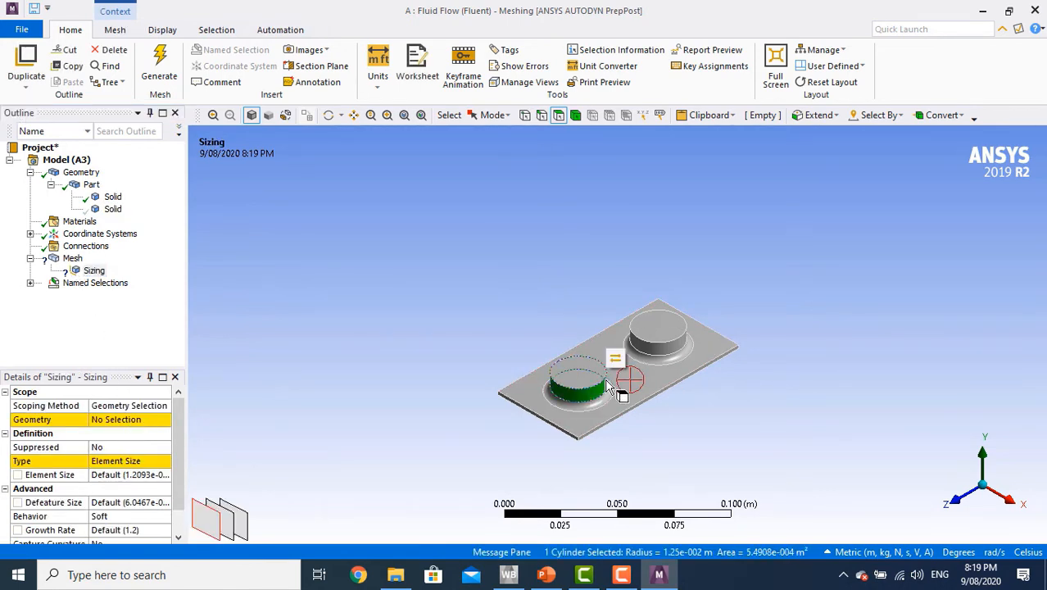
{"action": "left_click", "coordinate": [436, 297]}
{"action": "left_click", "coordinate": [576, 115]}
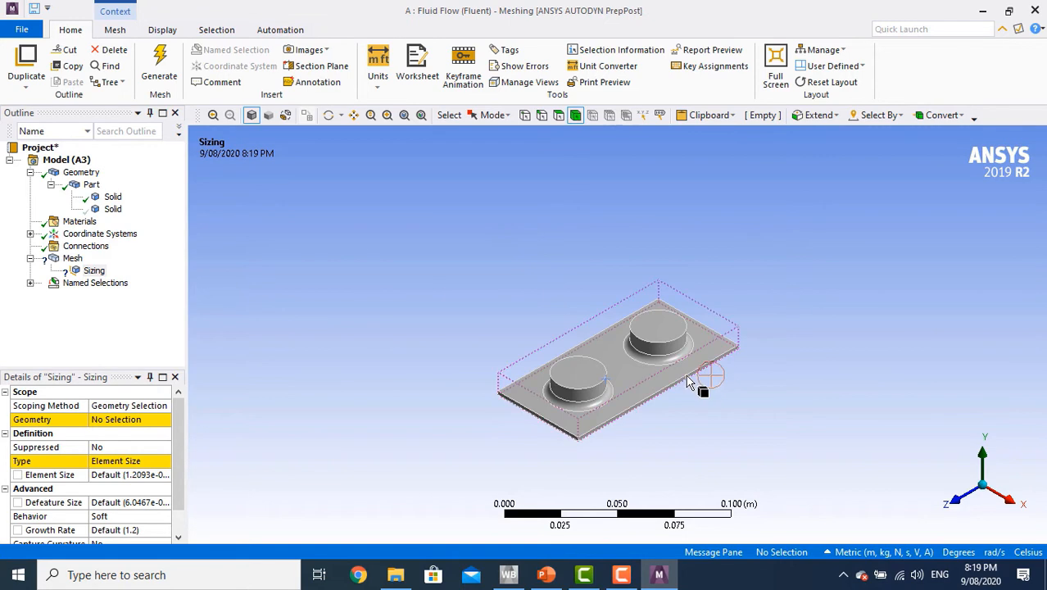
{"action": "left_click", "coordinate": [686, 375]}
{"action": "left_click", "coordinate": [164, 419]}
{"action": "left_click", "coordinate": [127, 422]}
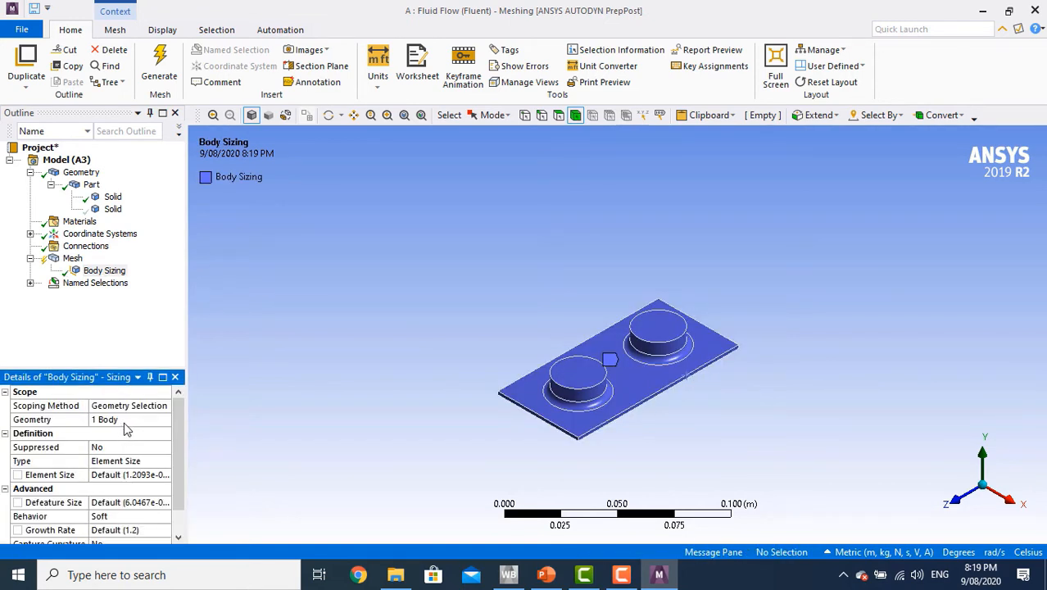
Switch the unit system to Metric (mm, kg, N, s, mV, mA) and set the body sizing's element size to 1 mm
{"action": "left_click", "coordinate": [135, 477]}
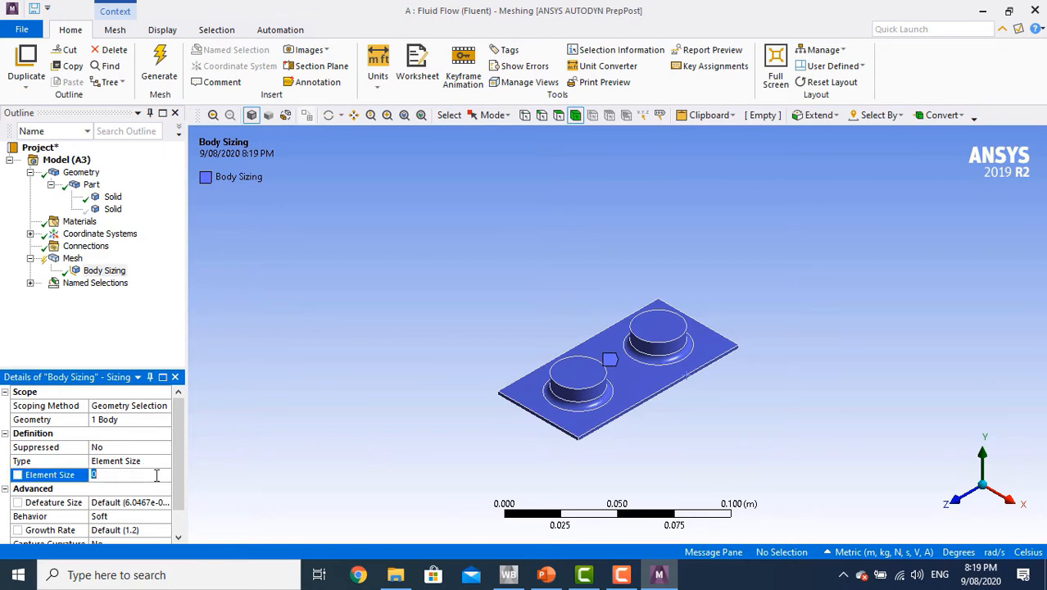
{"action": "left_click", "coordinate": [385, 86]}
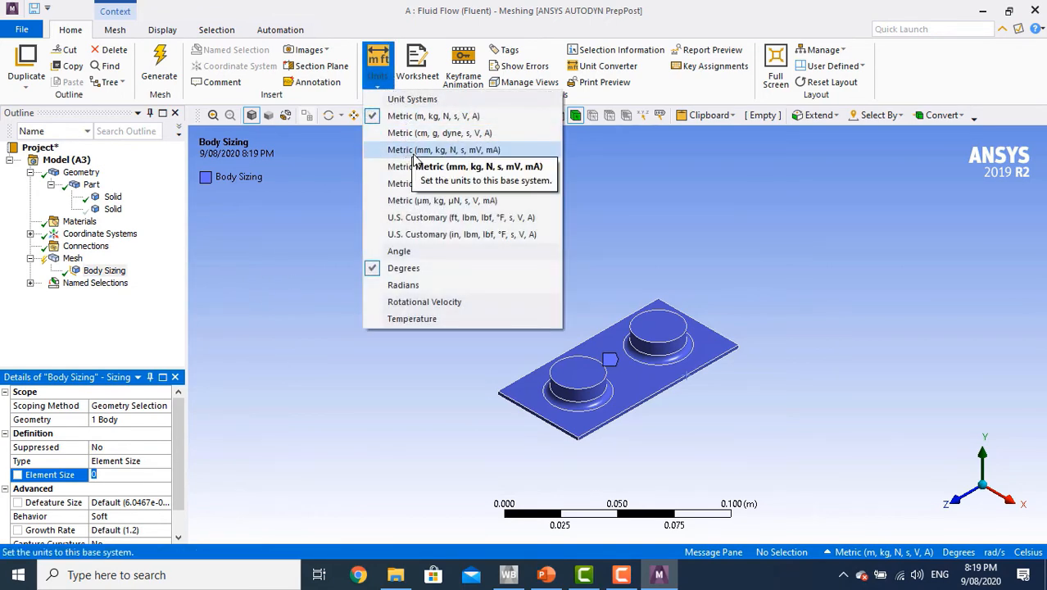
{"action": "left_click", "coordinate": [415, 154]}
{"action": "left_click", "coordinate": [151, 475]}
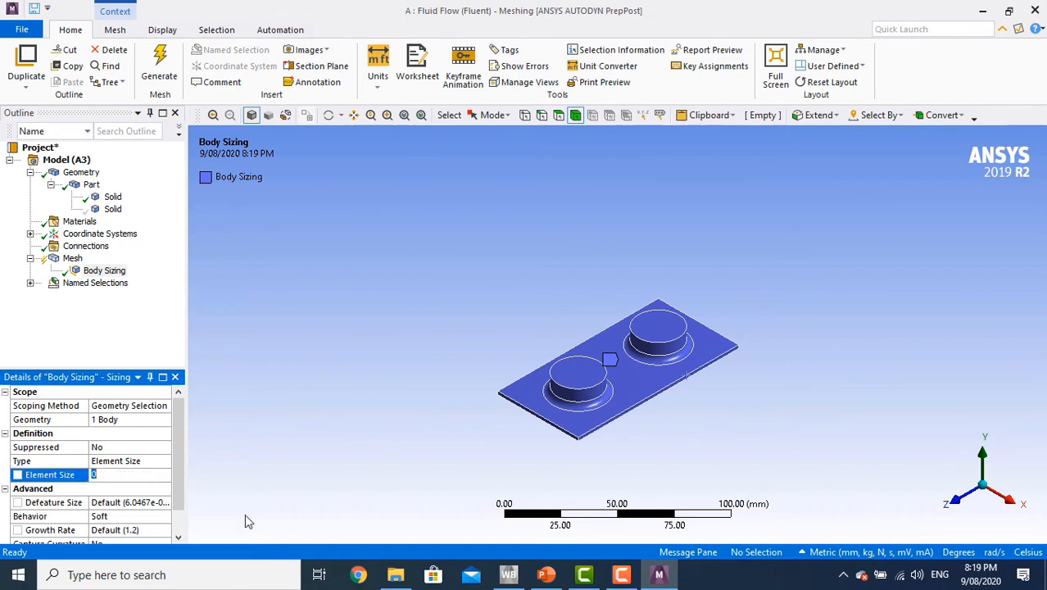
{"action": "type", "text": "1"}
{"action": "key", "text": "Return"}
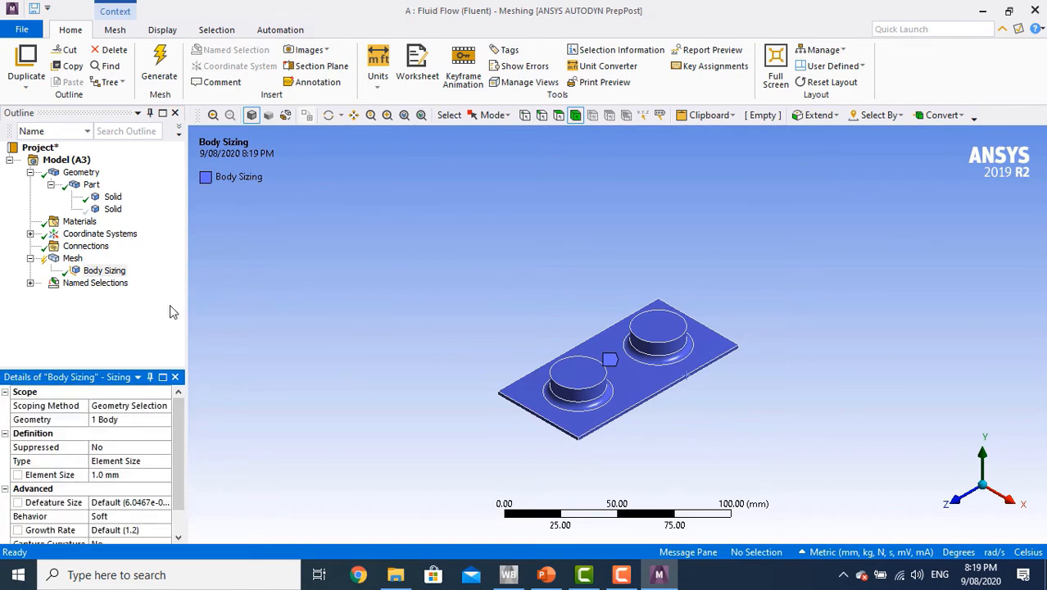
Insert another sizing control and scope it to the six circular edges of the two cylinders and their blends
{"action": "left_click", "coordinate": [80, 259]}
{"action": "right_click", "coordinate": [81, 258]}
{"action": "mouse_move", "coordinate": [114, 264]}
{"action": "left_click", "coordinate": [281, 287]}
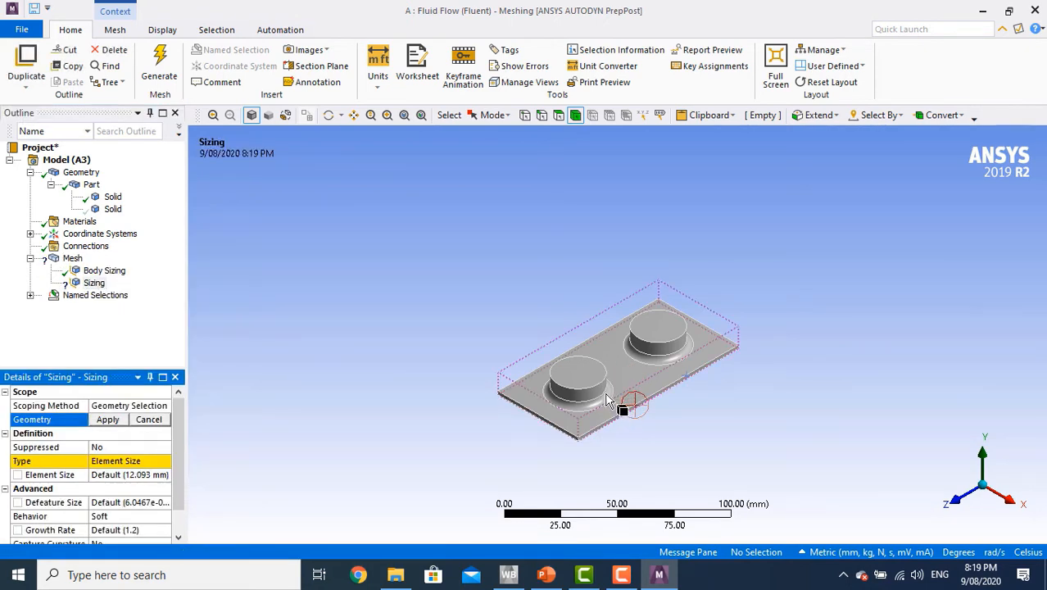
{"action": "left_click", "coordinate": [541, 115]}
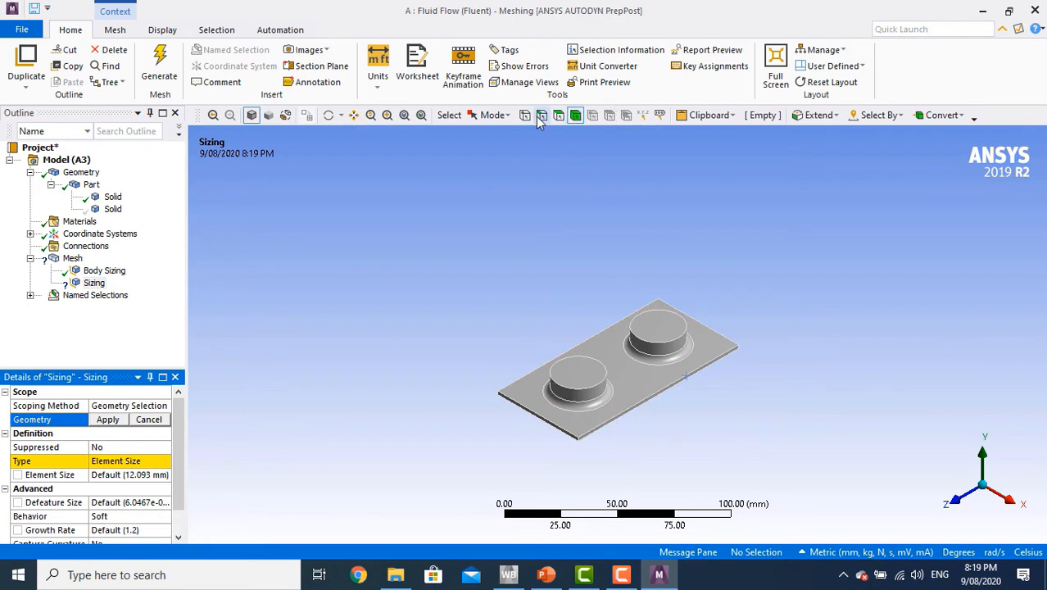
{"action": "left_click", "coordinate": [606, 389]}
{"action": "scroll", "coordinate": [611, 410], "scroll_direction": "up", "scroll_amount": 3}
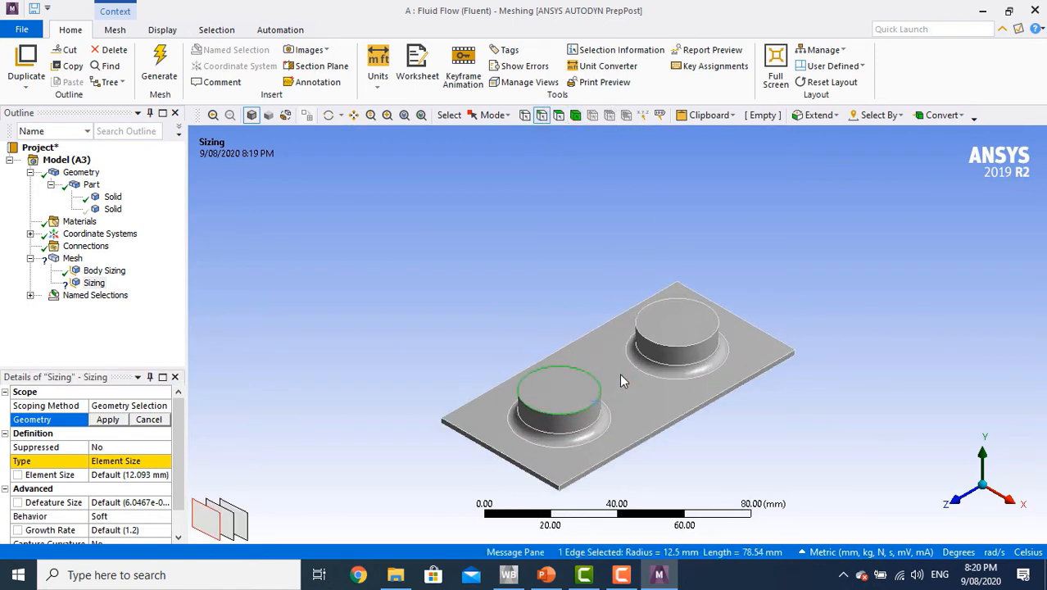
{"action": "left_click", "coordinate": [596, 453], "text": "ctrl"}
{"action": "left_click", "coordinate": [607, 450], "text": "ctrl"}
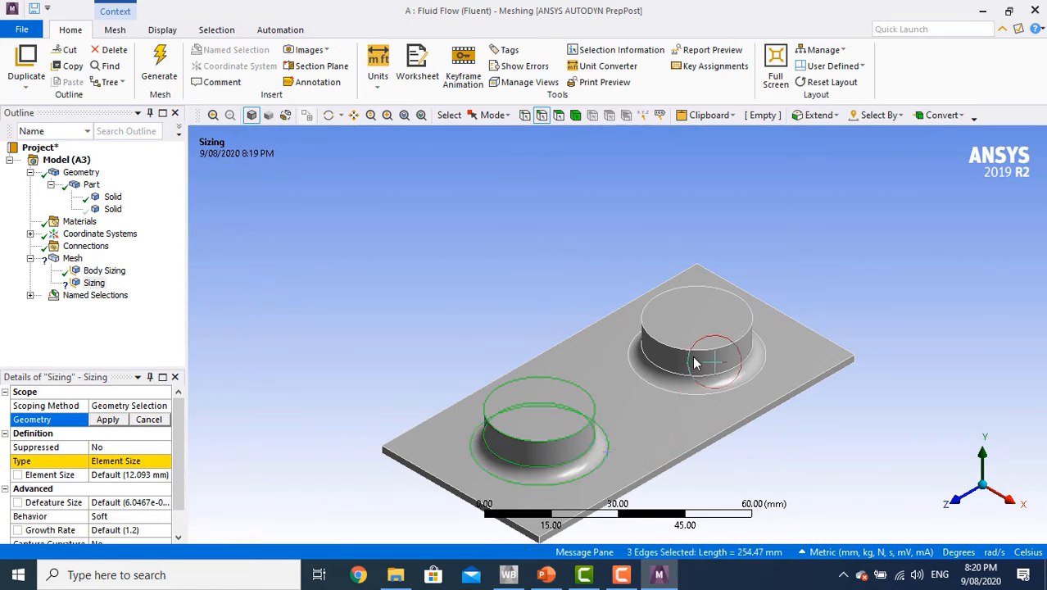
{"action": "left_click", "coordinate": [697, 353], "text": "ctrl"}
{"action": "left_click", "coordinate": [707, 374], "text": "ctrl"}
{"action": "left_click", "coordinate": [734, 389], "text": "ctrl"}
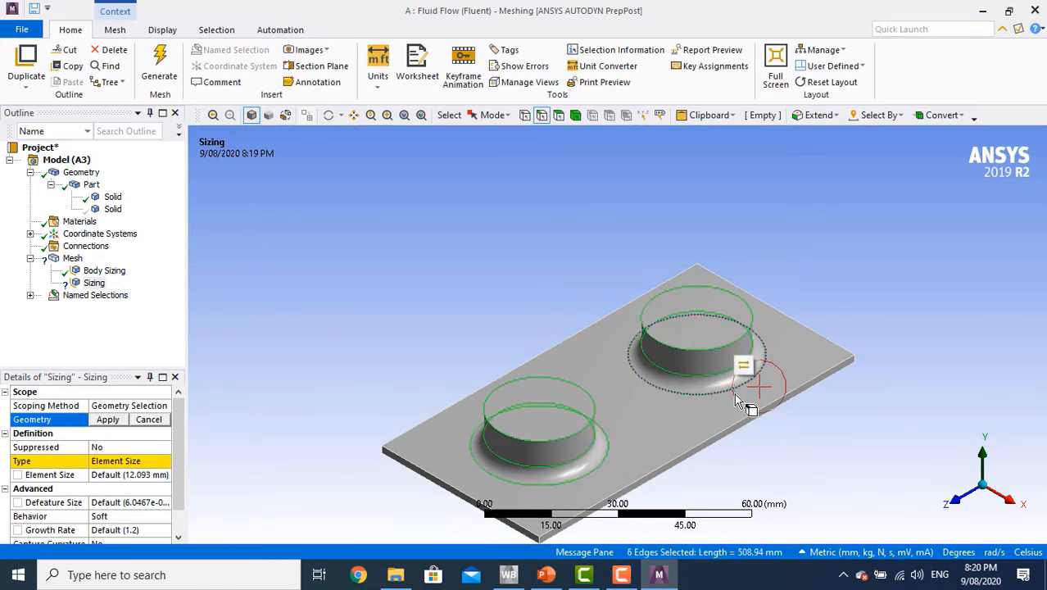
{"action": "left_click", "coordinate": [109, 420]}
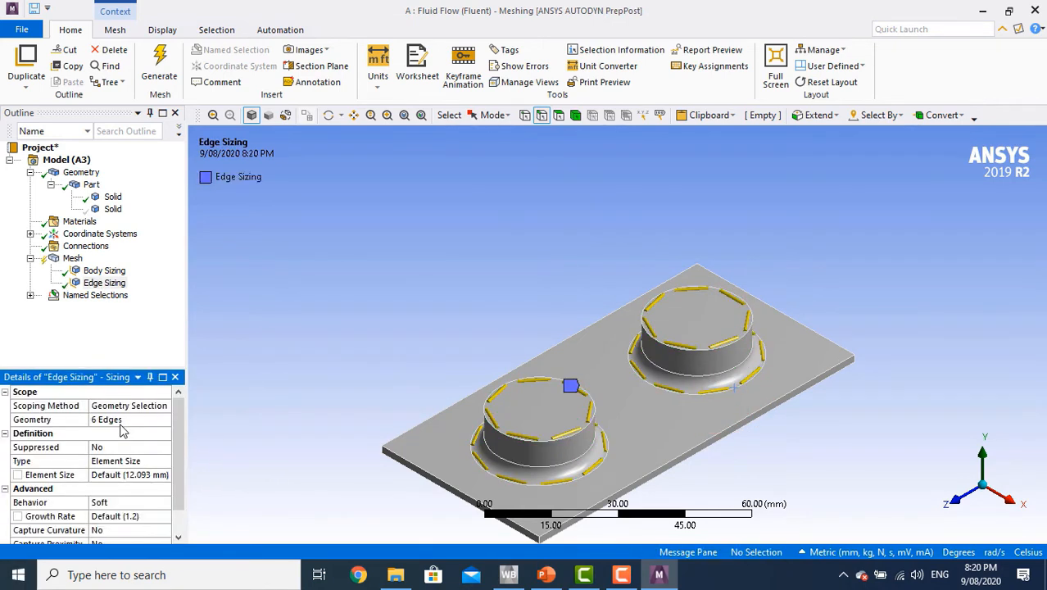
Define the edge sizing by Number of Divisions with 100 divisions
{"action": "left_click", "coordinate": [161, 464]}
{"action": "left_click", "coordinate": [165, 462]}
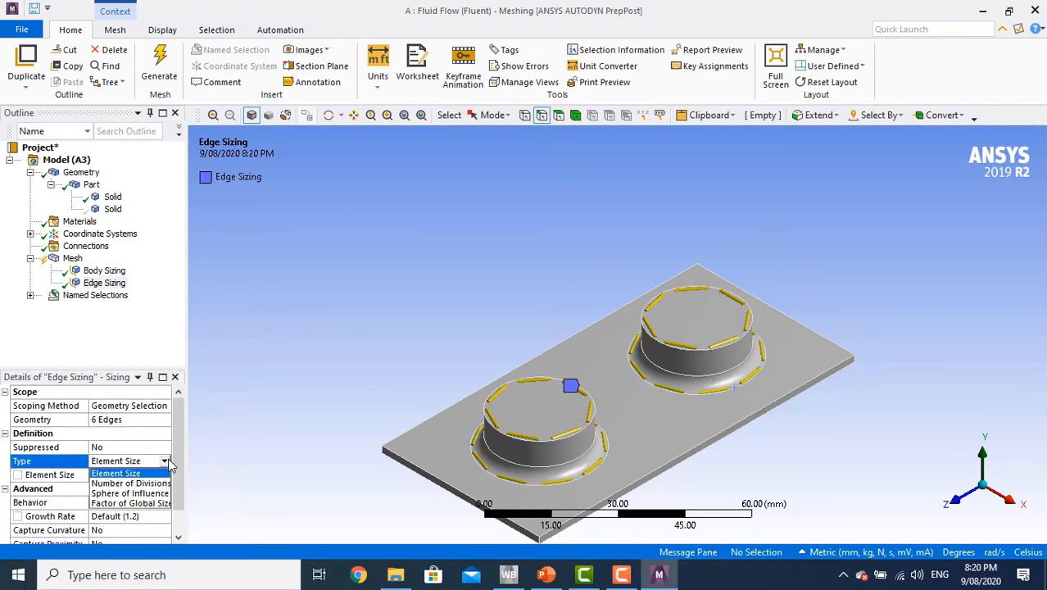
{"action": "left_click", "coordinate": [163, 489]}
{"action": "left_click", "coordinate": [156, 476]}
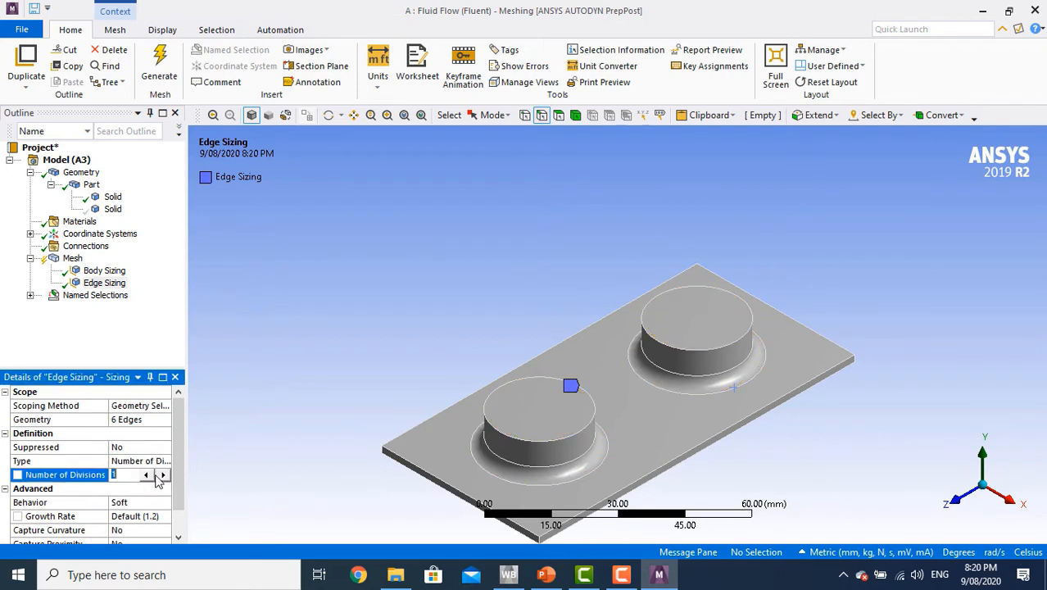
{"action": "type", "text": "100"}
{"action": "key", "text": "Return"}
Show the hidden fluid box body again and add a body sizing on it with an element size of 4 mm
{"action": "right_click", "coordinate": [112, 209]}
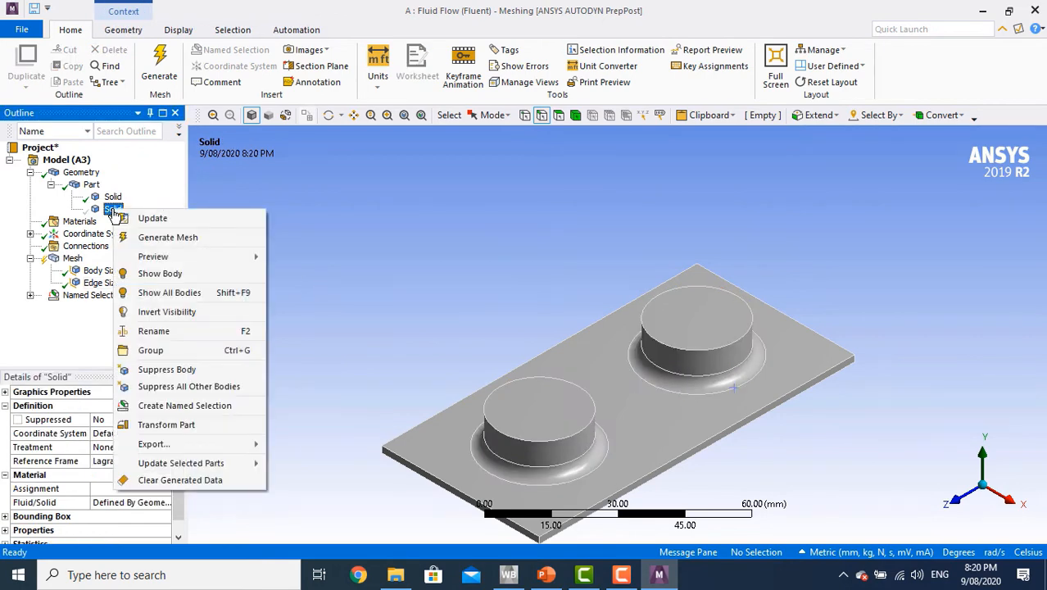
{"action": "left_click", "coordinate": [161, 274]}
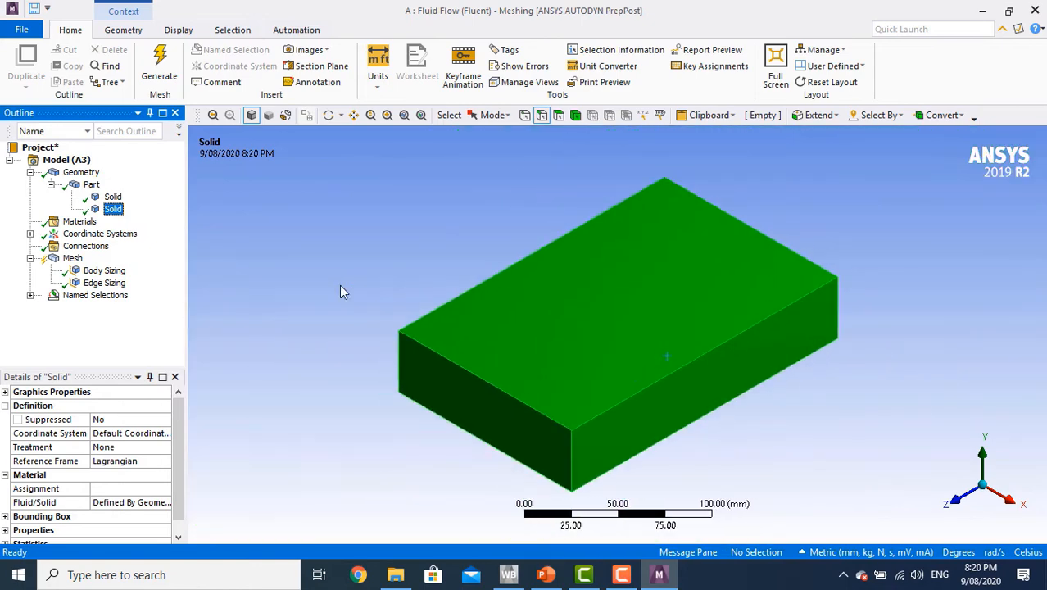
{"action": "right_click", "coordinate": [72, 260]}
{"action": "mouse_move", "coordinate": [112, 267]}
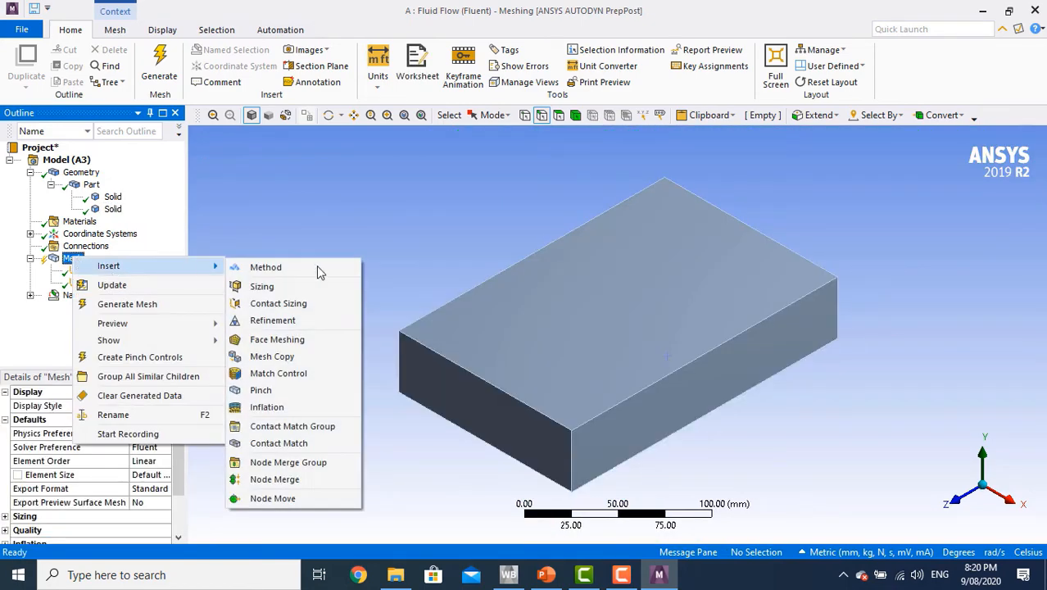
{"action": "left_click", "coordinate": [319, 286]}
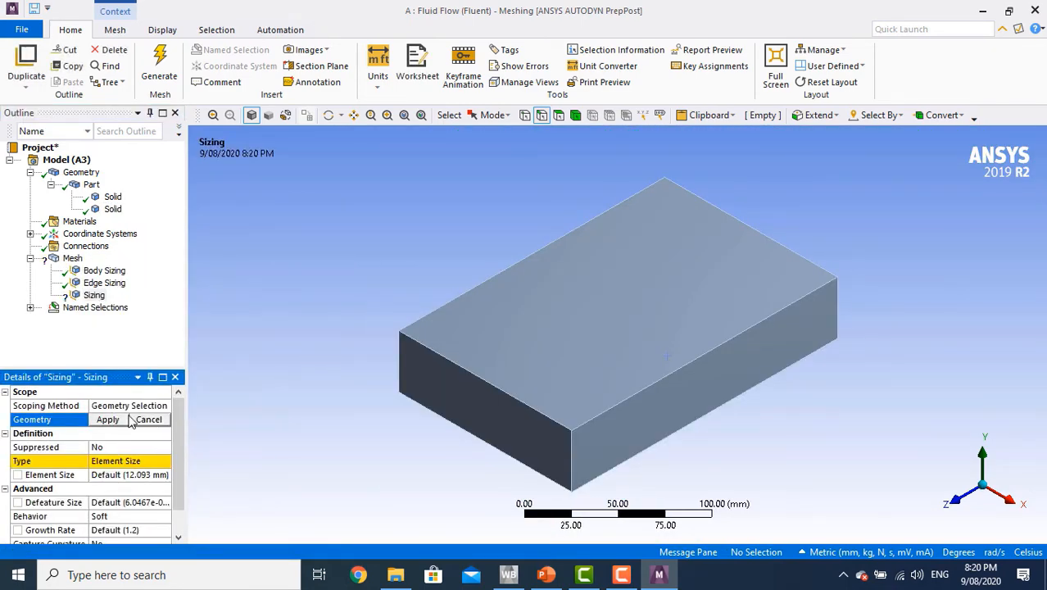
{"action": "left_click", "coordinate": [575, 116]}
{"action": "left_click", "coordinate": [576, 371]}
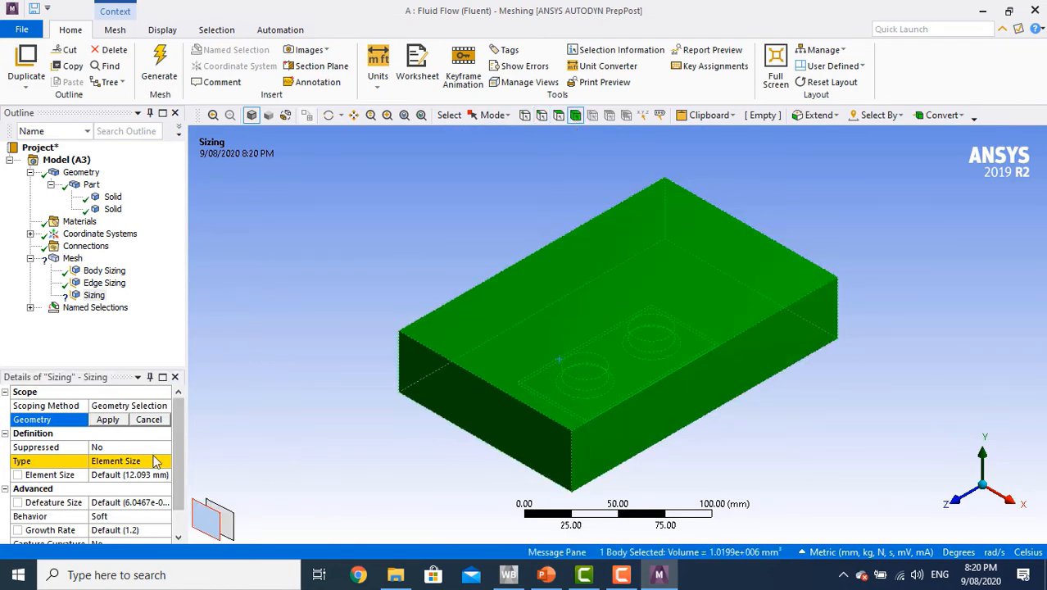
{"action": "left_click", "coordinate": [115, 422]}
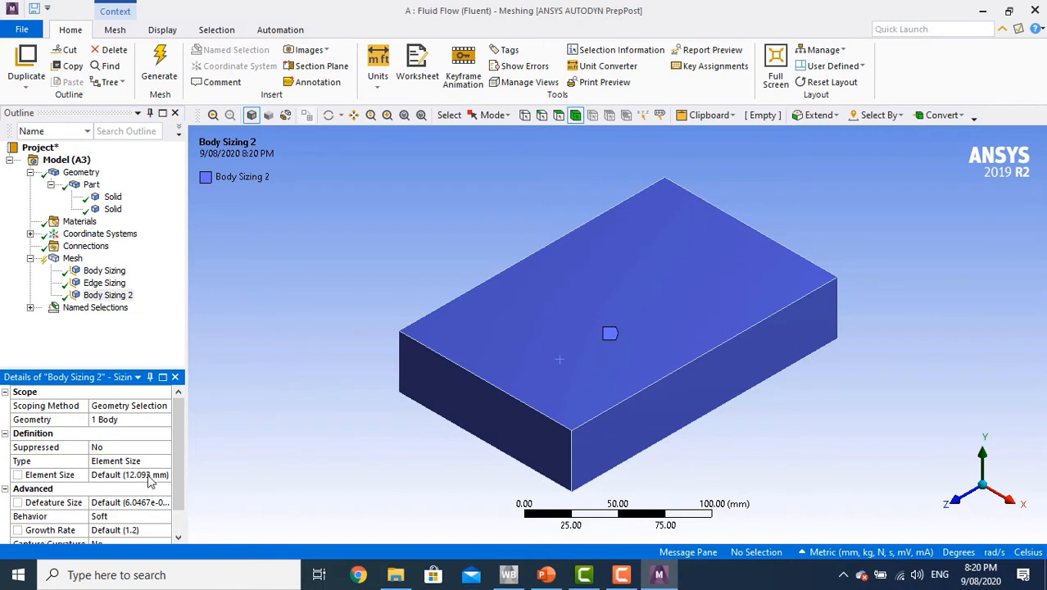
{"action": "left_click", "coordinate": [135, 474]}
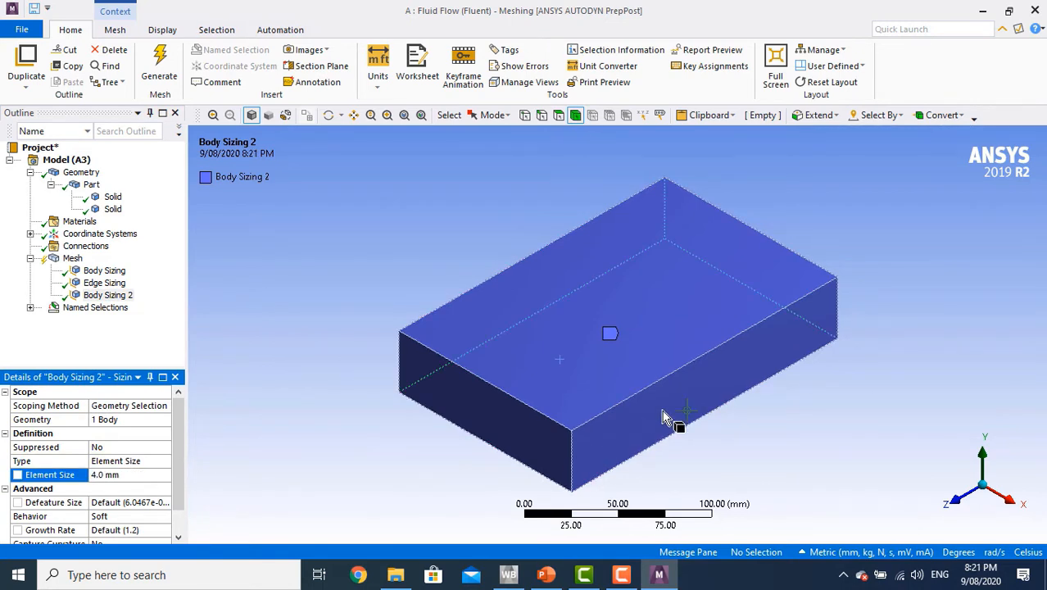
Generate the mesh and inspect it from the bottom and front views
{"action": "right_click", "coordinate": [73, 261]}
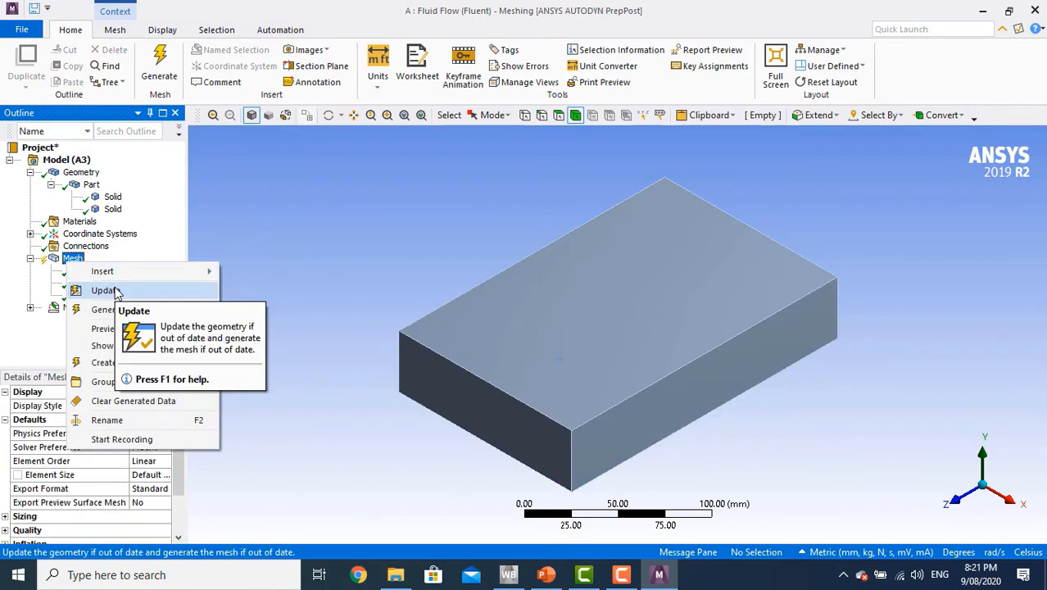
{"action": "left_click", "coordinate": [133, 310]}
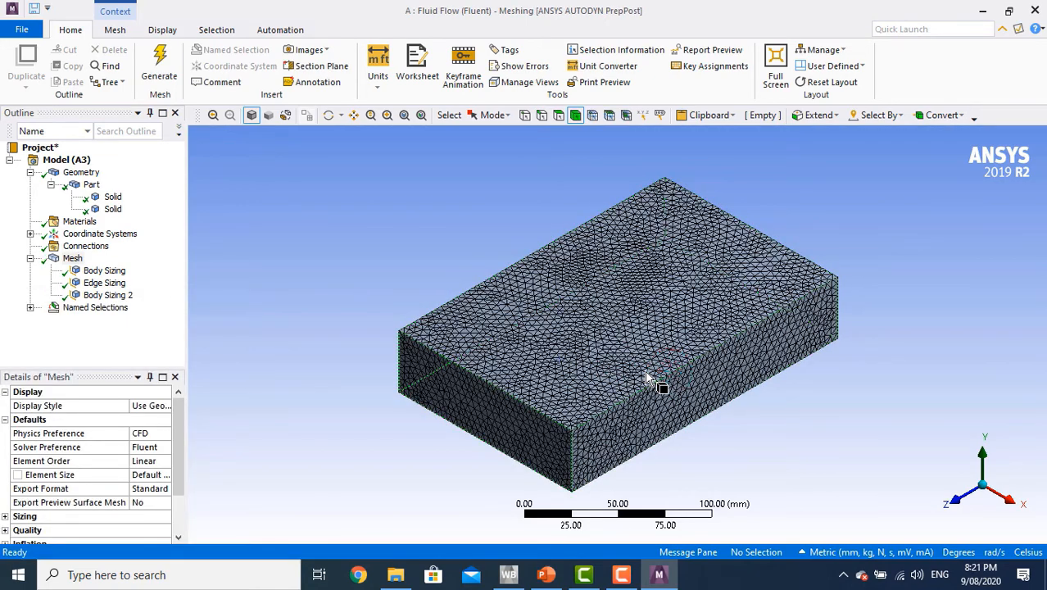
{"action": "left_click", "coordinate": [984, 511]}
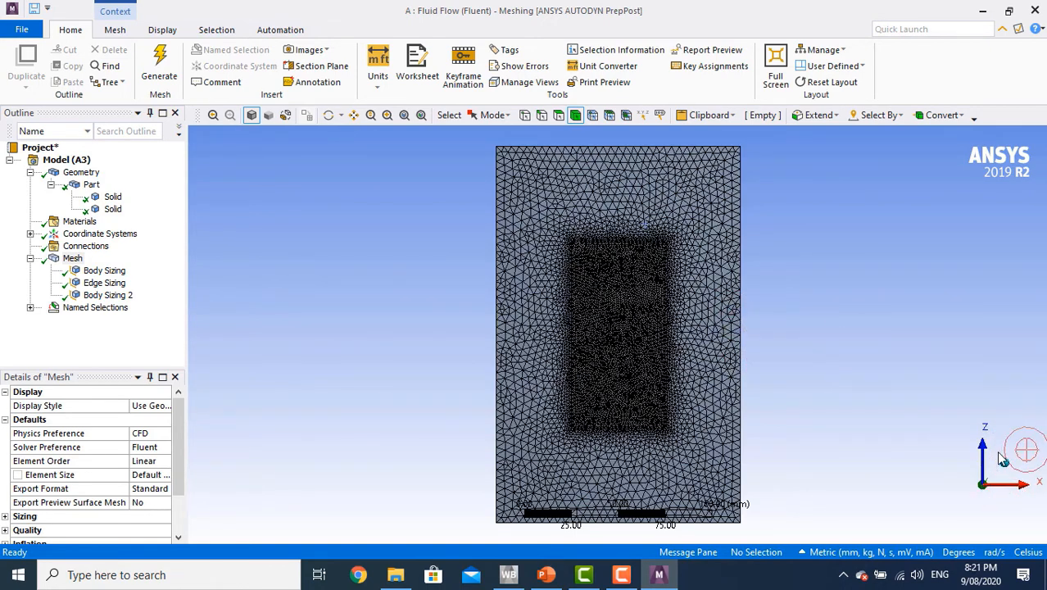
{"action": "left_click", "coordinate": [983, 461]}
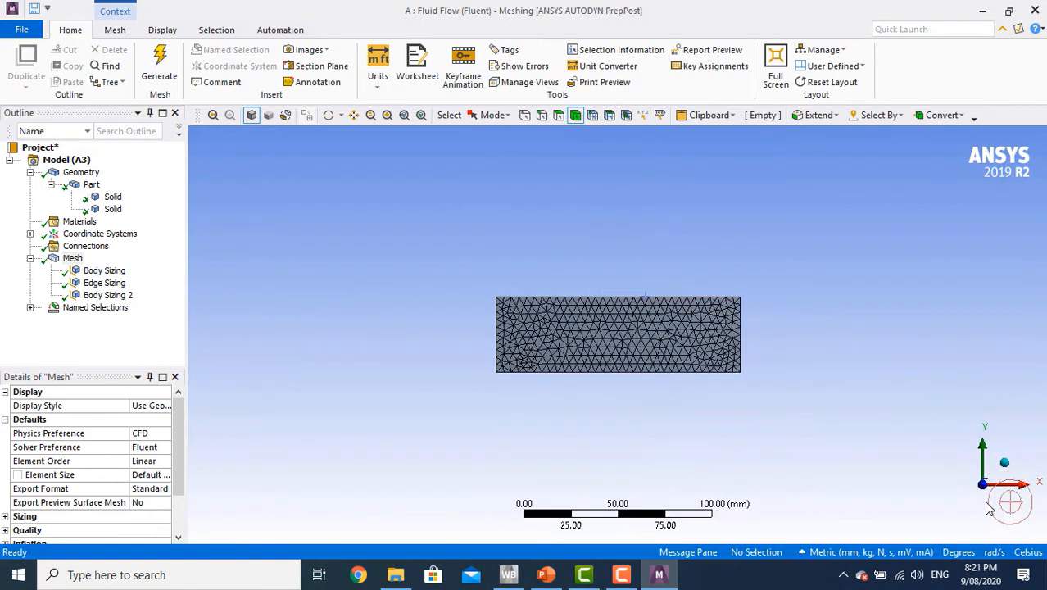
Inspect the generated mesh from orthogonal and isometric views, and closely at the refined plate area on the underside
{"action": "left_click", "coordinate": [983, 517]}
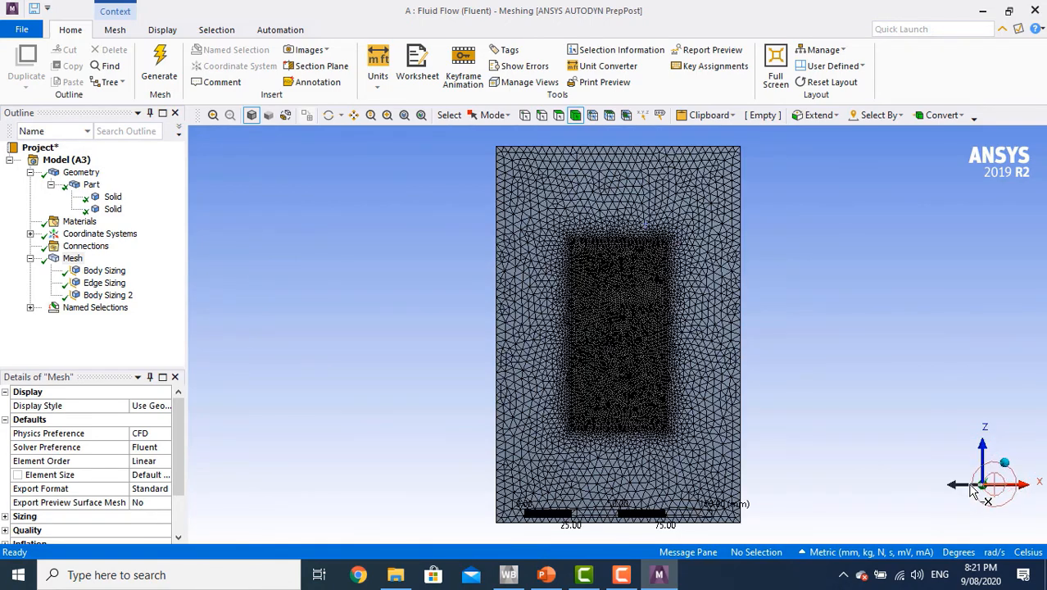
{"action": "left_click", "coordinate": [974, 489]}
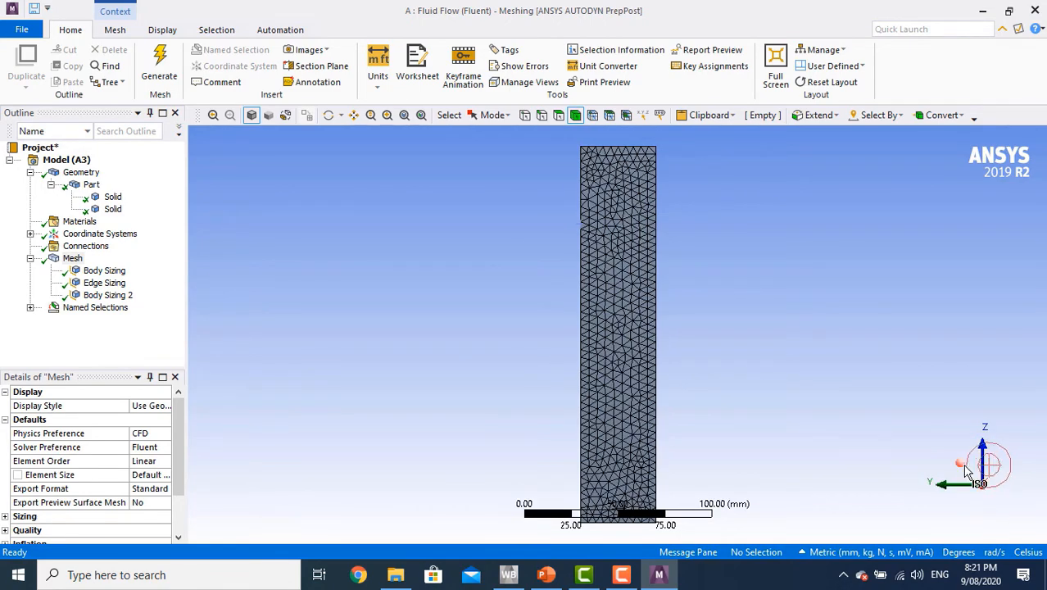
{"action": "left_click", "coordinate": [967, 472]}
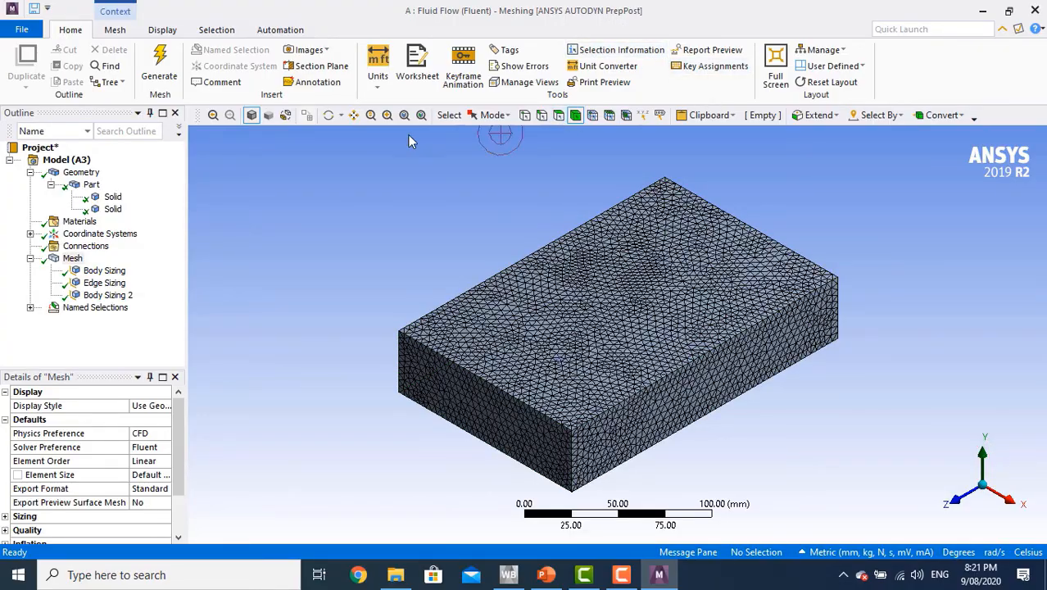
{"action": "left_click", "coordinate": [328, 115]}
{"action": "left_click_drag", "start_coordinate": [662, 393], "coordinate": [631, 234]}
{"action": "scroll", "coordinate": [634, 340], "scroll_direction": "up", "scroll_amount": 5}
{"action": "left_click_drag", "start_coordinate": [634, 332], "coordinate": [667, 325]}
{"action": "scroll", "coordinate": [667, 323], "scroll_direction": "up", "scroll_amount": 1}
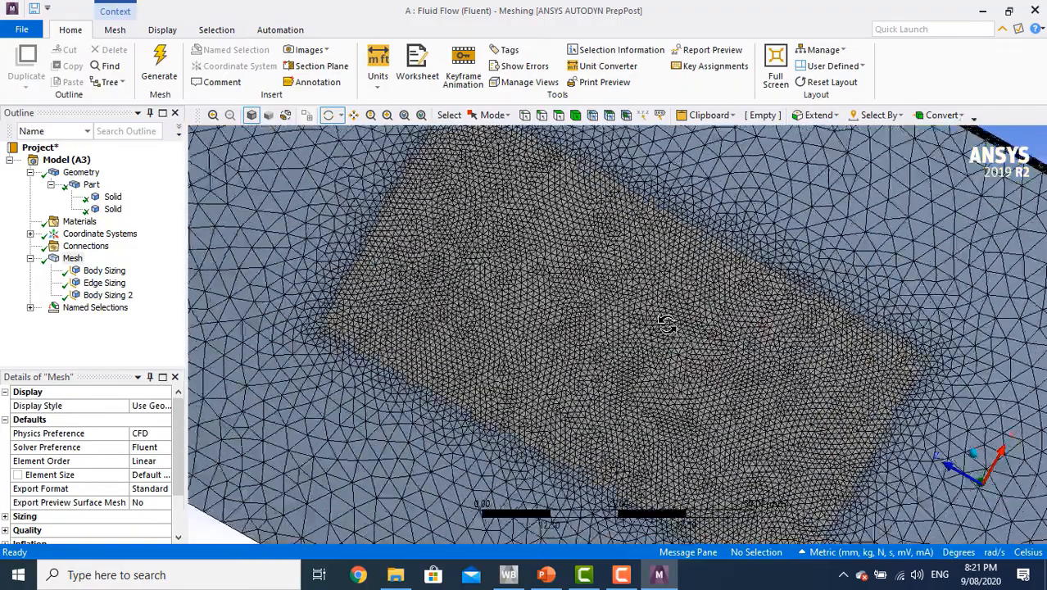
Display the mesh by Orthogonal Quality and examine its distribution over the underside of the box
{"action": "left_click", "coordinate": [149, 405]}
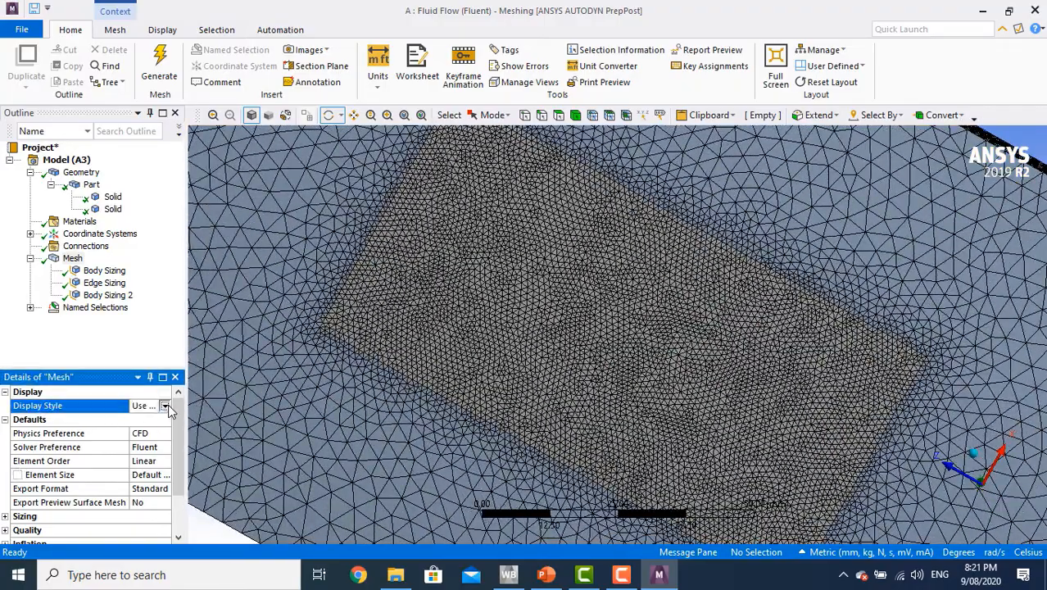
{"action": "left_click", "coordinate": [164, 406]}
{"action": "left_click_drag", "start_coordinate": [187, 410], "coordinate": [272, 411]}
{"action": "left_click", "coordinate": [250, 406]}
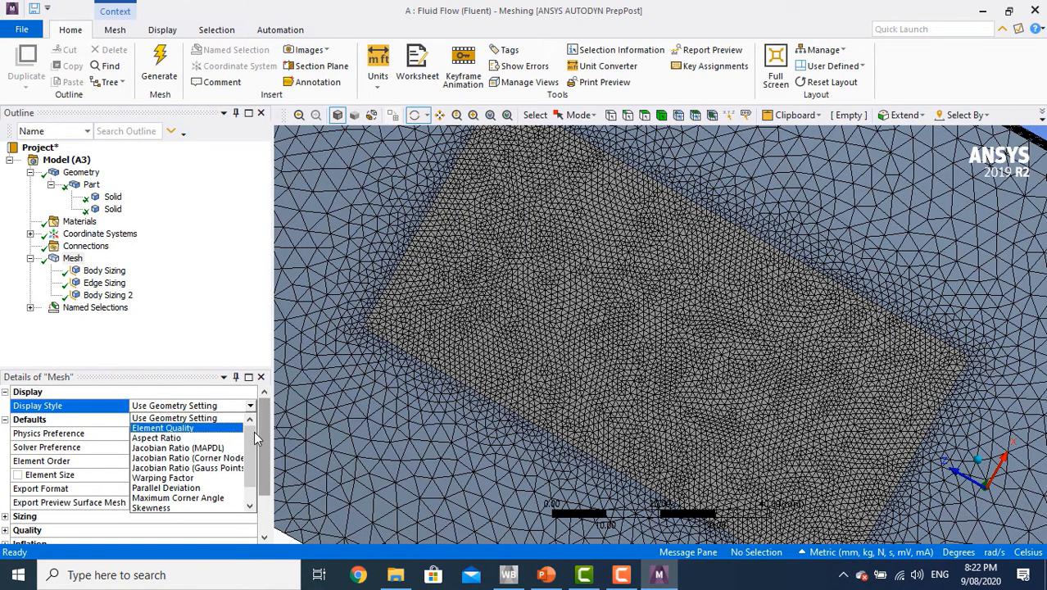
{"action": "scroll", "coordinate": [253, 432], "scroll_direction": "down", "scroll_amount": 1}
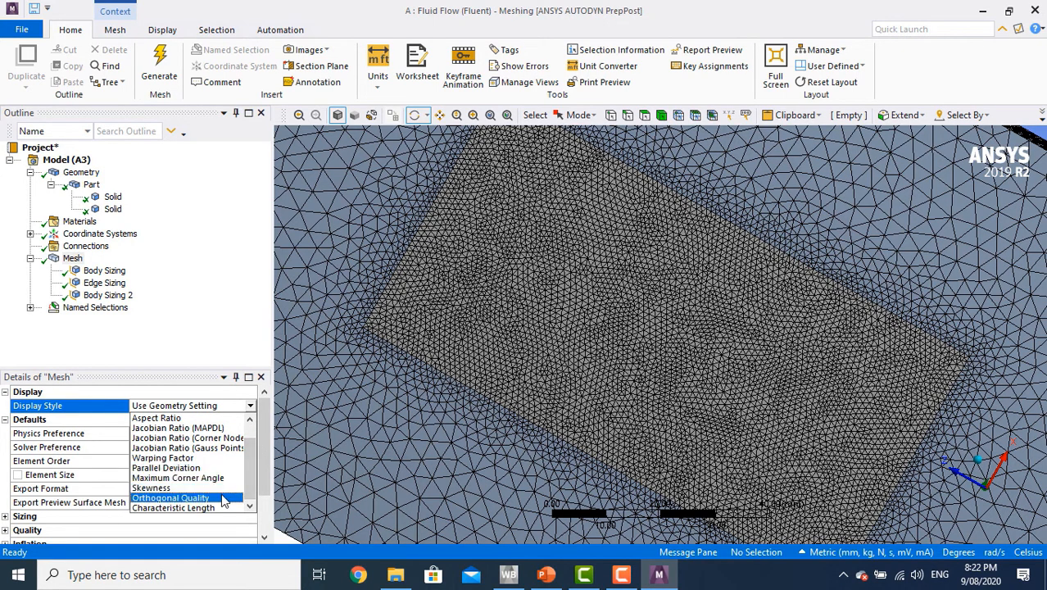
{"action": "left_click", "coordinate": [164, 497]}
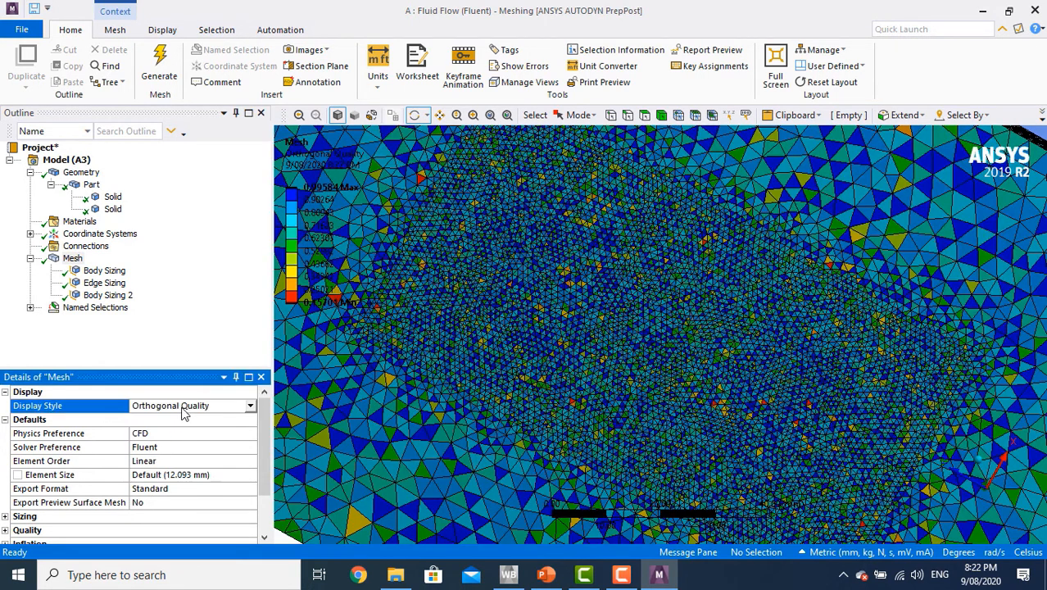
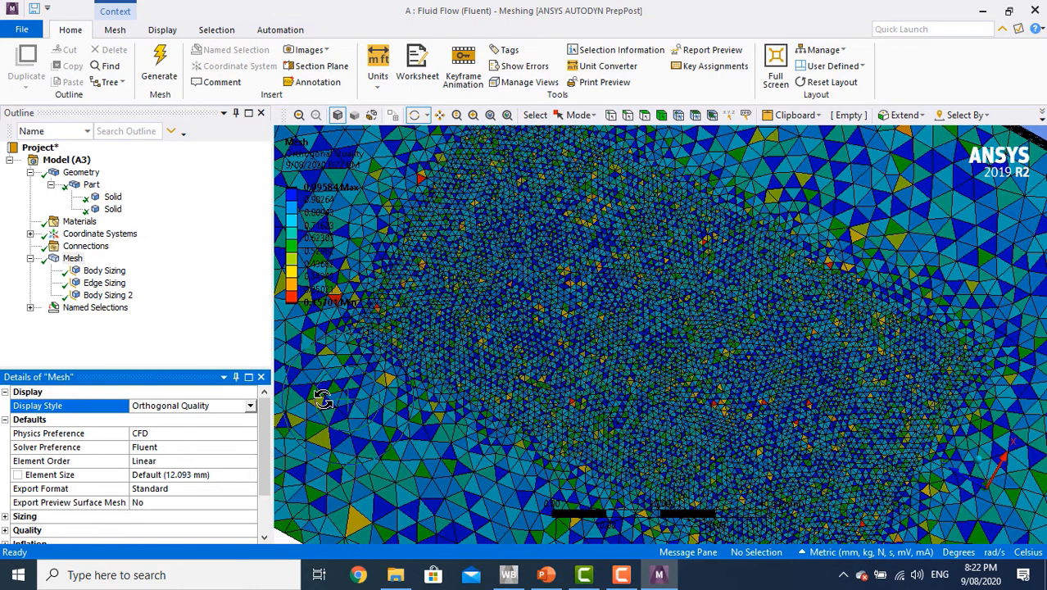
{"action": "scroll", "coordinate": [444, 292], "scroll_direction": "down", "scroll_amount": 4}
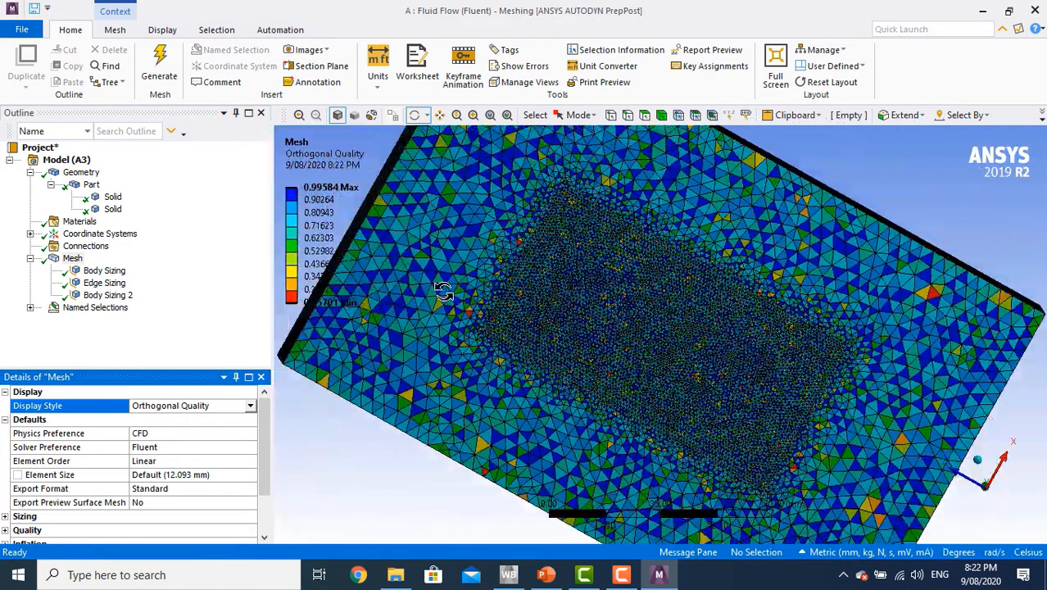
{"action": "scroll", "coordinate": [443, 292], "scroll_direction": "down", "scroll_amount": 2}
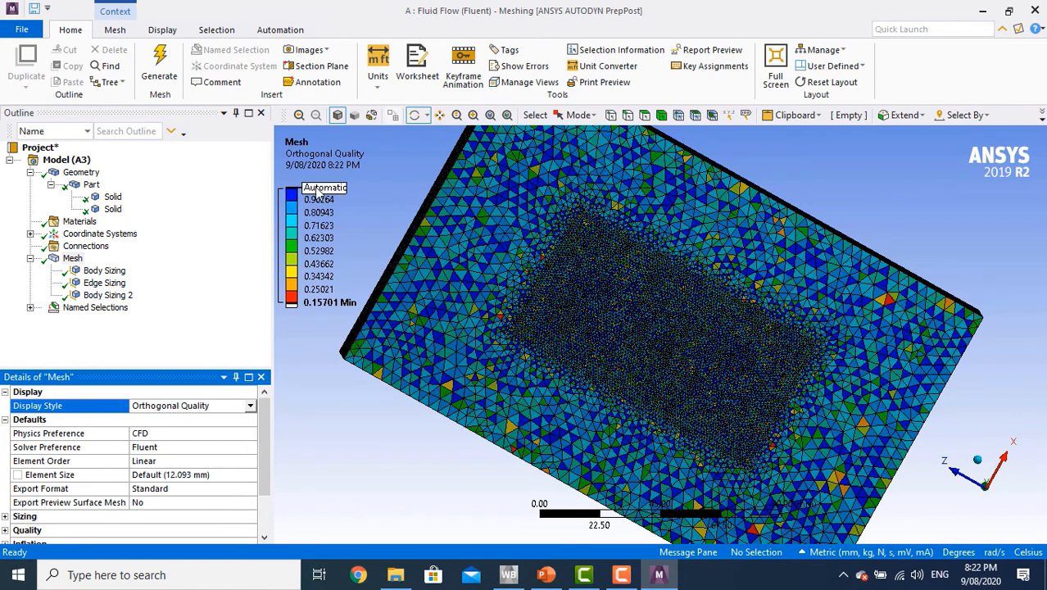
Set the mesh display style to Skewness and examine the refined plate area
{"action": "left_click", "coordinate": [251, 410]}
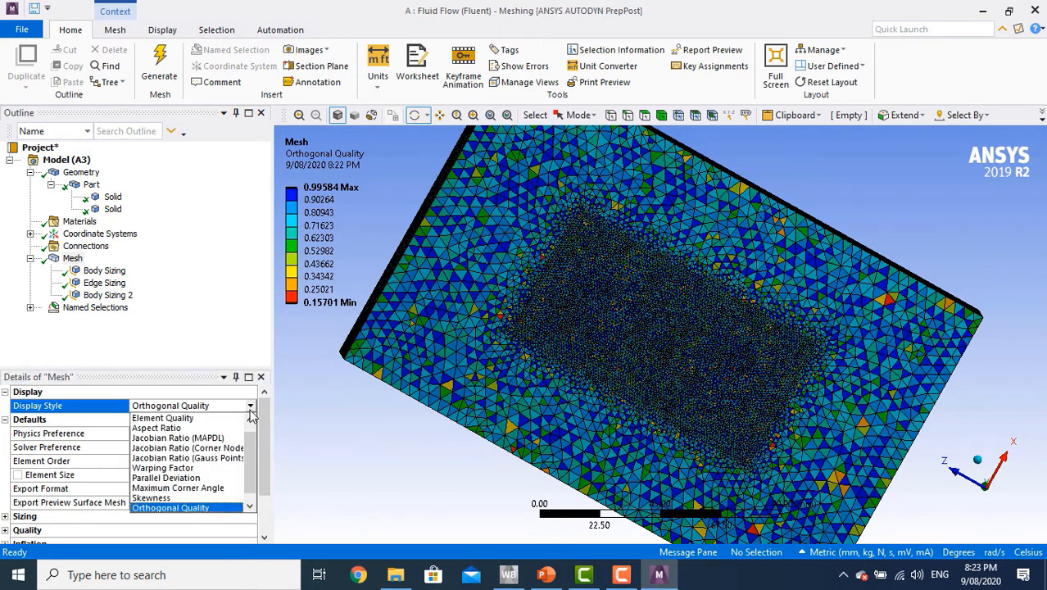
{"action": "left_click", "coordinate": [209, 498]}
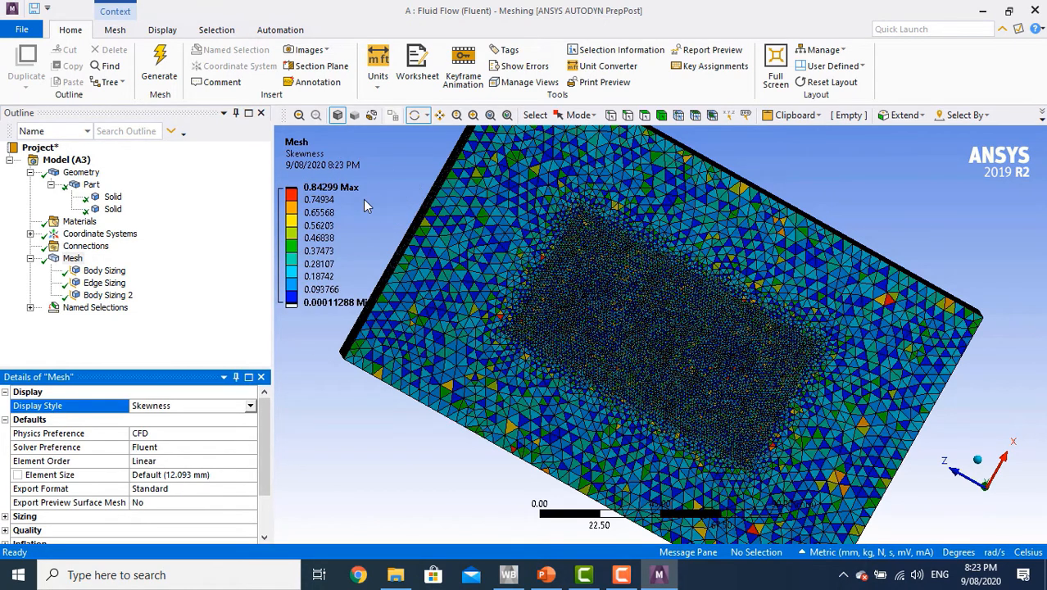
{"action": "scroll", "coordinate": [360, 455], "scroll_direction": "up", "scroll_amount": 4}
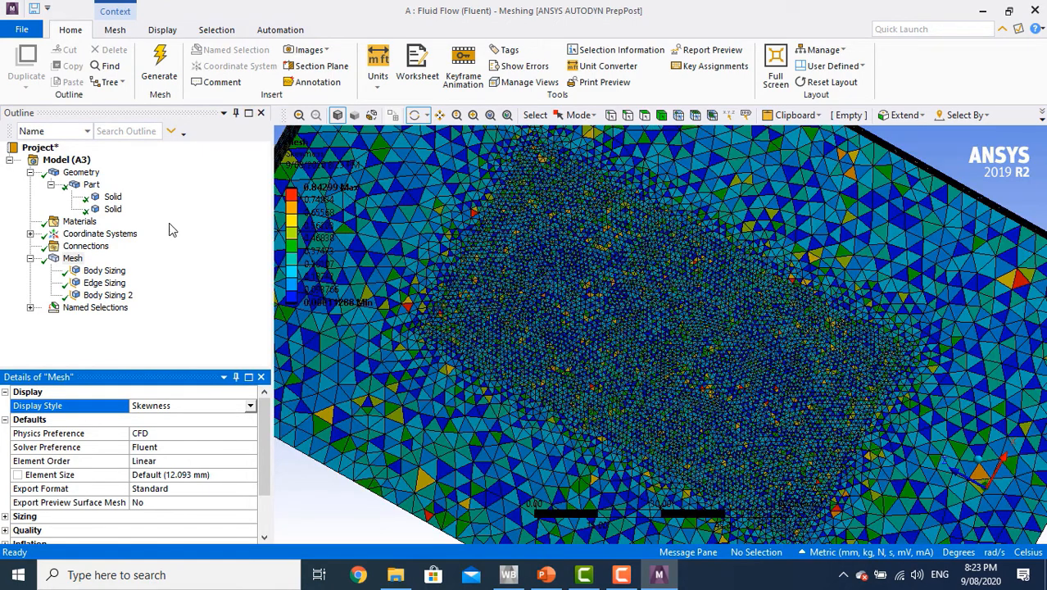
Hide the plate-and-cylinders body, the first solid of the part
{"action": "right_click", "coordinate": [112, 209]}
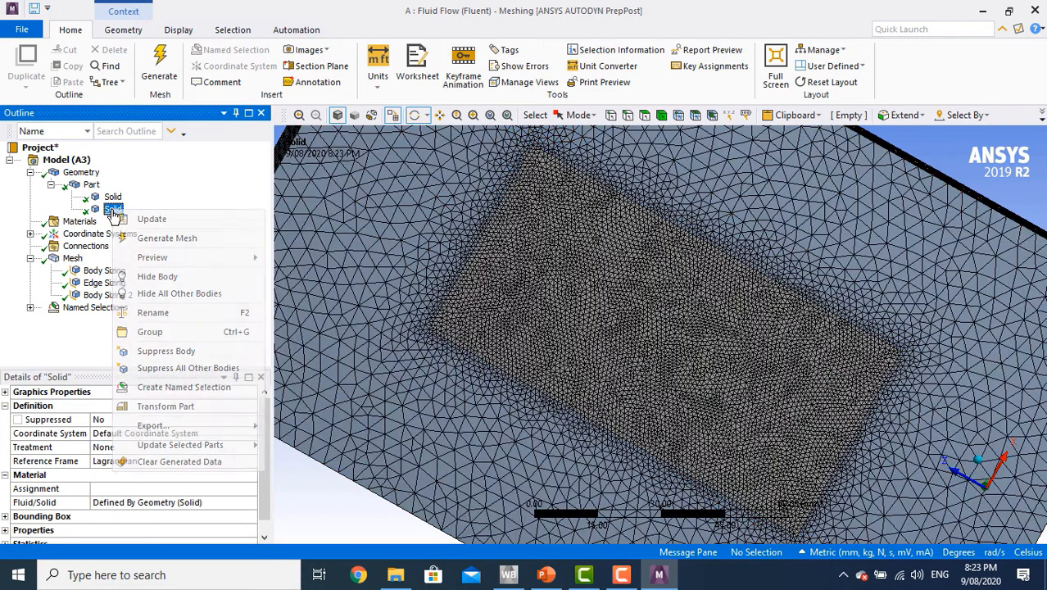
{"action": "left_click", "coordinate": [110, 200]}
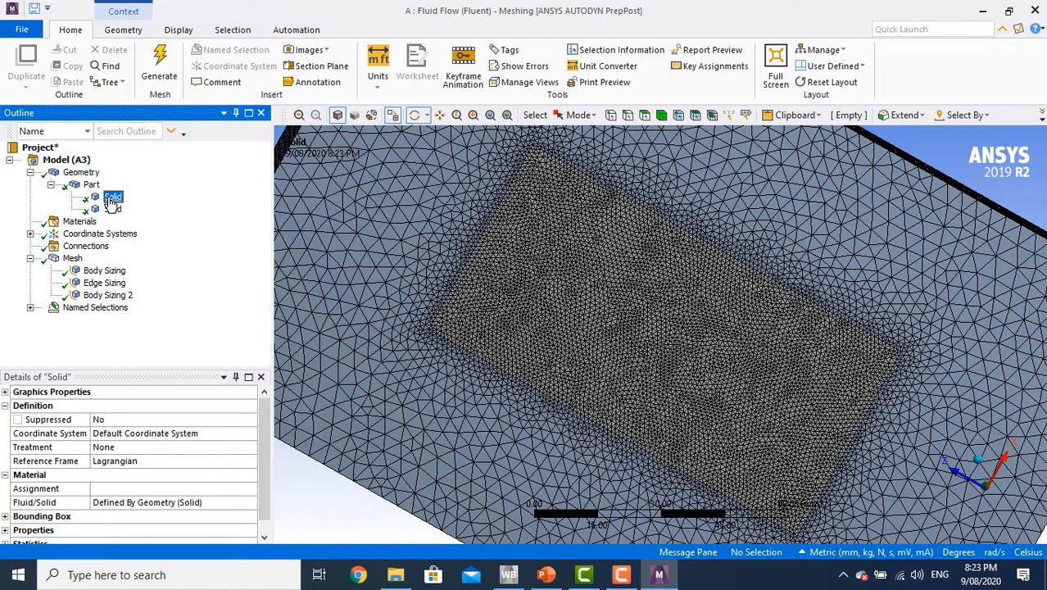
{"action": "right_click", "coordinate": [112, 202]}
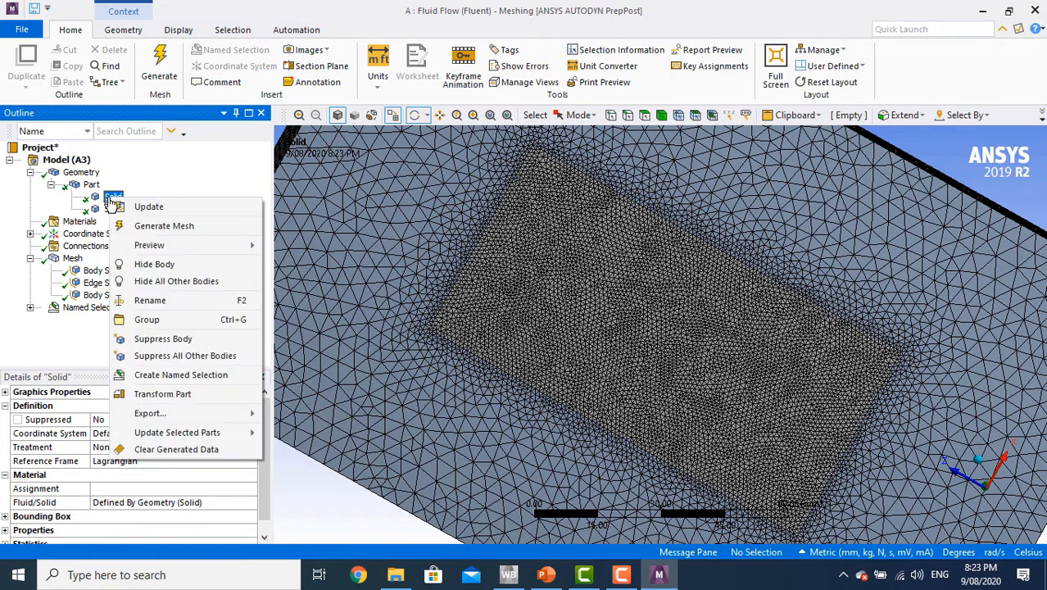
{"action": "left_click", "coordinate": [160, 267]}
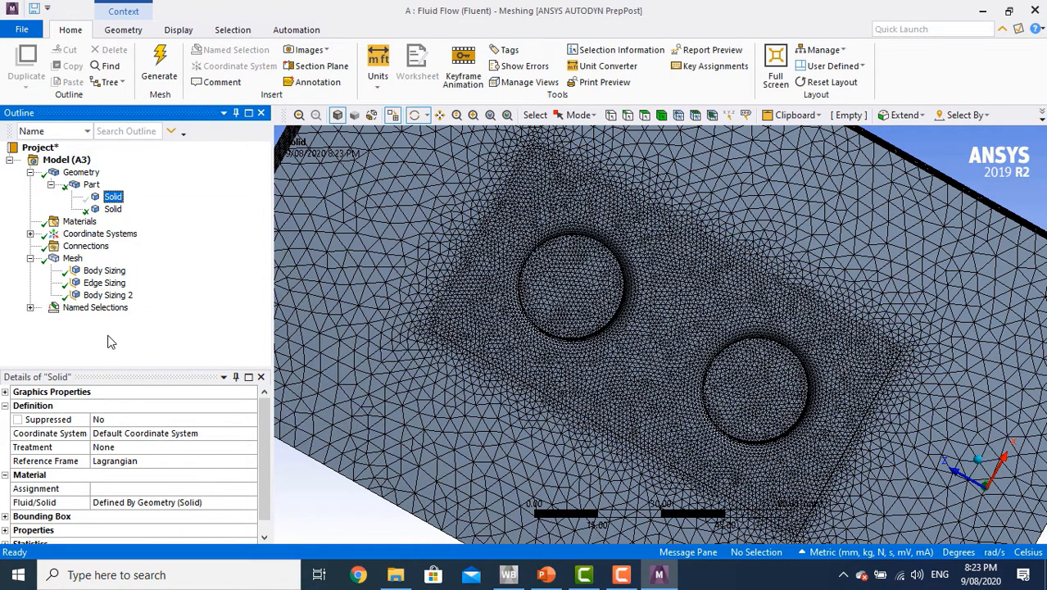
Examine the mesh skewness of the remaining fluid box body around the two circular cylinder imprints
{"action": "left_click", "coordinate": [71, 260]}
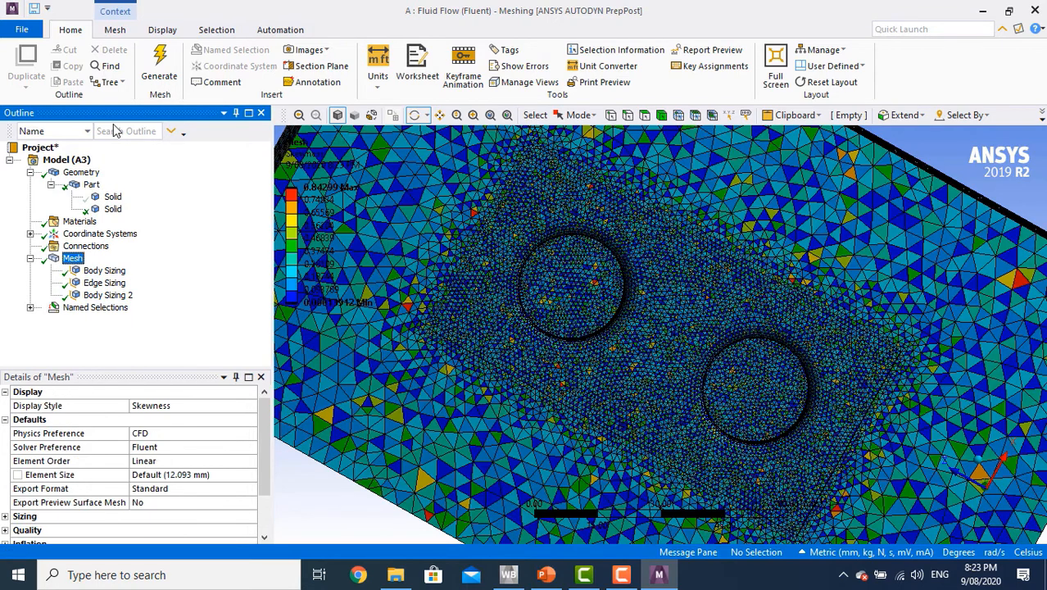
{"action": "left_click", "coordinate": [111, 210]}
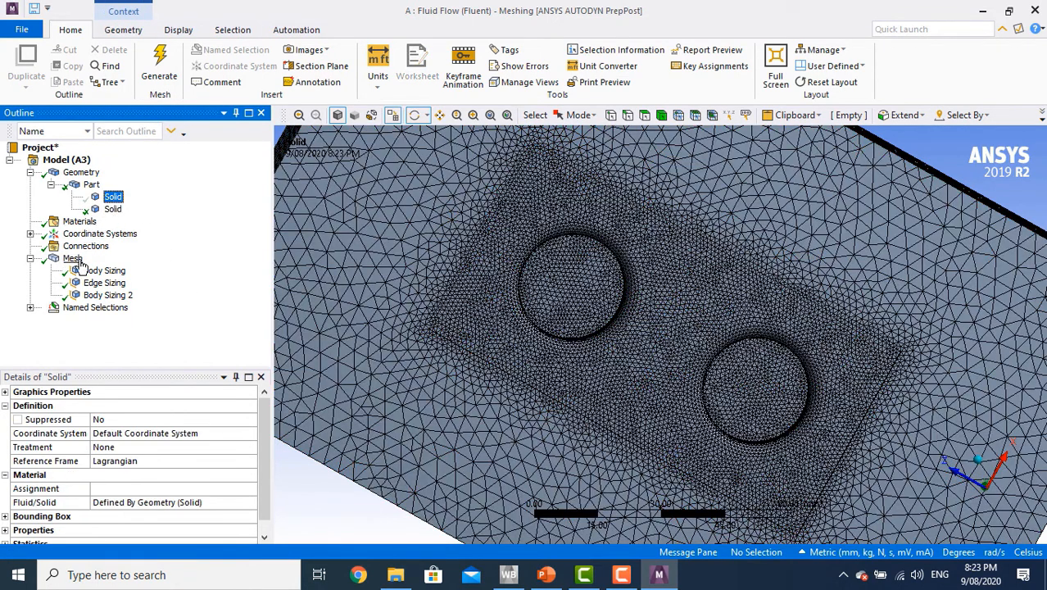
{"action": "left_click", "coordinate": [72, 258]}
{"action": "scroll", "coordinate": [718, 375], "scroll_direction": "up", "scroll_amount": 5}
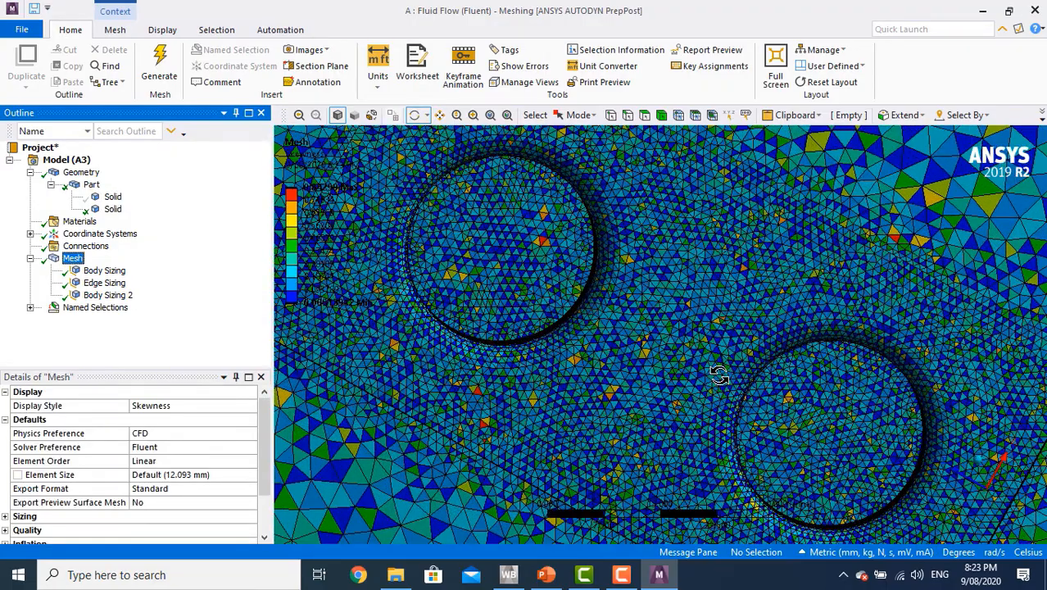
{"action": "scroll", "coordinate": [737, 385], "scroll_direction": "down", "scroll_amount": 5}
{"action": "scroll", "coordinate": [771, 403], "scroll_direction": "up", "scroll_amount": 1}
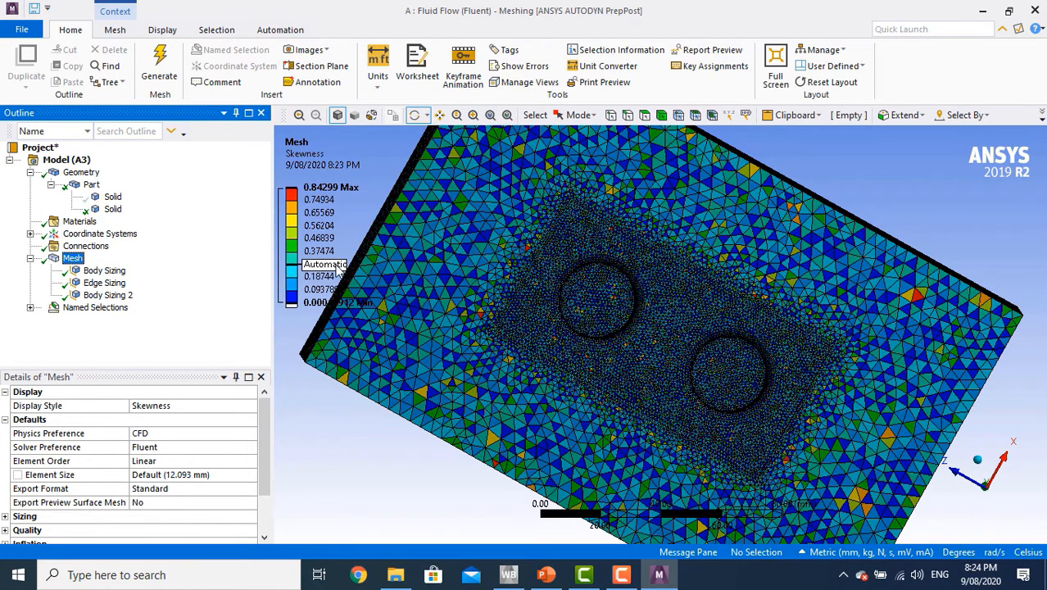
Review the existing sizing controls and set the element size of the first body sizing to 2 mm
{"action": "left_click", "coordinate": [108, 295]}
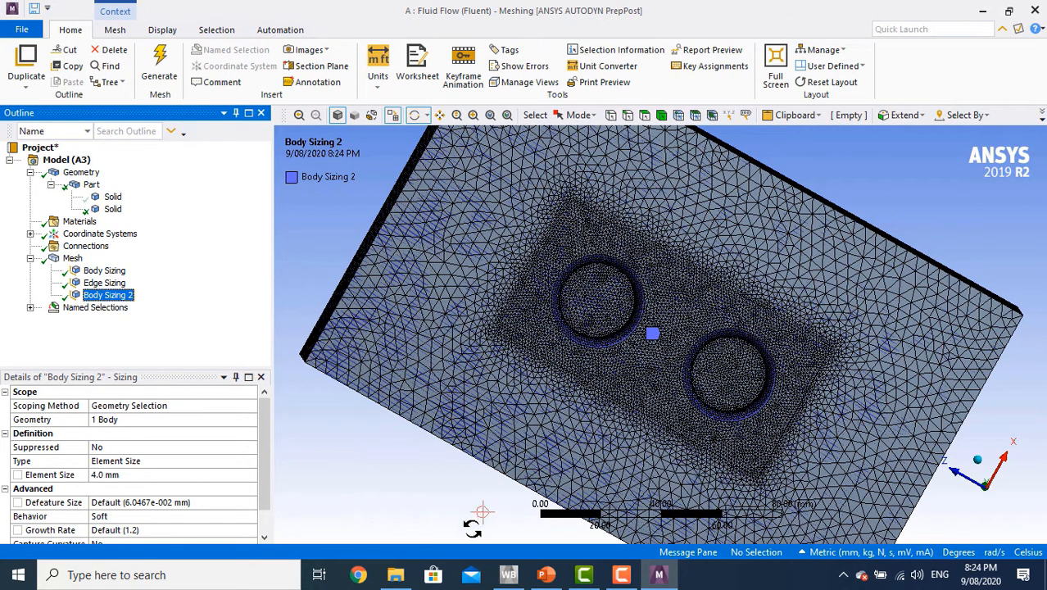
{"action": "left_click", "coordinate": [107, 282]}
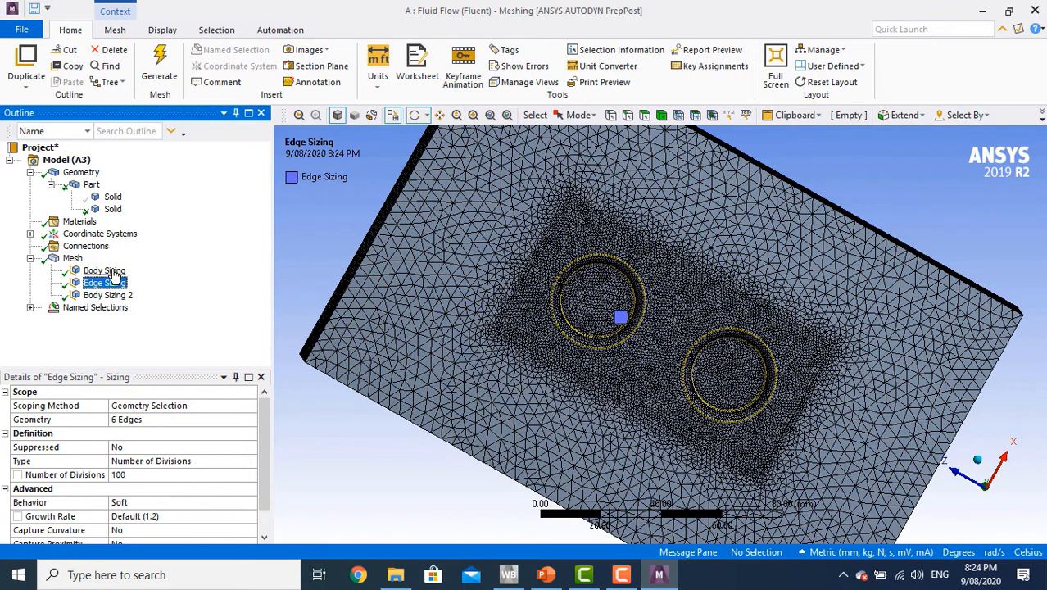
{"action": "left_click", "coordinate": [104, 270]}
{"action": "left_click", "coordinate": [162, 475]}
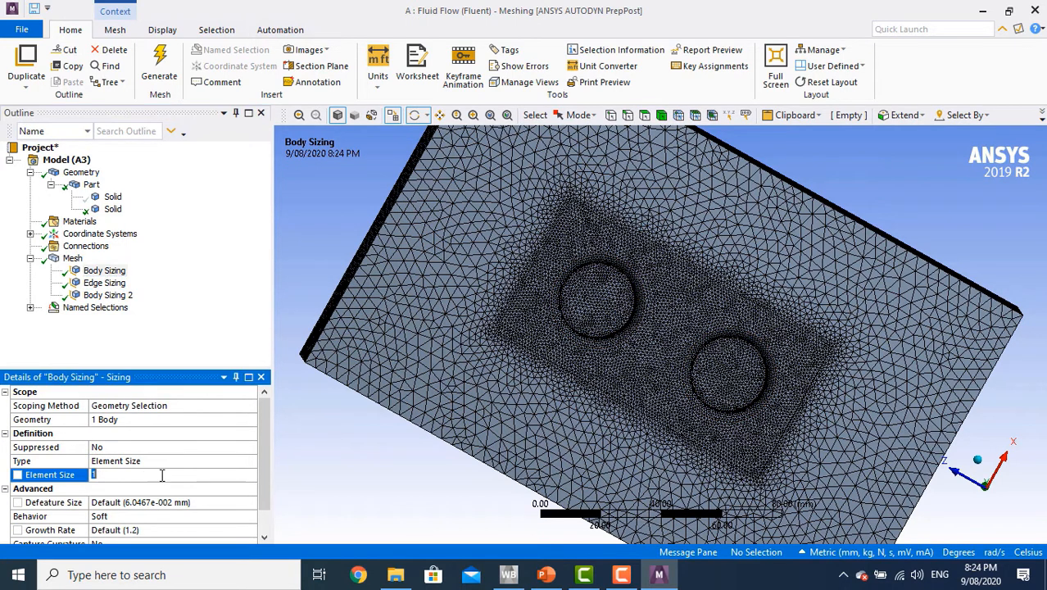
{"action": "type", "text": "2"}
{"action": "key", "text": "Return"}
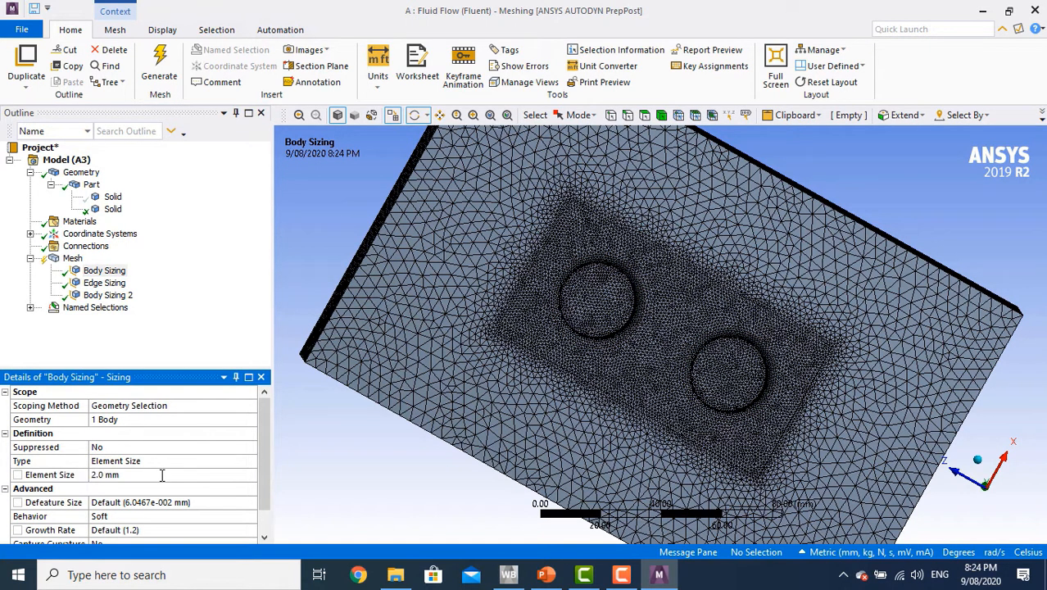
Update the mesh so the current body and edge sizing controls are applied to the model
{"action": "right_click", "coordinate": [65, 259]}
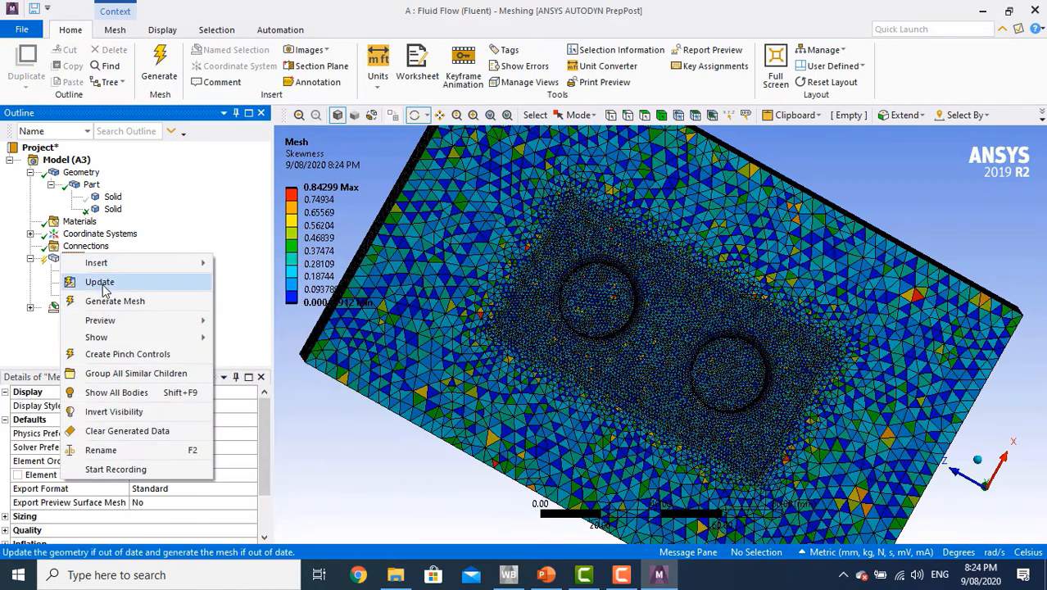
{"action": "left_click", "coordinate": [102, 282]}
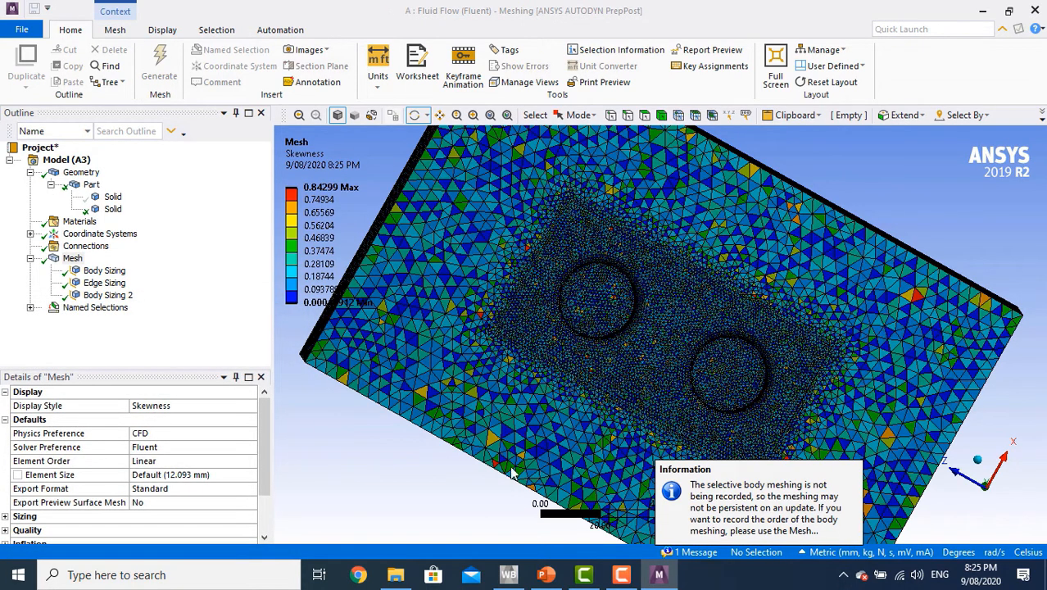
{"action": "left_click", "coordinate": [469, 493]}
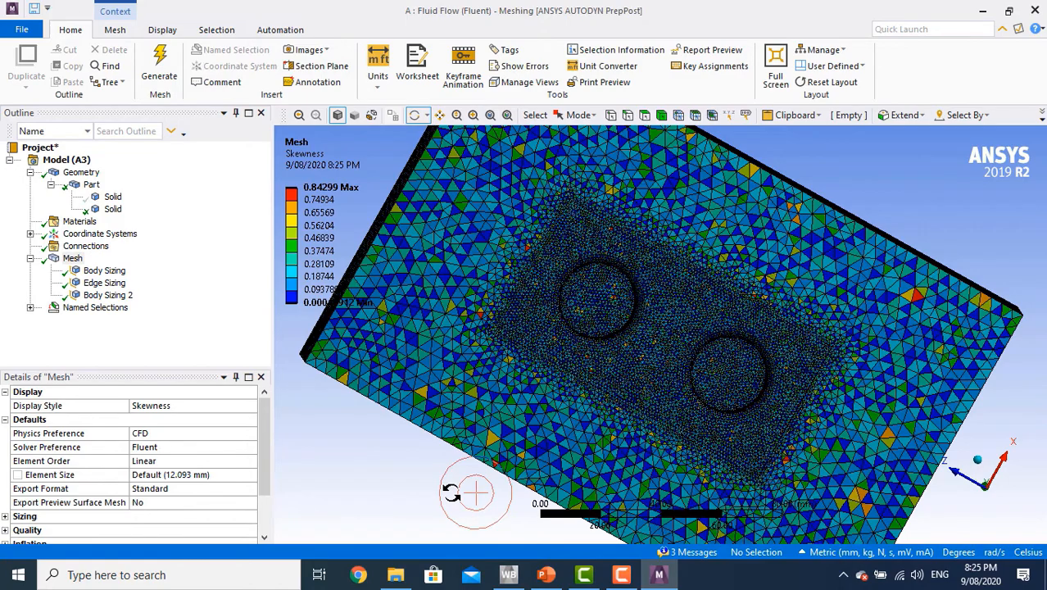
Examine the mesh skewness on the block, both looking straight at the refined region around the two circles and in isometric view
{"action": "scroll", "coordinate": [532, 304], "scroll_direction": "up", "scroll_amount": 3}
{"action": "scroll", "coordinate": [533, 304], "scroll_direction": "down", "scroll_amount": 7}
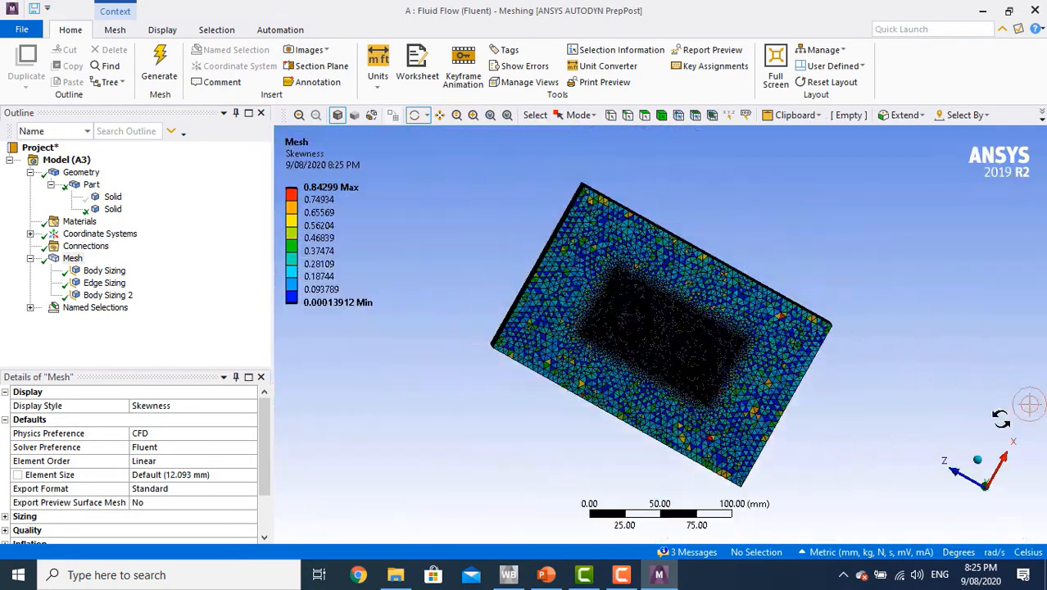
{"action": "left_click", "coordinate": [977, 460]}
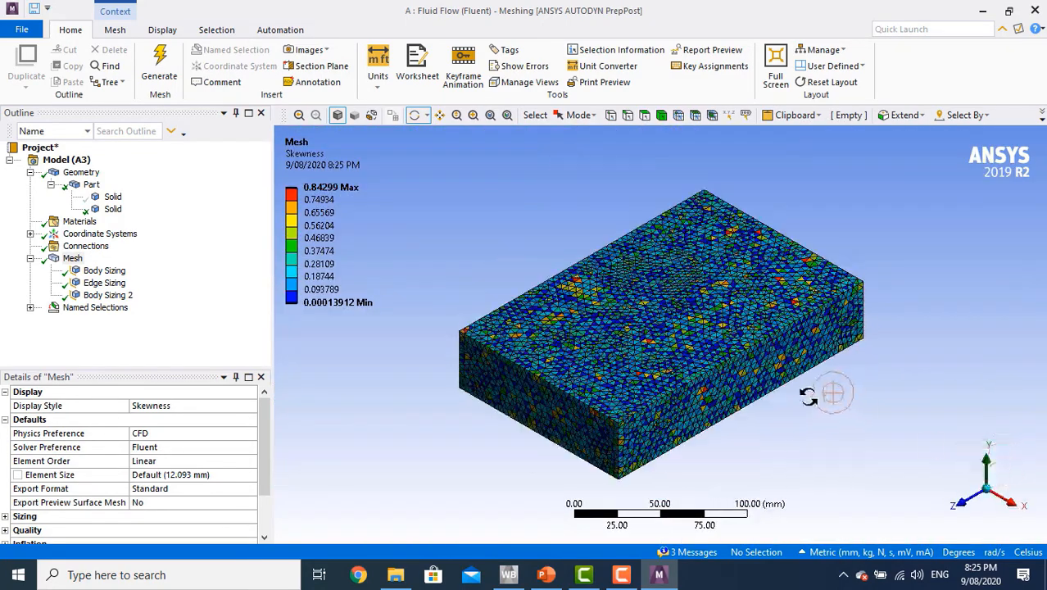
{"action": "left_click", "coordinate": [988, 456]}
{"action": "scroll", "coordinate": [662, 340], "scroll_direction": "up", "scroll_amount": 2}
{"action": "scroll", "coordinate": [662, 341], "scroll_direction": "up", "scroll_amount": 2}
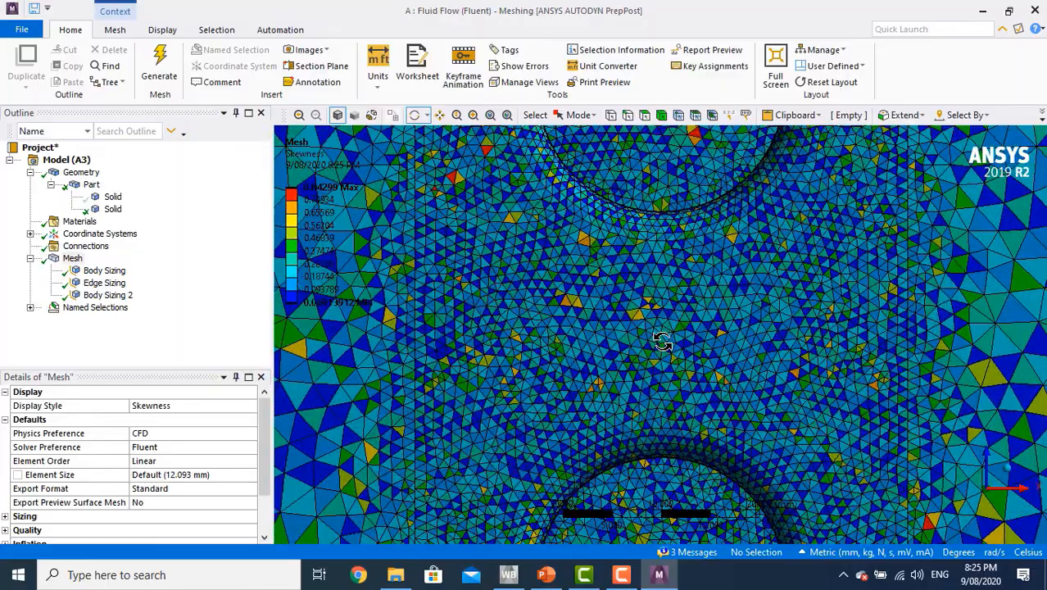
{"action": "scroll", "coordinate": [662, 341], "scroll_direction": "down", "scroll_amount": 5}
{"action": "scroll", "coordinate": [620, 338], "scroll_direction": "up", "scroll_amount": 2}
{"action": "scroll", "coordinate": [620, 338], "scroll_direction": "up", "scroll_amount": 1}
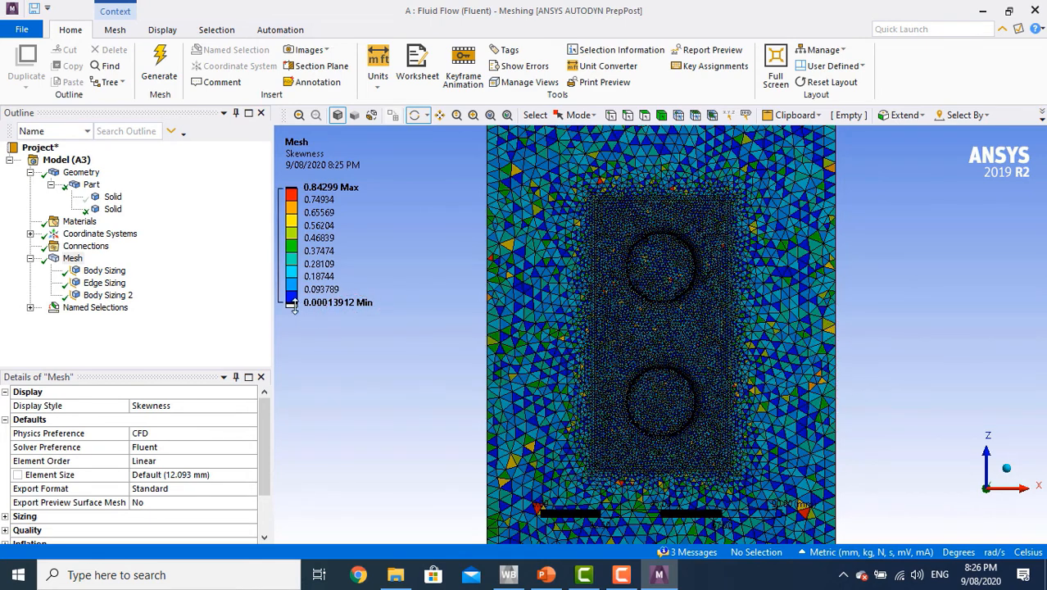
{"action": "left_click_drag", "start_coordinate": [293, 306], "coordinate": [296, 285]}
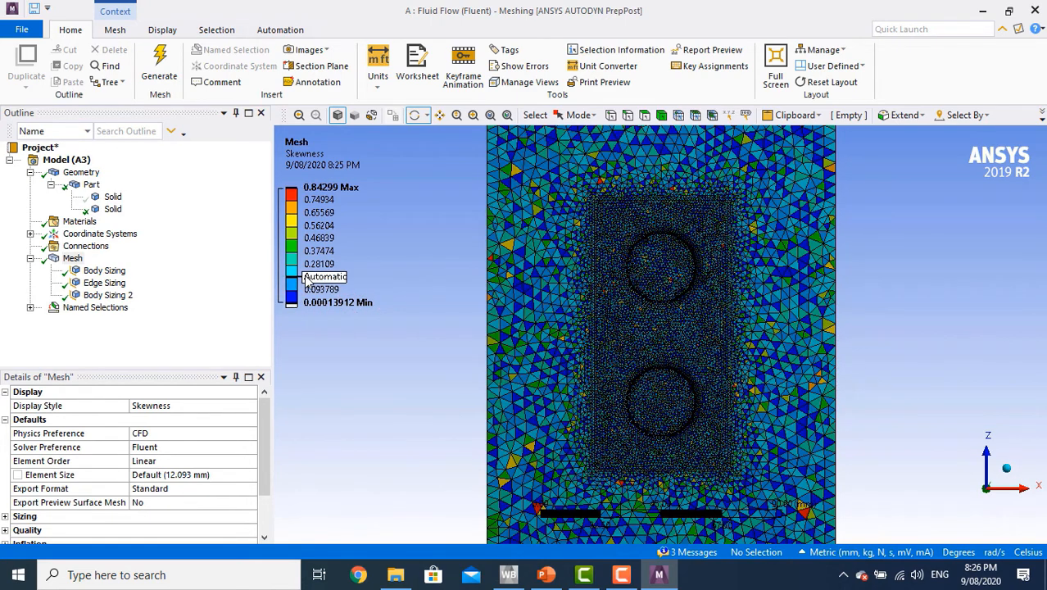
{"action": "left_click", "coordinate": [1012, 470]}
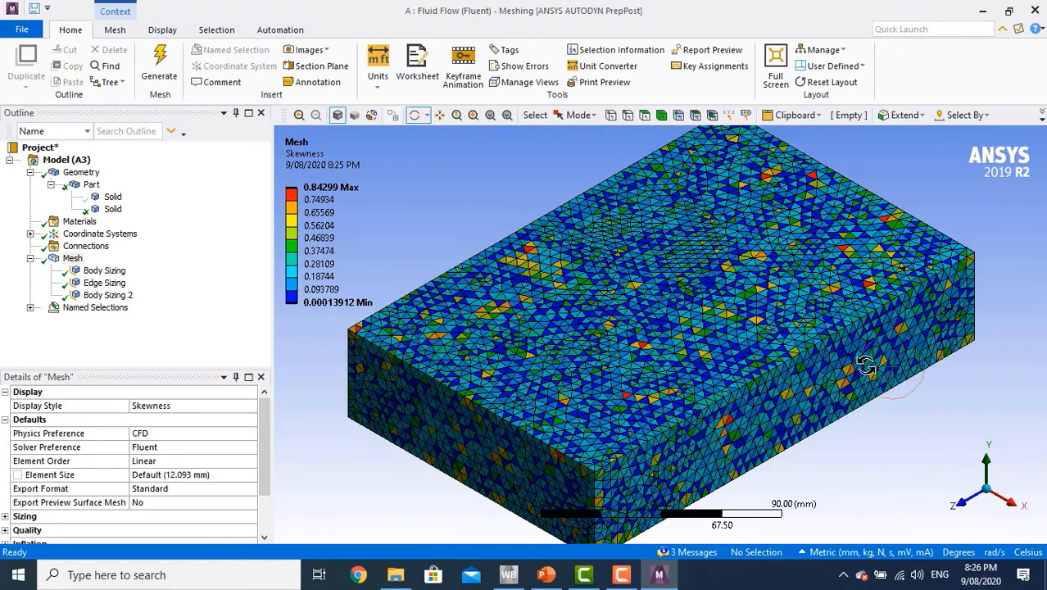
{"action": "scroll", "coordinate": [867, 363], "scroll_direction": "down", "scroll_amount": 2}
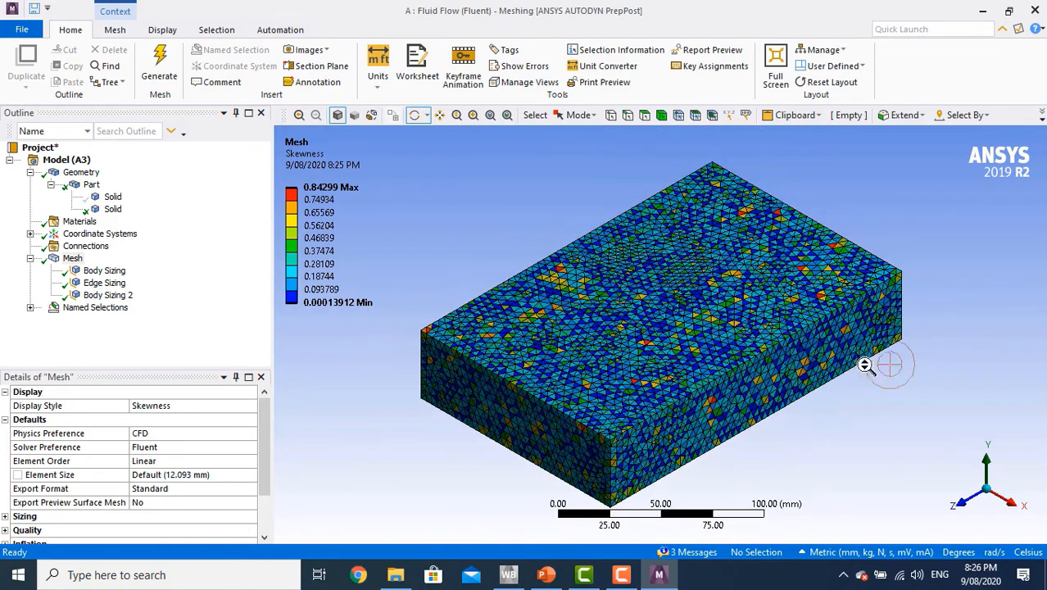
Close the mesh editor and launch the Fluent setup with double precision and parallel processing on several local solver processes
{"action": "left_click", "coordinate": [1034, 11]}
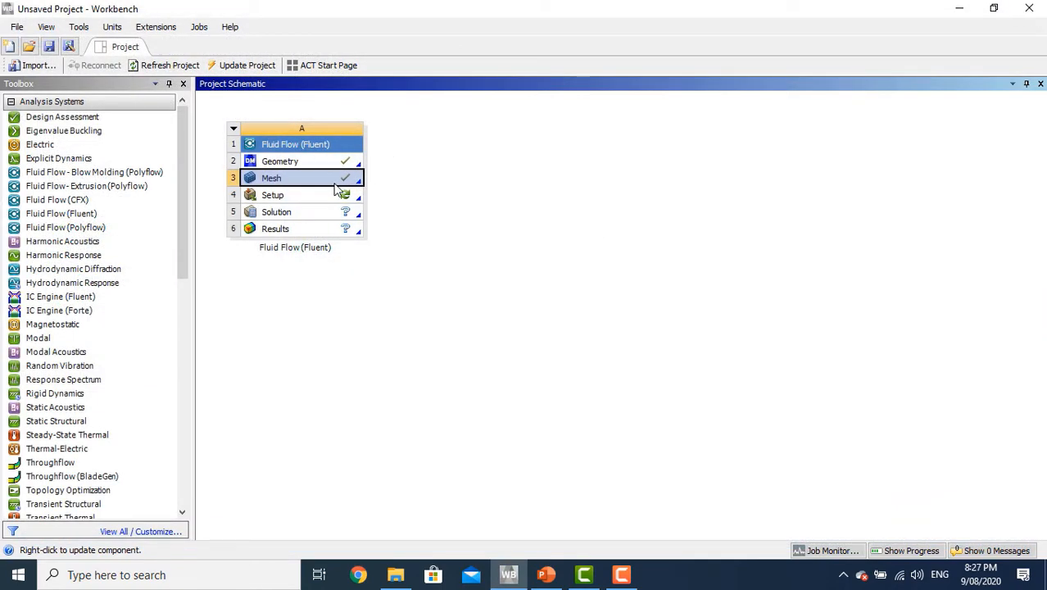
{"action": "double_click", "coordinate": [332, 201]}
{"action": "left_click", "coordinate": [497, 263]}
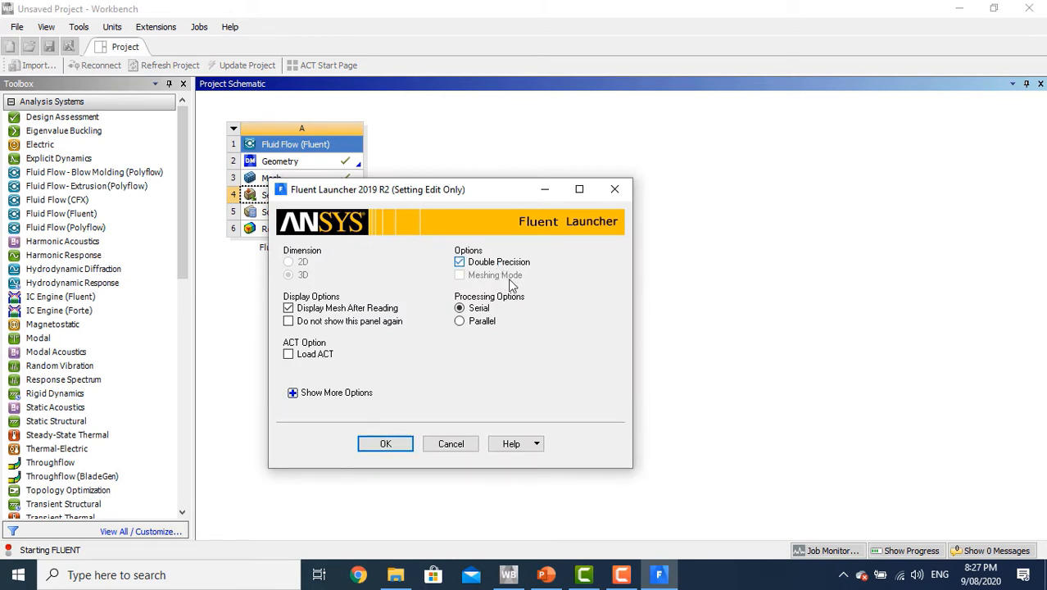
{"action": "left_click", "coordinate": [471, 322]}
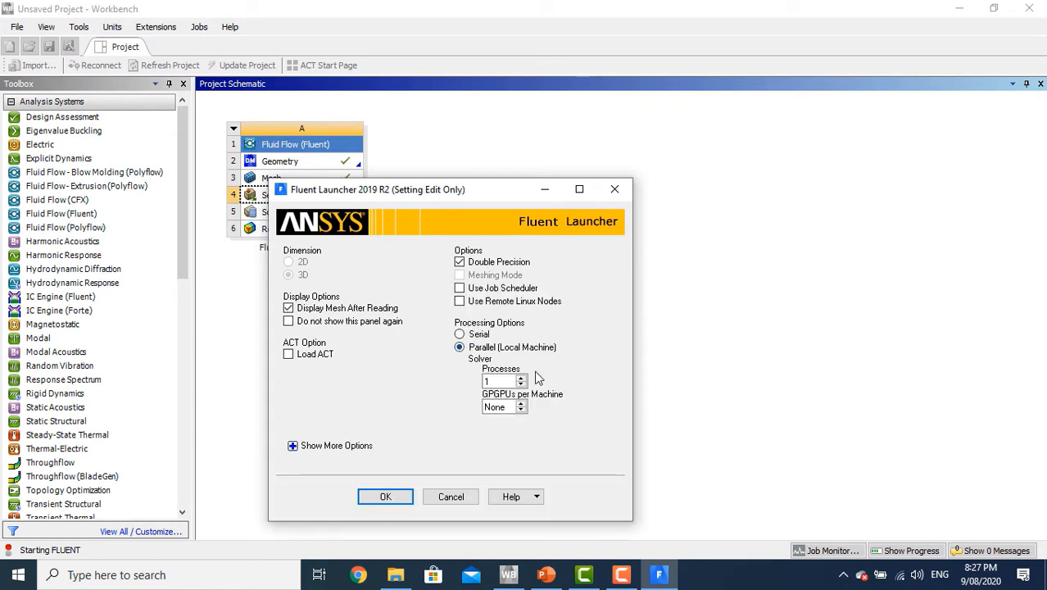
{"action": "left_click", "coordinate": [521, 383]}
{"action": "left_click", "coordinate": [522, 379]}
{"action": "left_click", "coordinate": [522, 378]}
{"action": "left_click", "coordinate": [521, 379]}
{"action": "left_click", "coordinate": [405, 499]}
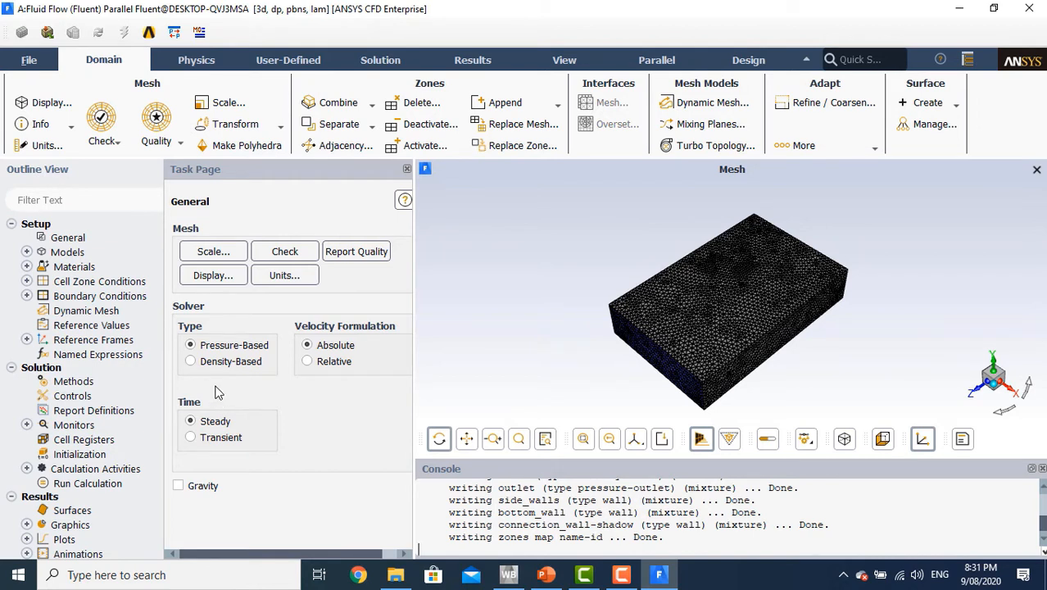
Enable gravity and set the Y gravitational acceleration to -9.81 m/s2
{"action": "left_click", "coordinate": [198, 489]}
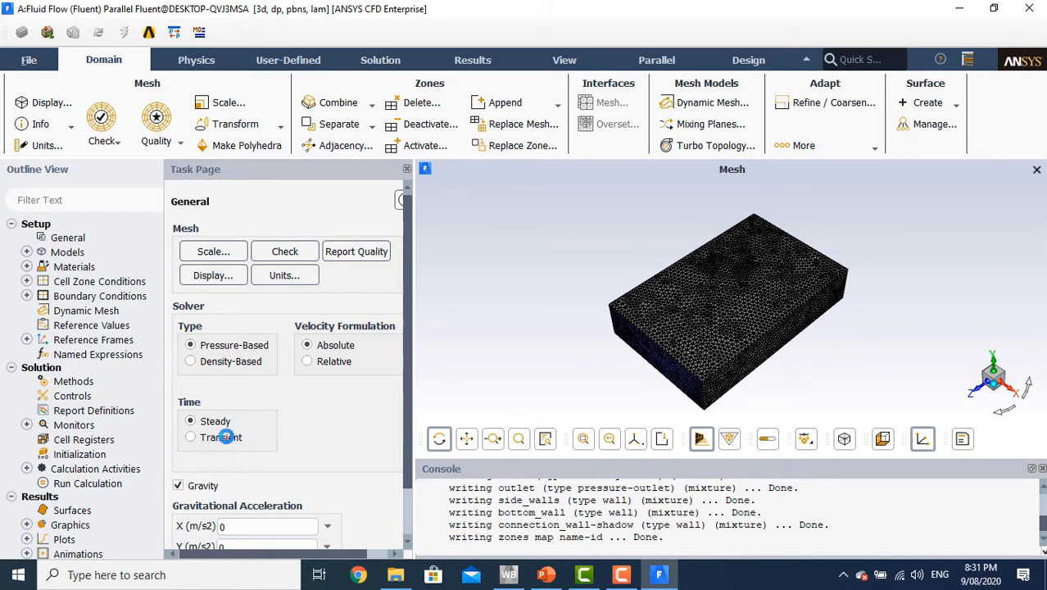
{"action": "scroll", "coordinate": [221, 434], "scroll_direction": "down", "scroll_amount": 2}
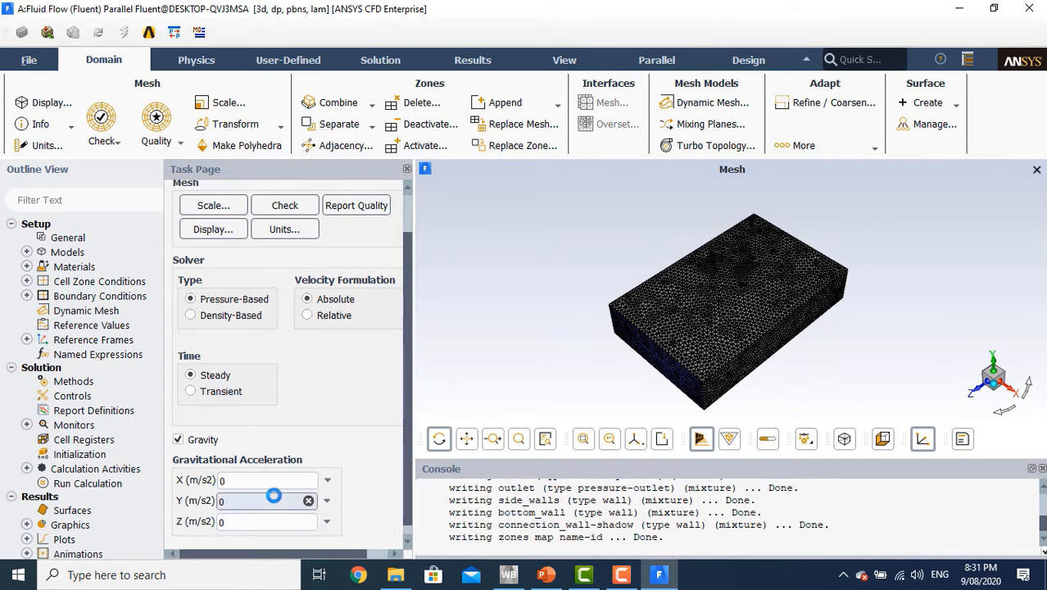
{"action": "double_click", "coordinate": [273, 498]}
{"action": "type", "text": "-9.81"}
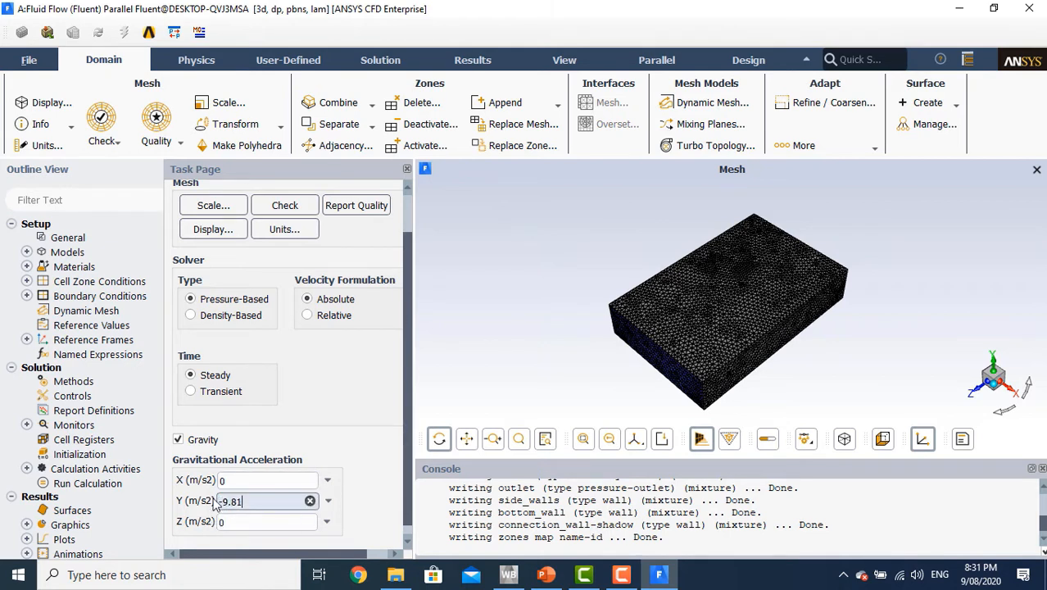
{"action": "left_click", "coordinate": [373, 252]}
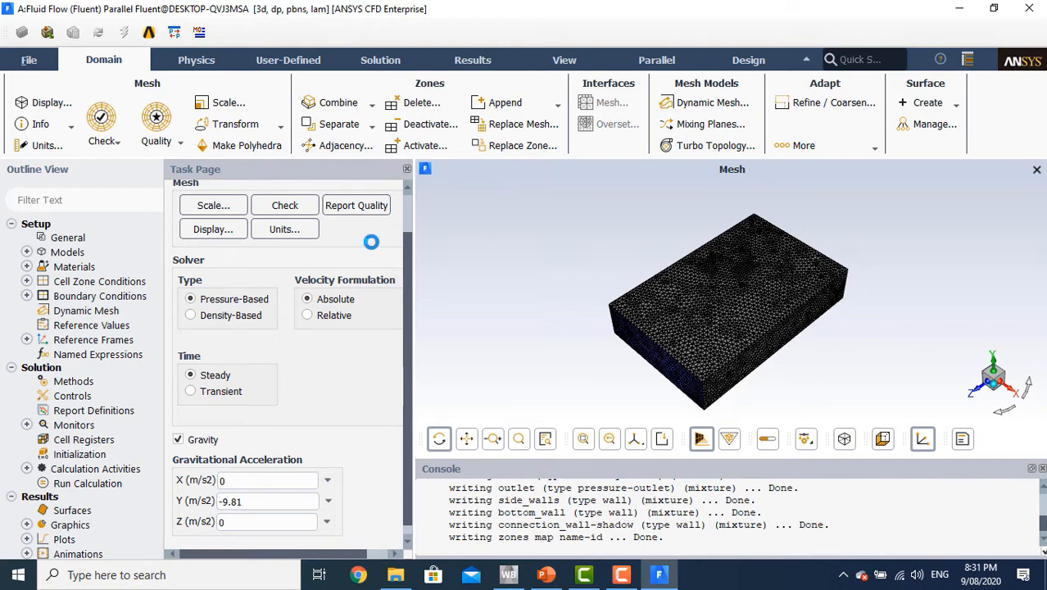
Report the mesh quality and review the minimum orthogonal quality and maximum aspect ratio in the console
{"action": "left_click", "coordinate": [375, 208]}
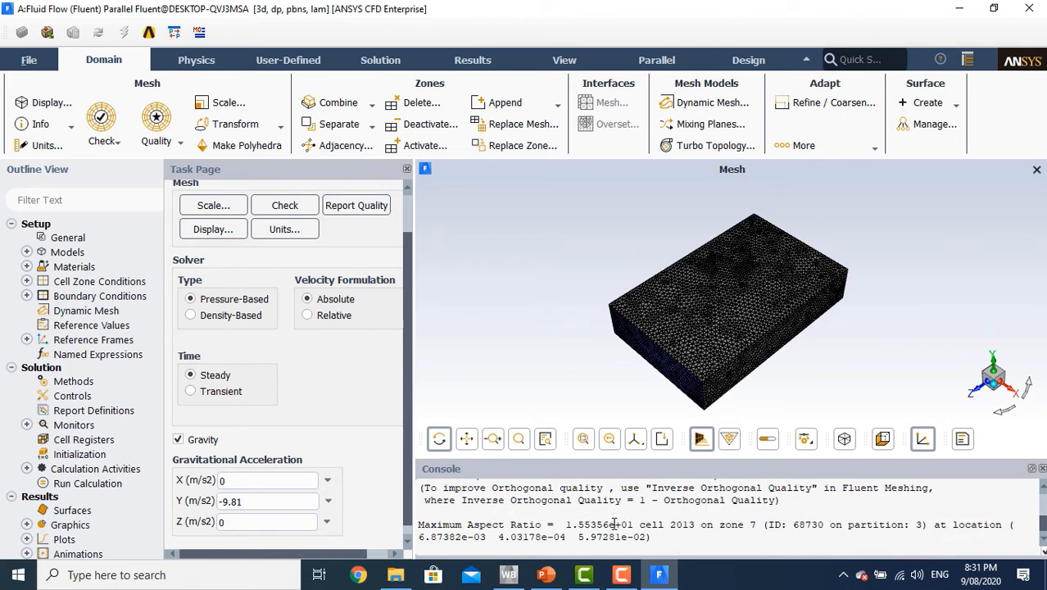
{"action": "scroll", "coordinate": [614, 524], "scroll_direction": "up", "scroll_amount": 2}
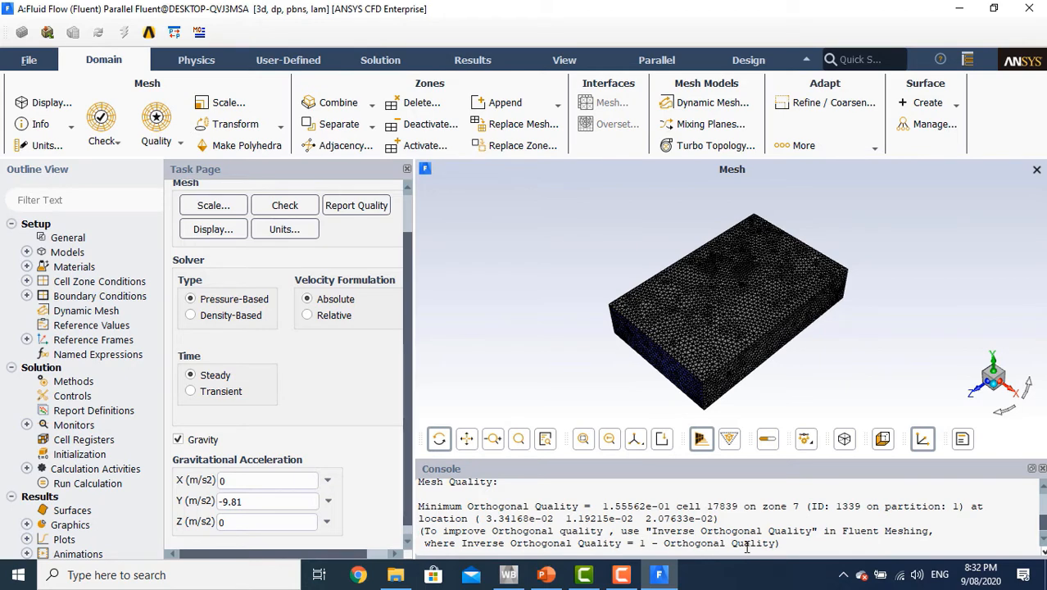
{"action": "scroll", "coordinate": [757, 549], "scroll_direction": "down", "scroll_amount": 2}
{"action": "scroll", "coordinate": [670, 515], "scroll_direction": "up", "scroll_amount": 2}
{"action": "scroll", "coordinate": [663, 518], "scroll_direction": "down", "scroll_amount": 2}
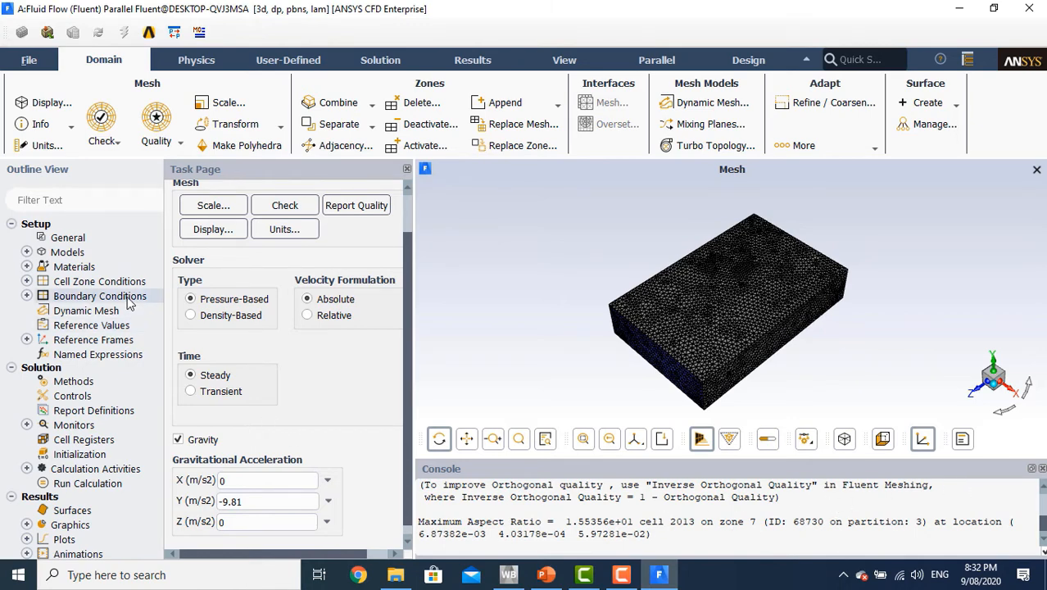
Turn on the Energy equation in the physics models
{"action": "double_click", "coordinate": [80, 253]}
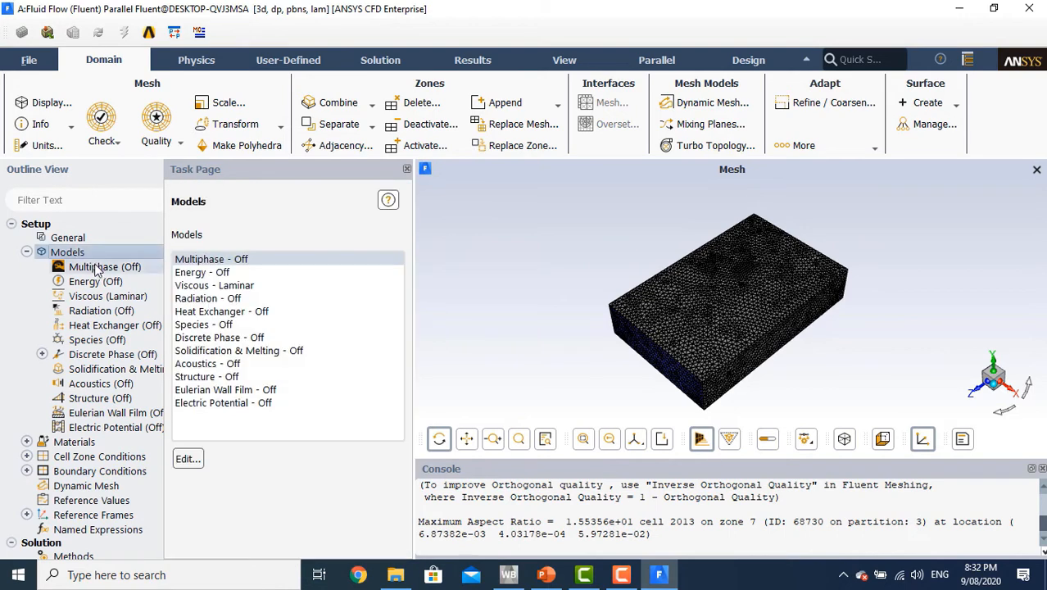
{"action": "double_click", "coordinate": [106, 285]}
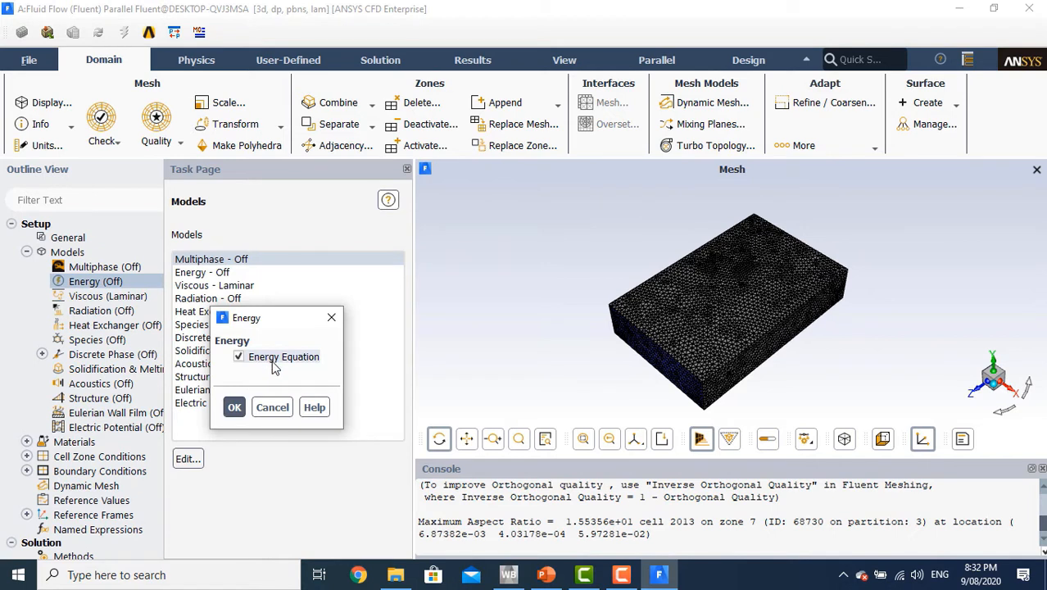
{"action": "left_click", "coordinate": [235, 407]}
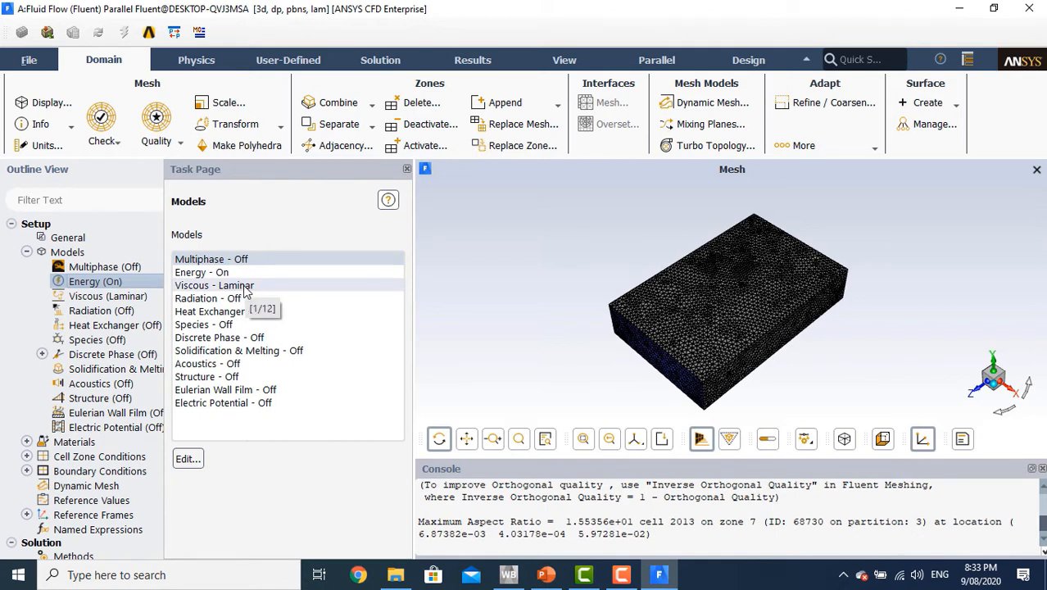
{"action": "left_click", "coordinate": [27, 252]}
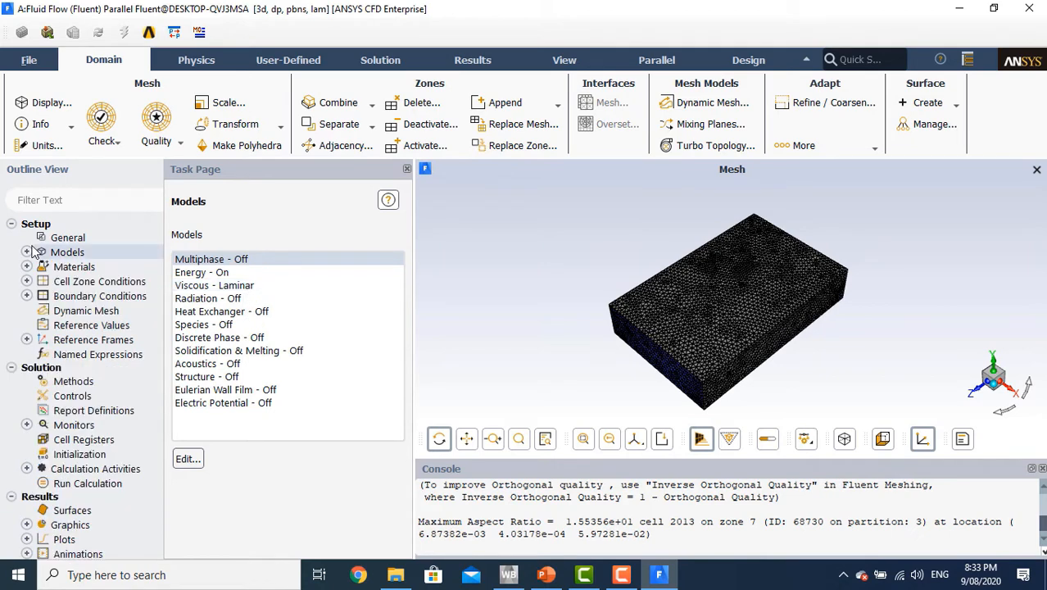
Open the heat_source cell zone conditions, enable Source Terms for the aluminum solid and show its source settings
{"action": "double_click", "coordinate": [49, 282]}
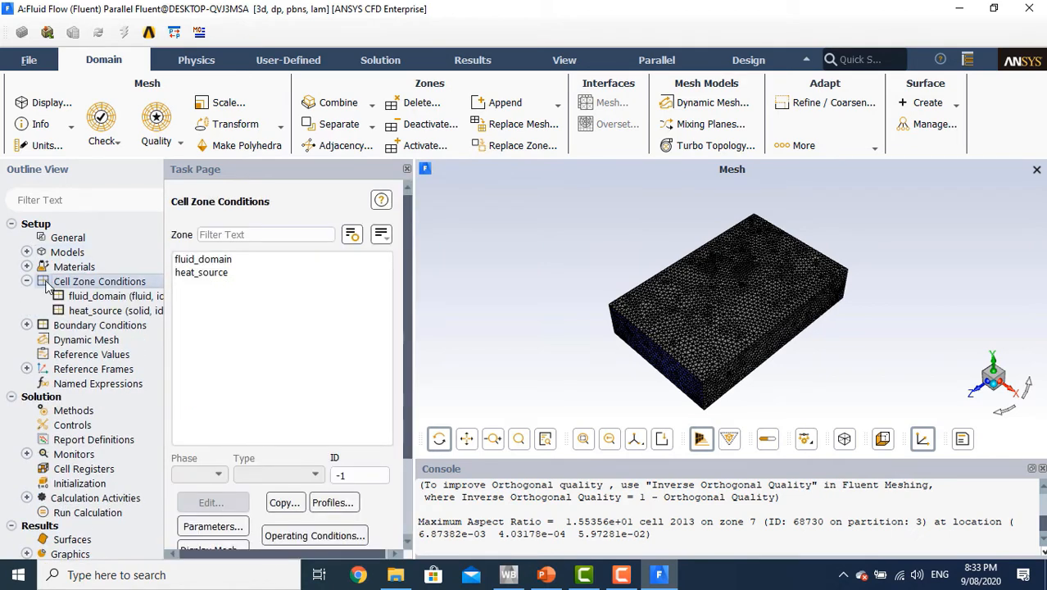
{"action": "left_click", "coordinate": [219, 275]}
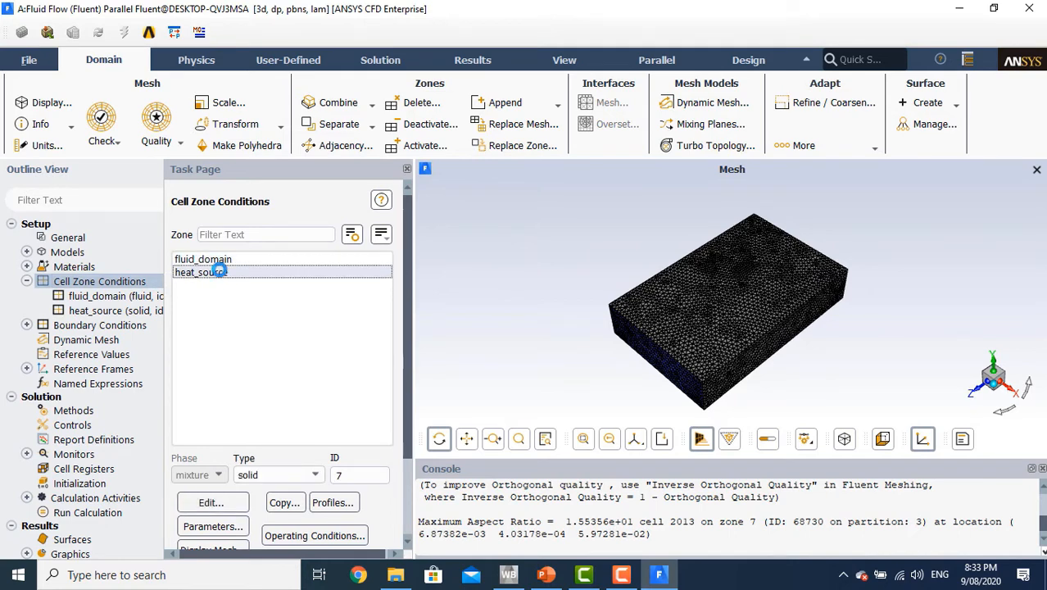
{"action": "double_click", "coordinate": [217, 274]}
{"action": "left_click_drag", "start_coordinate": [291, 254], "coordinate": [288, 188]}
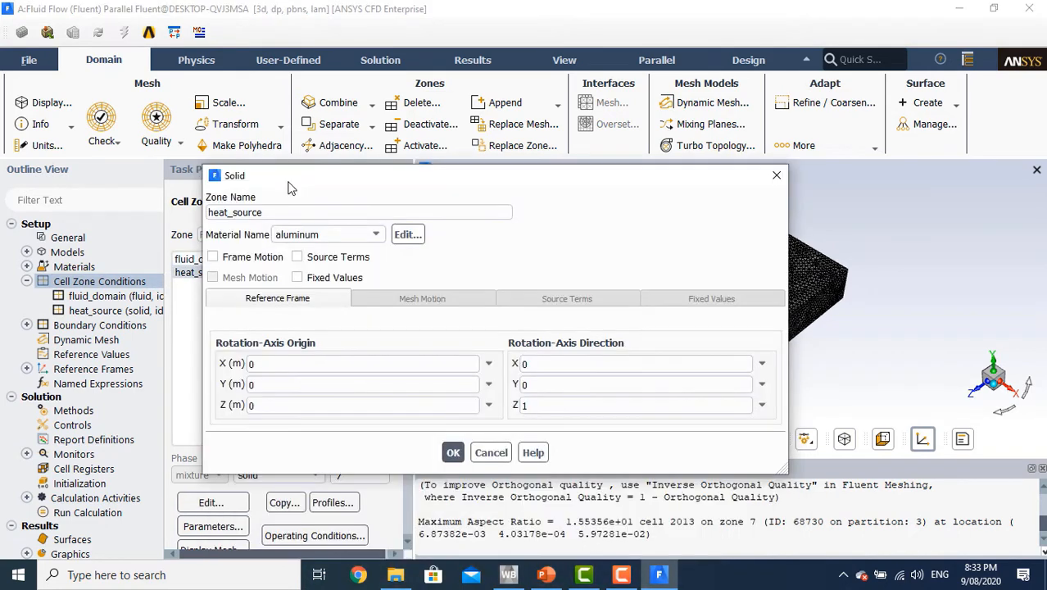
{"action": "left_click", "coordinate": [312, 260]}
{"action": "left_click", "coordinate": [547, 305]}
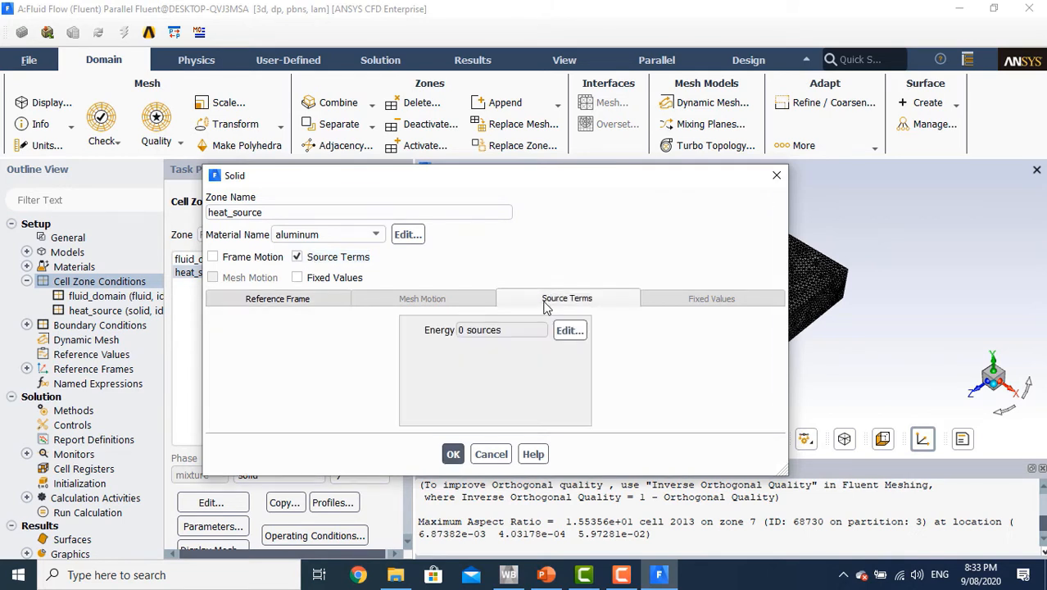
Add one constant energy source of 40000 w/m3 to the heat_source zone
{"action": "left_click", "coordinate": [569, 332]}
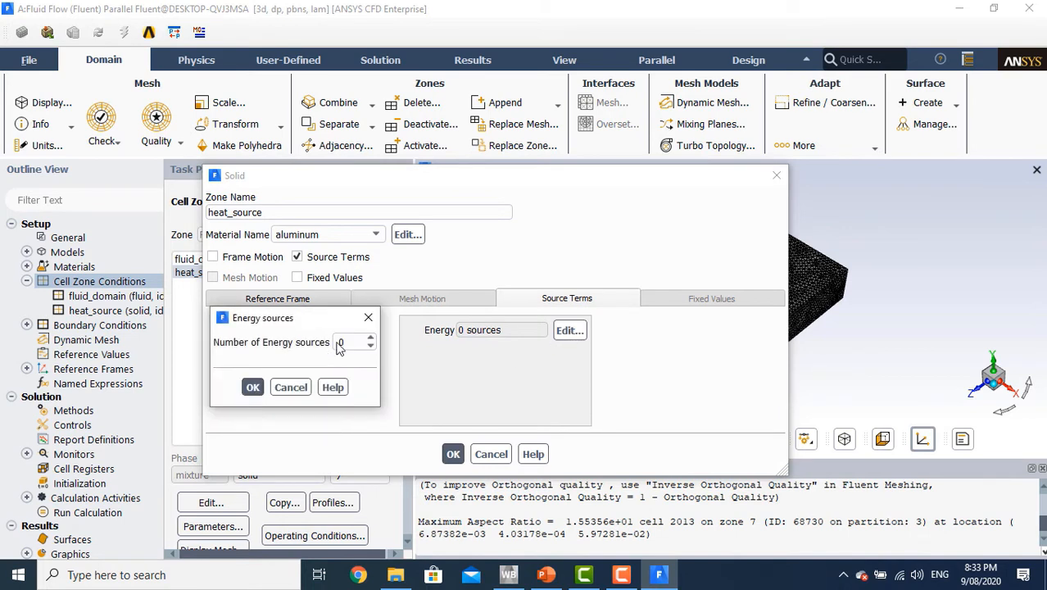
{"action": "left_click", "coordinate": [372, 340]}
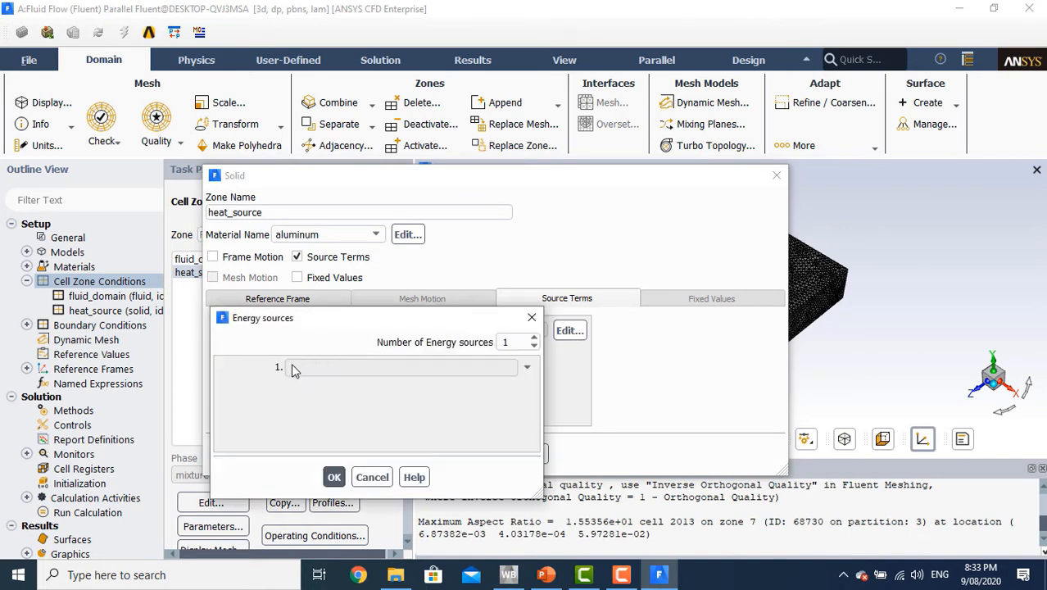
{"action": "left_click", "coordinate": [528, 369]}
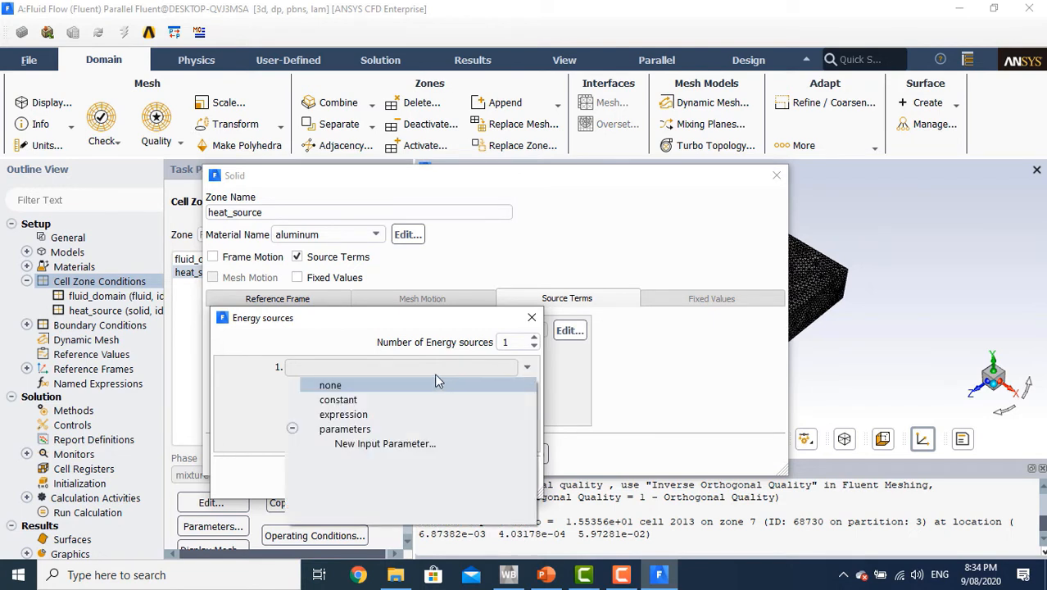
{"action": "left_click", "coordinate": [372, 408]}
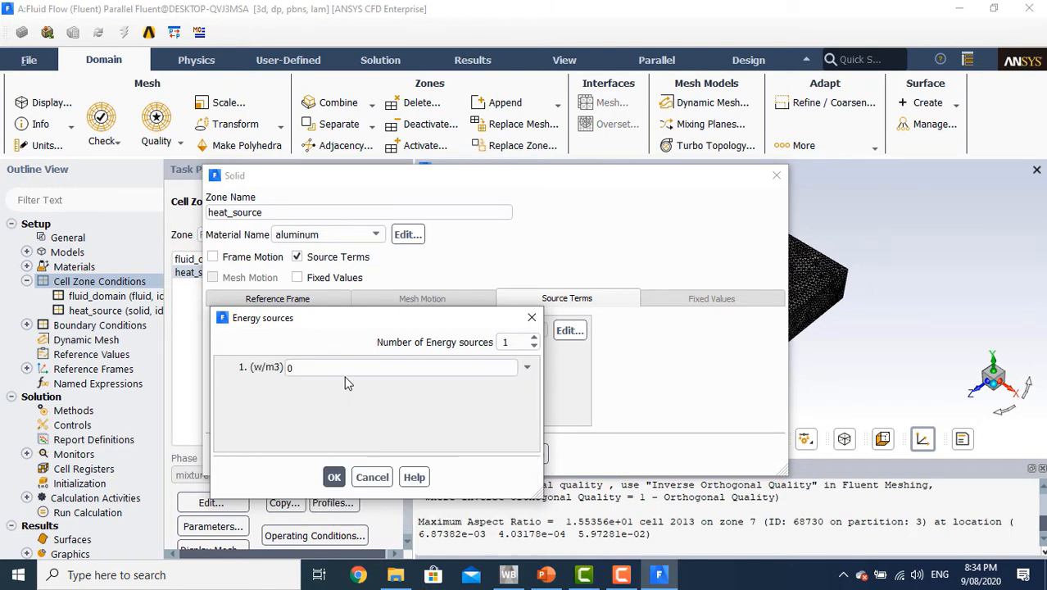
{"action": "type", "text": "40000"}
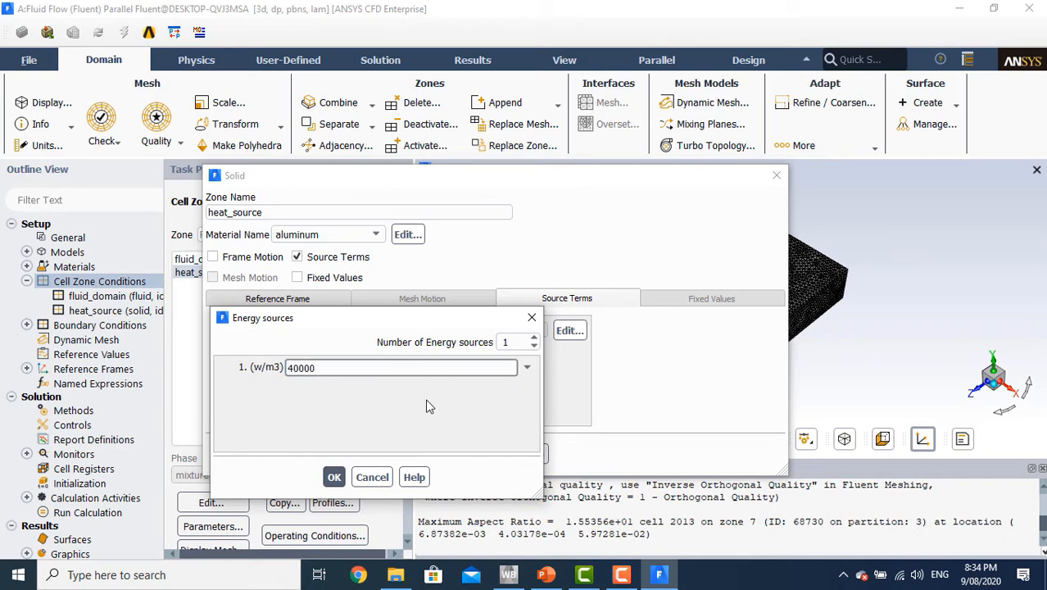
{"action": "left_click", "coordinate": [334, 477]}
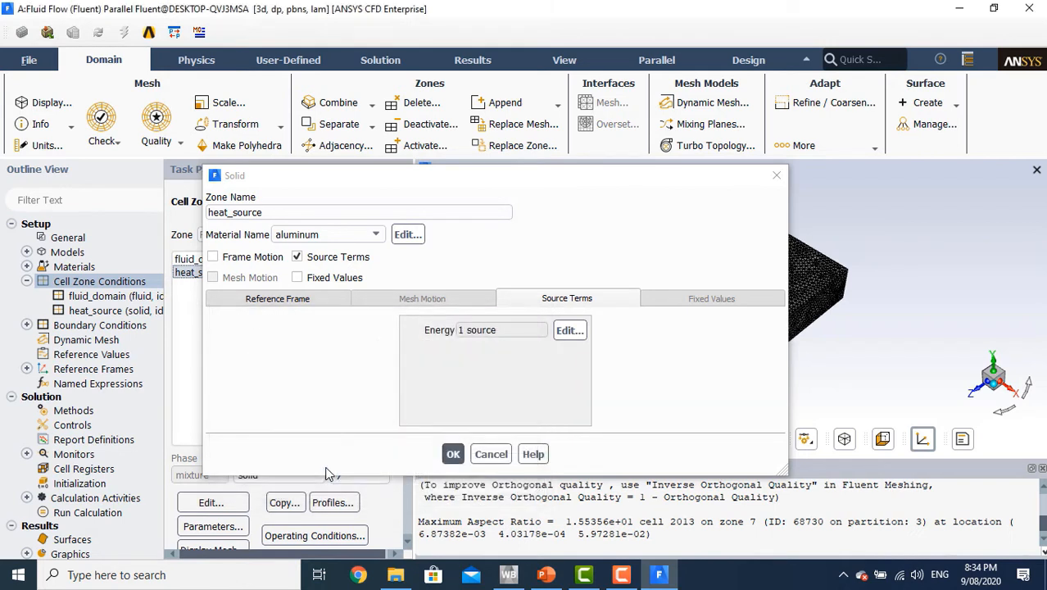
Confirm the heat_source zone settings and show the boundary conditions list
{"action": "left_click", "coordinate": [446, 456]}
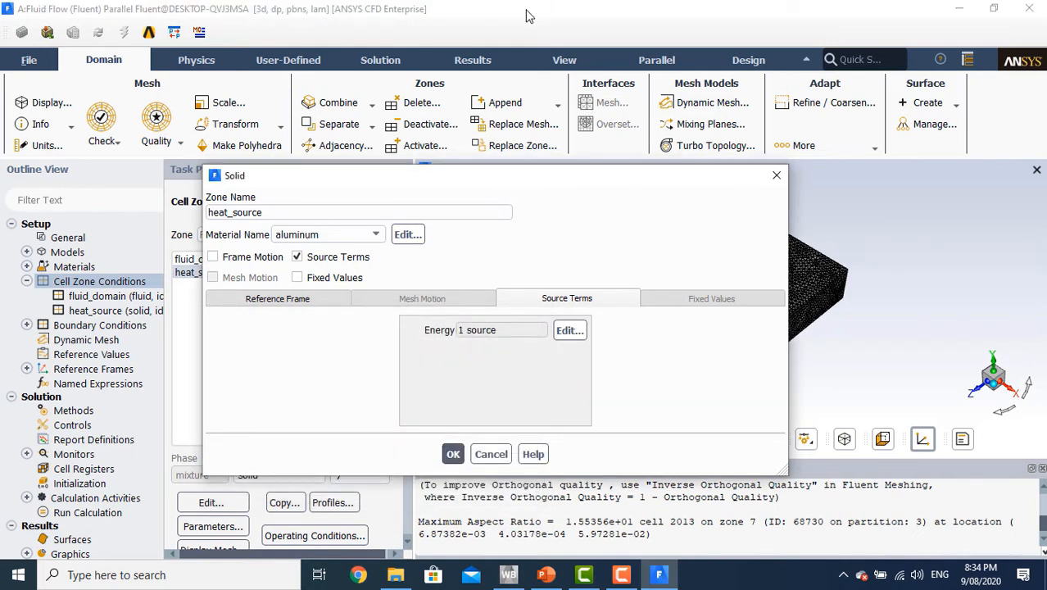
{"action": "left_click", "coordinate": [27, 281]}
{"action": "double_click", "coordinate": [45, 297]}
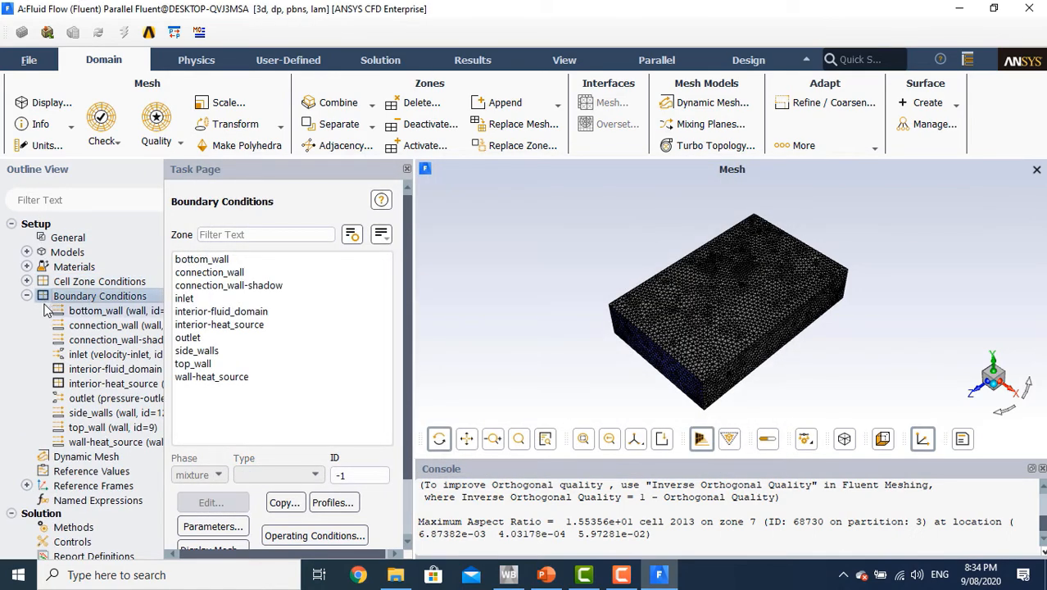
Set the thermal condition of bottom_wall to via System Coupling
{"action": "left_click", "coordinate": [211, 259]}
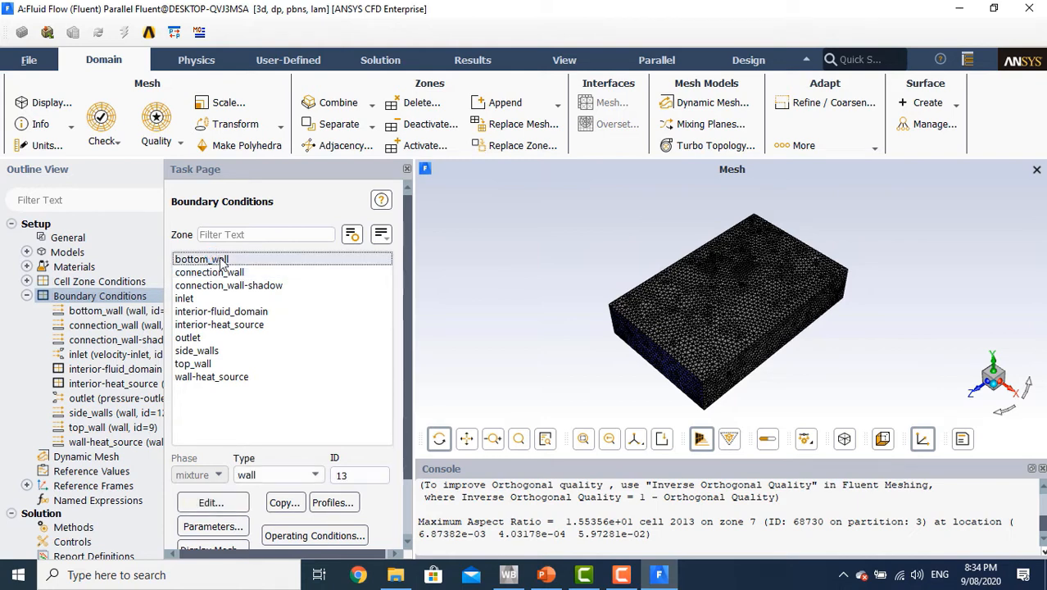
{"action": "double_click", "coordinate": [220, 260]}
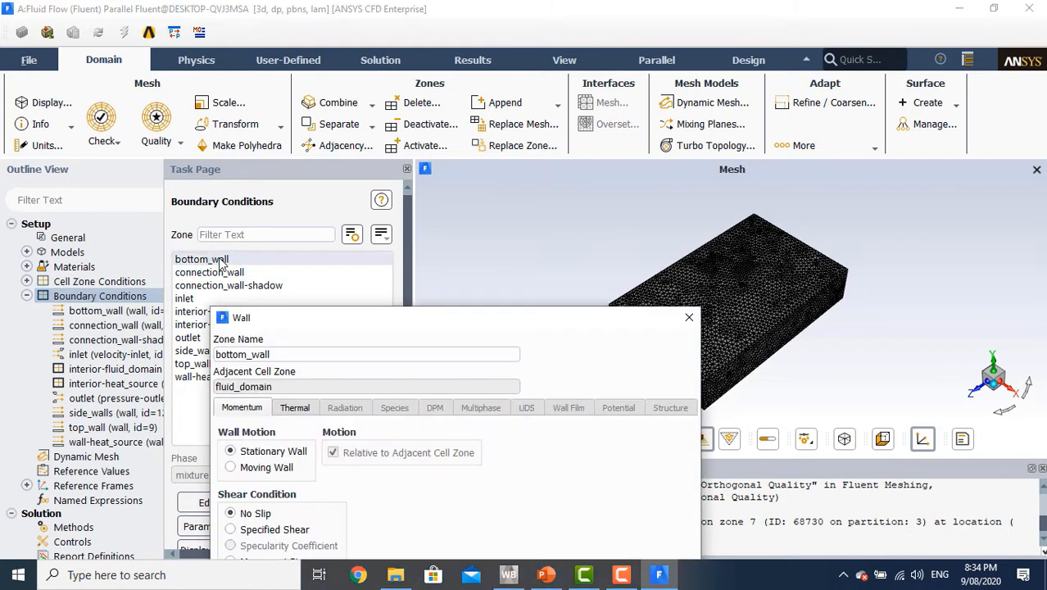
{"action": "left_click", "coordinate": [295, 407]}
{"action": "left_click_drag", "start_coordinate": [342, 323], "coordinate": [346, 225]}
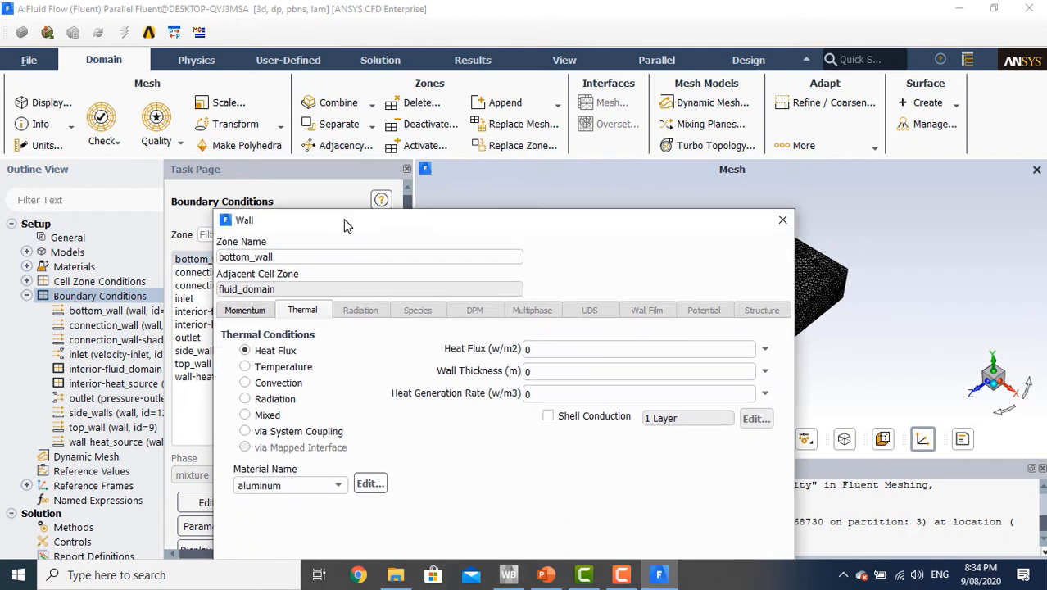
{"action": "left_click", "coordinate": [303, 434]}
{"action": "left_click_drag", "start_coordinate": [416, 230], "coordinate": [410, 135]}
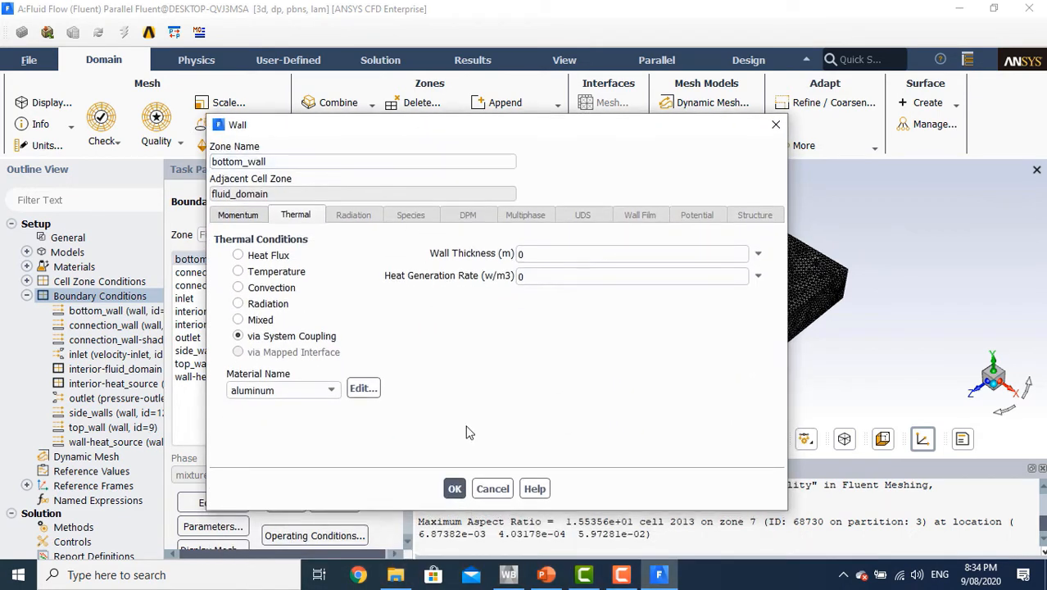
{"action": "left_click", "coordinate": [456, 488]}
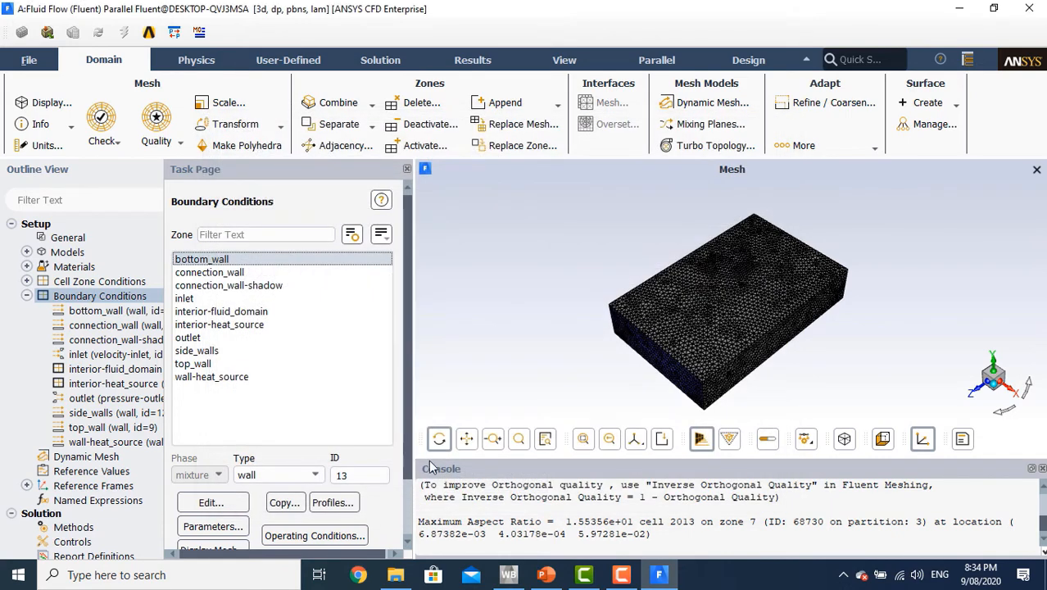
Check the thermal condition of connection_wall and accept it as Coupled
{"action": "left_click", "coordinate": [233, 272]}
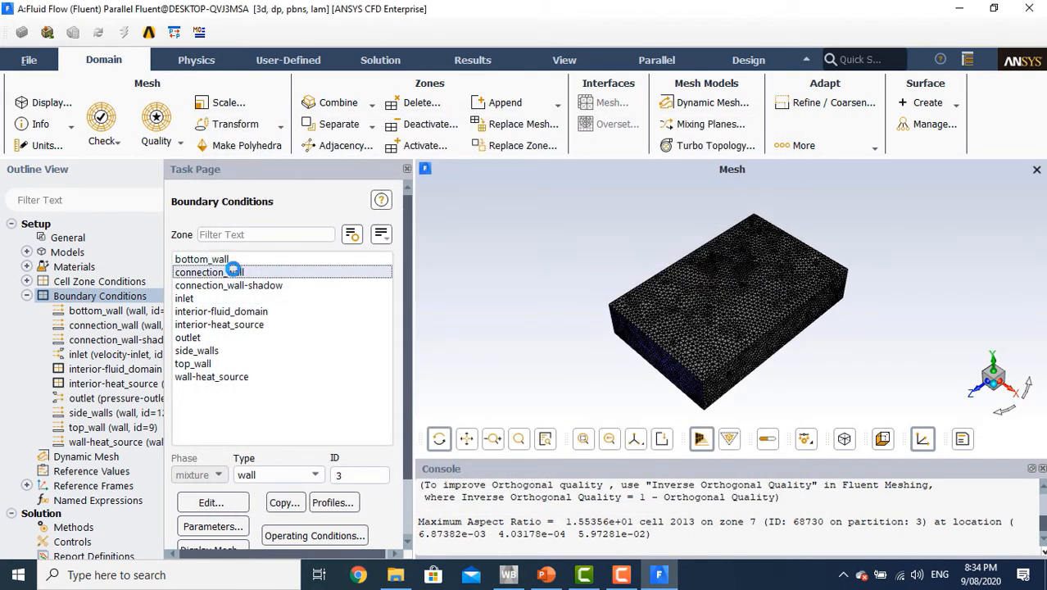
{"action": "double_click", "coordinate": [233, 272]}
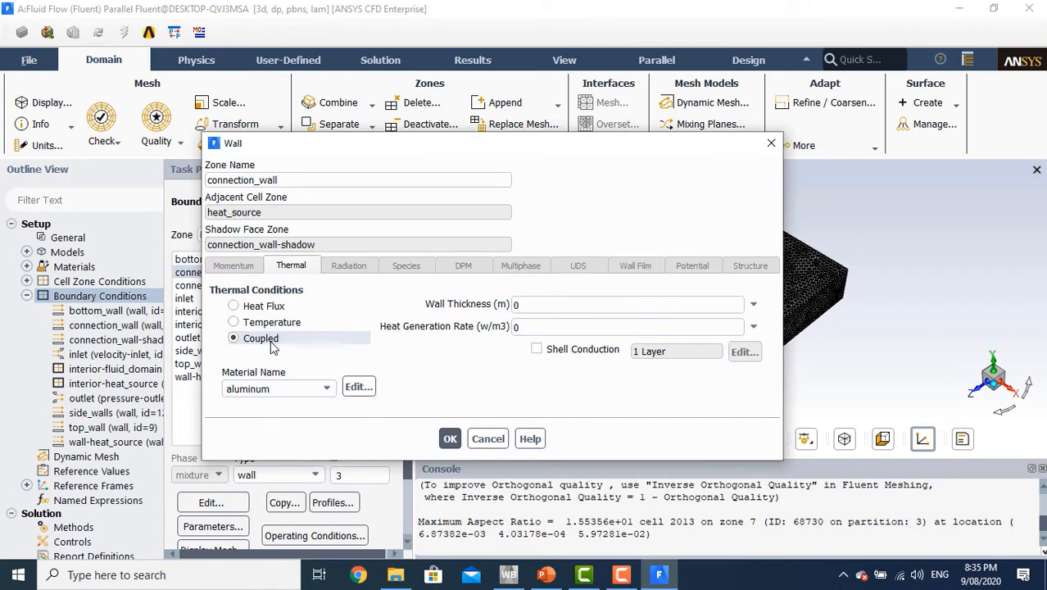
{"action": "left_click", "coordinate": [450, 439]}
Set the thermal condition of side_walls to via System Coupling
{"action": "left_click", "coordinate": [211, 338]}
{"action": "left_click", "coordinate": [223, 351]}
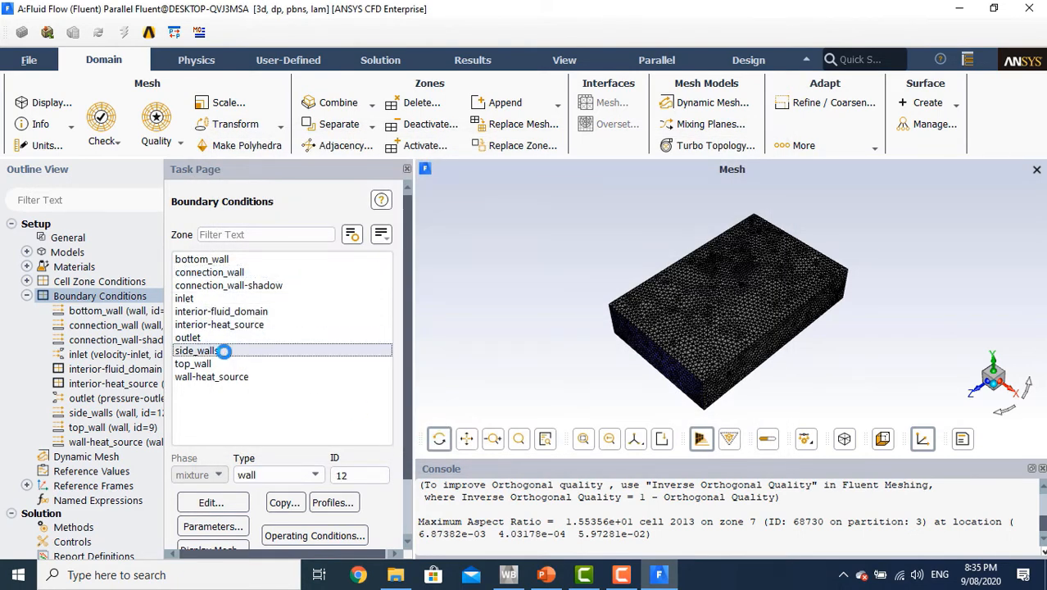
{"action": "double_click", "coordinate": [223, 351]}
{"action": "left_click_drag", "start_coordinate": [295, 319], "coordinate": [297, 85]}
{"action": "left_click", "coordinate": [291, 168]}
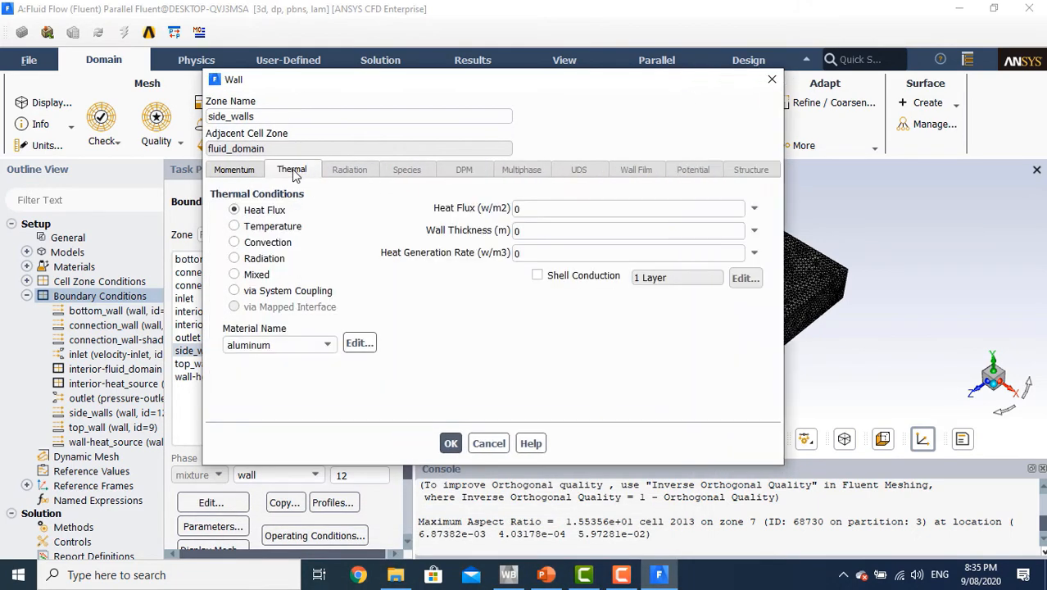
{"action": "left_click", "coordinate": [286, 294]}
{"action": "left_click", "coordinate": [450, 442]}
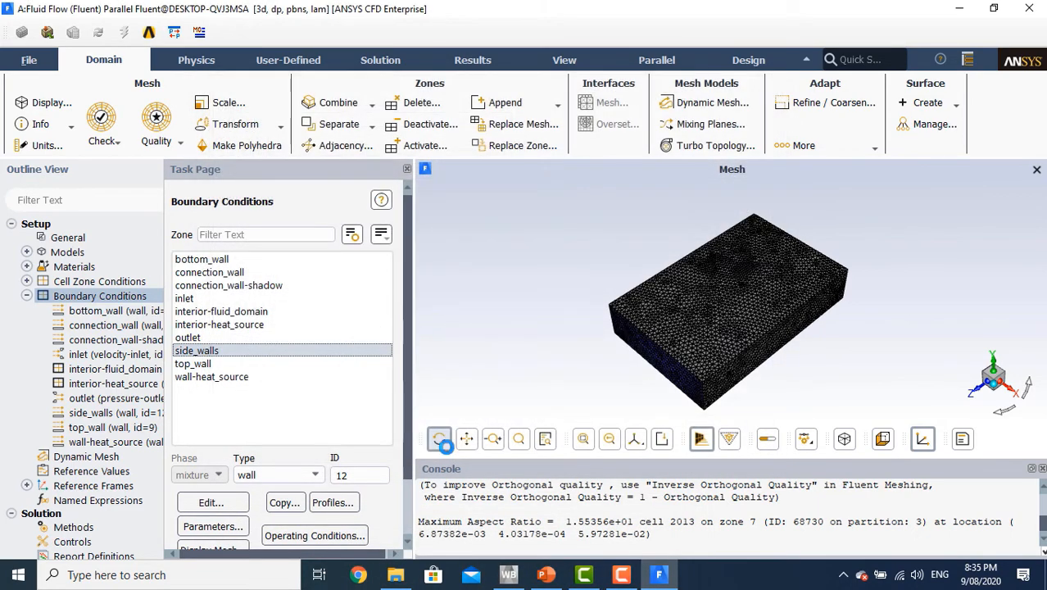
Set the thermal condition of top_wall to via System Coupling and select the wall-heat_source boundary
{"action": "left_click", "coordinate": [197, 364]}
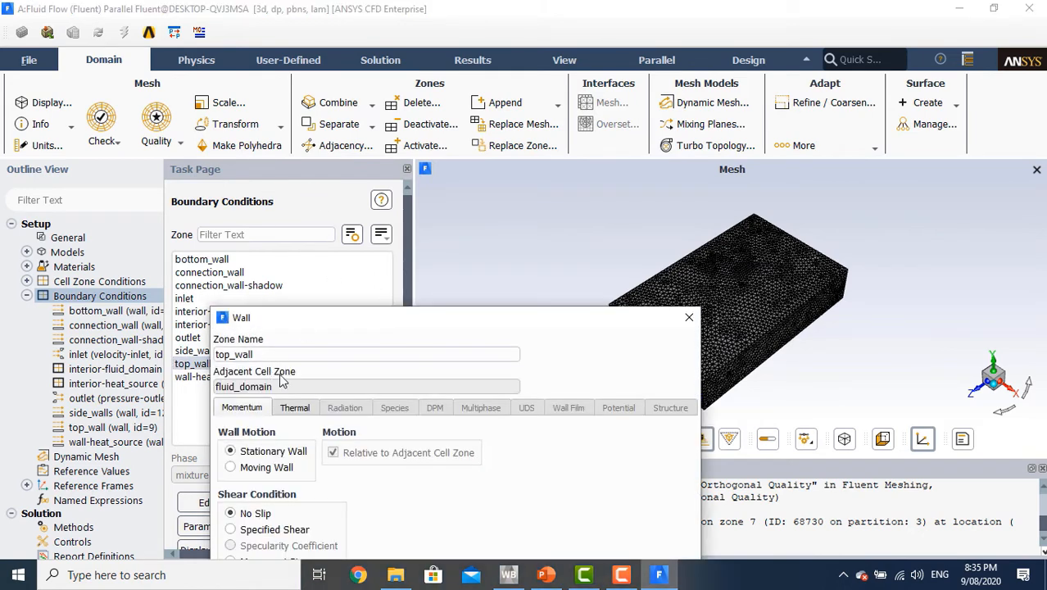
{"action": "left_click", "coordinate": [260, 179]}
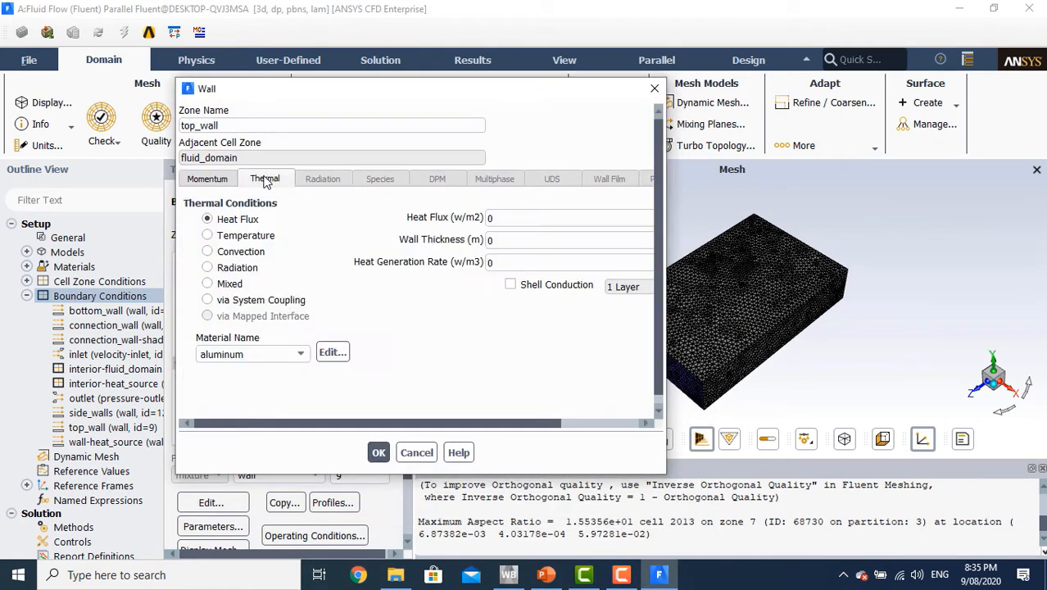
{"action": "left_click", "coordinate": [250, 300]}
{"action": "left_click", "coordinate": [423, 452]}
{"action": "left_click", "coordinate": [213, 377]}
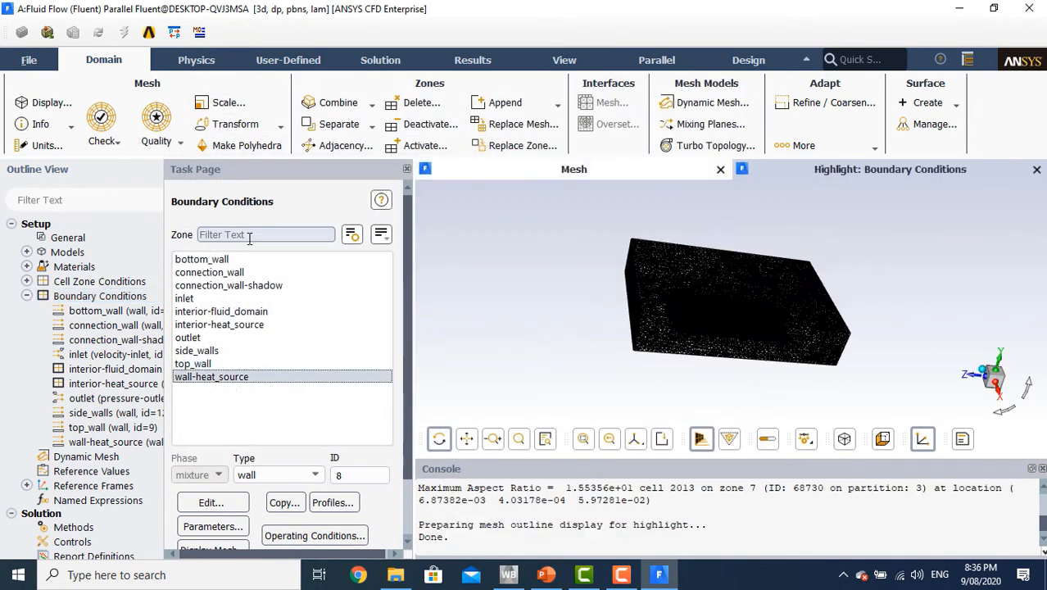
Set the inlet's velocity magnitude to 0.001 m/s and its temperature to 290 K
{"action": "double_click", "coordinate": [185, 299]}
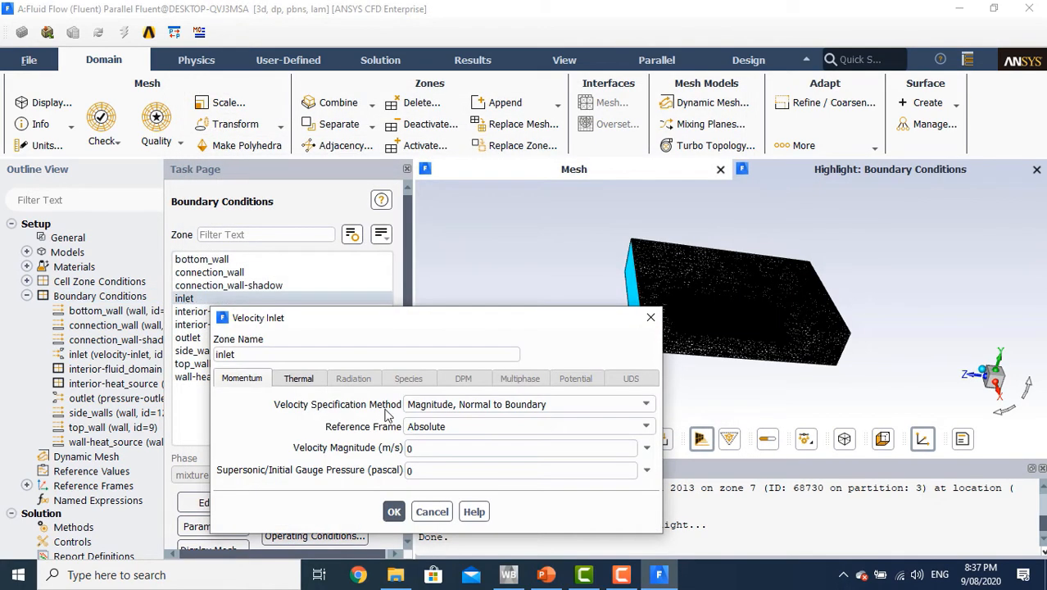
{"action": "left_click", "coordinate": [422, 448]}
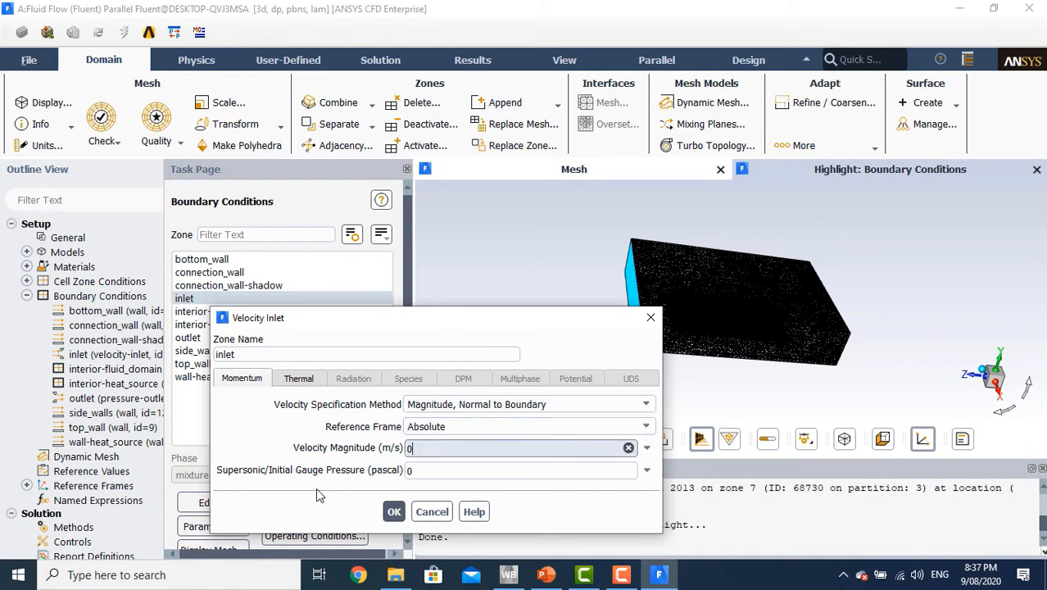
{"action": "type", "text": "."}
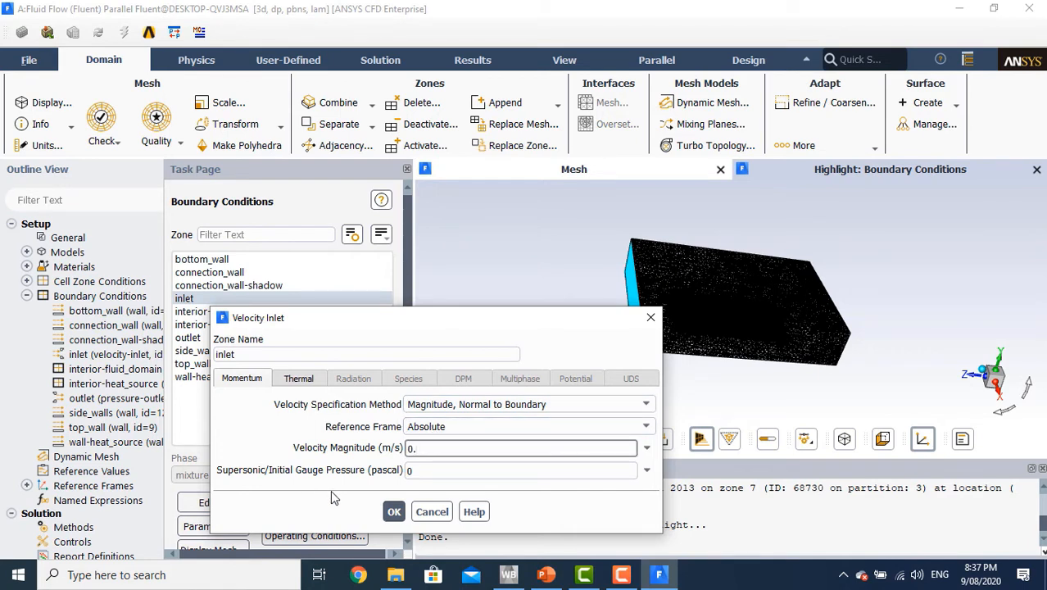
{"action": "type", "text": "001"}
{"action": "left_click", "coordinate": [300, 379]}
{"action": "left_click", "coordinate": [334, 403]}
{"action": "double_click", "coordinate": [335, 403]}
{"action": "type", "text": "290"}
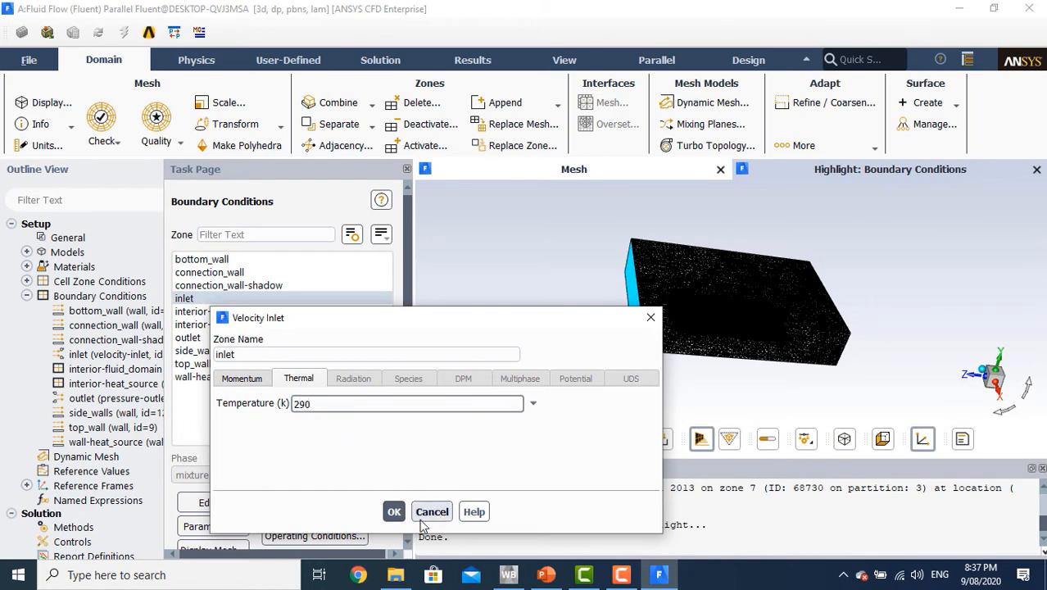
{"action": "left_click", "coordinate": [394, 511]}
Change the outlet boundary type to outflow and accept a flow rate weighting of 1
{"action": "left_click", "coordinate": [188, 337]}
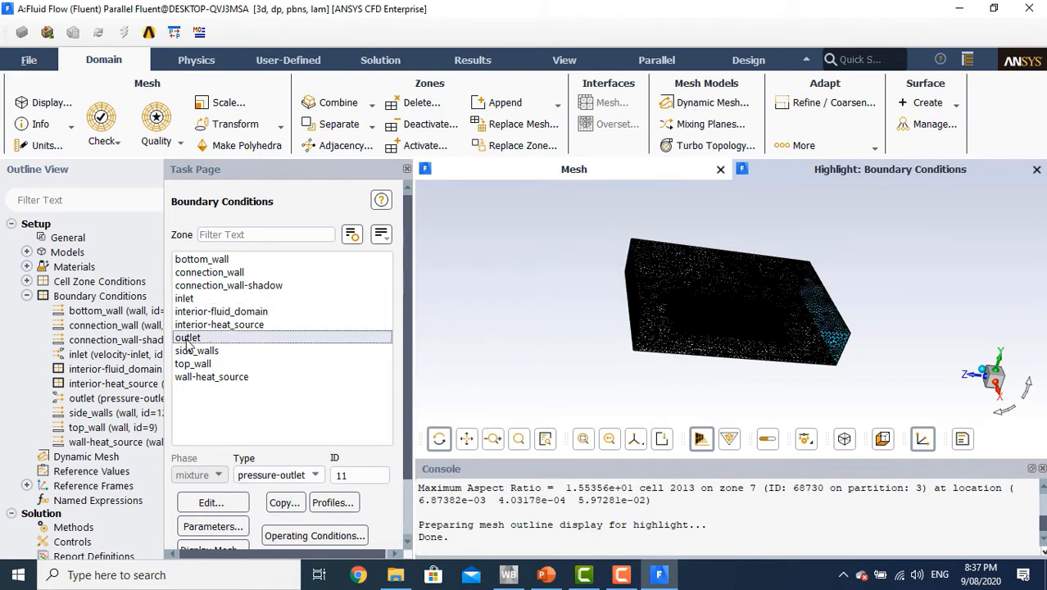
{"action": "left_click", "coordinate": [273, 480]}
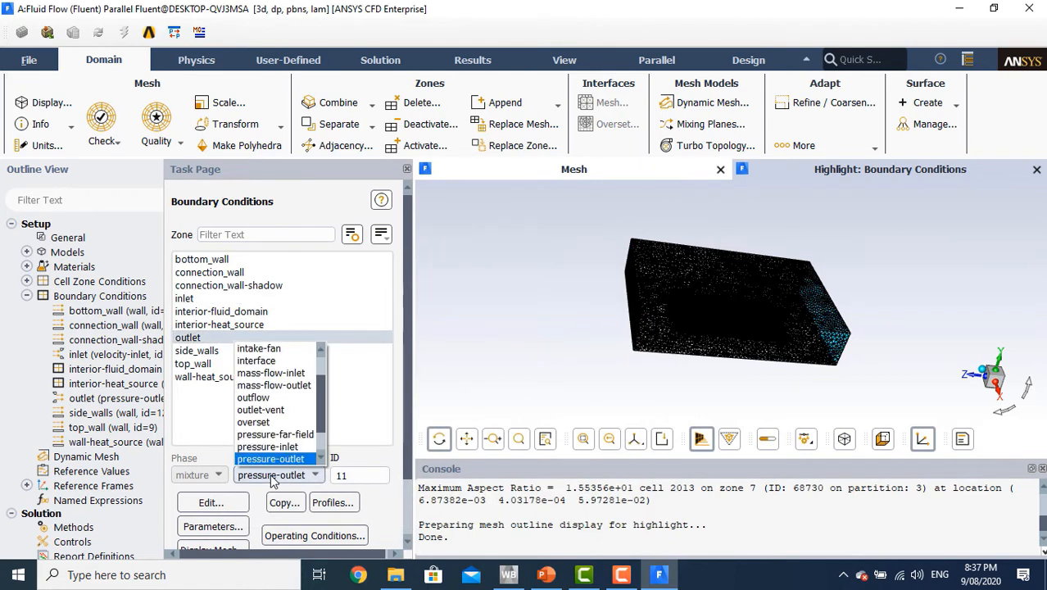
{"action": "left_click", "coordinate": [275, 398]}
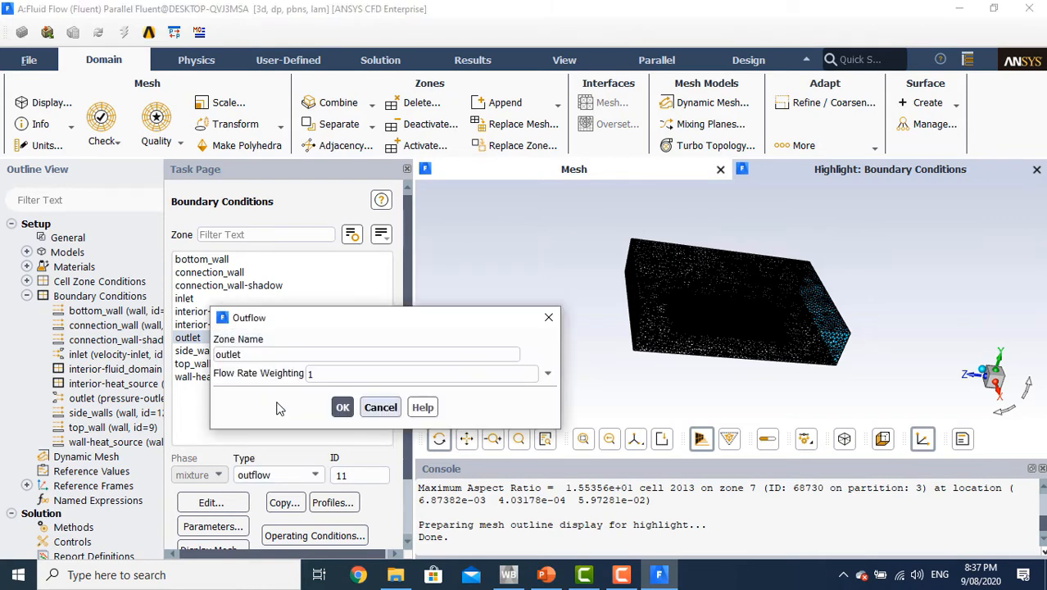
{"action": "left_click", "coordinate": [342, 407]}
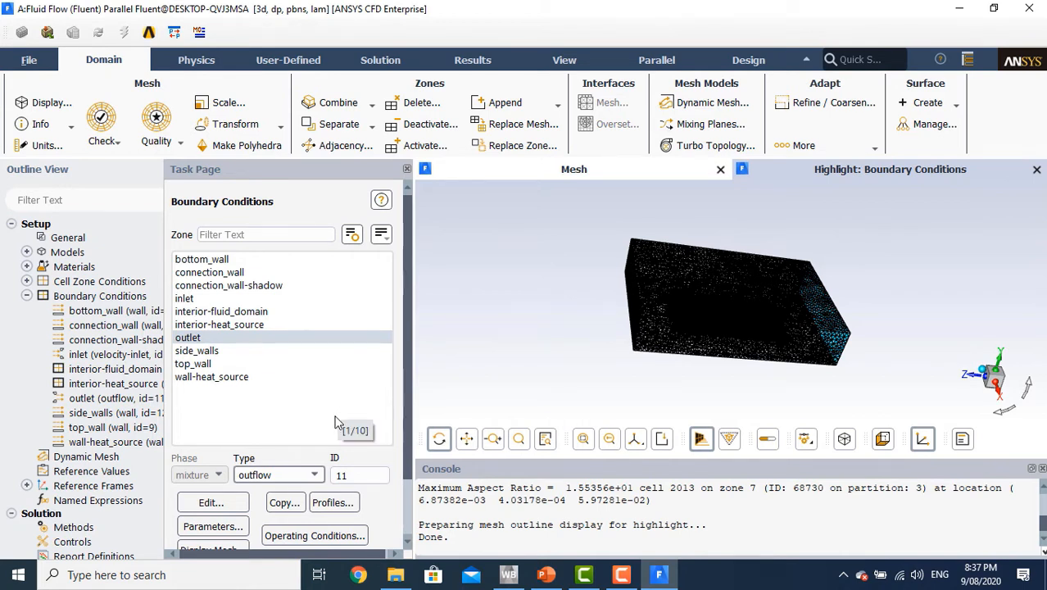
In the solution methods, set the pressure-velocity coupling scheme to SIMPLEC and the gradient to Green-Gauss Cell Based
{"action": "left_click", "coordinate": [27, 296]}
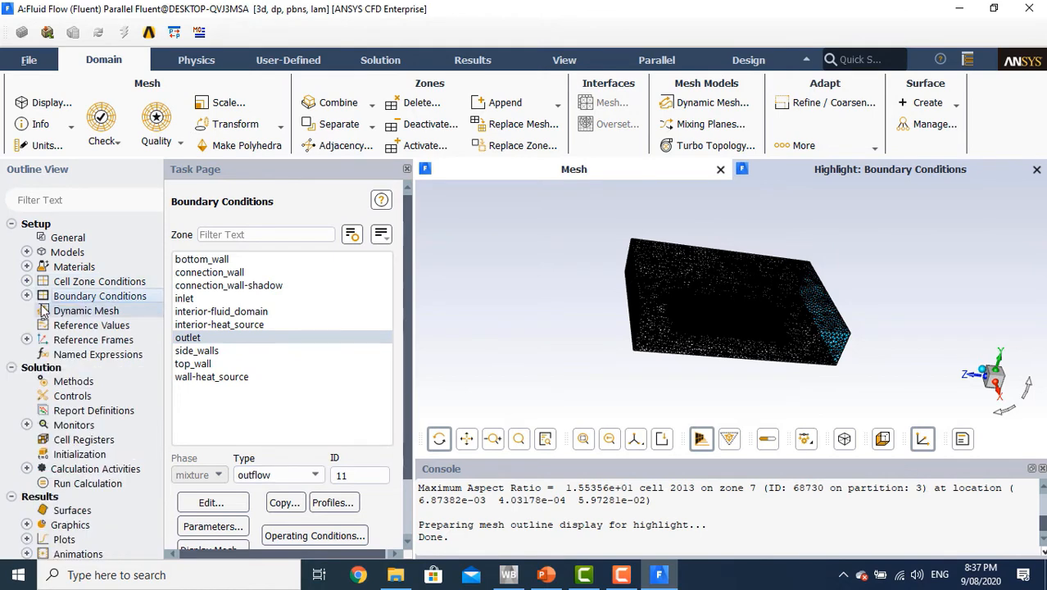
{"action": "left_click", "coordinate": [66, 383]}
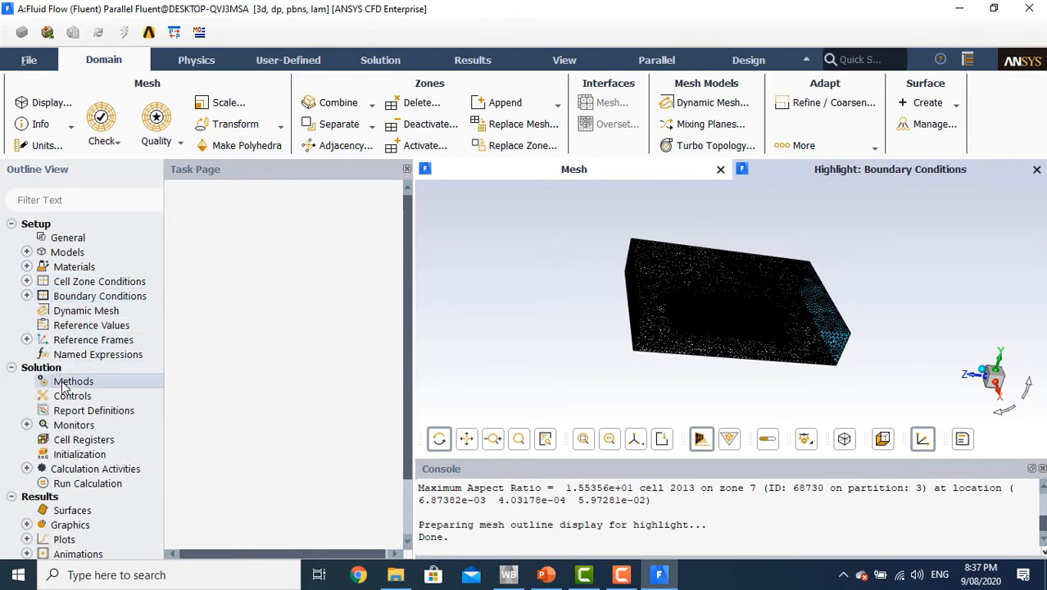
{"action": "left_click", "coordinate": [270, 263]}
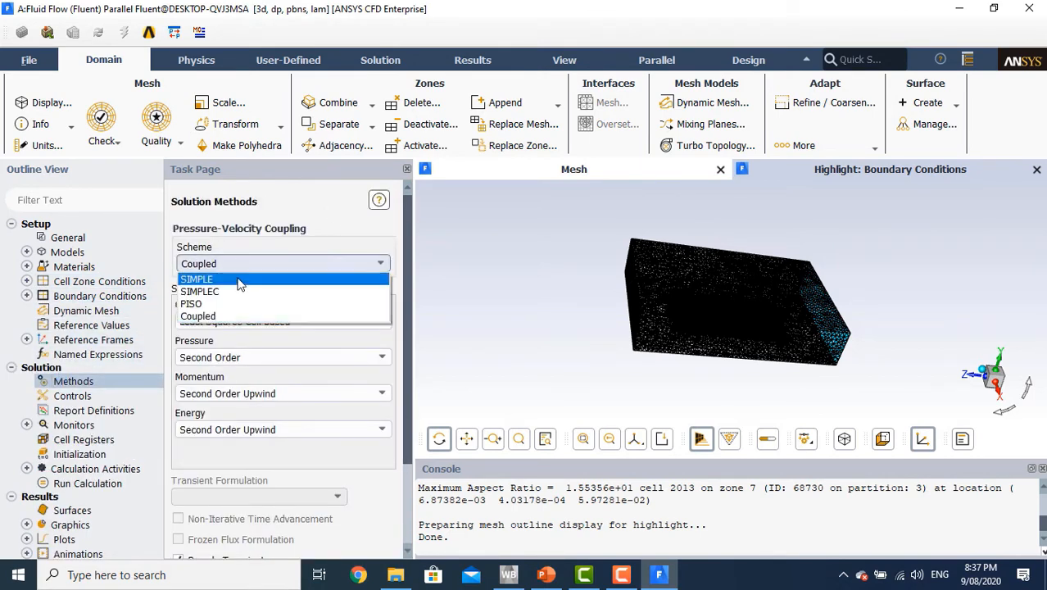
{"action": "left_click", "coordinate": [241, 291]}
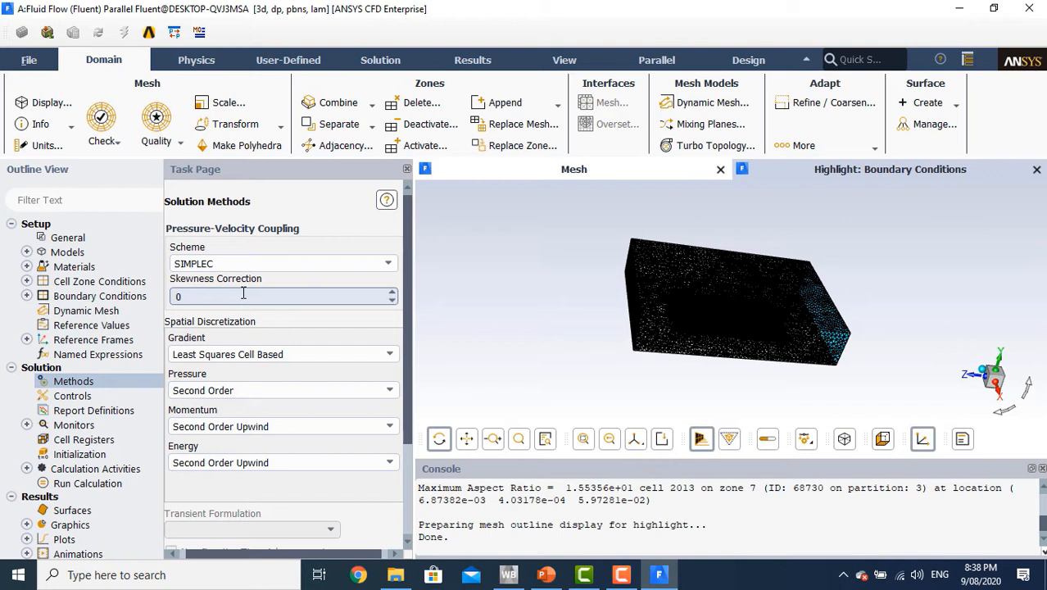
{"action": "left_click", "coordinate": [289, 356]}
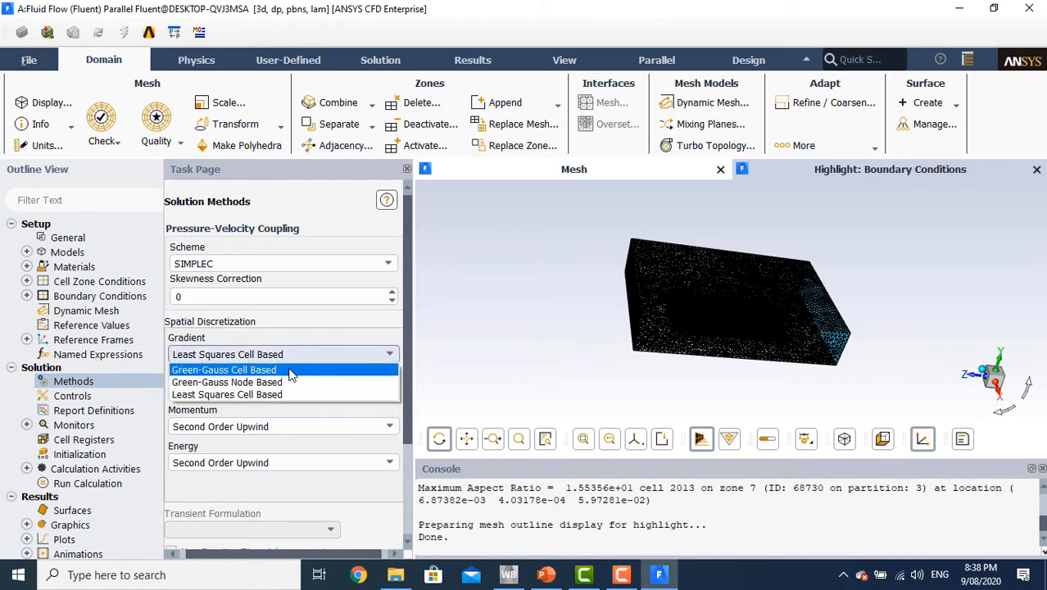
{"action": "left_click", "coordinate": [290, 370]}
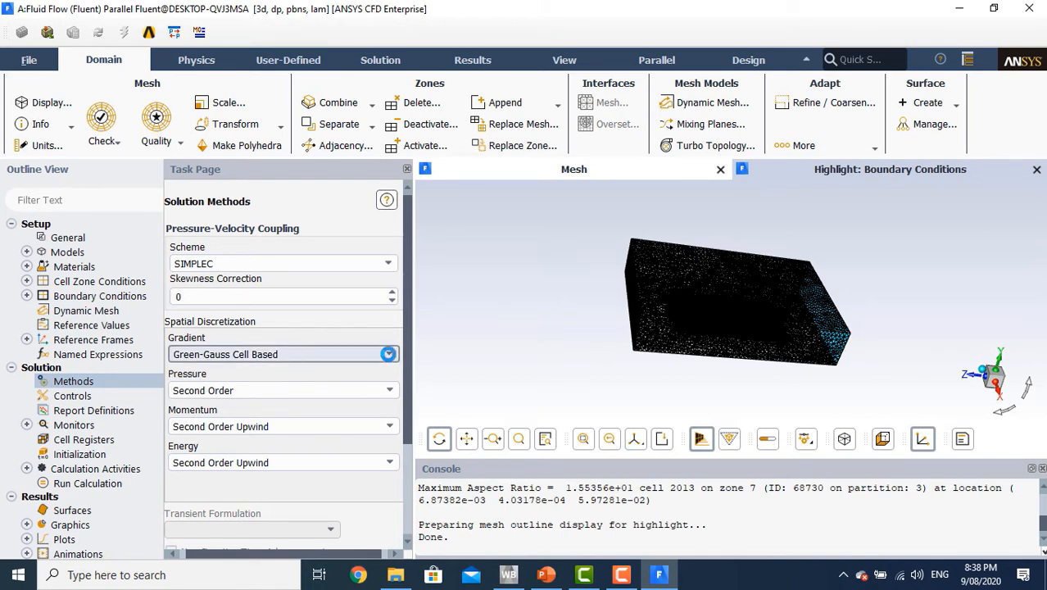
{"action": "scroll", "coordinate": [404, 336], "scroll_direction": "down", "scroll_amount": 1}
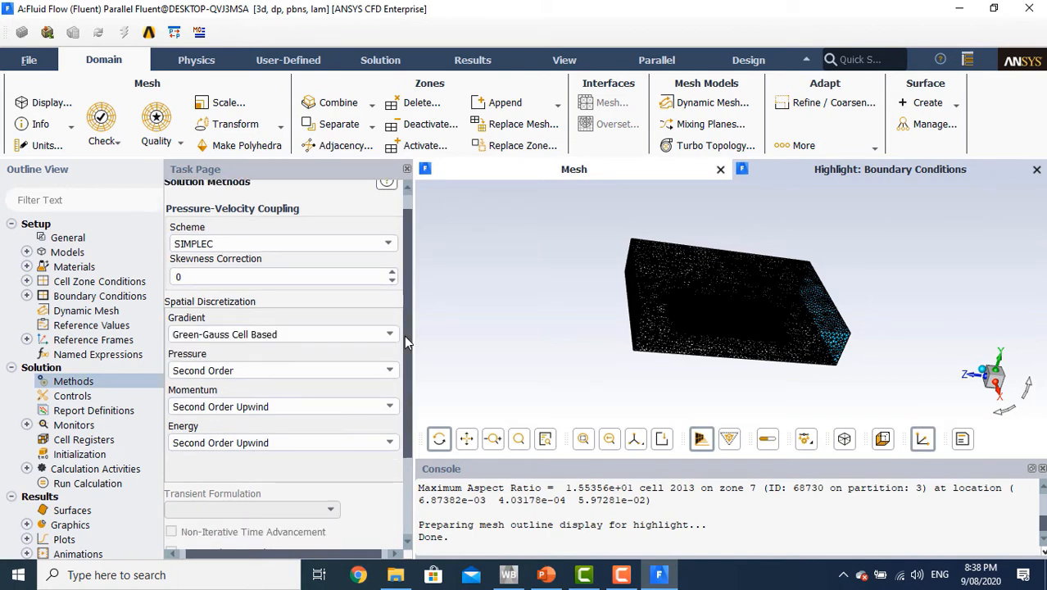
{"action": "left_click_drag", "start_coordinate": [405, 335], "coordinate": [416, 283]}
In the residual monitors, set the absolute convergence criteria for z-velocity and y-velocity to 1e-06
{"action": "left_click", "coordinate": [70, 395]}
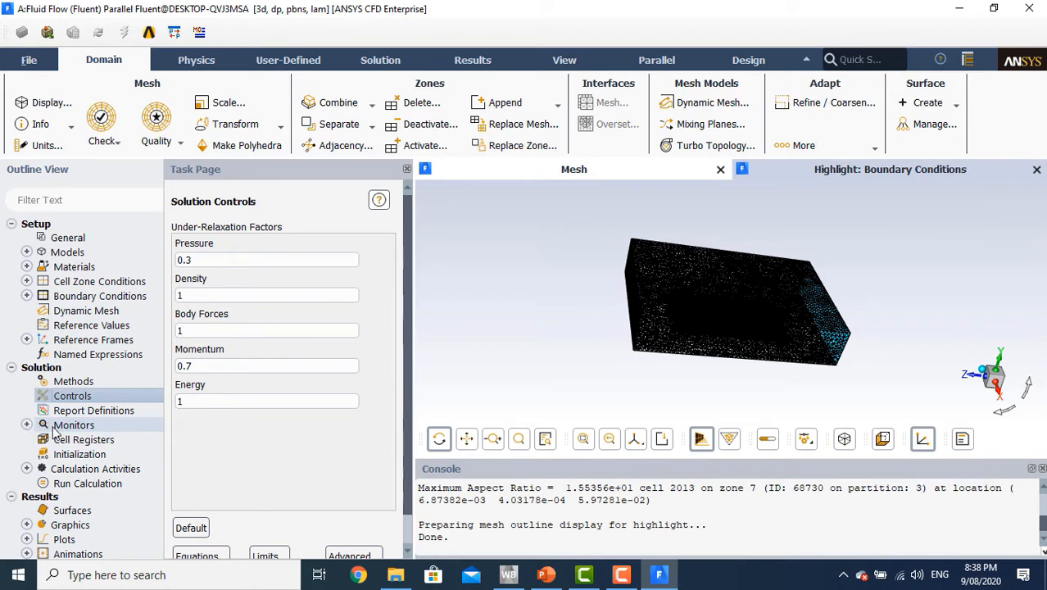
{"action": "left_click", "coordinate": [27, 425]}
{"action": "double_click", "coordinate": [78, 441]}
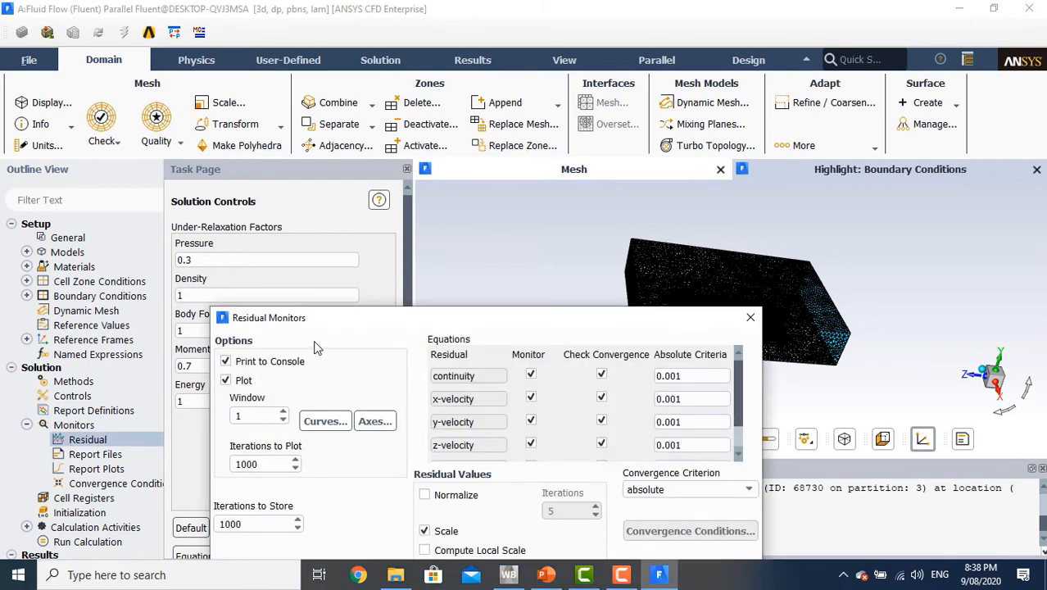
{"action": "left_click_drag", "start_coordinate": [319, 321], "coordinate": [296, 164]}
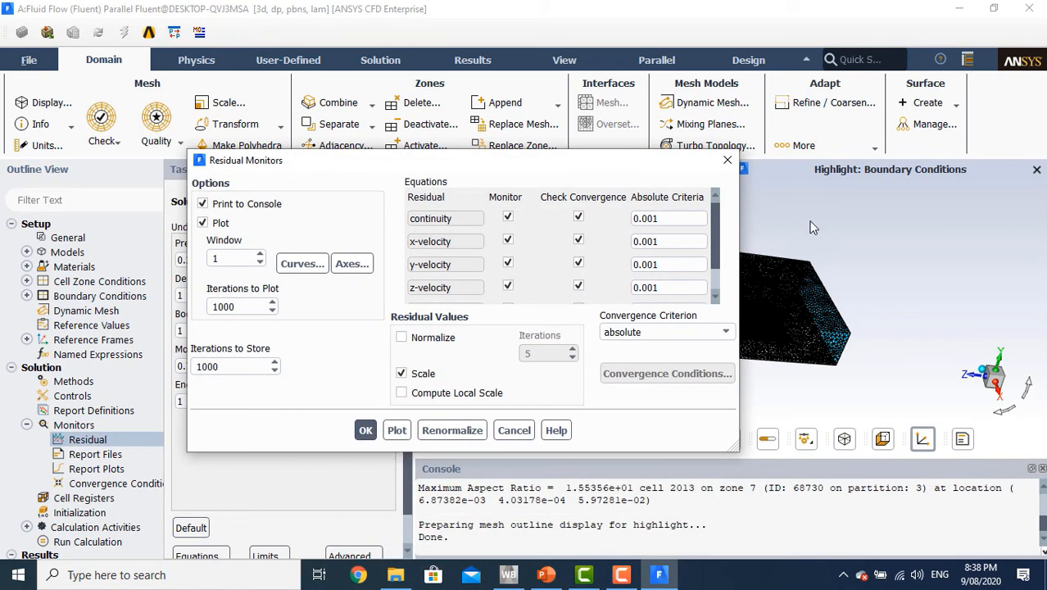
{"action": "scroll", "coordinate": [642, 257], "scroll_direction": "down", "scroll_amount": 1}
{"action": "left_click_drag", "start_coordinate": [682, 275], "coordinate": [573, 277]}
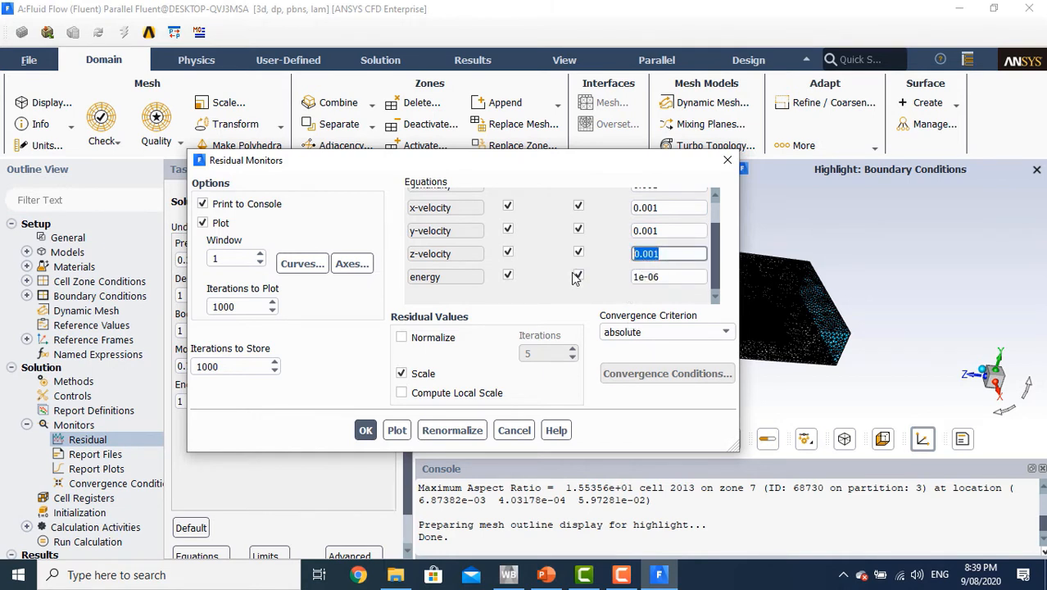
{"action": "type", "text": "1e-06"}
{"action": "left_click_drag", "start_coordinate": [680, 231], "coordinate": [564, 236]}
{"action": "type", "text": "1e-06"}
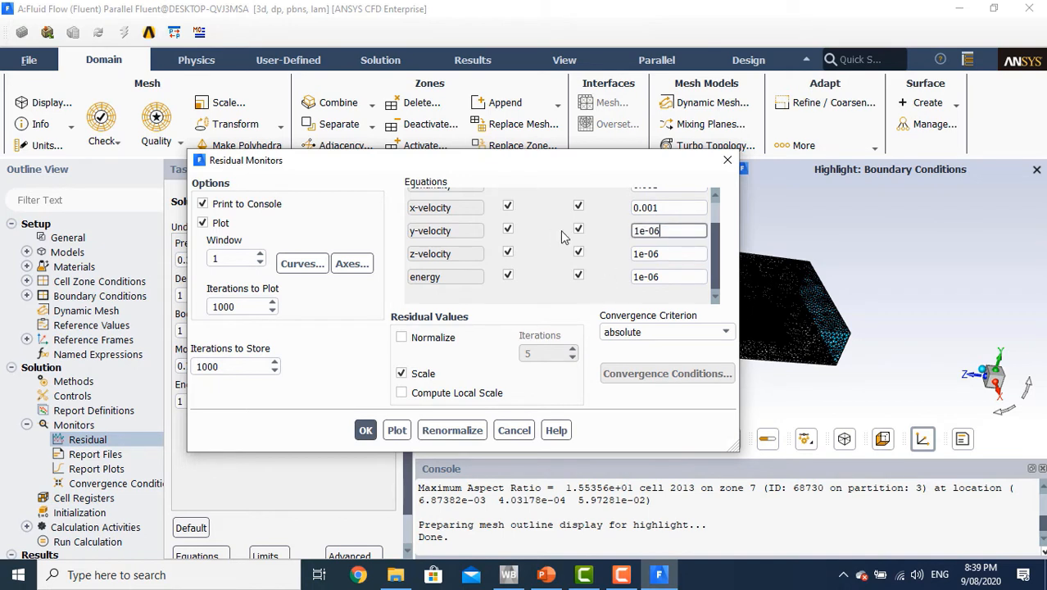
Set the absolute criteria for x-velocity and continuity to 1e-06 and accept the residual monitor settings
{"action": "left_click_drag", "start_coordinate": [721, 238], "coordinate": [721, 202]}
{"action": "left_click_drag", "start_coordinate": [684, 240], "coordinate": [450, 185]}
{"action": "type", "text": "1e-06"}
{"action": "left_click_drag", "start_coordinate": [714, 223], "coordinate": [636, 219]}
{"action": "type", "text": "1e-06"}
{"action": "left_click", "coordinate": [360, 433]}
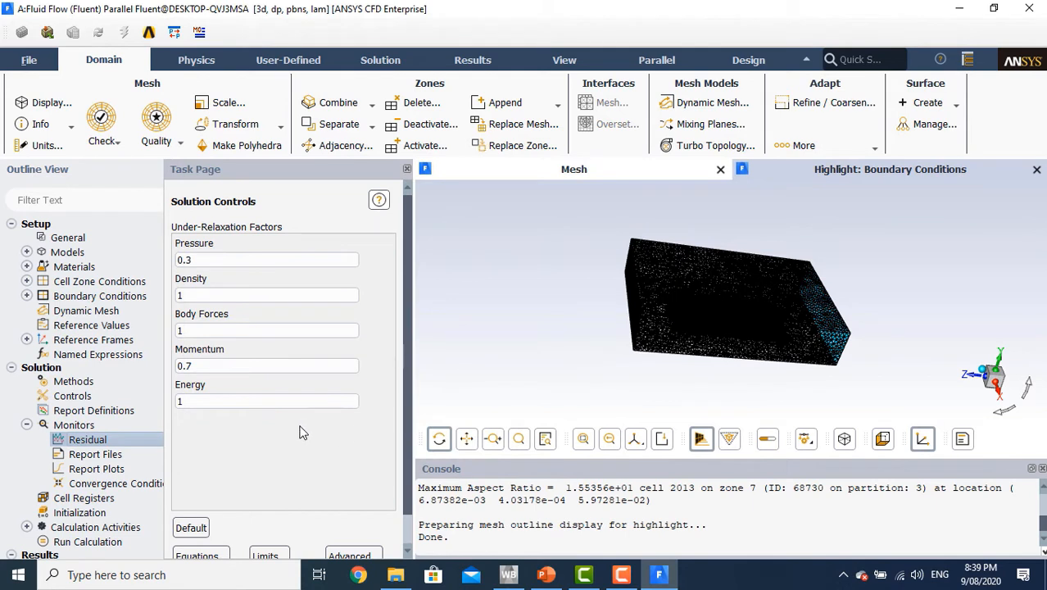
{"action": "left_click", "coordinate": [27, 425]}
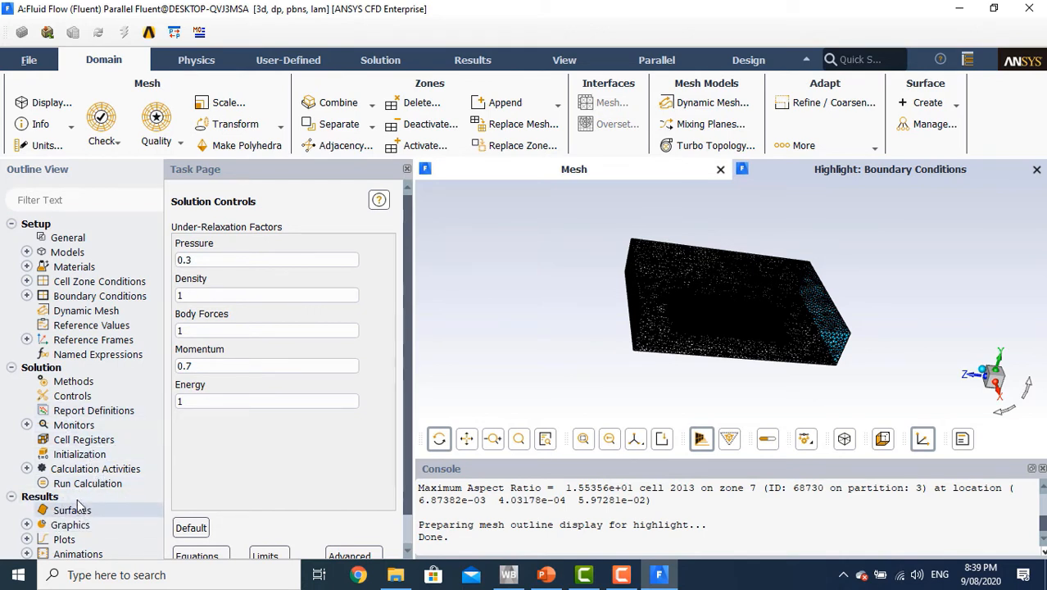
Initialize the solution with Standard Initialization computed from all-zones
{"action": "left_click", "coordinate": [82, 456]}
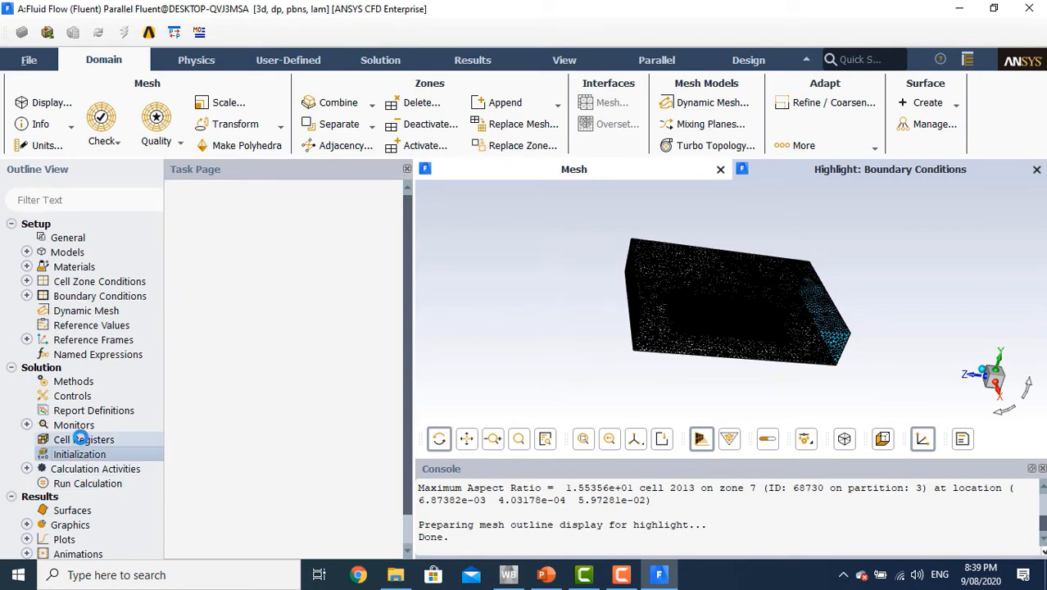
{"action": "left_click", "coordinate": [201, 262]}
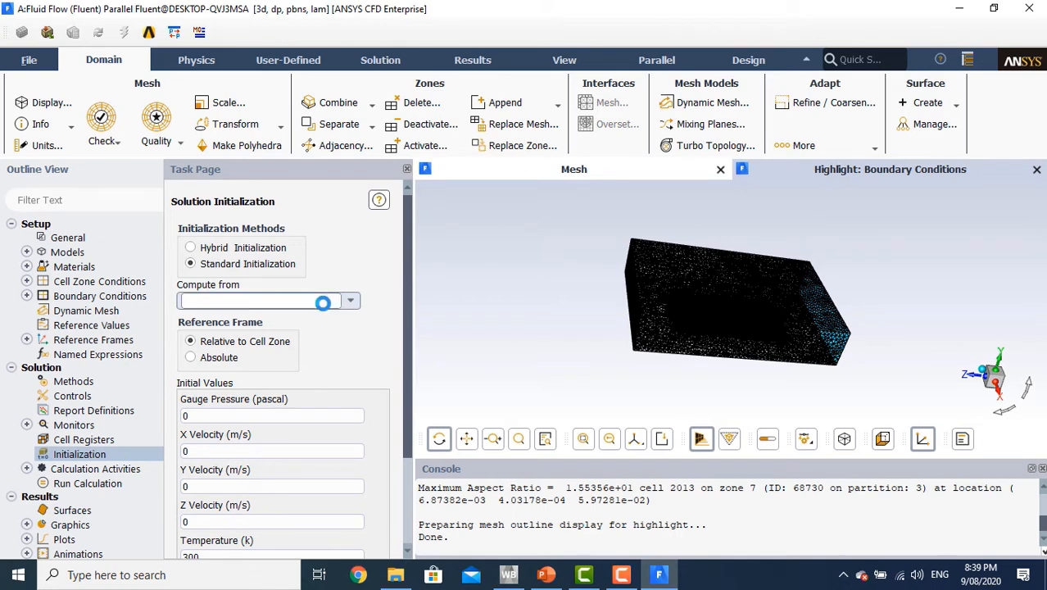
{"action": "left_click", "coordinate": [351, 300]}
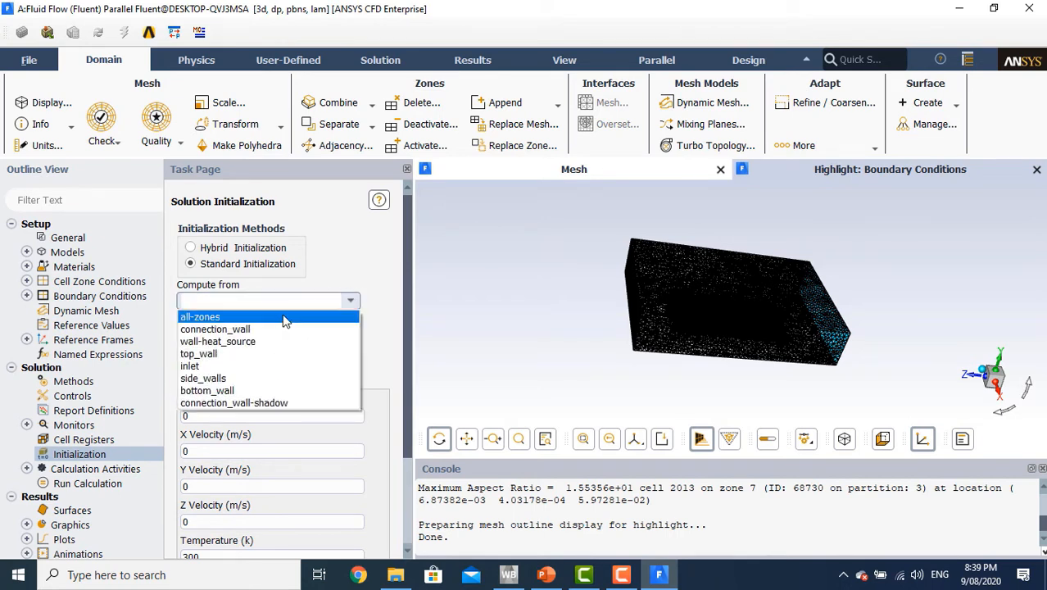
{"action": "left_click", "coordinate": [282, 319]}
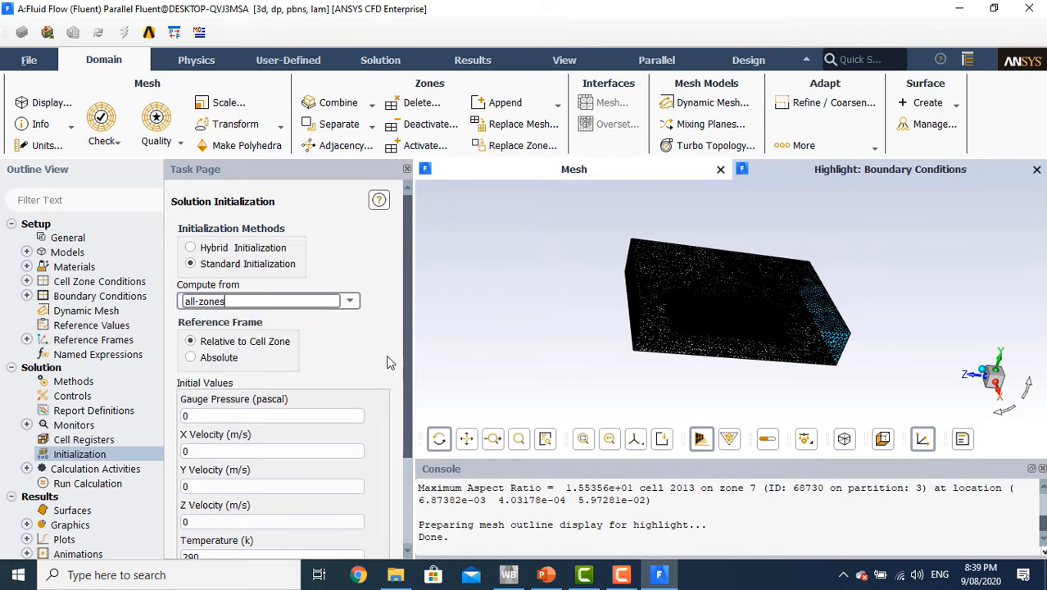
{"action": "left_click_drag", "start_coordinate": [408, 332], "coordinate": [414, 472]}
{"action": "left_click", "coordinate": [201, 489]}
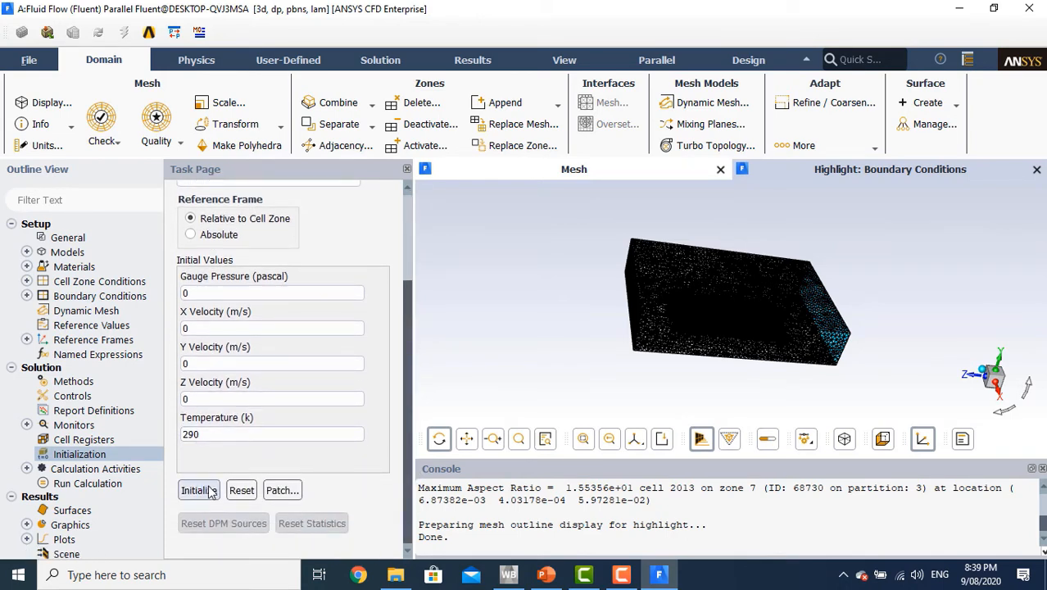
Set the number of iterations to 1000 and run the calculation
{"action": "left_click", "coordinate": [83, 485]}
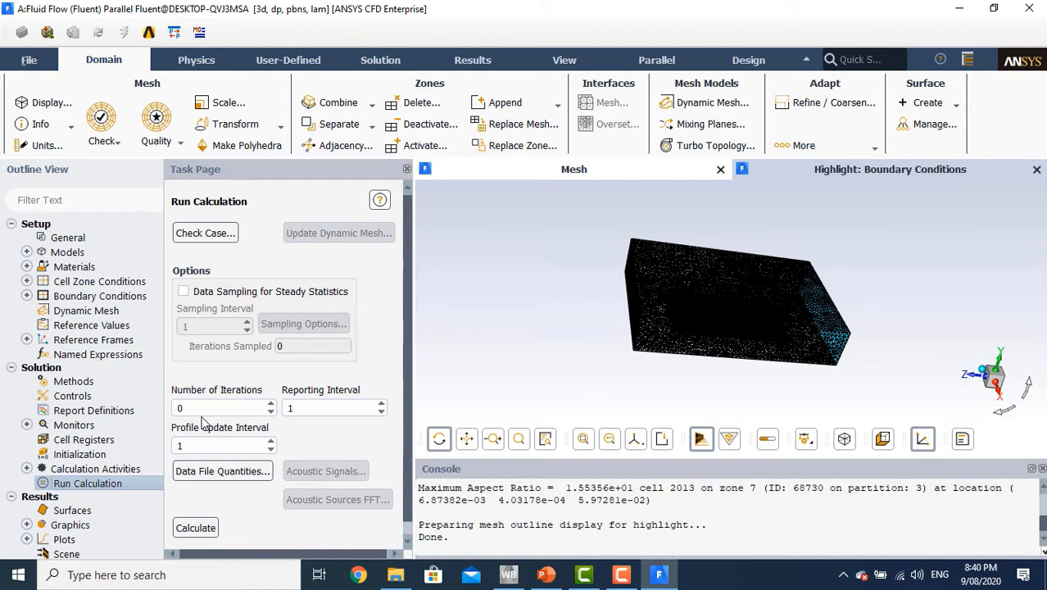
{"action": "left_click_drag", "start_coordinate": [190, 409], "coordinate": [125, 417]}
{"action": "type", "text": "100"}
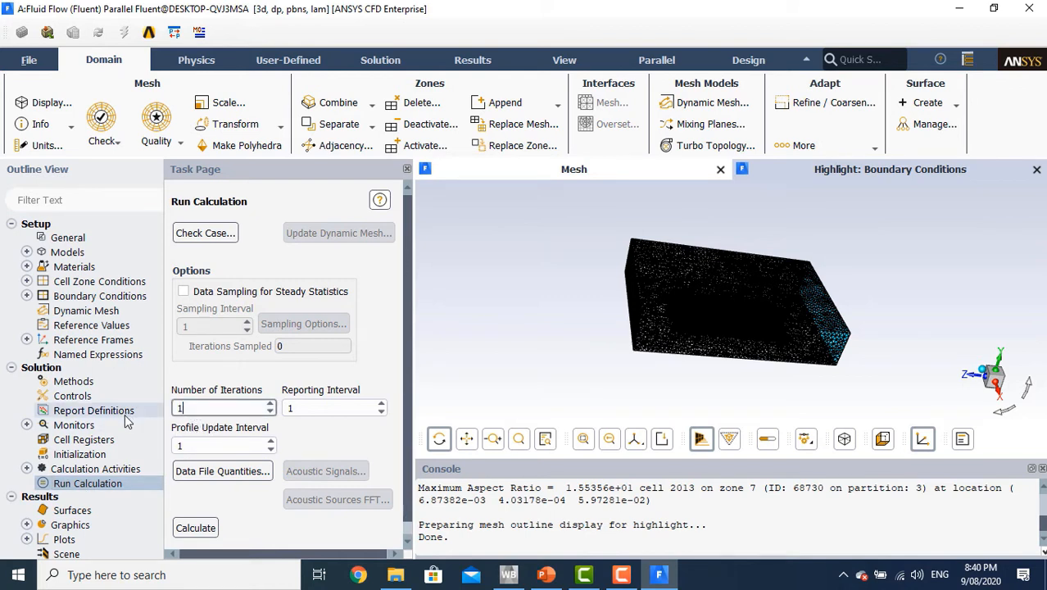
{"action": "type", "text": "0"}
{"action": "left_click", "coordinate": [197, 528]}
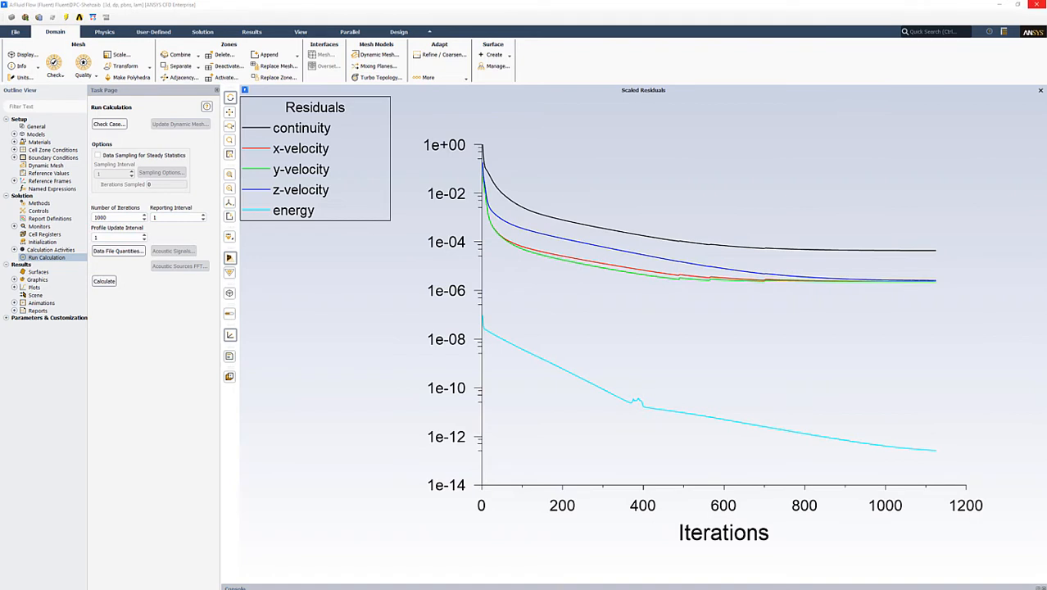
Close Fluent to return to Workbench and hide the Messages and Progress views
{"action": "left_click", "coordinate": [1037, 4]}
{"action": "left_click", "coordinate": [525, 334]}
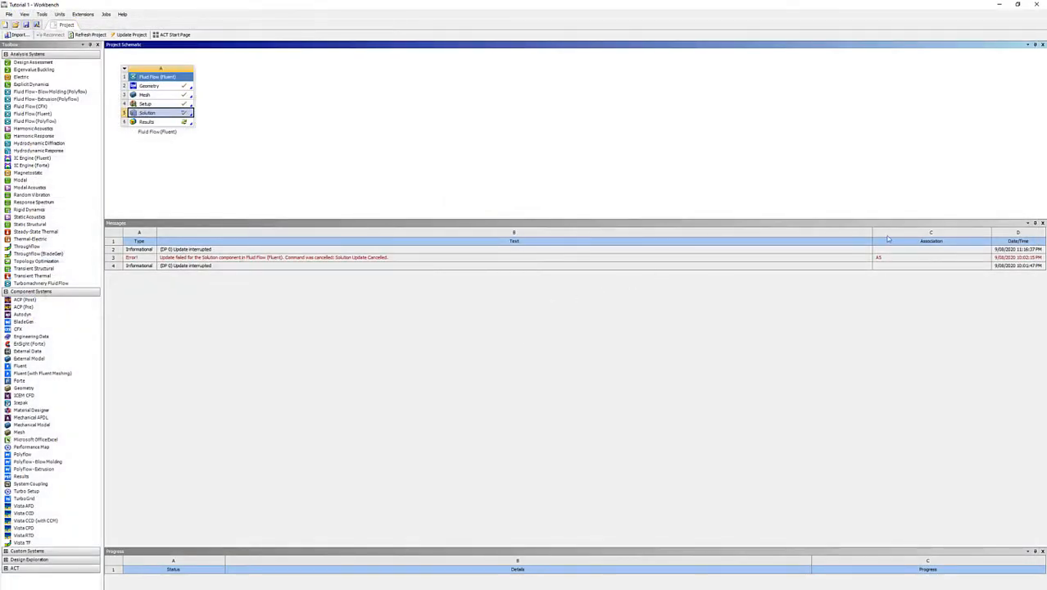
{"action": "left_click", "coordinate": [1042, 223]}
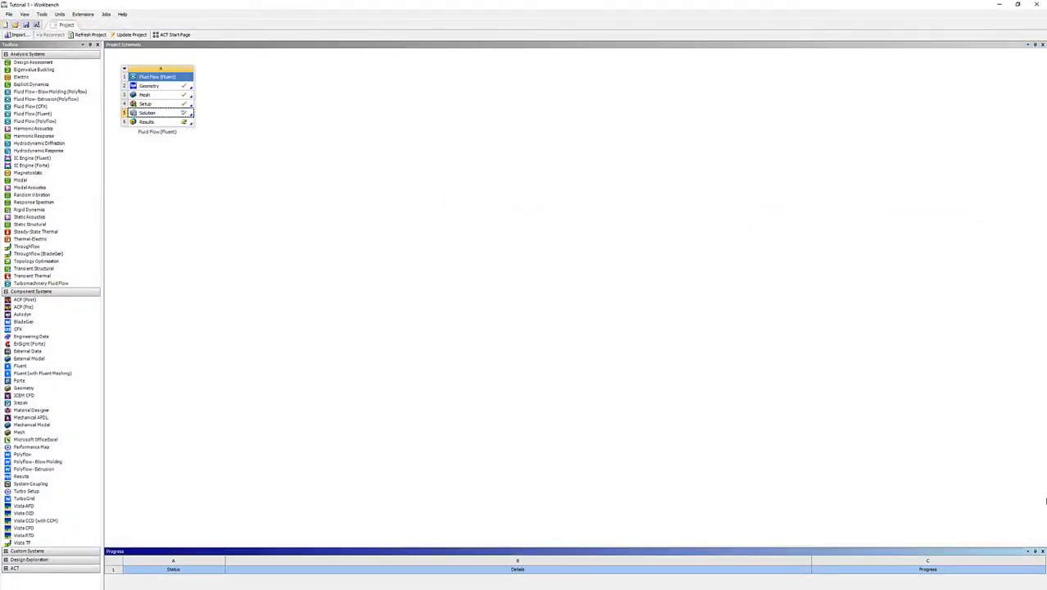
{"action": "left_click", "coordinate": [1042, 551]}
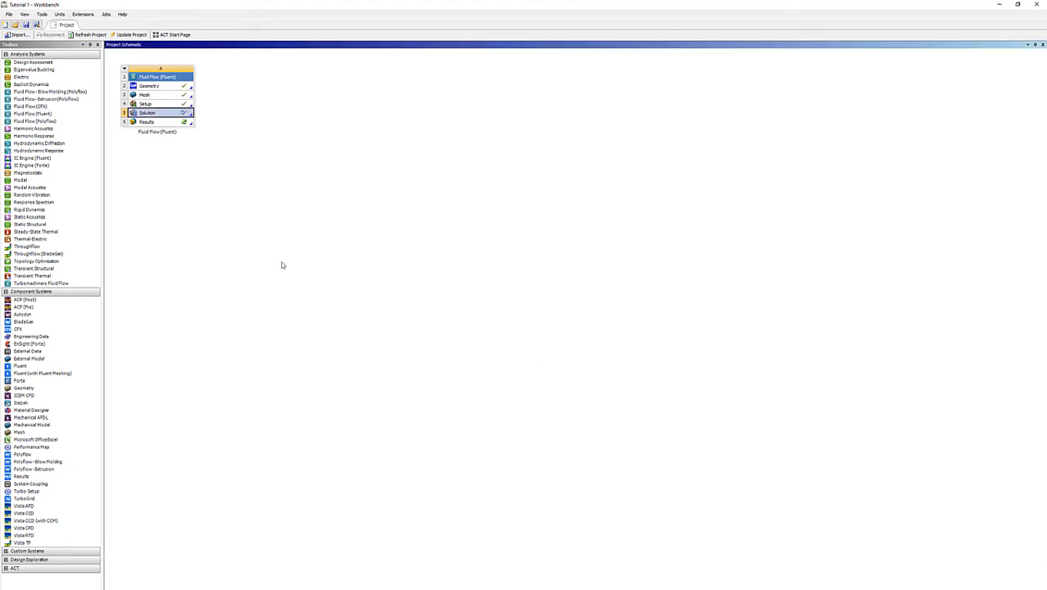
Accept the interrupted solution of the Fluid Flow (Fluent) system as up-to-date and save the project
{"action": "right_click", "coordinate": [162, 117]}
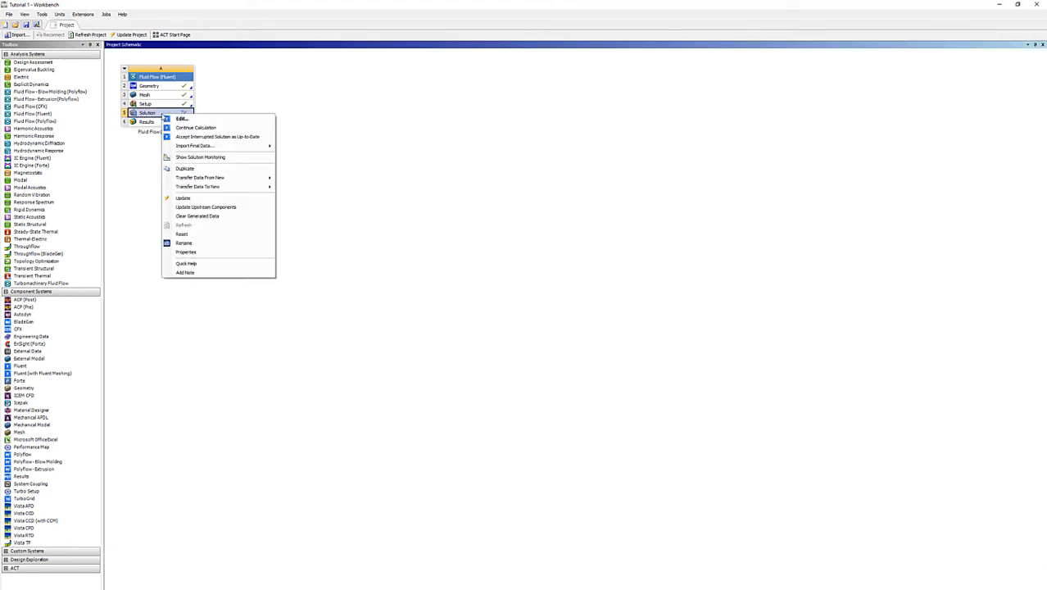
{"action": "left_click", "coordinate": [232, 136]}
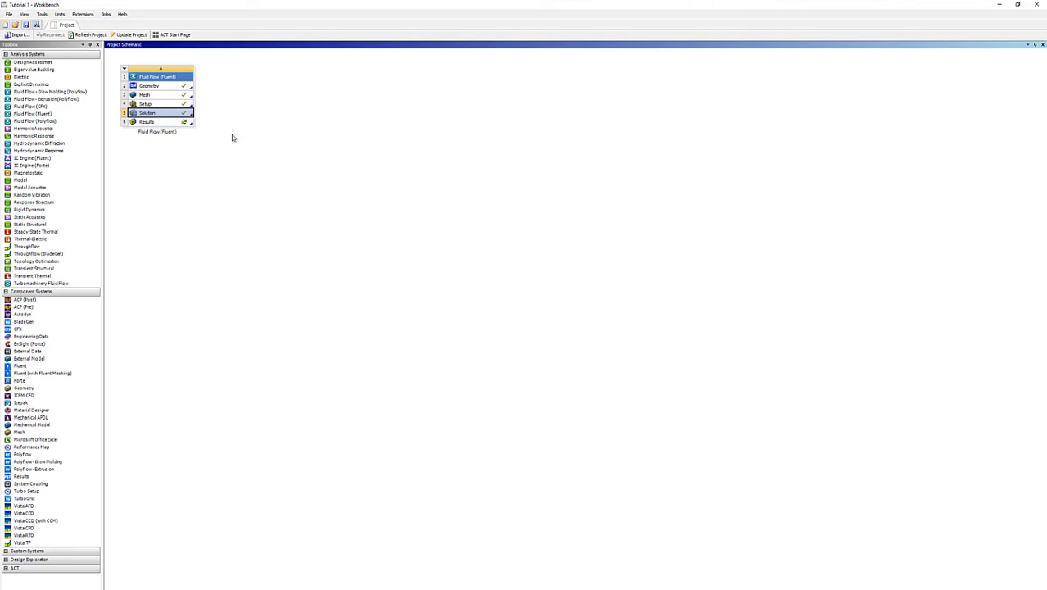
{"action": "left_click", "coordinate": [25, 25]}
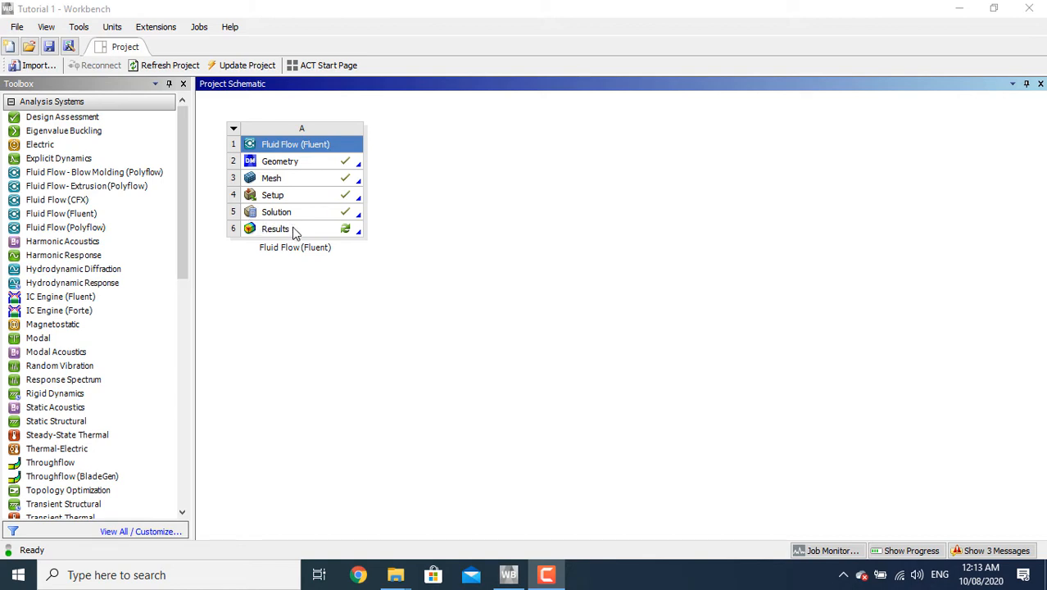
Open the Results in CFD-Post and insert a contour plot located on connection_wall
{"action": "double_click", "coordinate": [294, 234]}
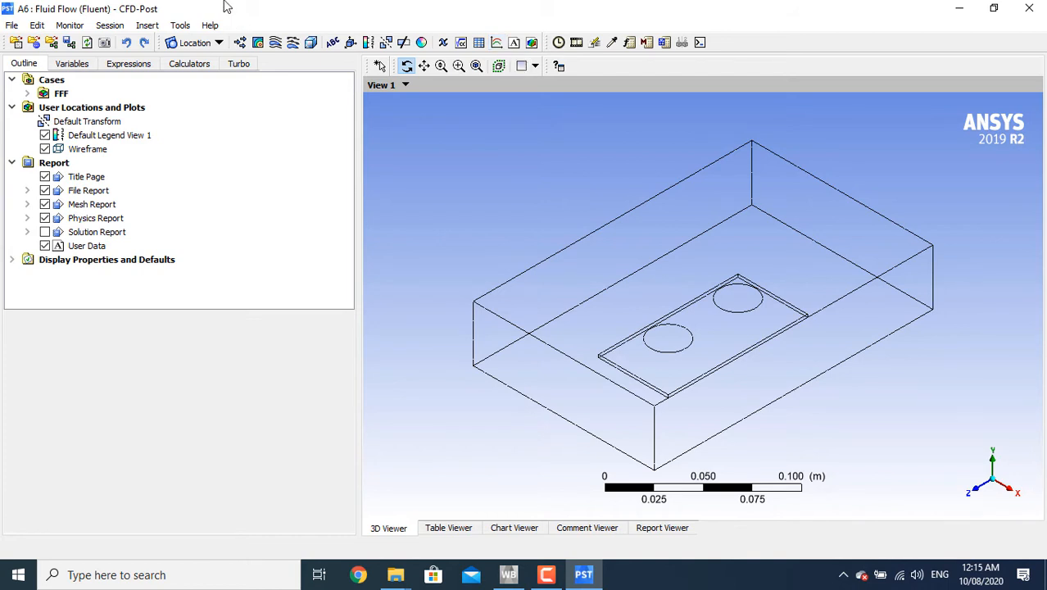
{"action": "left_click", "coordinate": [258, 43]}
{"action": "left_click", "coordinate": [303, 103]}
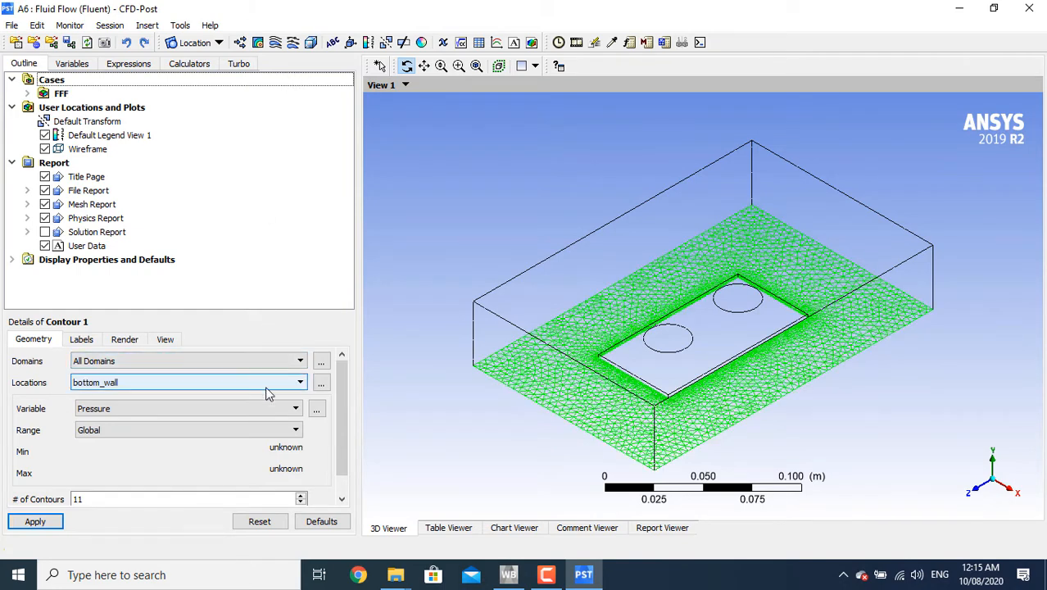
{"action": "left_click", "coordinate": [267, 383]}
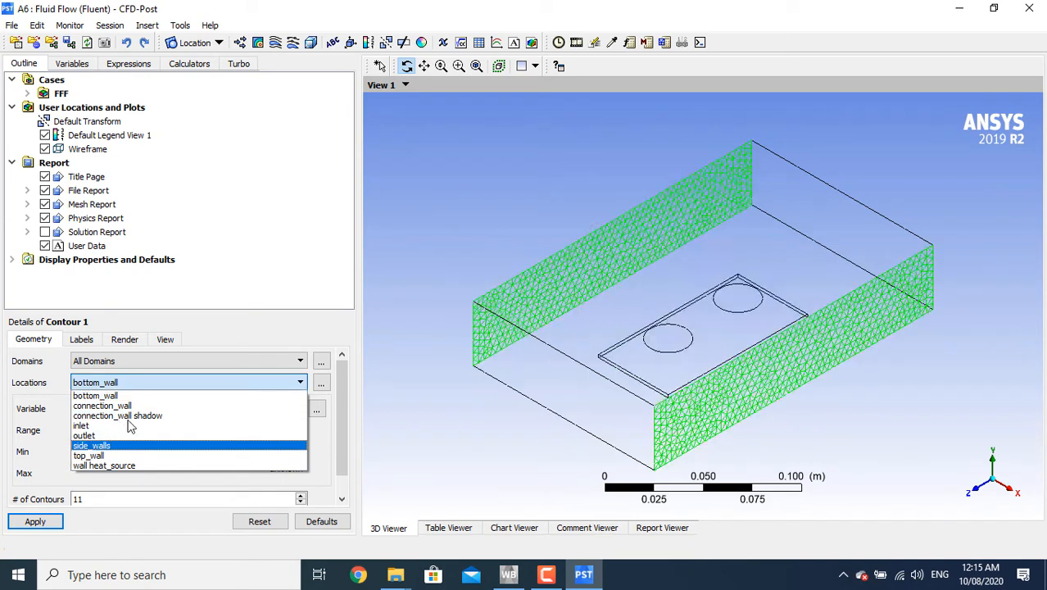
{"action": "left_click", "coordinate": [136, 407]}
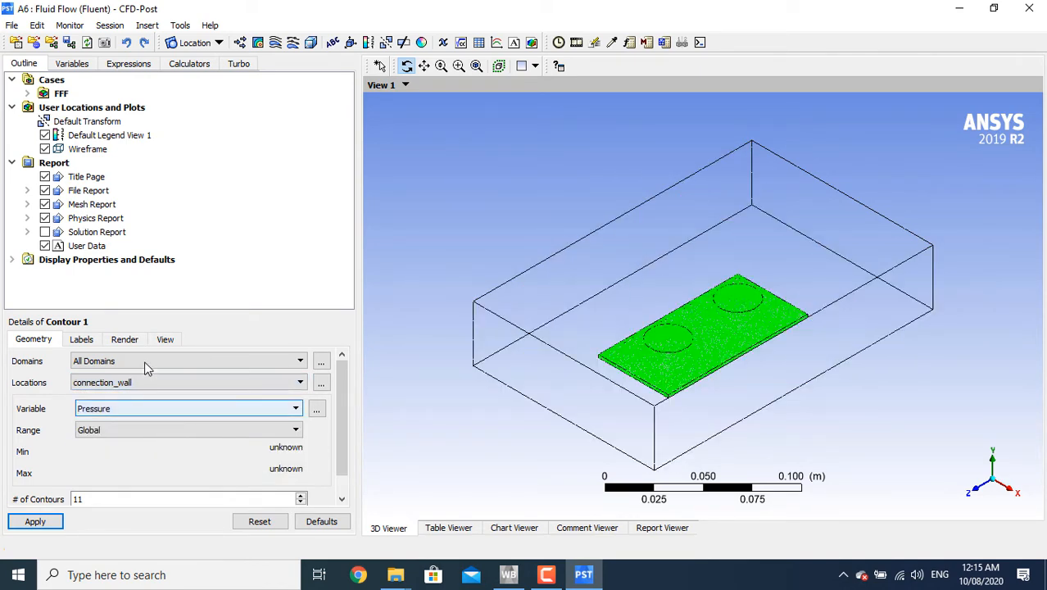
Set the contour's variable to Temperature with 100 contours and apply it
{"action": "left_click", "coordinate": [136, 408]}
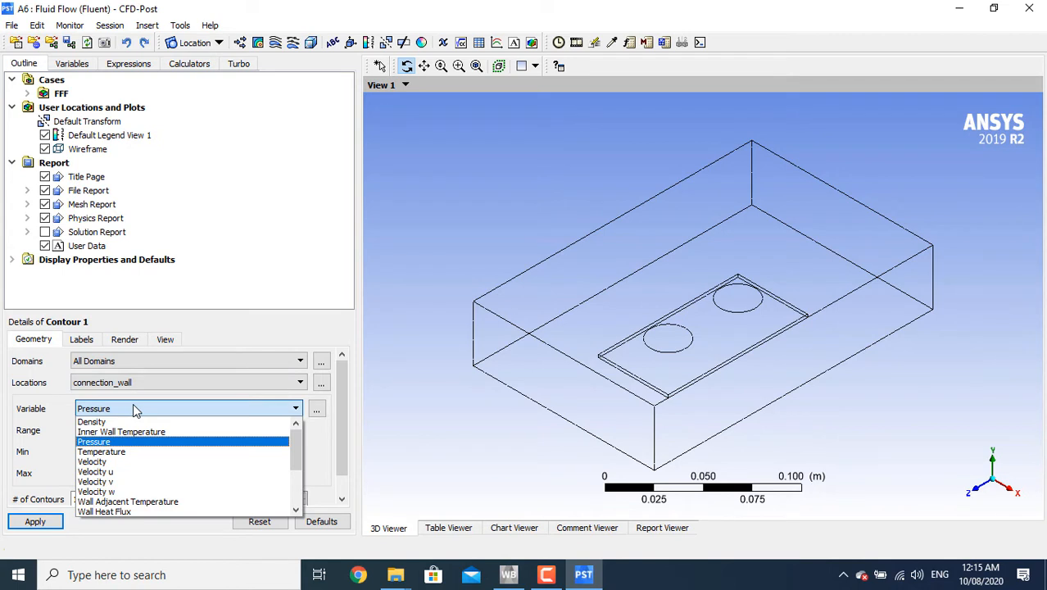
{"action": "left_click", "coordinate": [94, 452]}
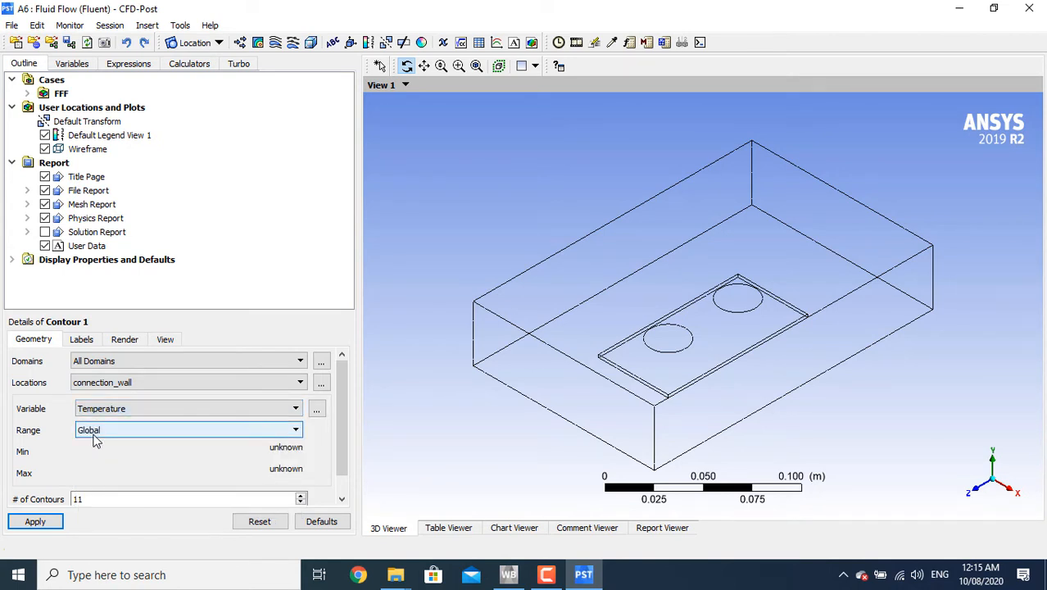
{"action": "left_click_drag", "start_coordinate": [78, 500], "coordinate": [116, 500]}
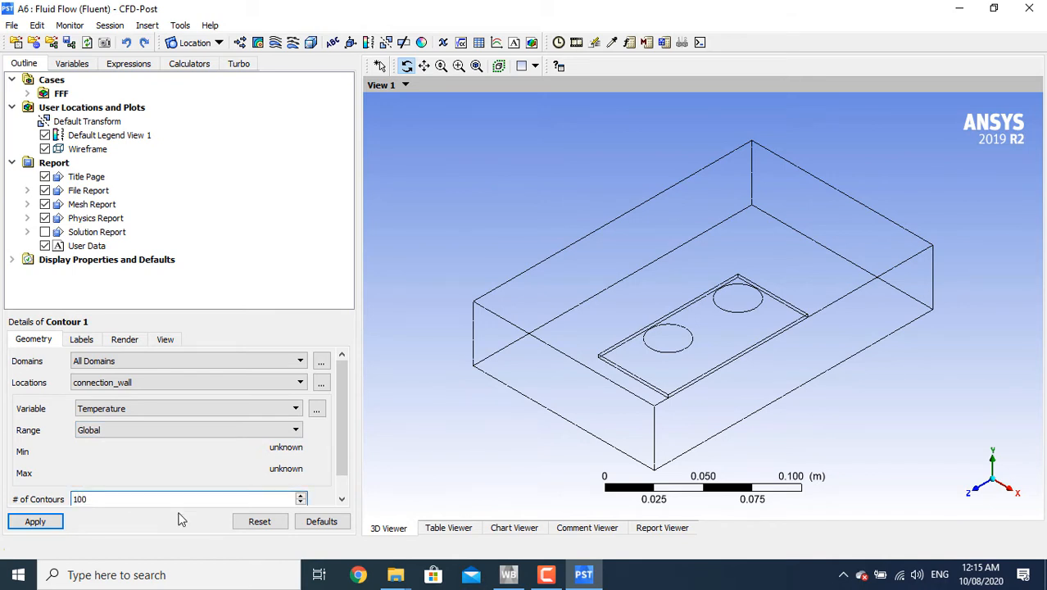
{"action": "left_click", "coordinate": [36, 522]}
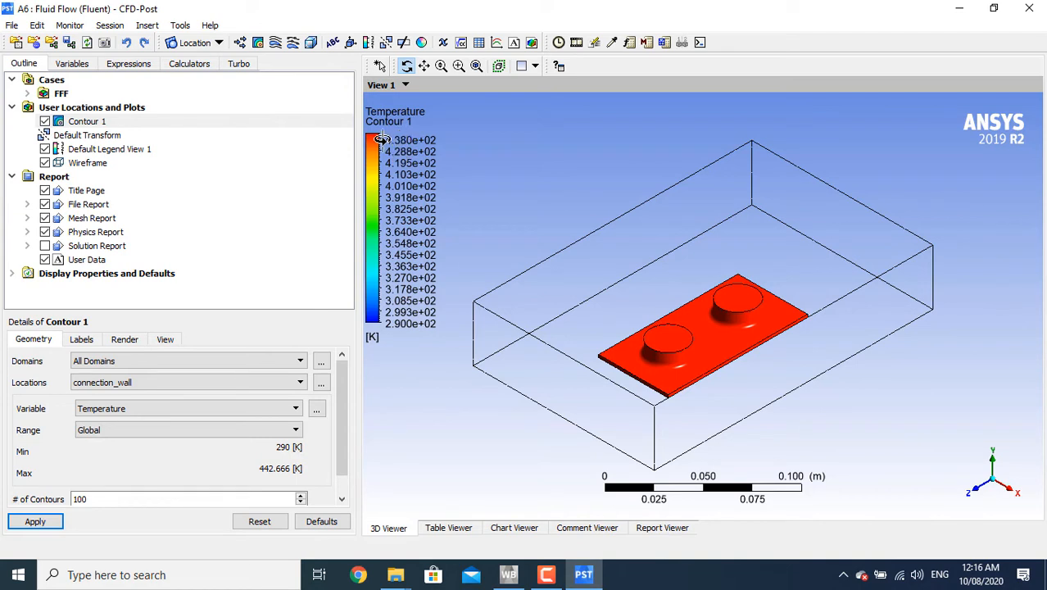
Change the number format of Default Legend View 1 to Fixed and apply it
{"action": "left_click", "coordinate": [137, 155]}
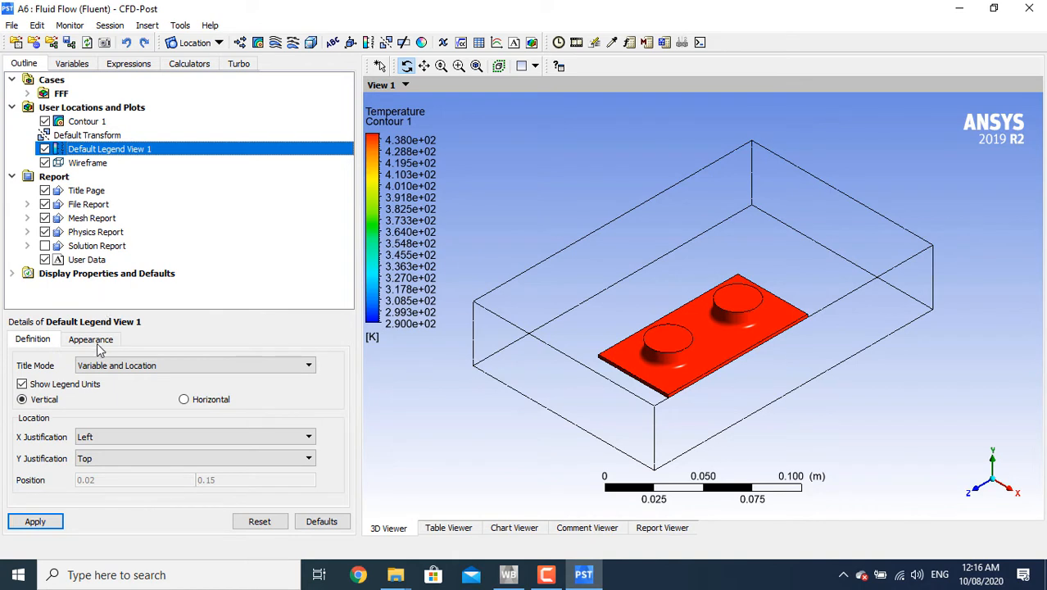
{"action": "left_click", "coordinate": [93, 341]}
{"action": "left_click", "coordinate": [219, 439]}
{"action": "left_click", "coordinate": [206, 451]}
{"action": "left_click", "coordinate": [41, 523]}
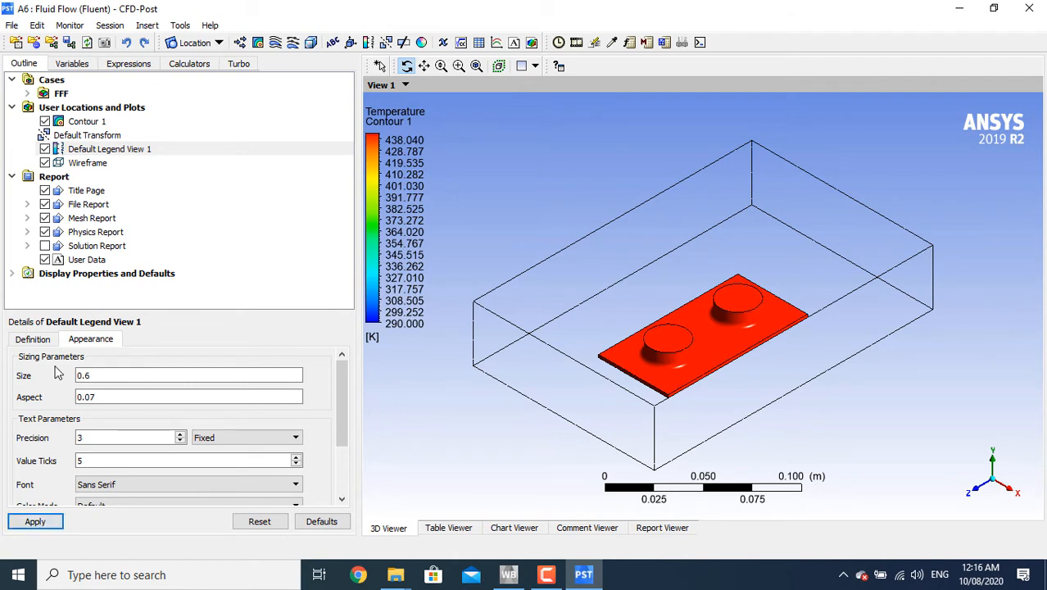
Set the size of Default Legend View 1 to 1 and apply it
{"action": "double_click", "coordinate": [228, 375]}
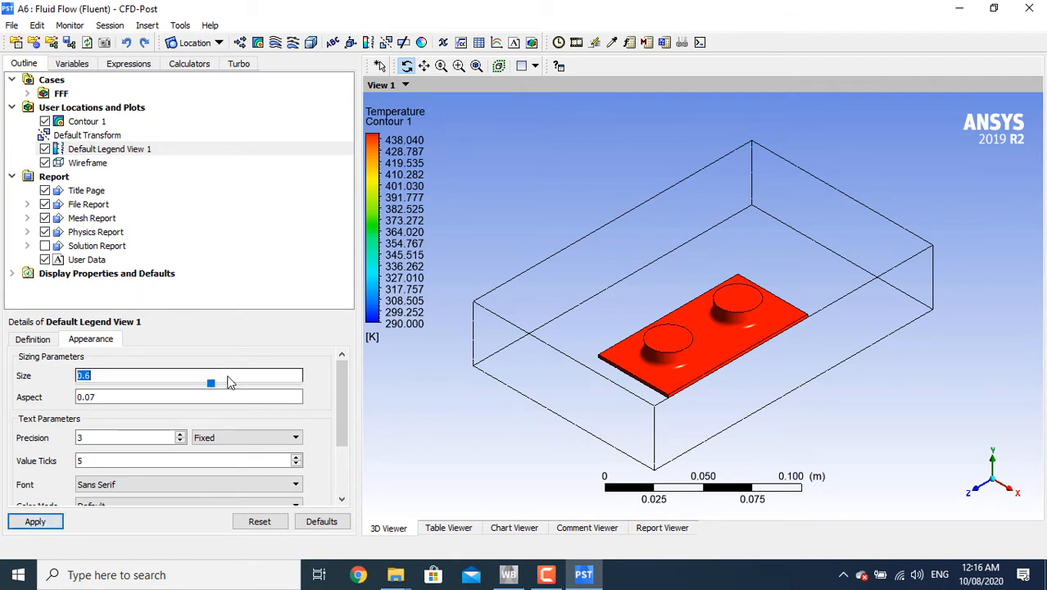
{"action": "type", "text": "1"}
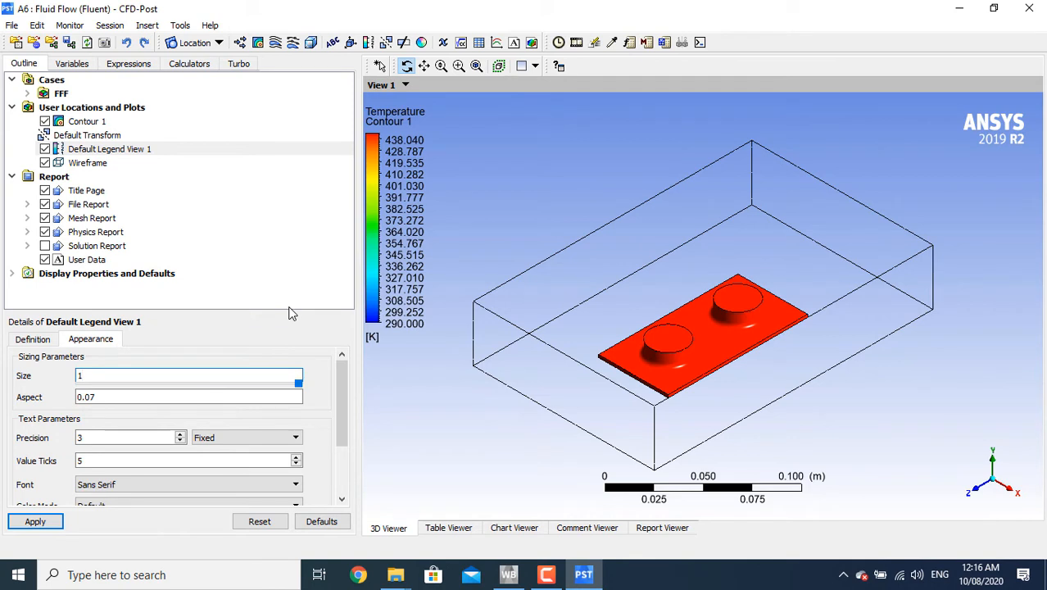
{"action": "left_click", "coordinate": [49, 524]}
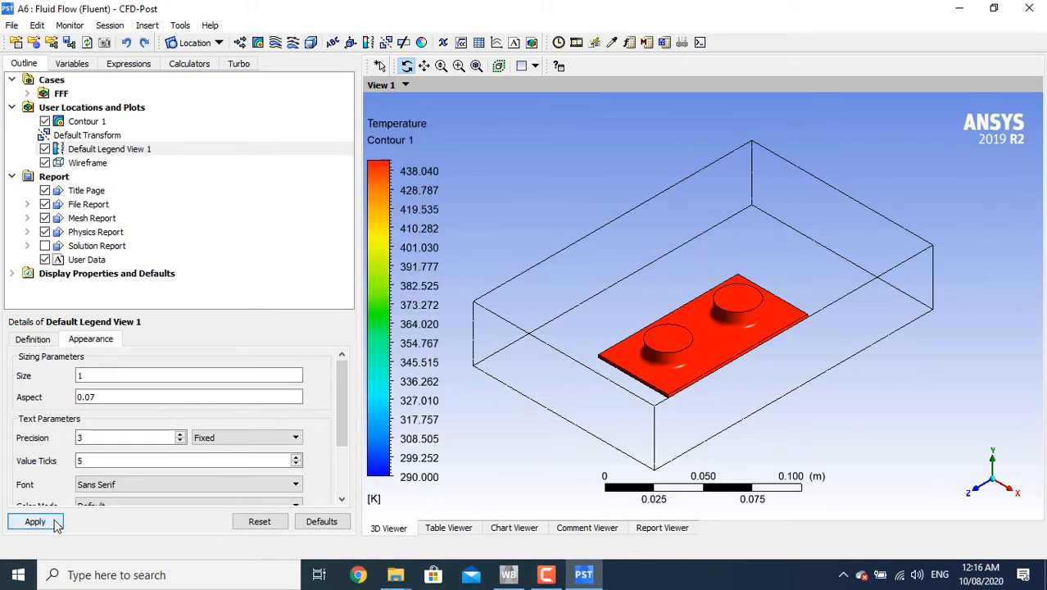
Insert a second contour plot on bottom_wall showing Temperature with 100 contours and apply it
{"action": "left_click", "coordinate": [258, 43]}
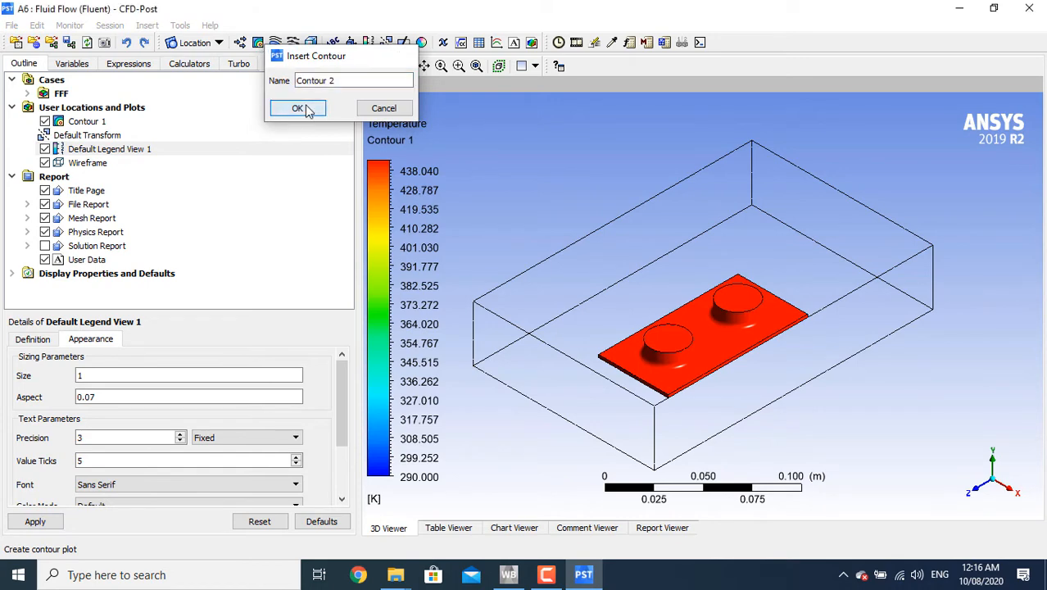
{"action": "left_click", "coordinate": [300, 109]}
{"action": "left_click", "coordinate": [230, 380]}
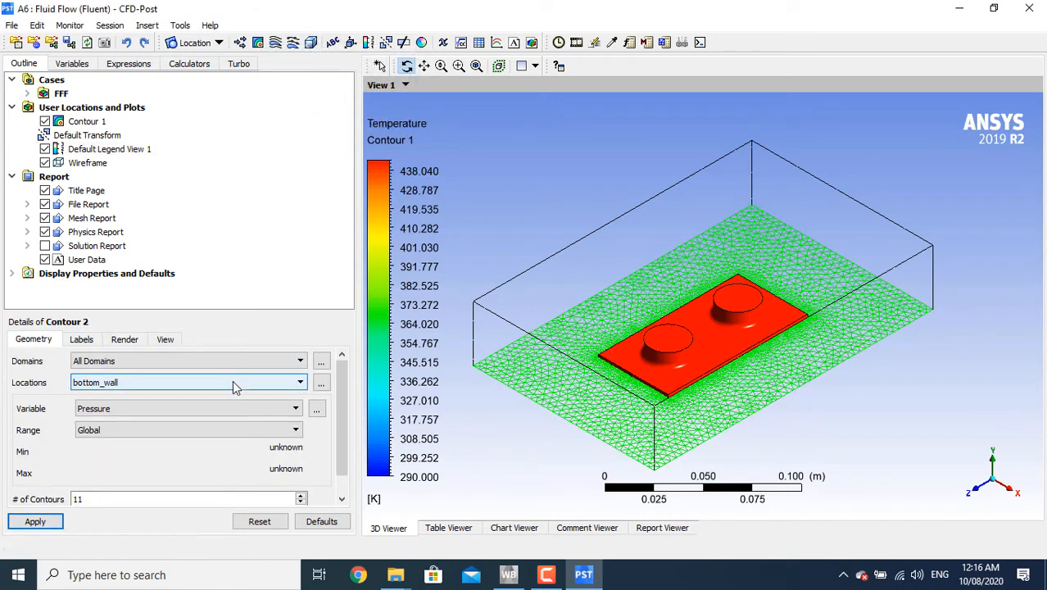
{"action": "left_click", "coordinate": [230, 408]}
{"action": "left_click", "coordinate": [206, 453]}
{"action": "left_click", "coordinate": [133, 500]}
{"action": "double_click", "coordinate": [79, 499]}
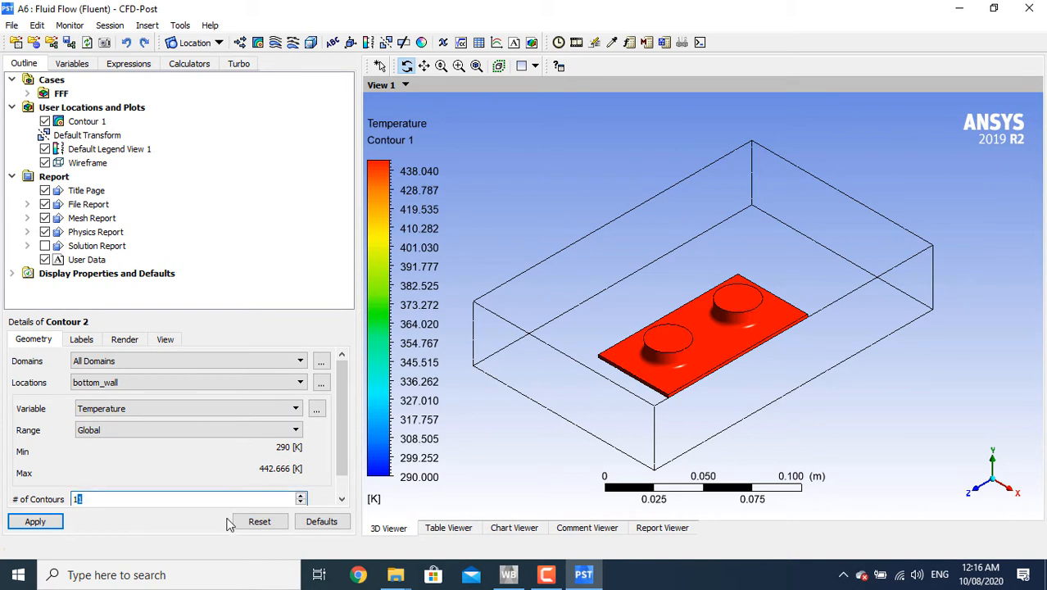
{"action": "left_click", "coordinate": [35, 523]}
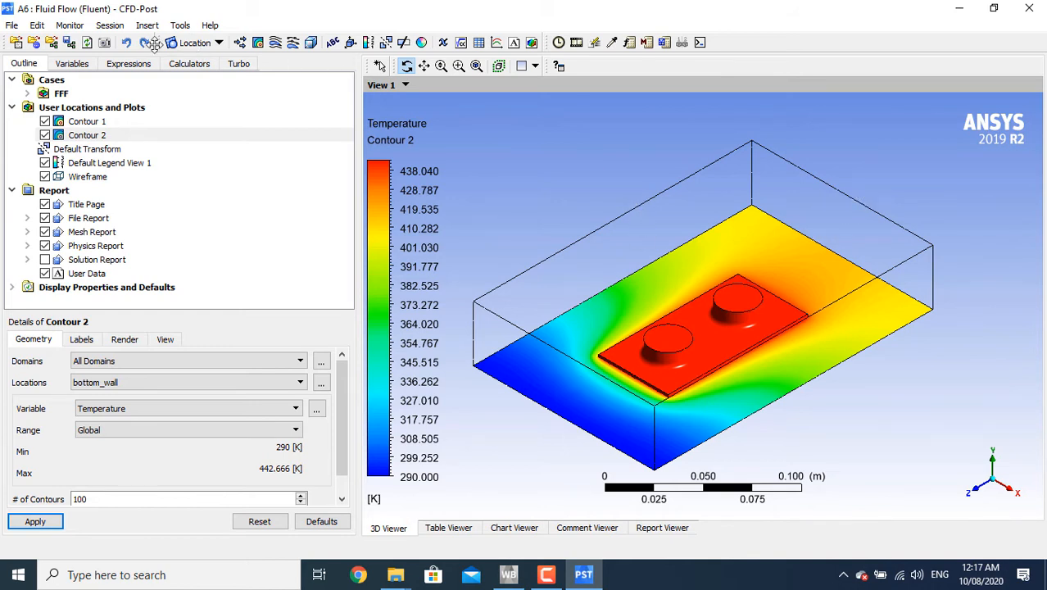
Start saving a picture of the view and set its format to JPEG with image quality 100
{"action": "left_click", "coordinate": [108, 43]}
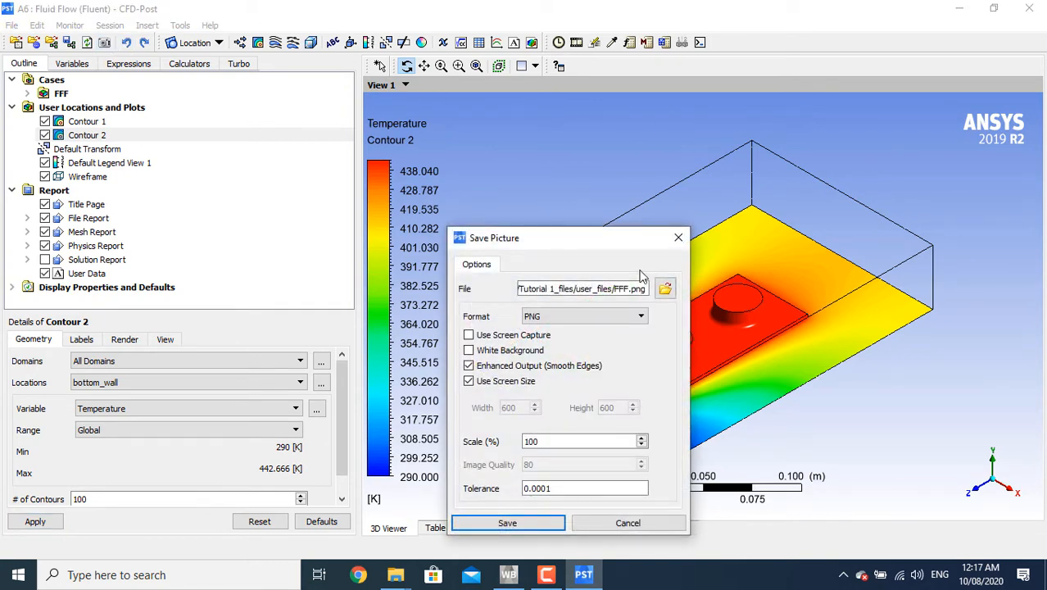
{"action": "left_click", "coordinate": [562, 319]}
{"action": "left_click", "coordinate": [559, 352]}
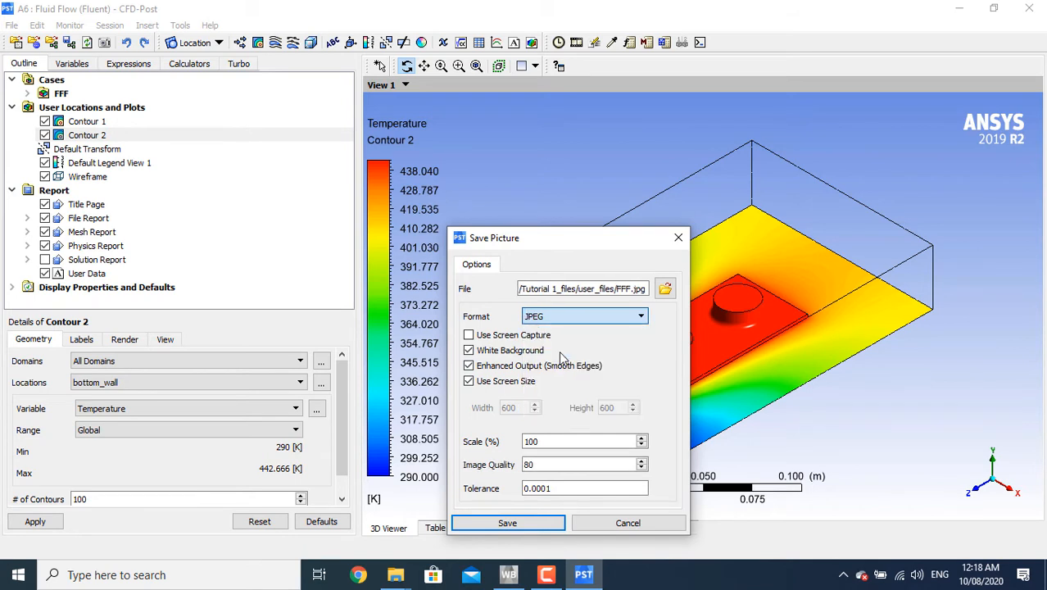
{"action": "double_click", "coordinate": [568, 460]}
{"action": "type", "text": "100"}
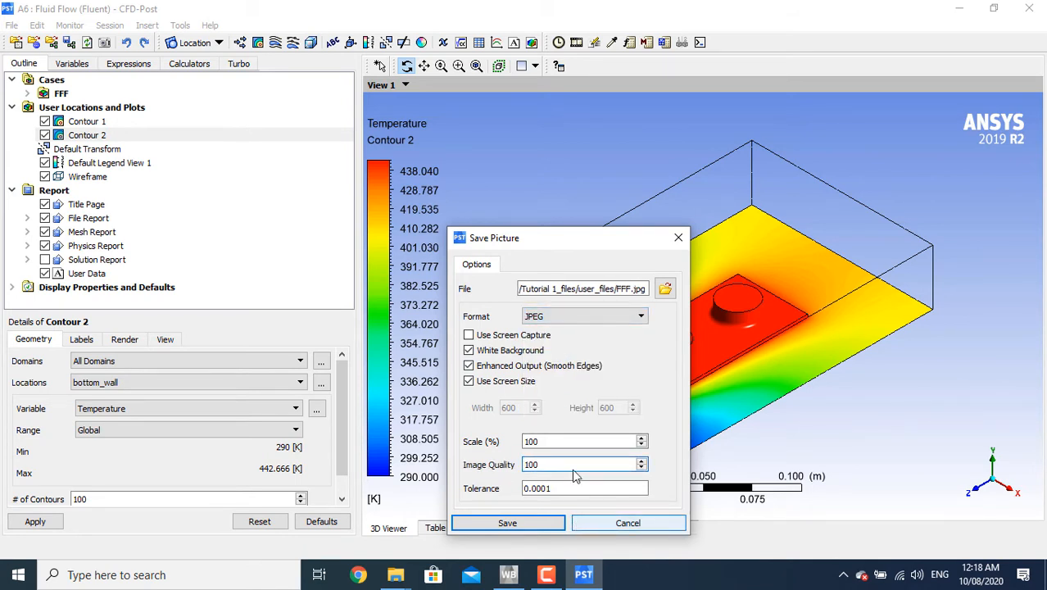
Save the picture as FFF.jpg in F:\New folder
{"action": "left_click", "coordinate": [664, 289]}
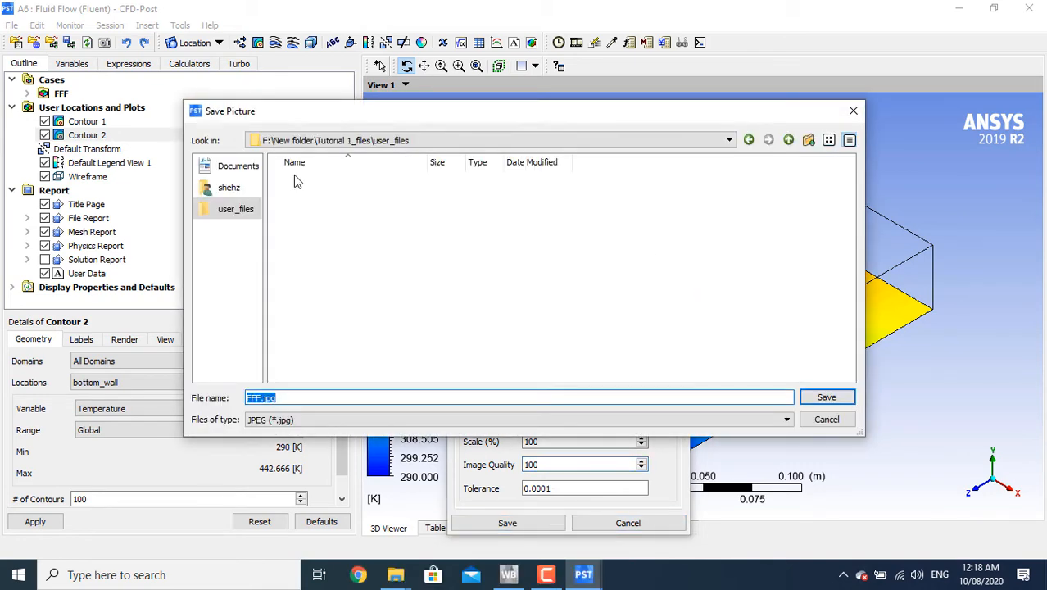
{"action": "left_click", "coordinate": [788, 140]}
{"action": "left_click", "coordinate": [788, 140]}
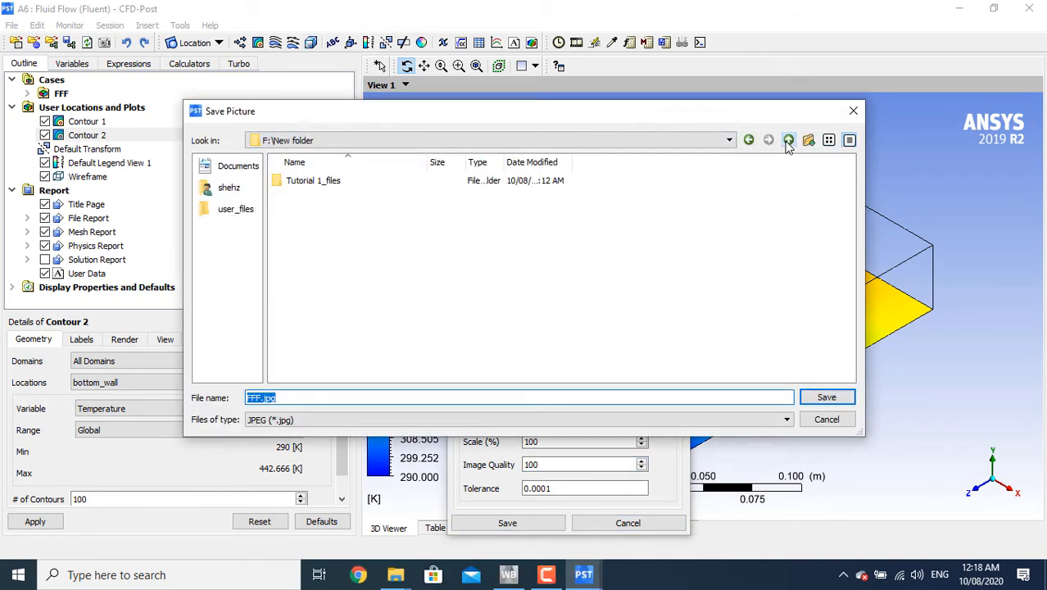
{"action": "left_click", "coordinate": [788, 140]}
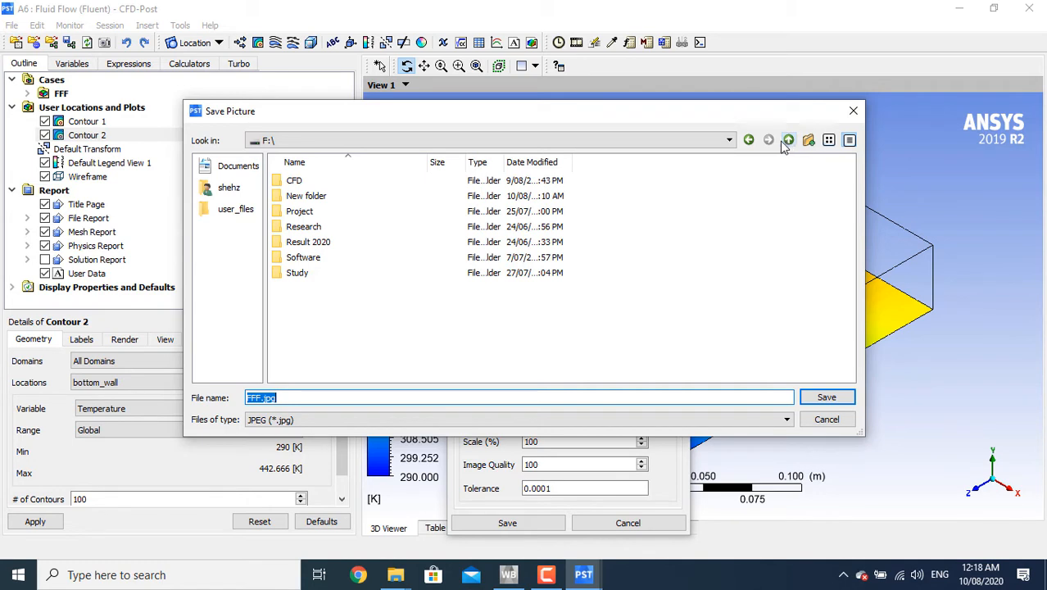
{"action": "double_click", "coordinate": [350, 197]}
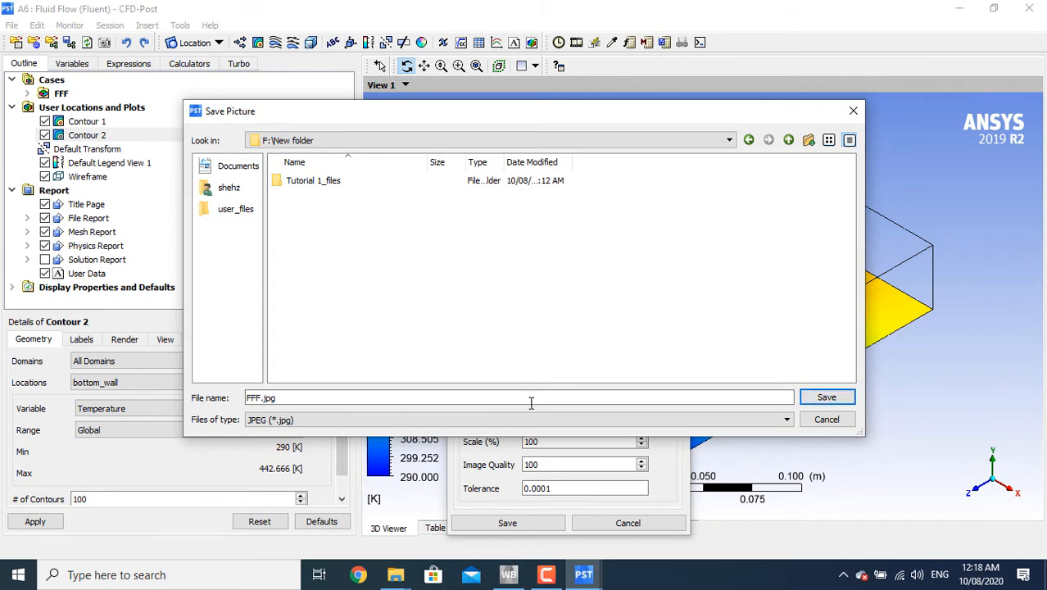
{"action": "left_click", "coordinate": [826, 399]}
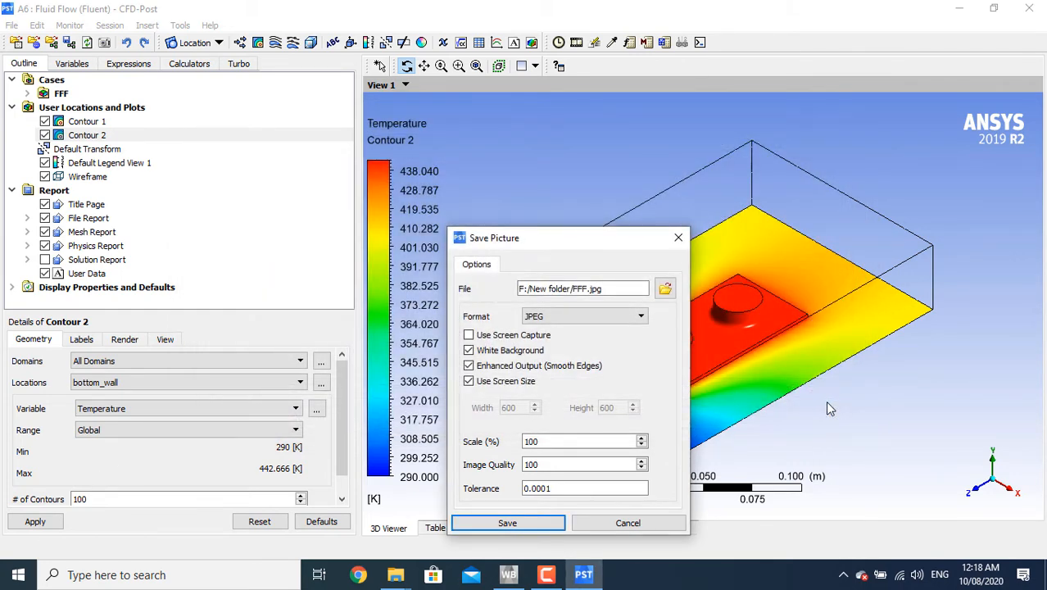
{"action": "left_click", "coordinate": [508, 525]}
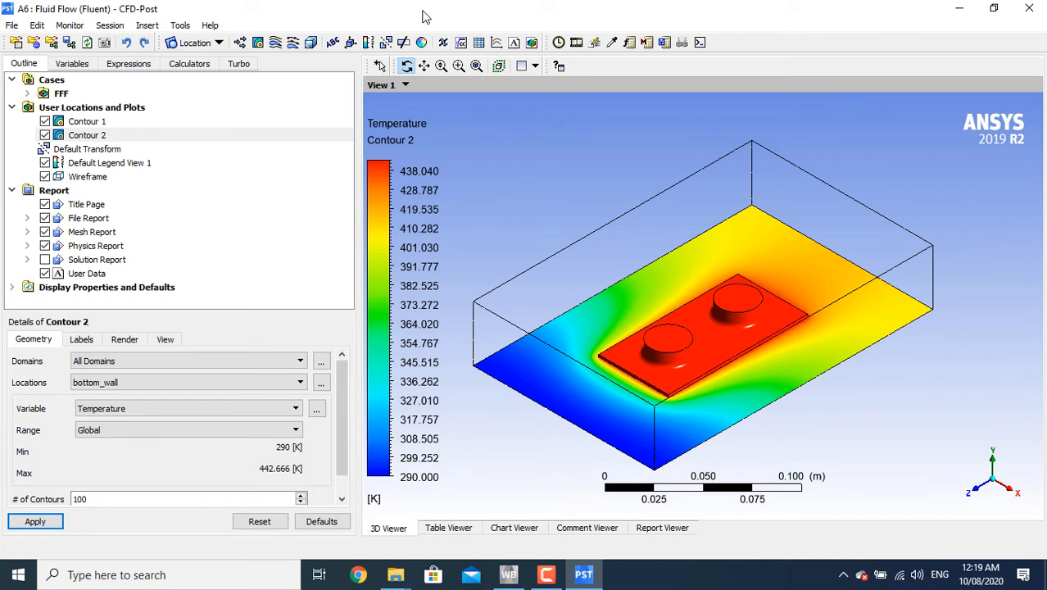
Insert a plane location using the YZ Plane method and apply it
{"action": "left_click", "coordinate": [213, 48]}
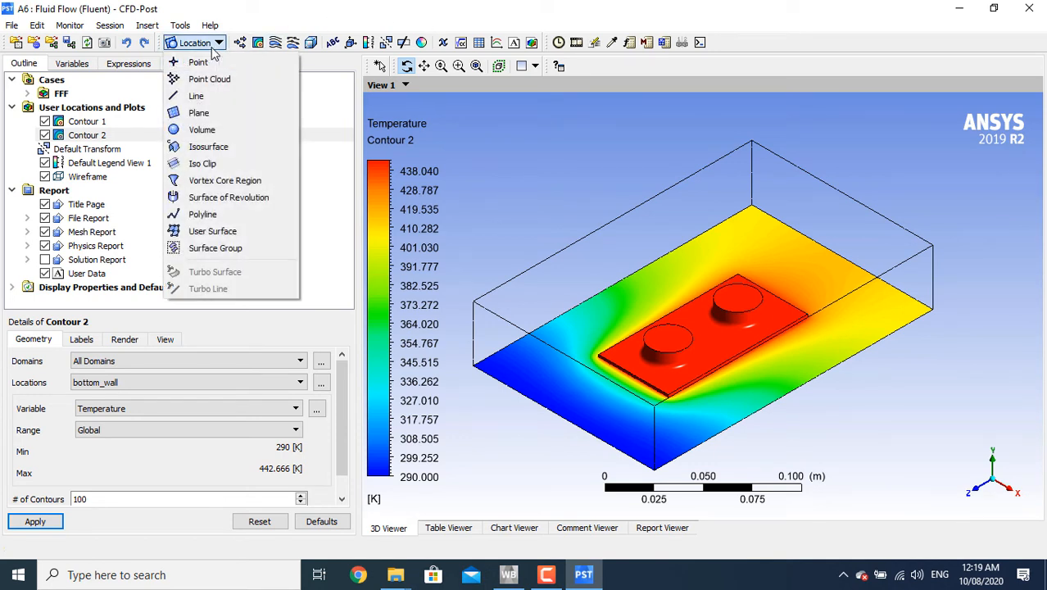
{"action": "left_click", "coordinate": [205, 113]}
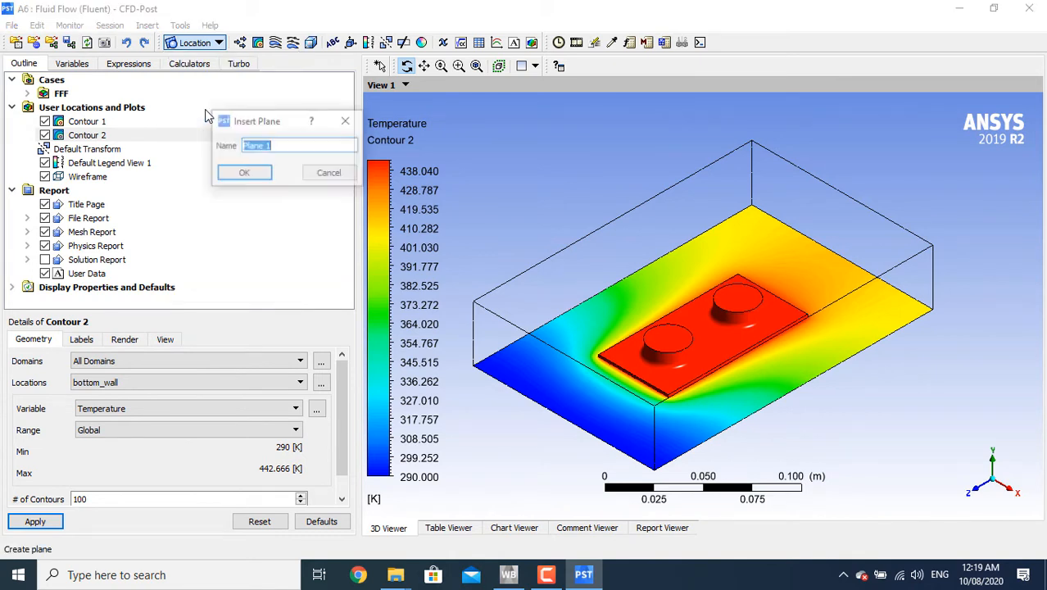
{"action": "left_click", "coordinate": [244, 173]}
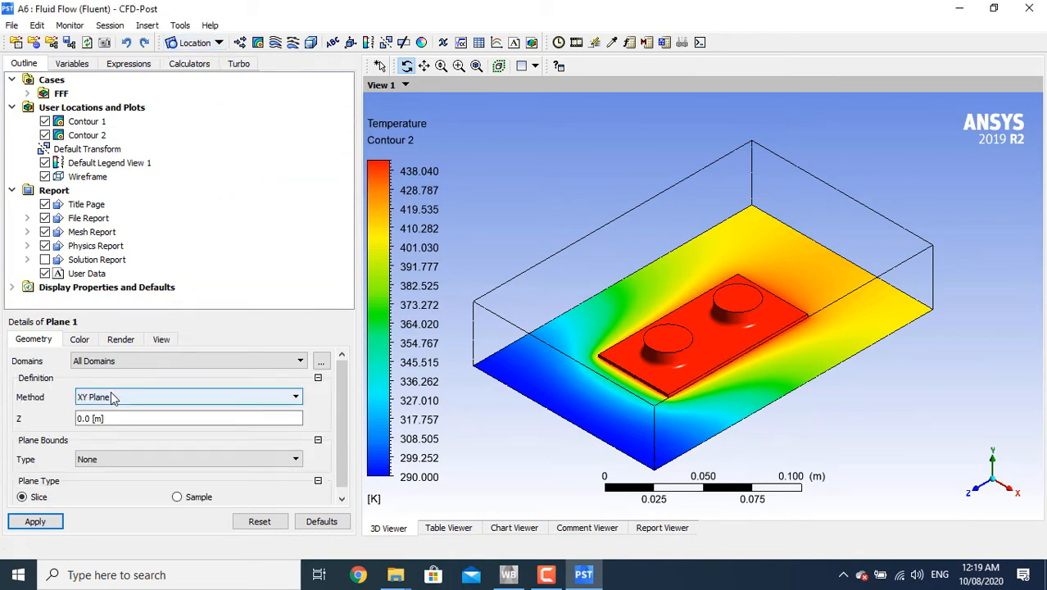
{"action": "left_click", "coordinate": [133, 397]}
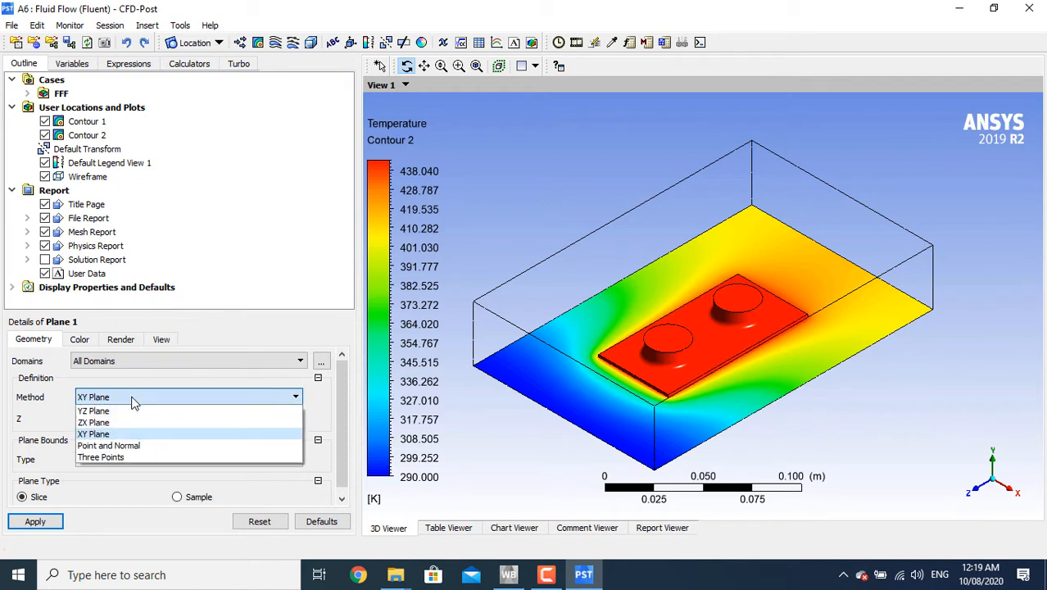
{"action": "left_click", "coordinate": [135, 411]}
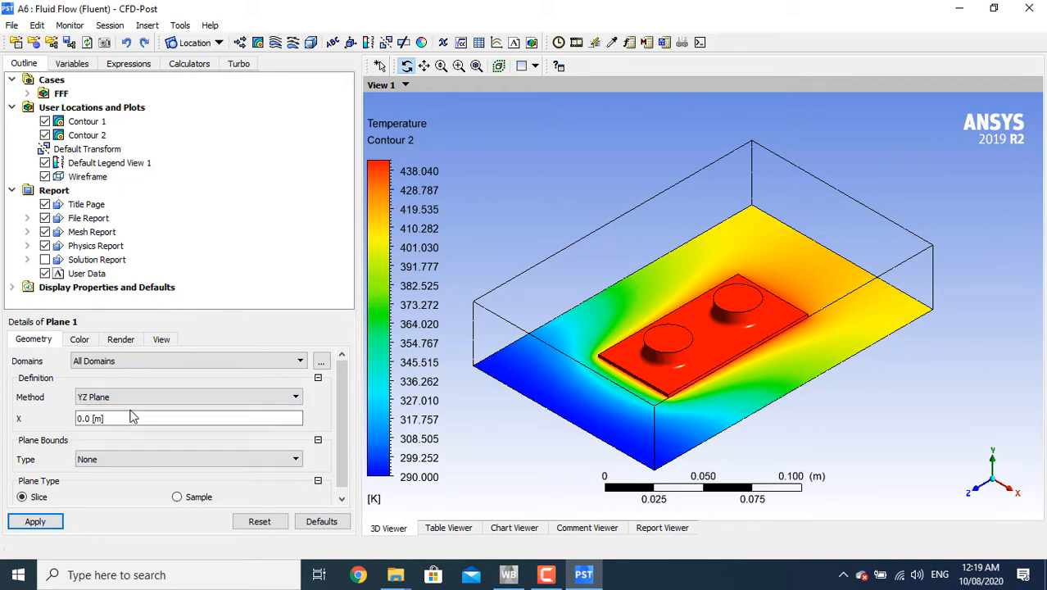
{"action": "left_click", "coordinate": [53, 527]}
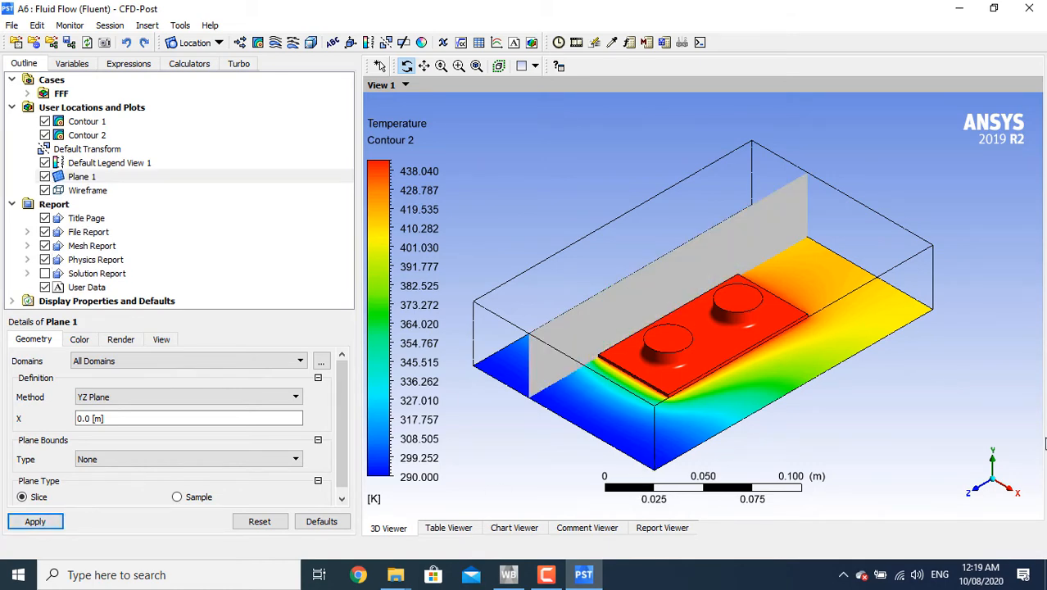
Set the X position of Plane 1 to 25 mm and apply it
{"action": "left_click", "coordinate": [98, 419]}
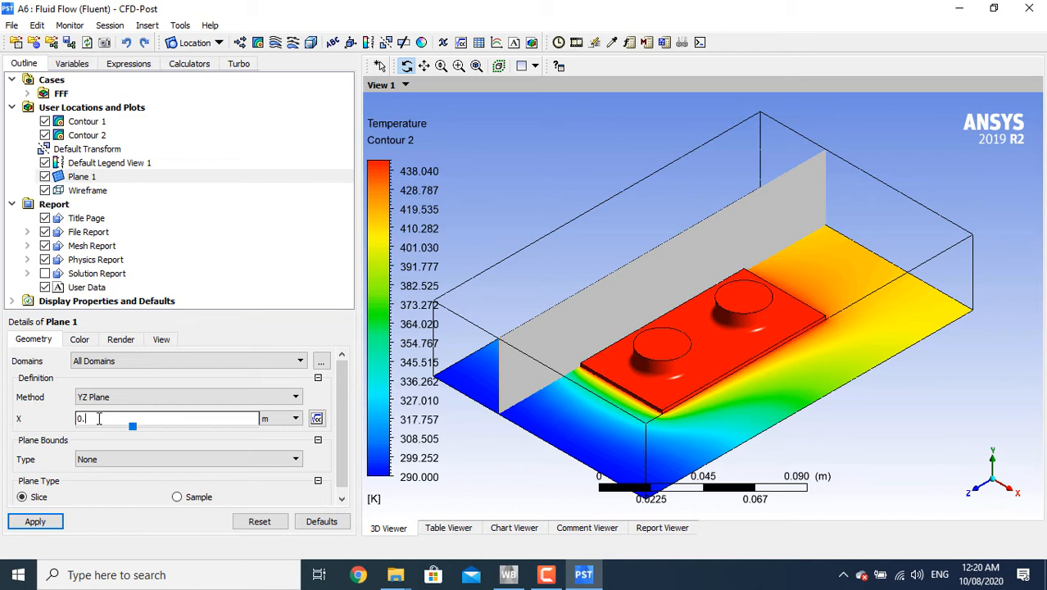
{"action": "type", "text": "25"}
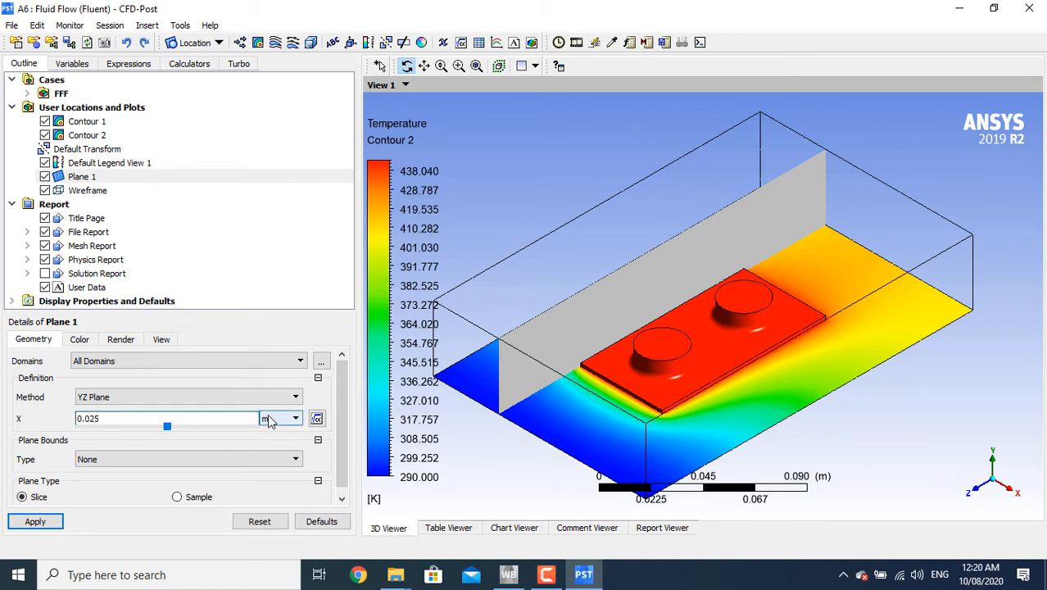
{"action": "left_click", "coordinate": [275, 418]}
{"action": "left_click", "coordinate": [274, 478]}
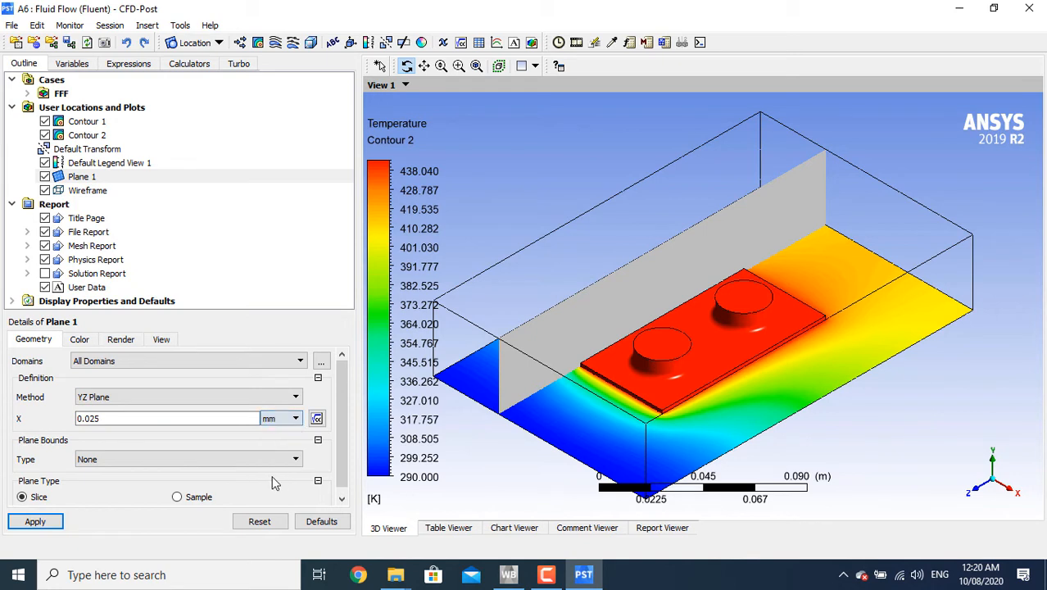
{"action": "left_click", "coordinate": [100, 421]}
{"action": "left_click_drag", "start_coordinate": [100, 423], "coordinate": [3, 412]}
{"action": "type", "text": "25"}
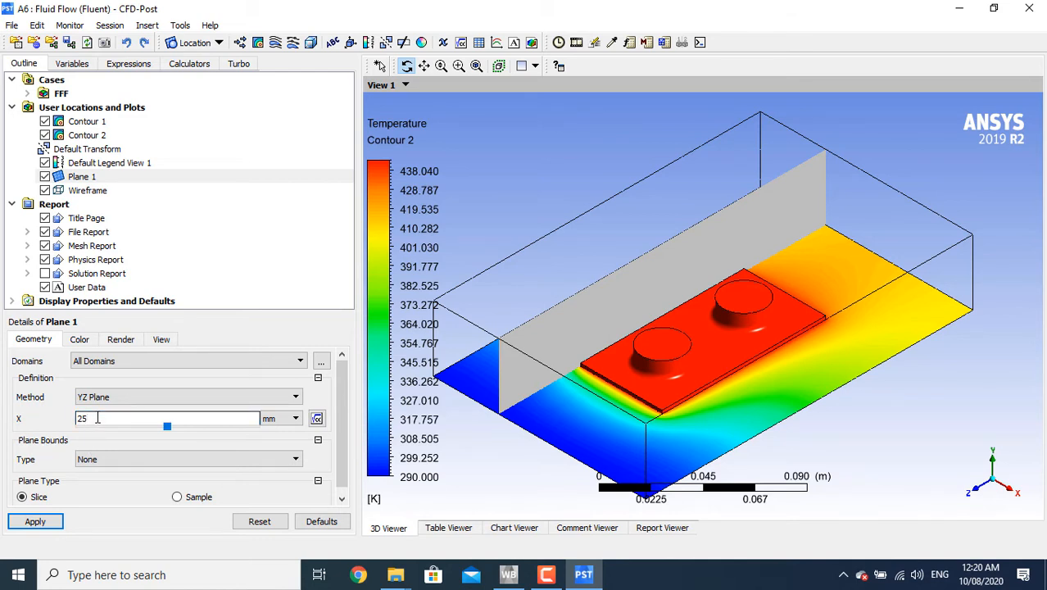
{"action": "left_click", "coordinate": [49, 522]}
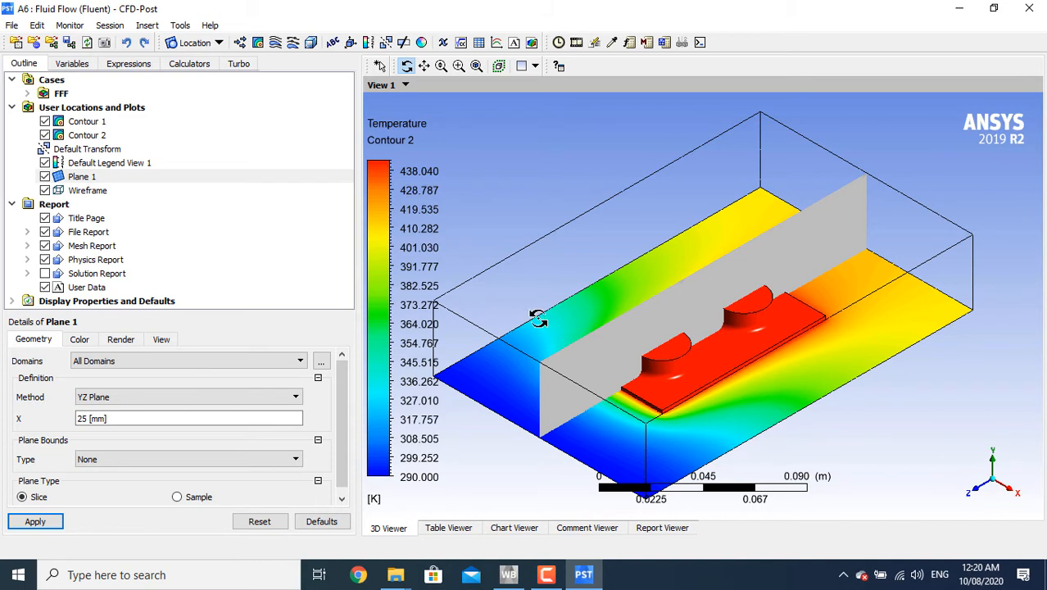
Insert a third contour plot on Plane 1 showing Temperature with 100 contours and apply it
{"action": "left_click", "coordinate": [257, 41]}
{"action": "left_click", "coordinate": [301, 101]}
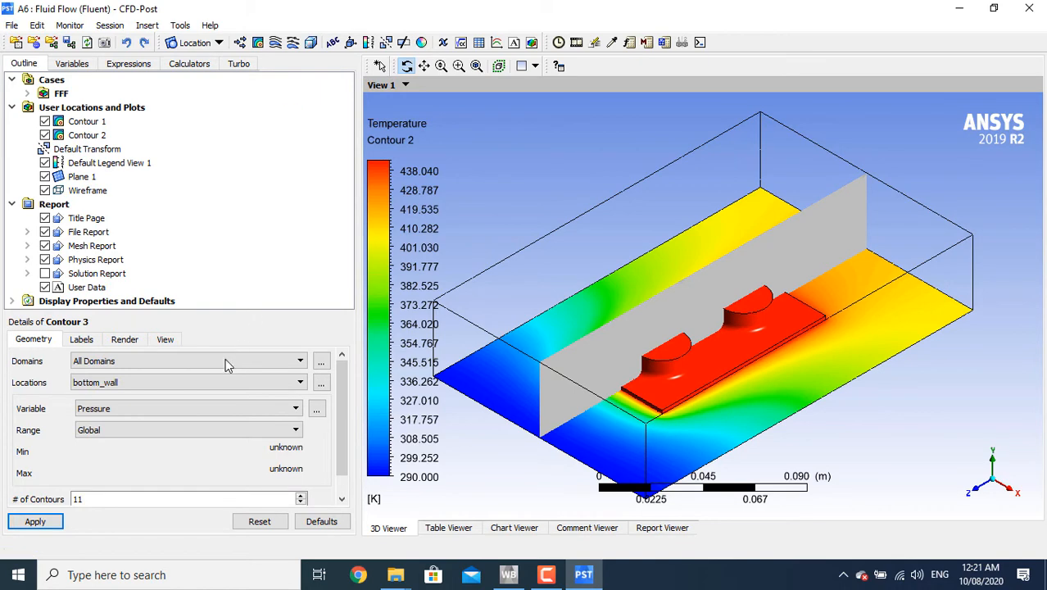
{"action": "left_click", "coordinate": [229, 409]}
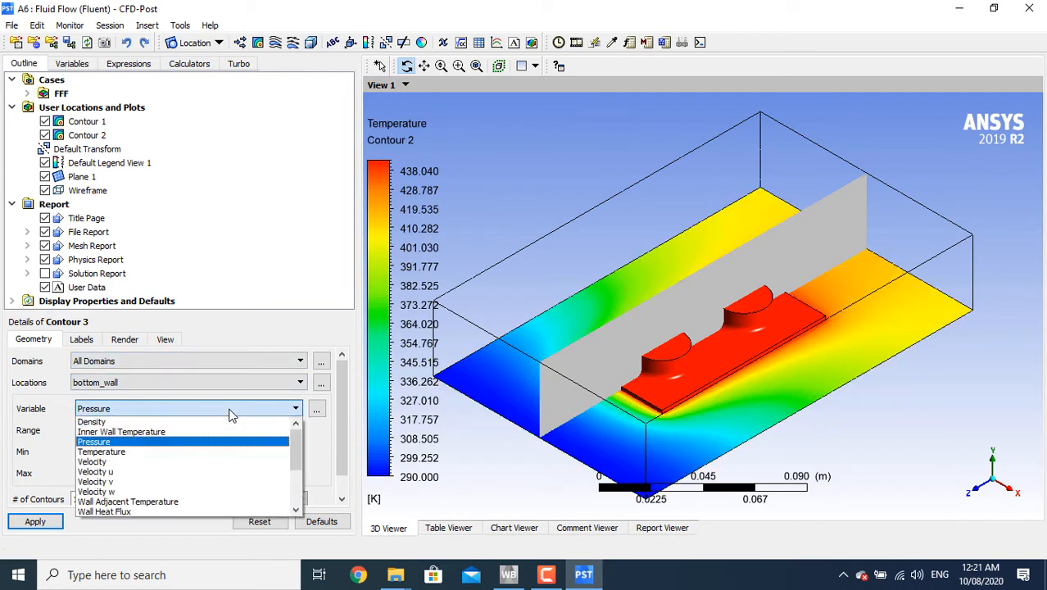
{"action": "left_click", "coordinate": [160, 453]}
{"action": "left_click", "coordinate": [144, 383]}
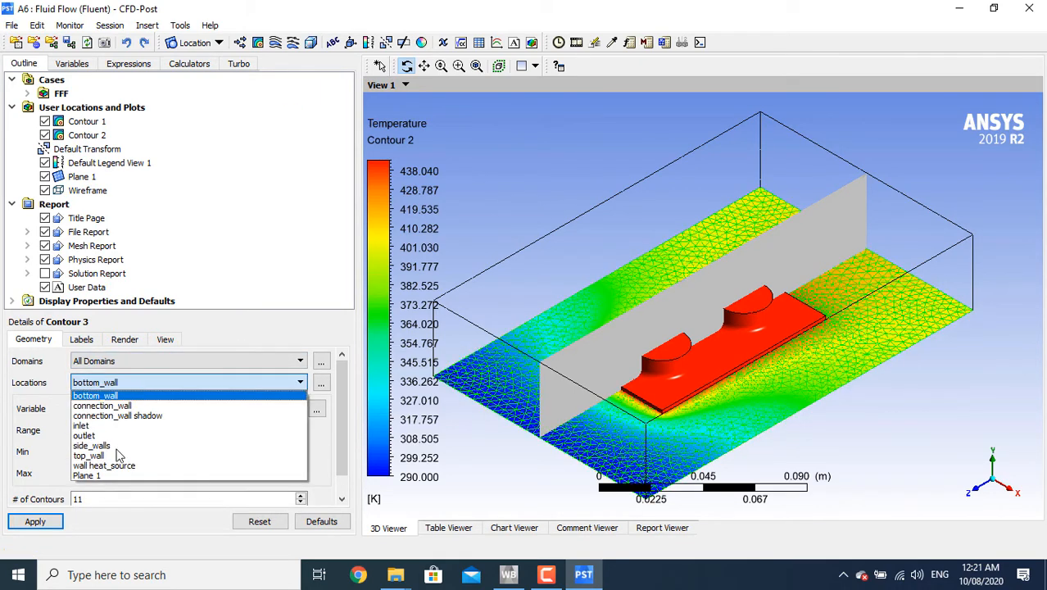
{"action": "left_click", "coordinate": [104, 476]}
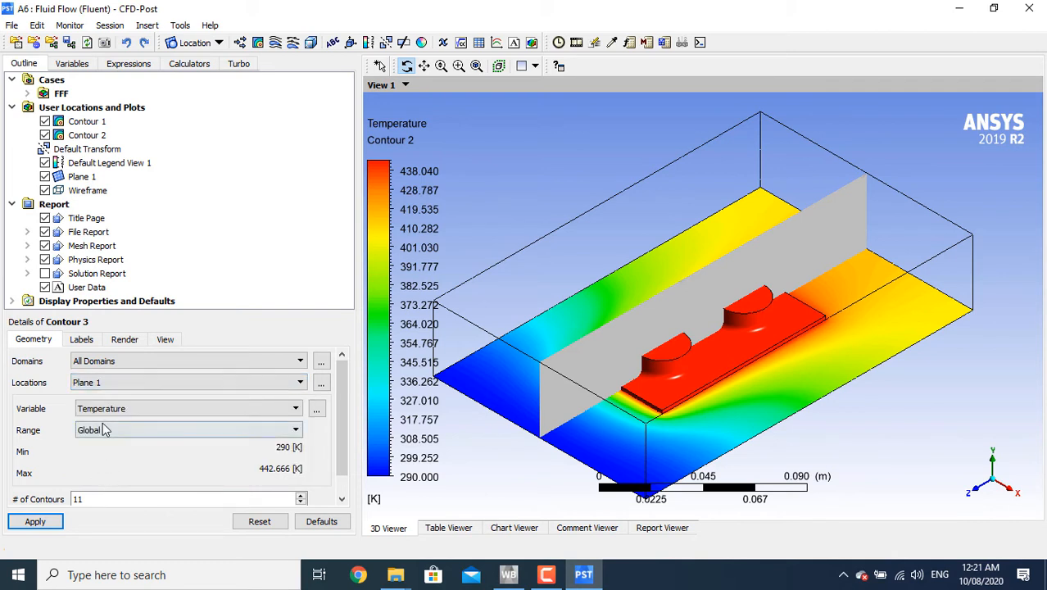
{"action": "double_click", "coordinate": [83, 499]}
{"action": "type", "text": "100"}
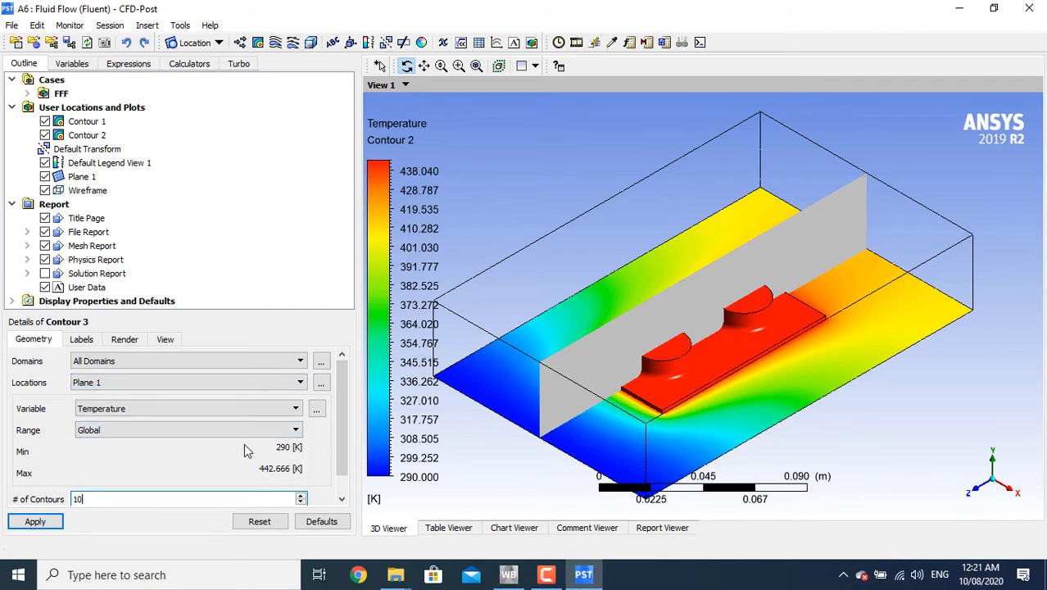
{"action": "left_click", "coordinate": [30, 524]}
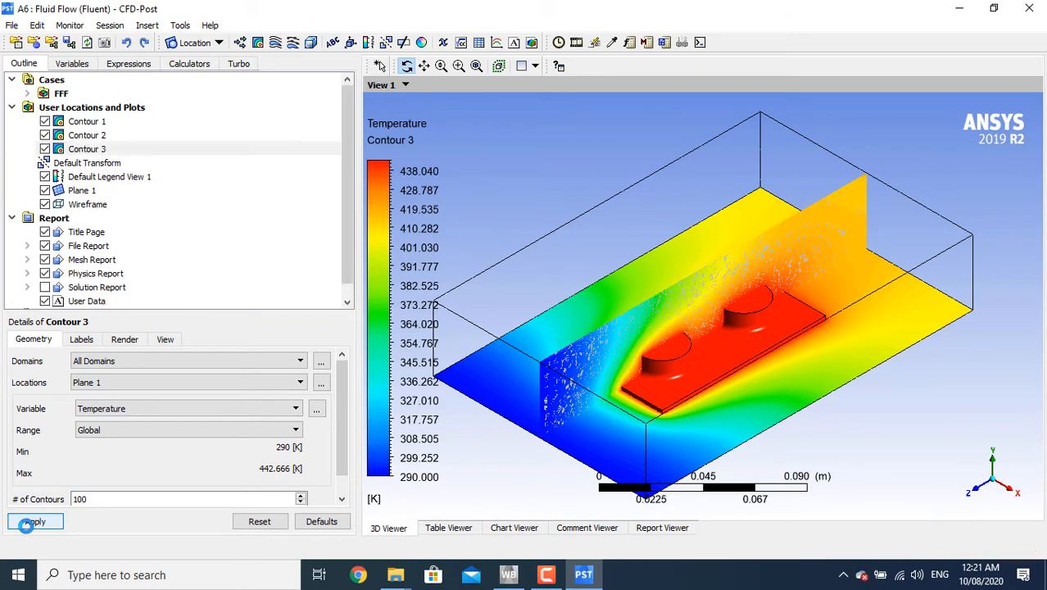
Hide Contour 1 and Contour 2 and show the Plane 1 temperature contour face-on along the X axis
{"action": "left_click", "coordinate": [45, 122]}
{"action": "left_click", "coordinate": [45, 135]}
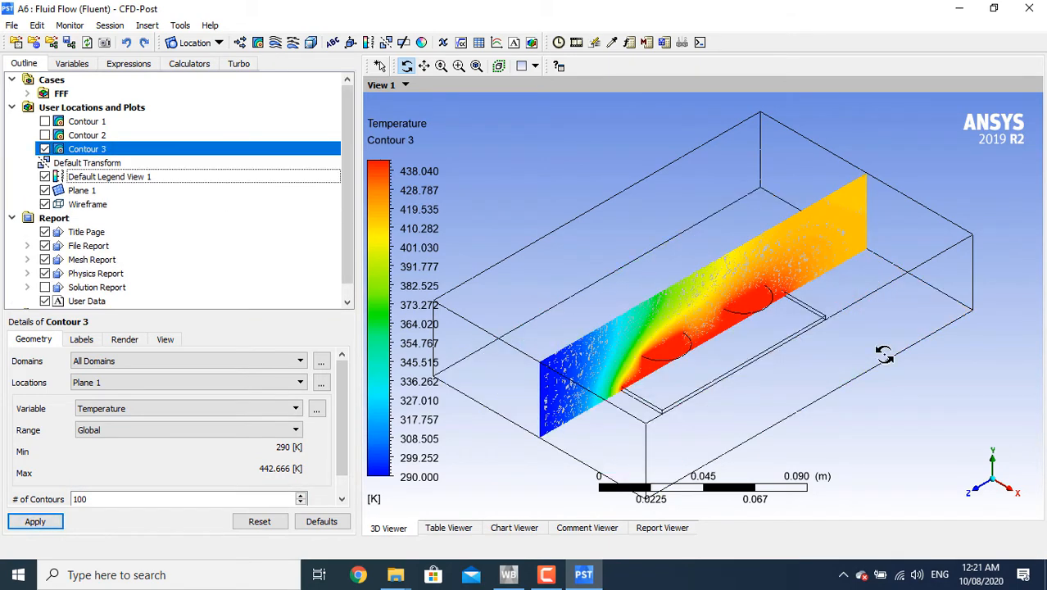
{"action": "left_click", "coordinate": [1024, 494]}
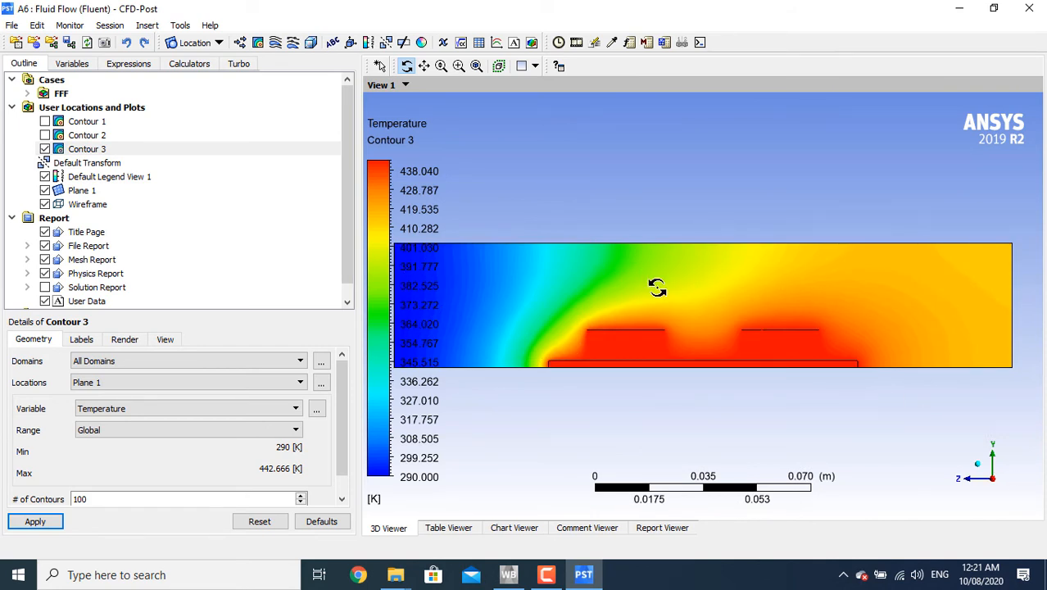
{"action": "scroll", "coordinate": [658, 286], "scroll_direction": "down", "scroll_amount": 1}
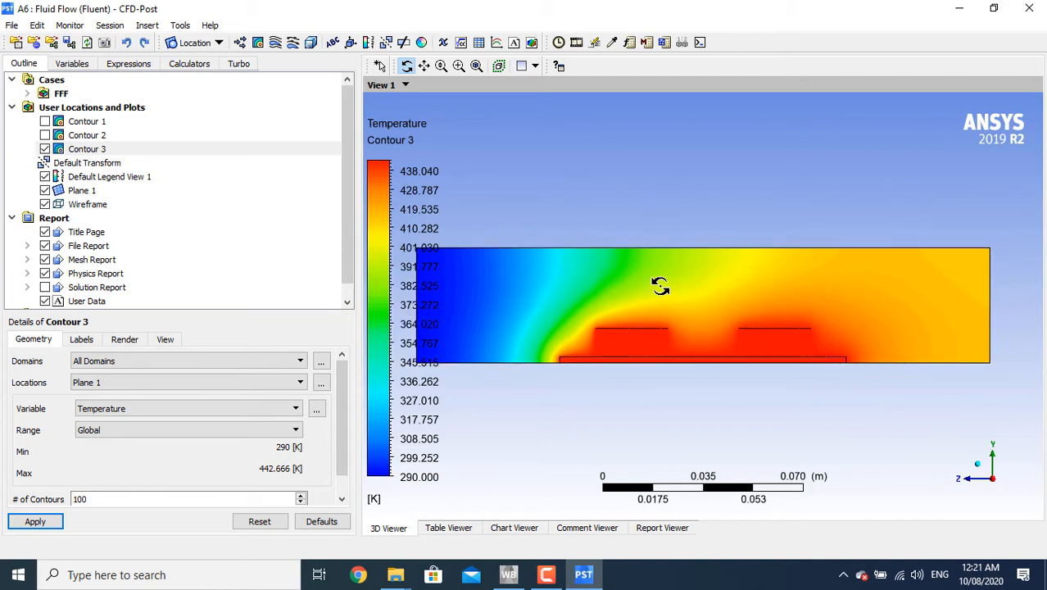
{"action": "scroll", "coordinate": [661, 286], "scroll_direction": "down", "scroll_amount": 1}
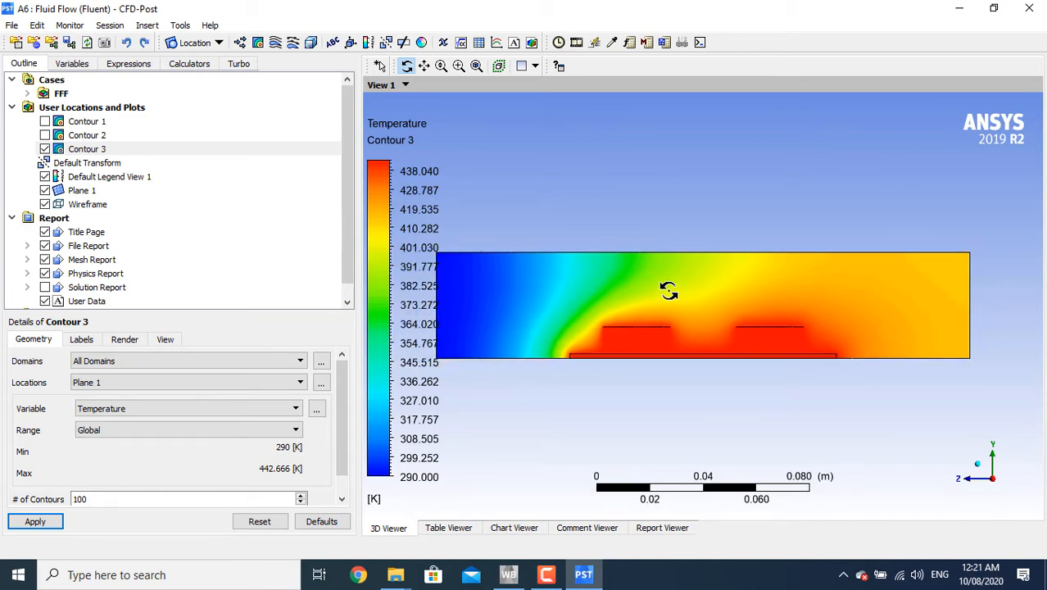
Insert a fourth contour plot on Plane 1 showing Velocity with 100 contours and apply it
{"action": "left_click", "coordinate": [257, 42]}
{"action": "left_click", "coordinate": [294, 106]}
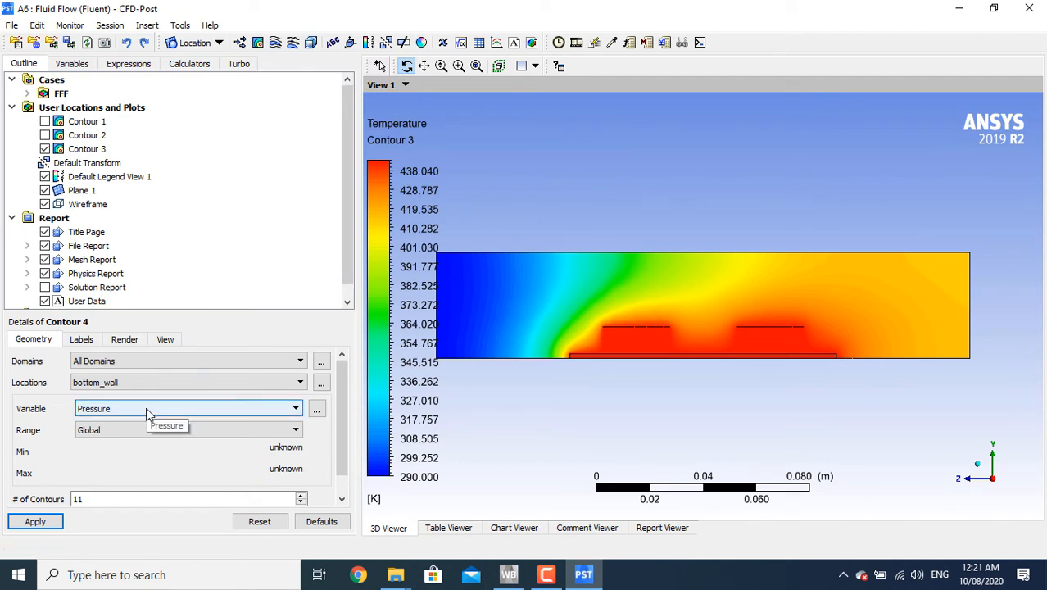
{"action": "left_click", "coordinate": [148, 414]}
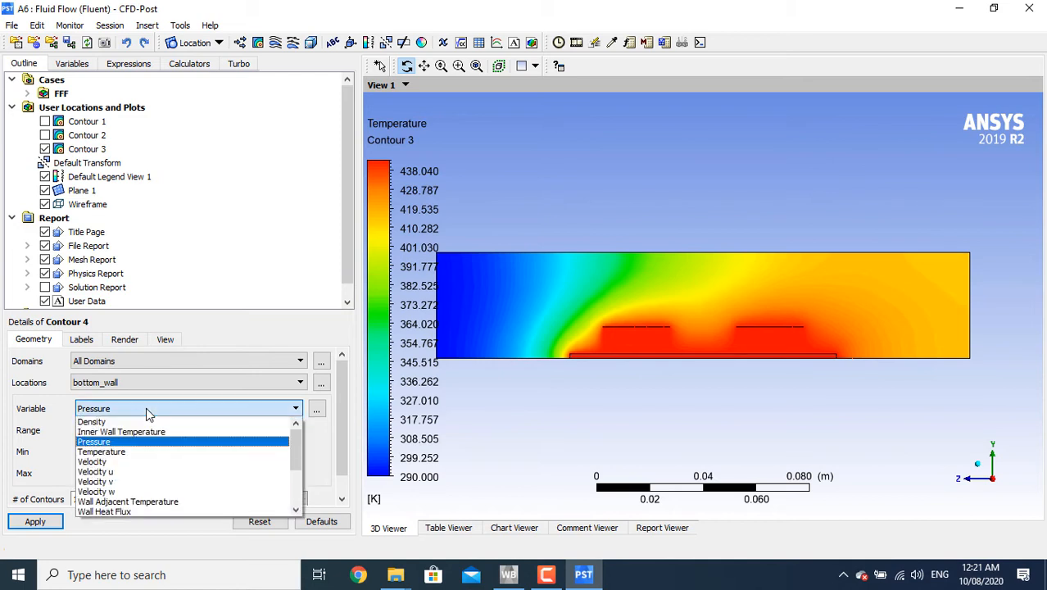
{"action": "left_click", "coordinate": [131, 461]}
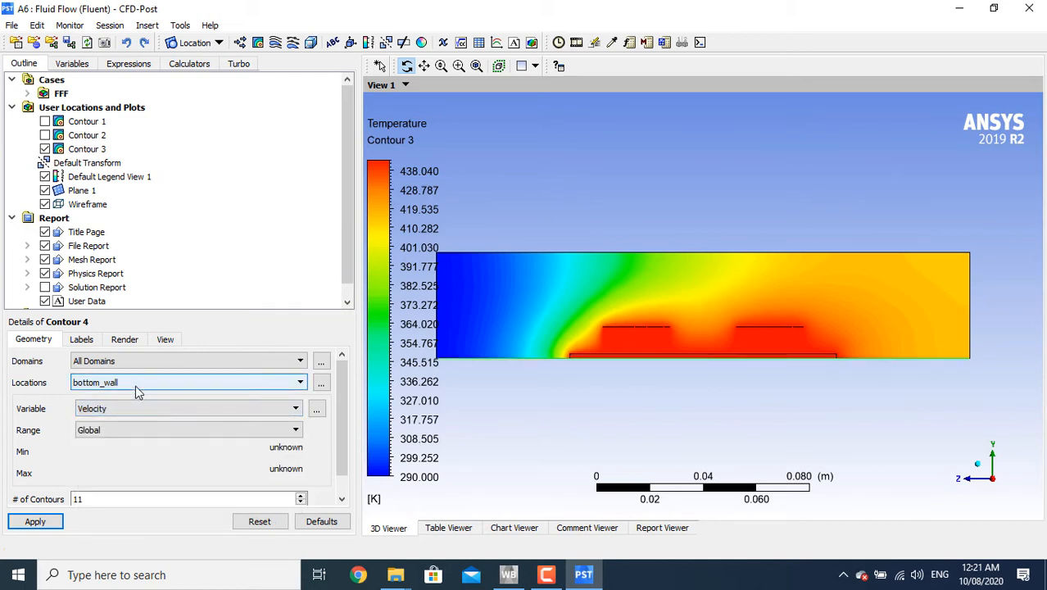
{"action": "left_click", "coordinate": [135, 384]}
{"action": "left_click", "coordinate": [99, 477]}
{"action": "left_click", "coordinate": [80, 494]}
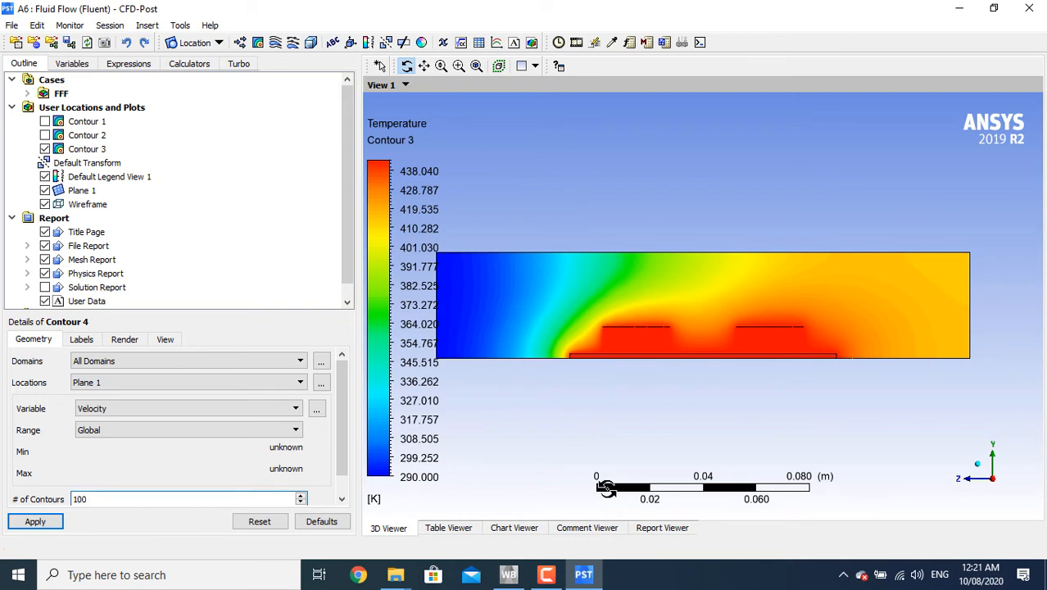
{"action": "left_click", "coordinate": [36, 523]}
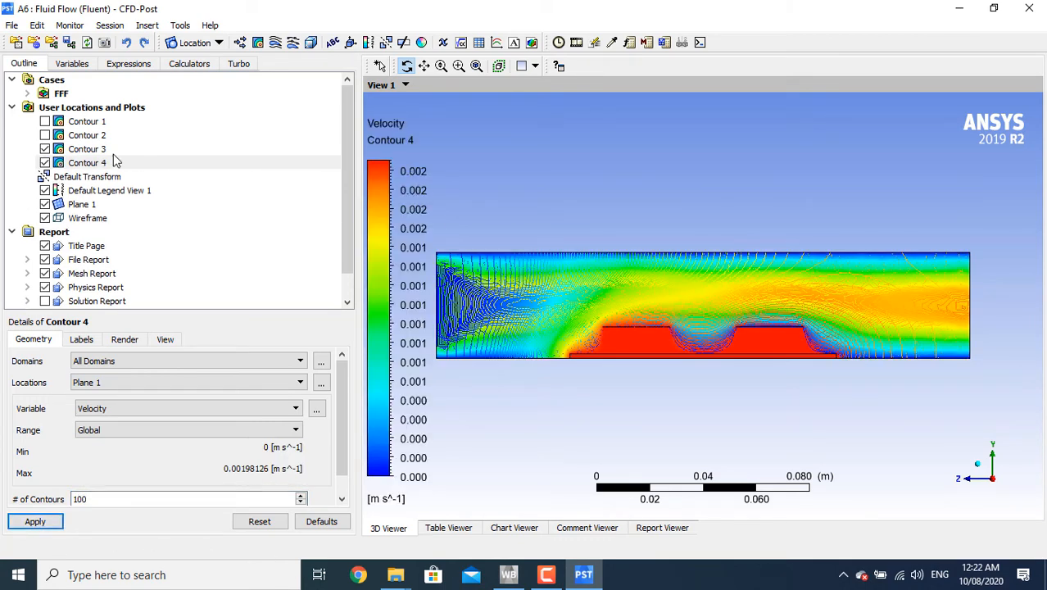
Hide Contour 3 and Plane 1 and show the Plane 1 velocity contour in the isometric view
{"action": "left_click", "coordinate": [44, 149]}
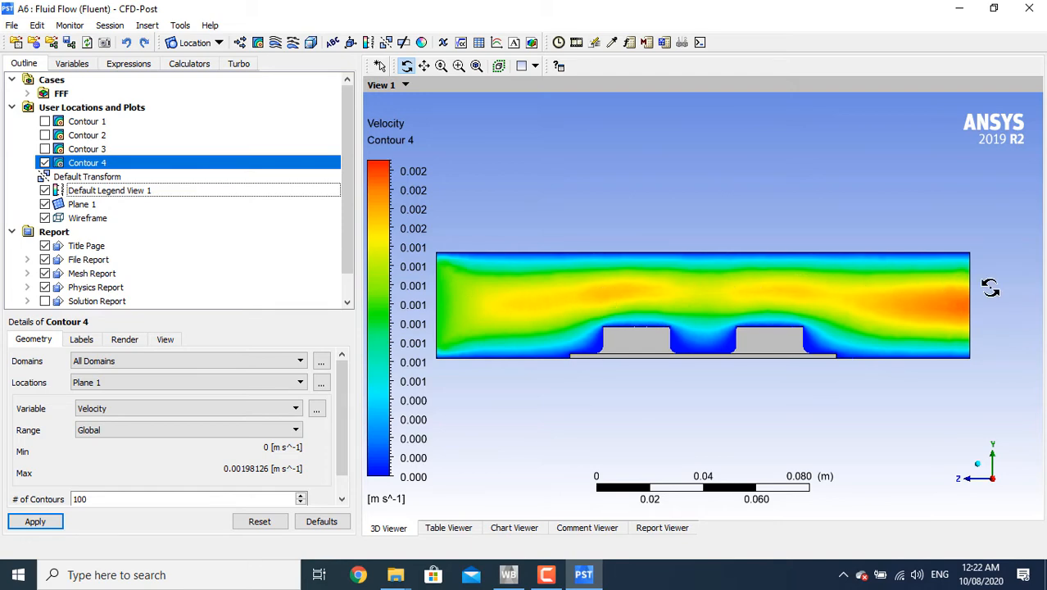
{"action": "left_click", "coordinate": [981, 467]}
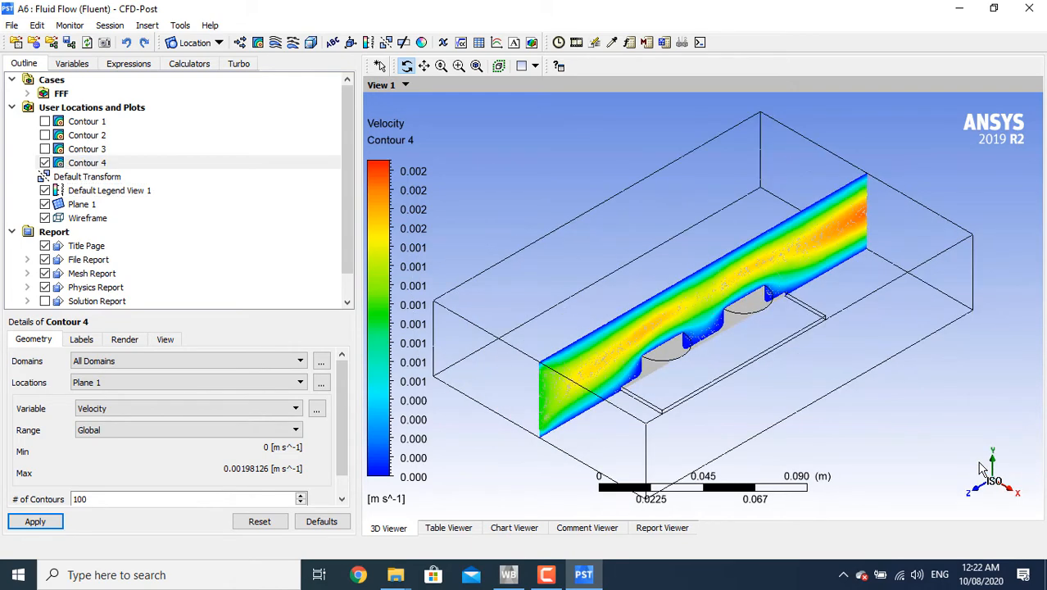
{"action": "left_click", "coordinate": [45, 204]}
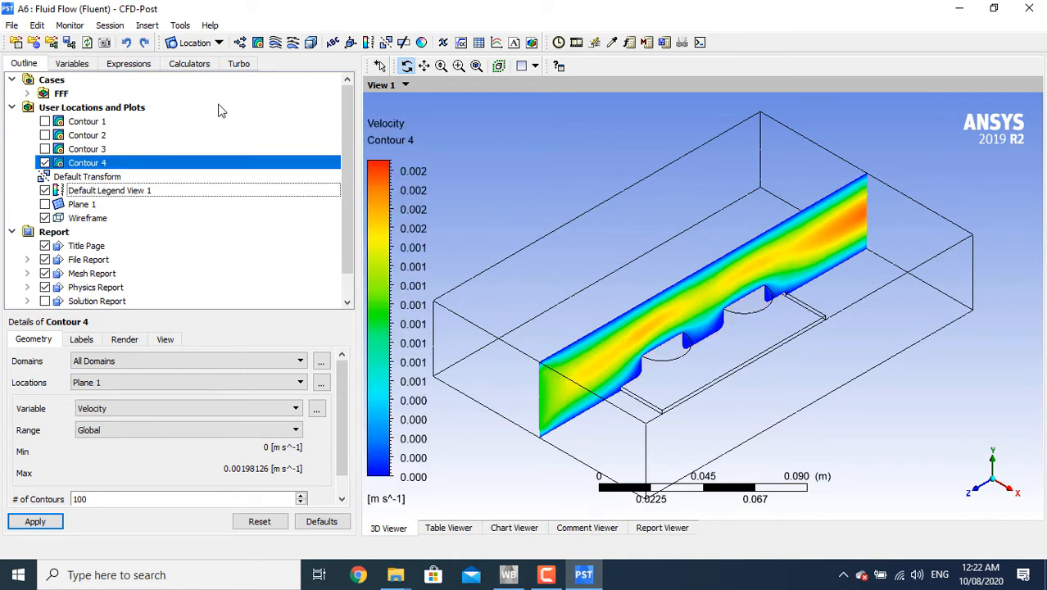
Insert a second plane location using the ZX Plane method and apply it
{"action": "left_click", "coordinate": [211, 46]}
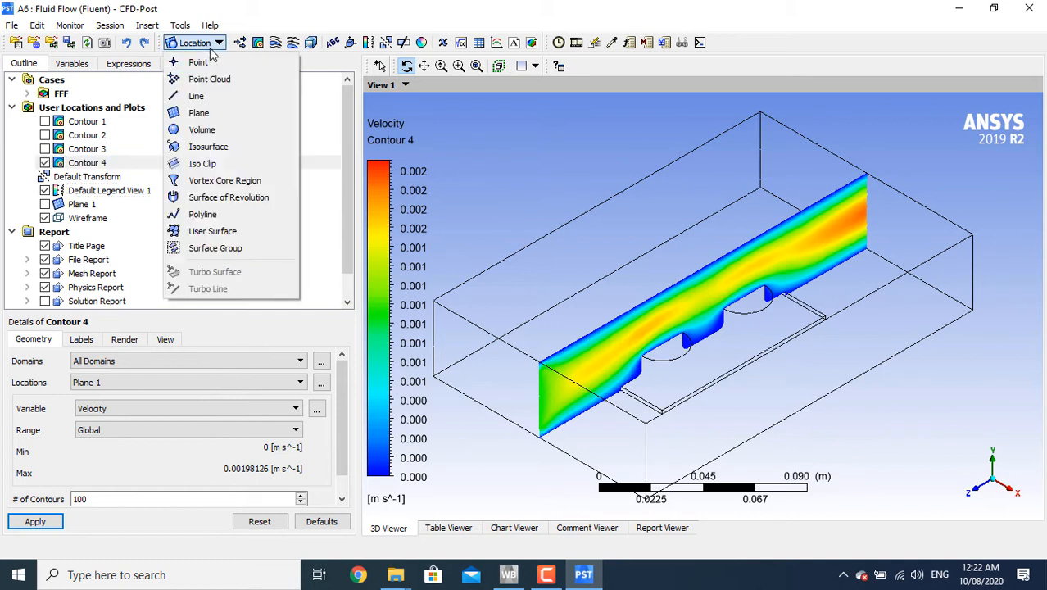
{"action": "left_click", "coordinate": [205, 112]}
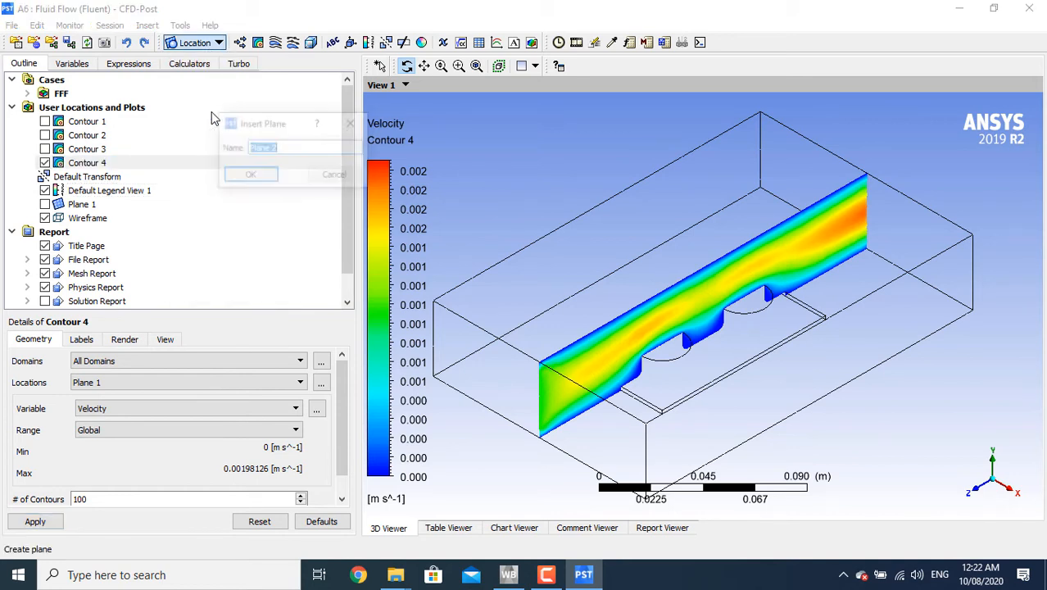
{"action": "left_click", "coordinate": [257, 176]}
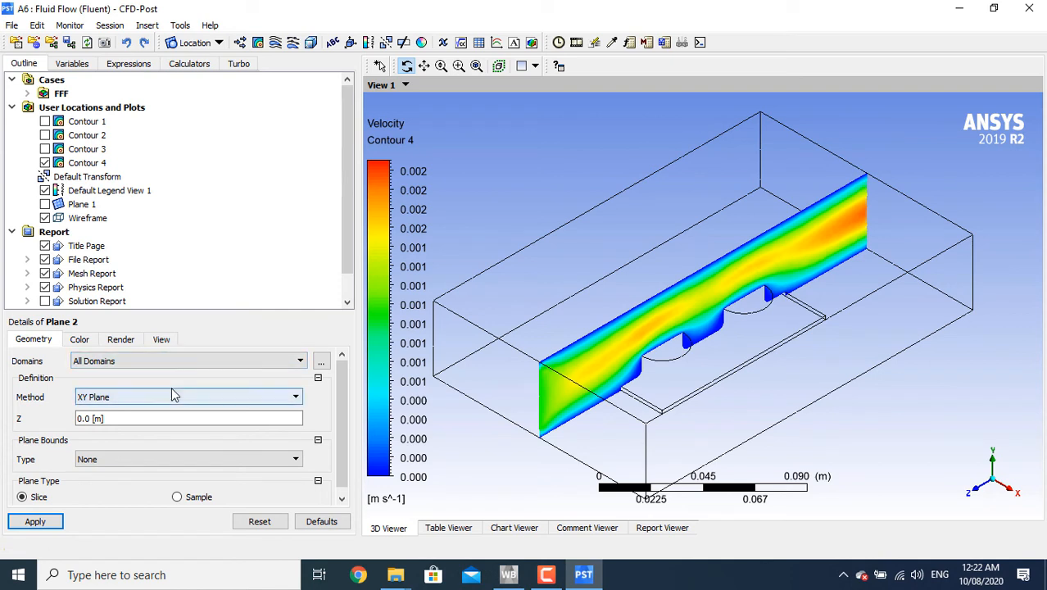
{"action": "left_click", "coordinate": [173, 396]}
{"action": "left_click", "coordinate": [185, 420]}
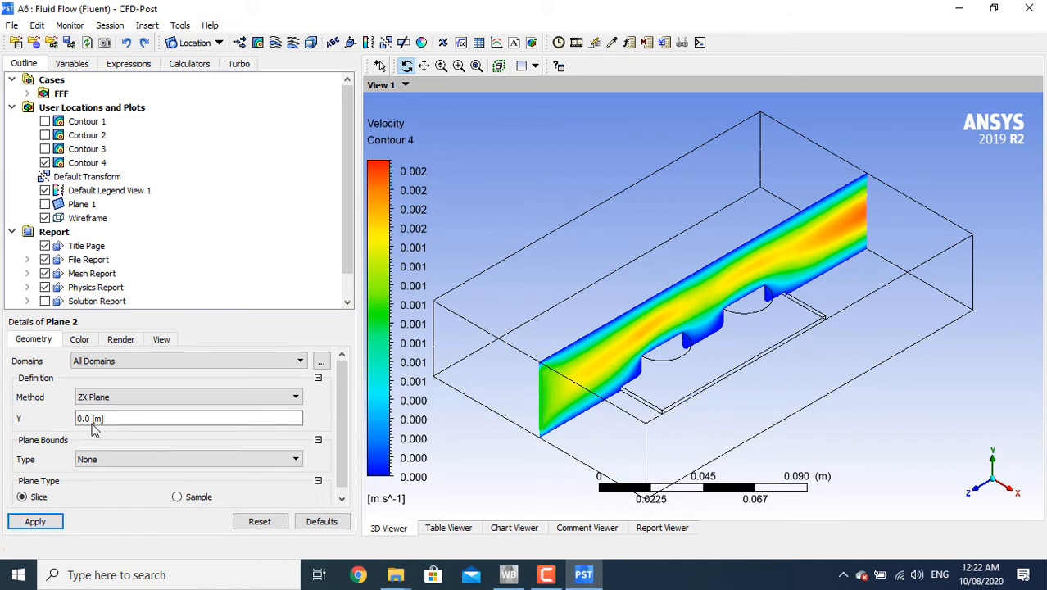
{"action": "left_click", "coordinate": [47, 522]}
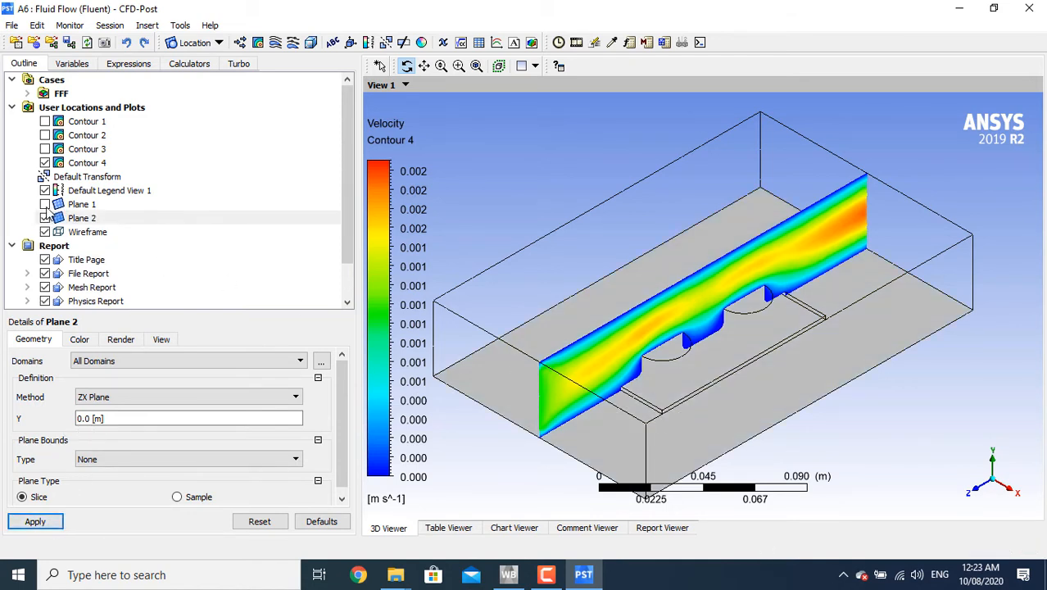
Hide Contour 4, set the Y position of Plane 2 to 10 mm and apply it
{"action": "left_click", "coordinate": [45, 163]}
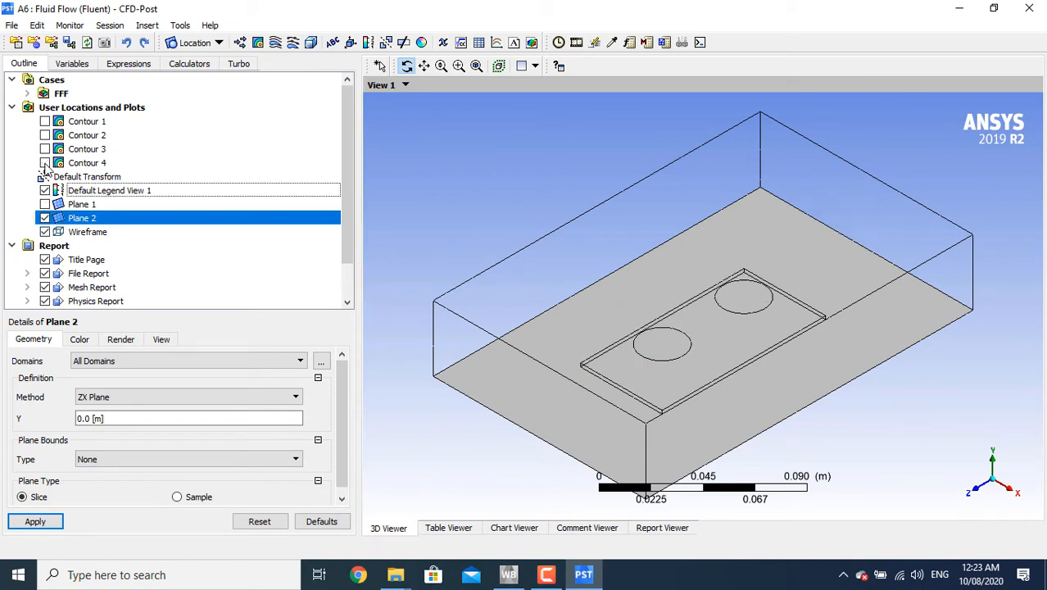
{"action": "left_click", "coordinate": [96, 419]}
{"action": "type", "text": "10"}
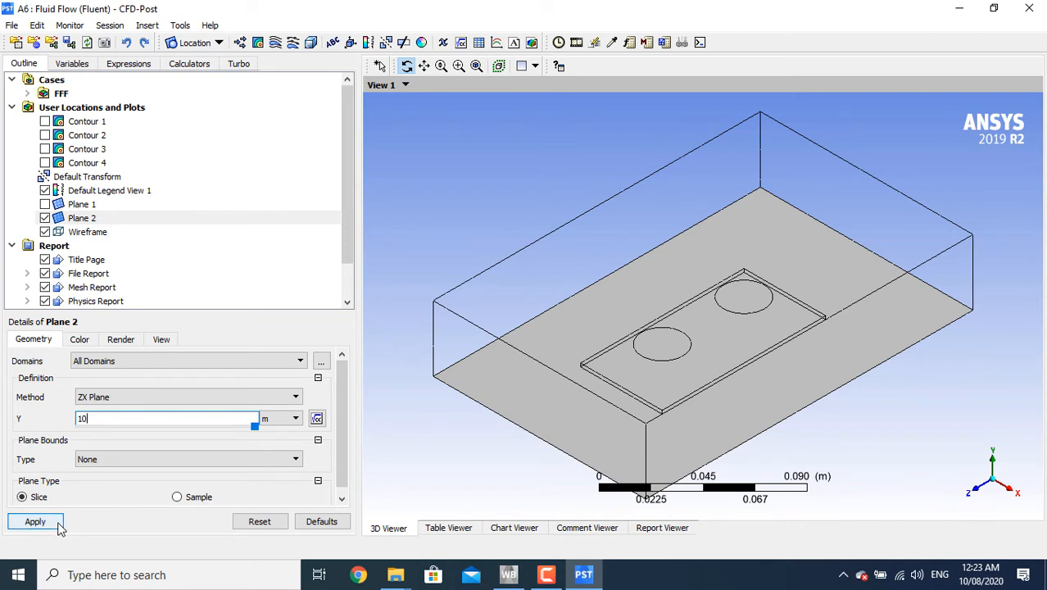
{"action": "left_click", "coordinate": [295, 419]}
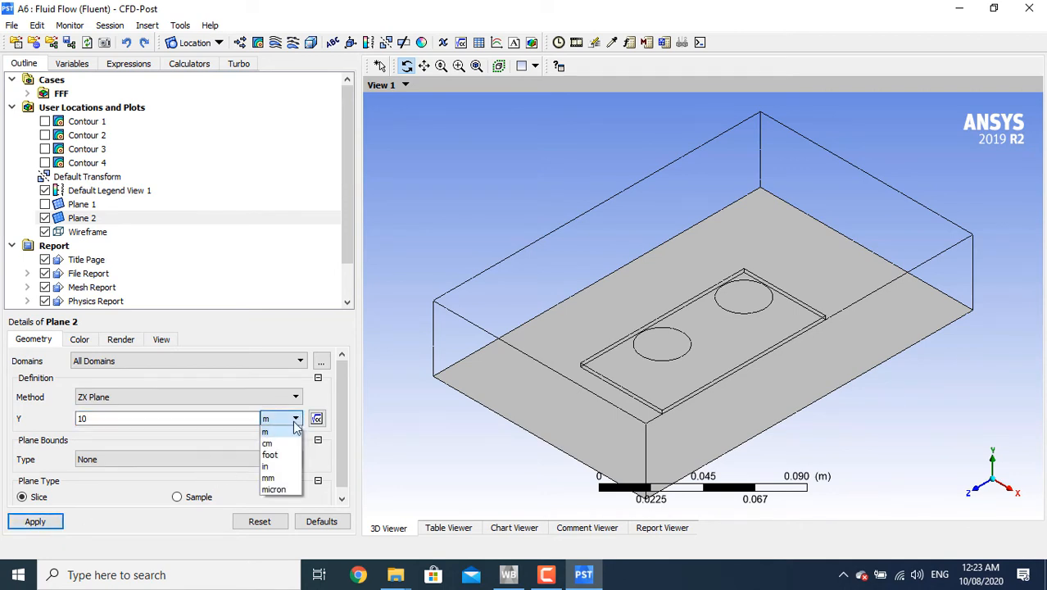
{"action": "left_click", "coordinate": [268, 477]}
{"action": "left_click", "coordinate": [35, 522]}
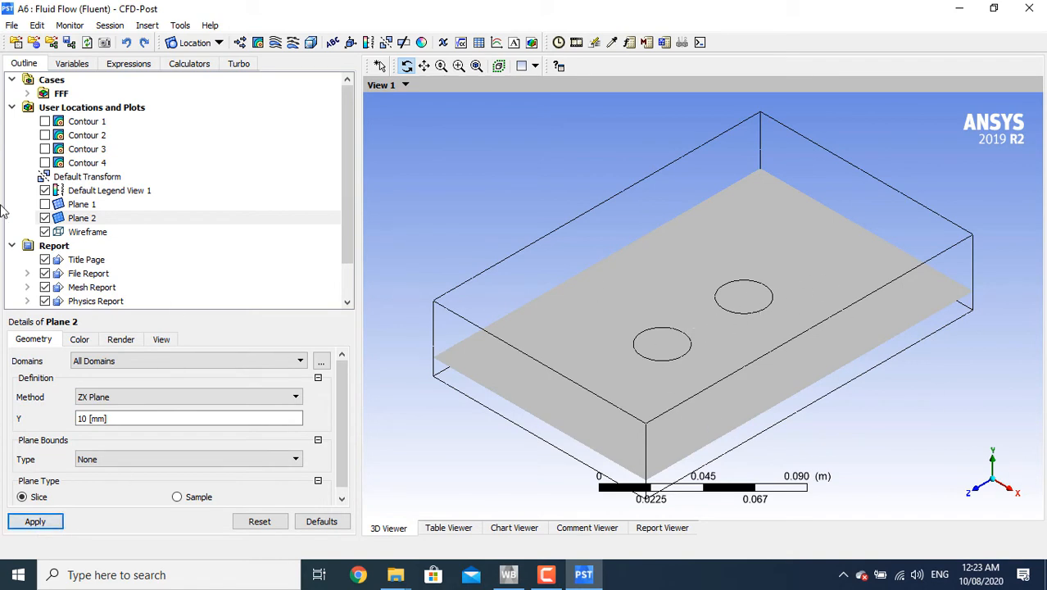
Show Contour 1 and insert a fifth contour plot on Plane 2 showing Temperature with 100 contours
{"action": "left_click", "coordinate": [45, 121]}
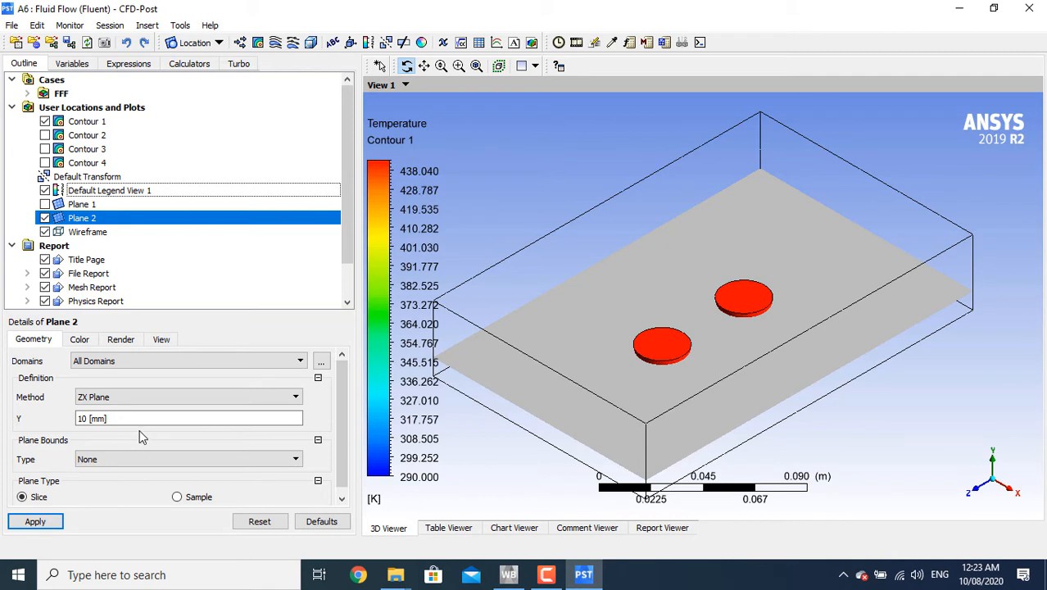
{"action": "left_click", "coordinate": [257, 43]}
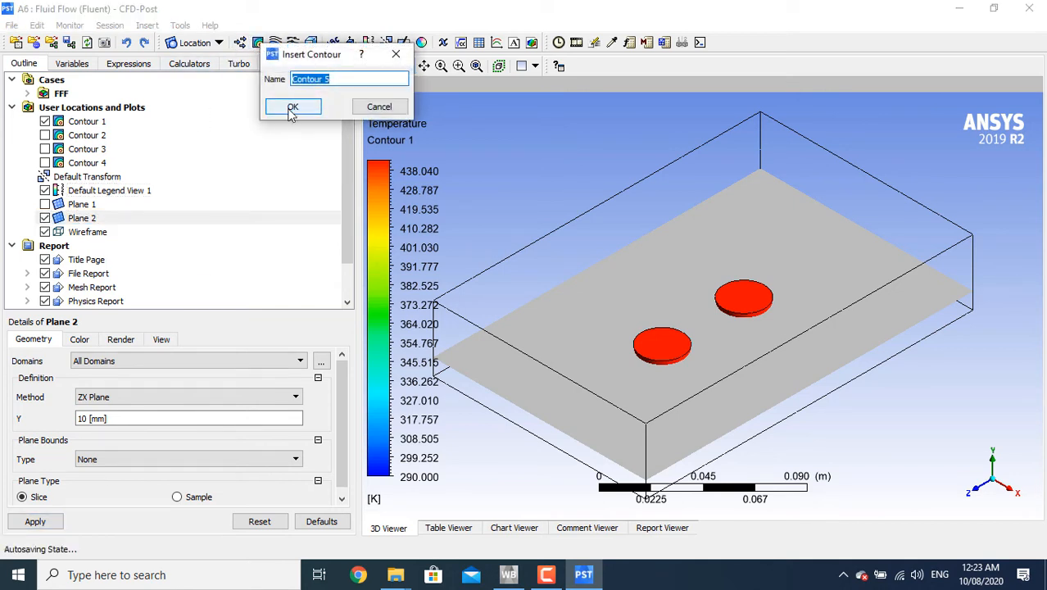
{"action": "left_click", "coordinate": [319, 107]}
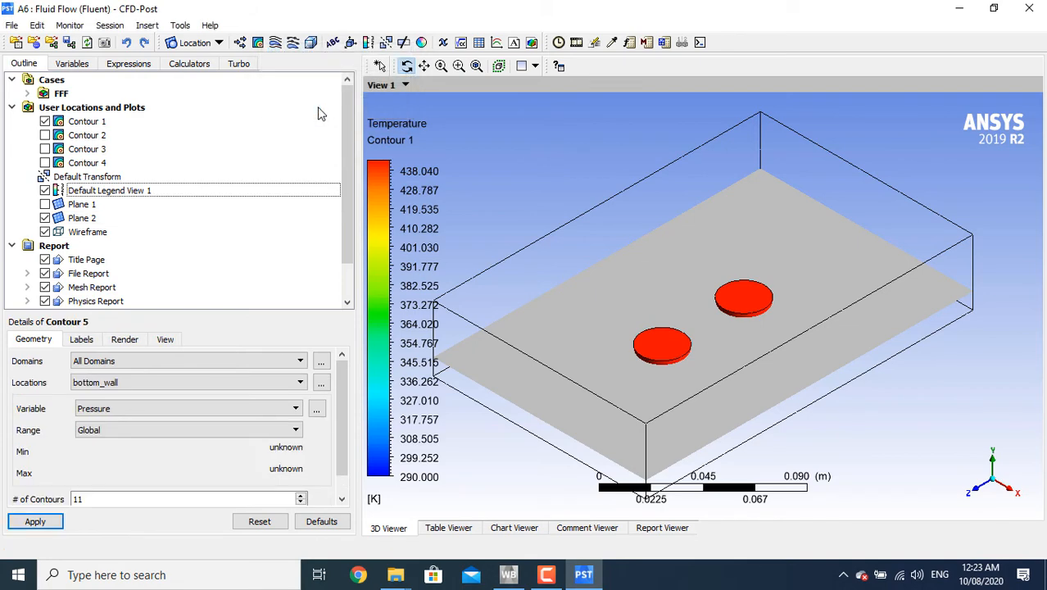
{"action": "left_click", "coordinate": [181, 383]}
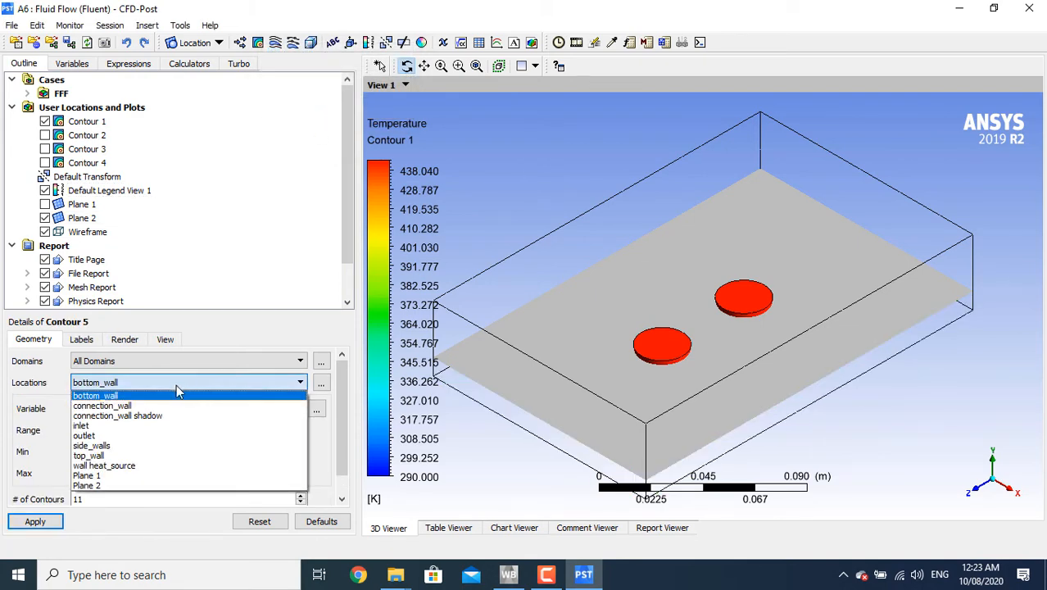
{"action": "left_click", "coordinate": [122, 483]}
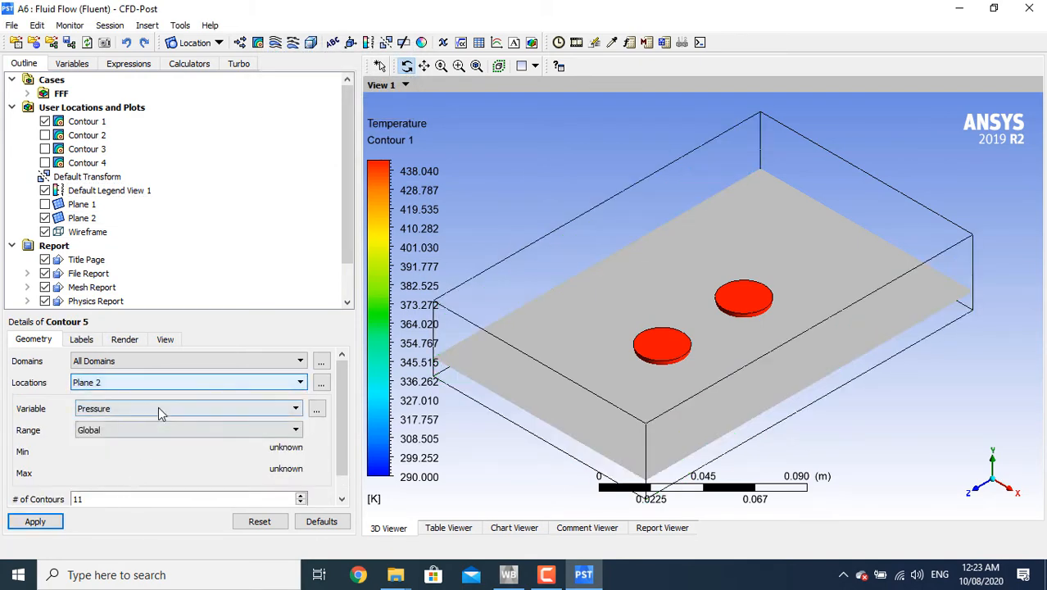
{"action": "left_click", "coordinate": [158, 408]}
{"action": "left_click", "coordinate": [144, 453]}
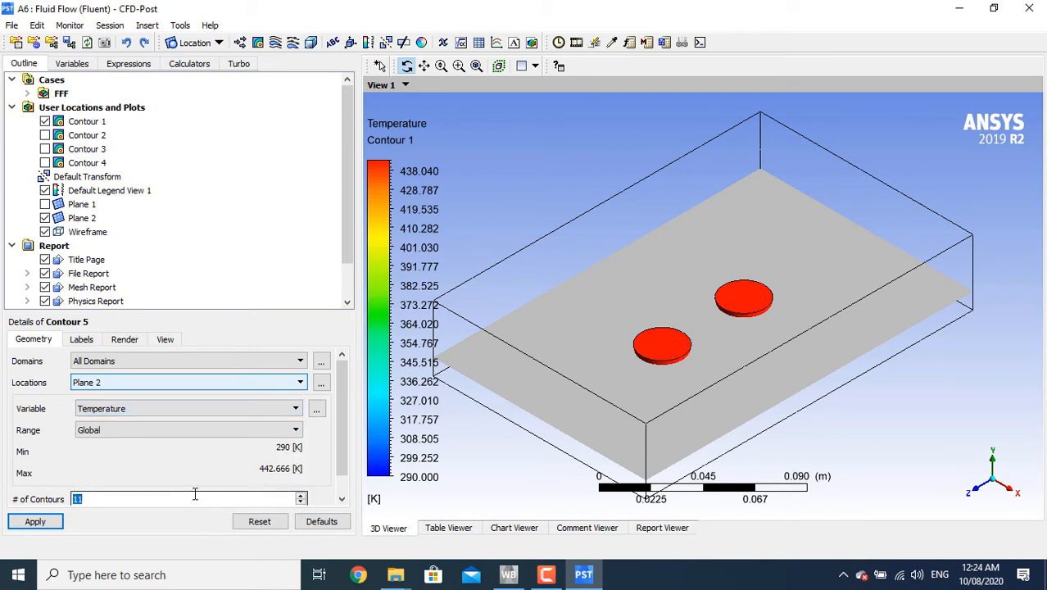
{"action": "left_click", "coordinate": [50, 524]}
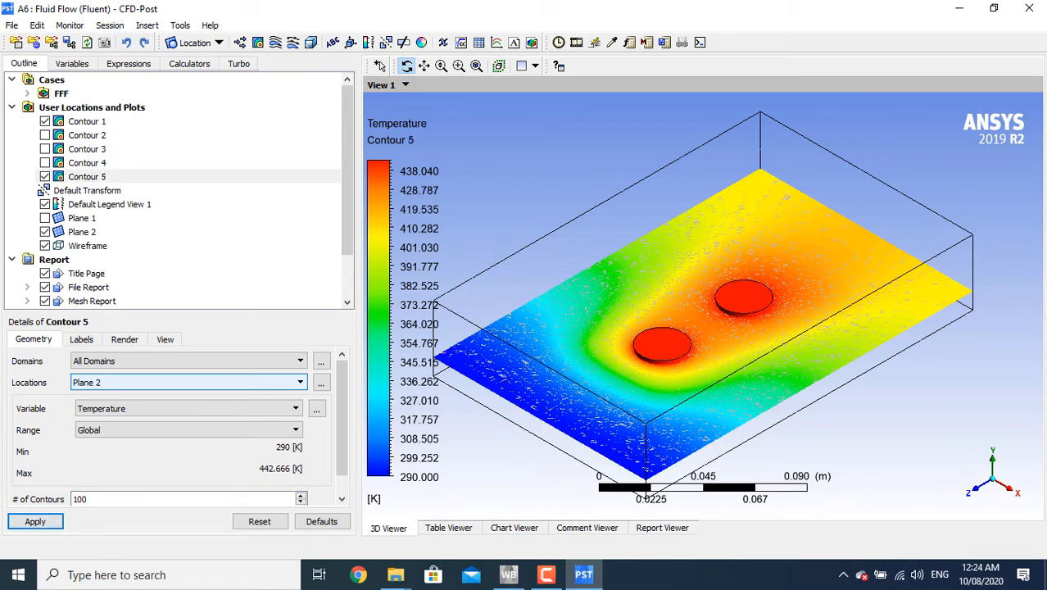
View the Plane 2 temperature contour face-on along the Y axis and move Plane 2 to Y 20 mm
{"action": "left_click", "coordinate": [995, 466]}
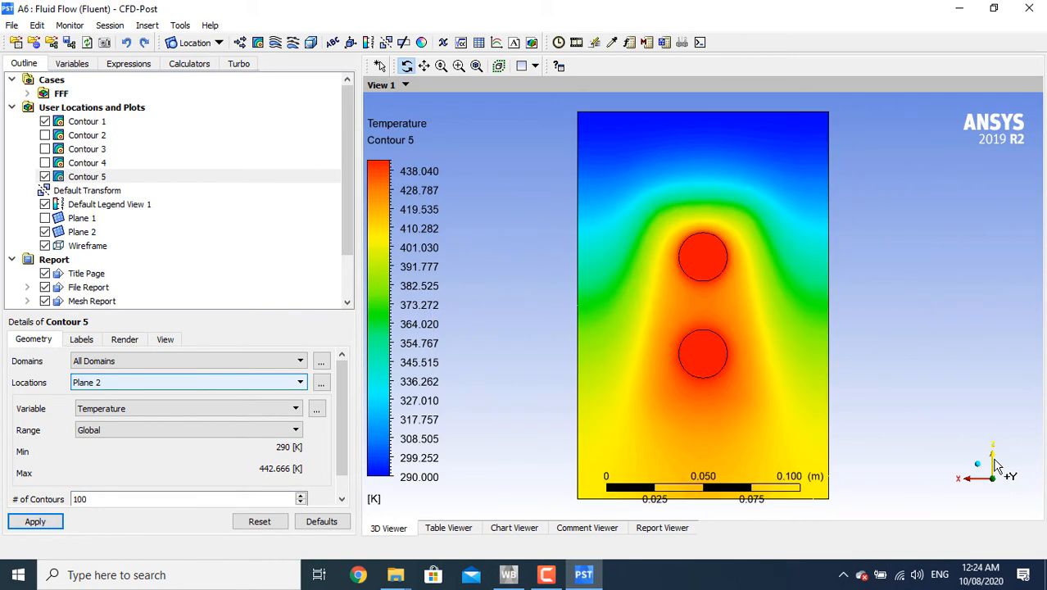
{"action": "left_click_drag", "start_coordinate": [804, 433], "coordinate": [792, 414]}
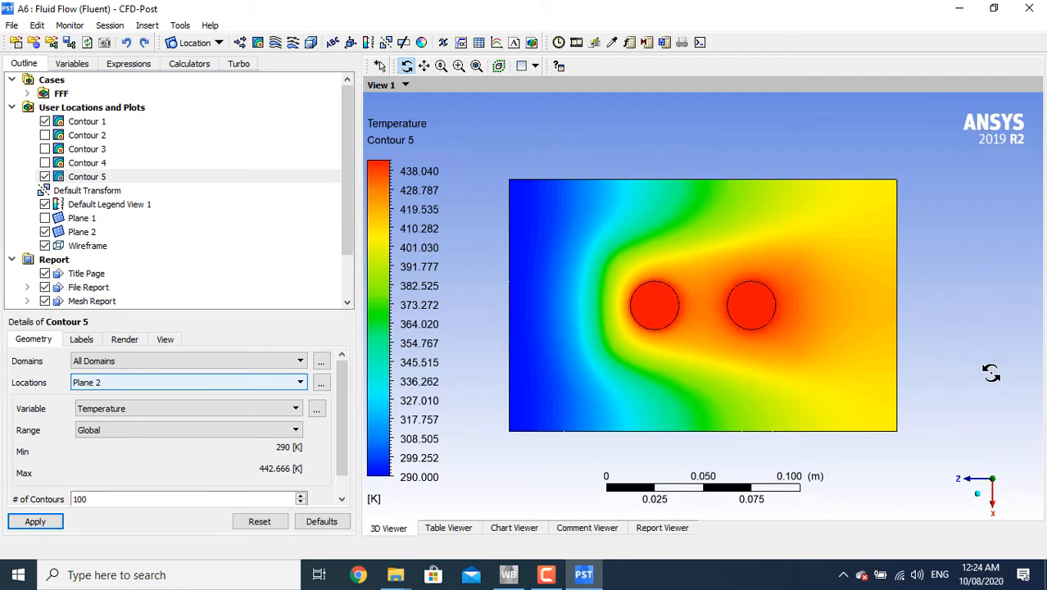
{"action": "left_click", "coordinate": [86, 234]}
{"action": "double_click", "coordinate": [83, 419]}
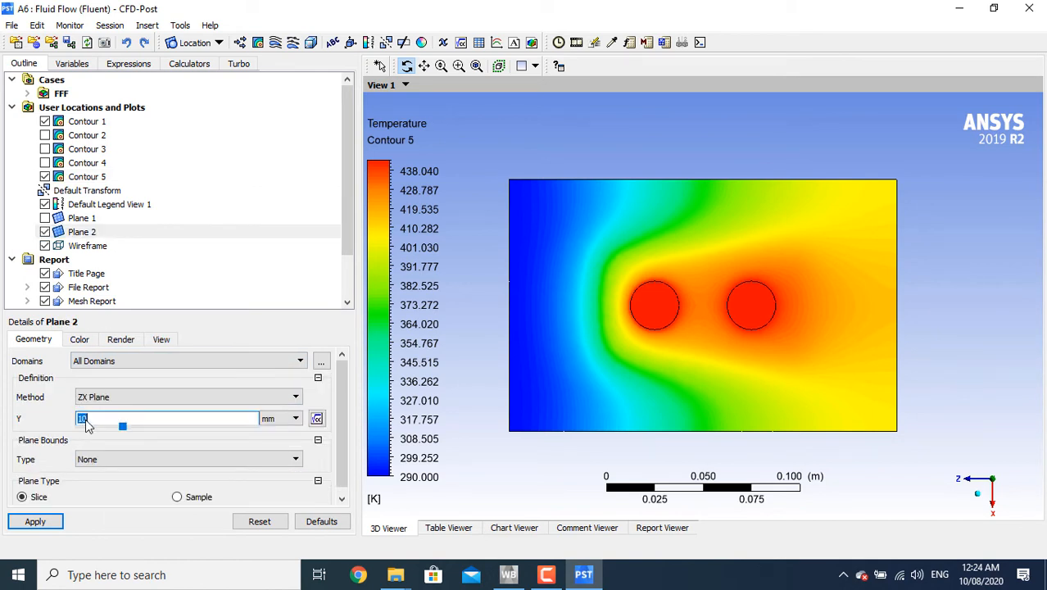
{"action": "type", "text": "2"}
{"action": "left_click", "coordinate": [34, 522]}
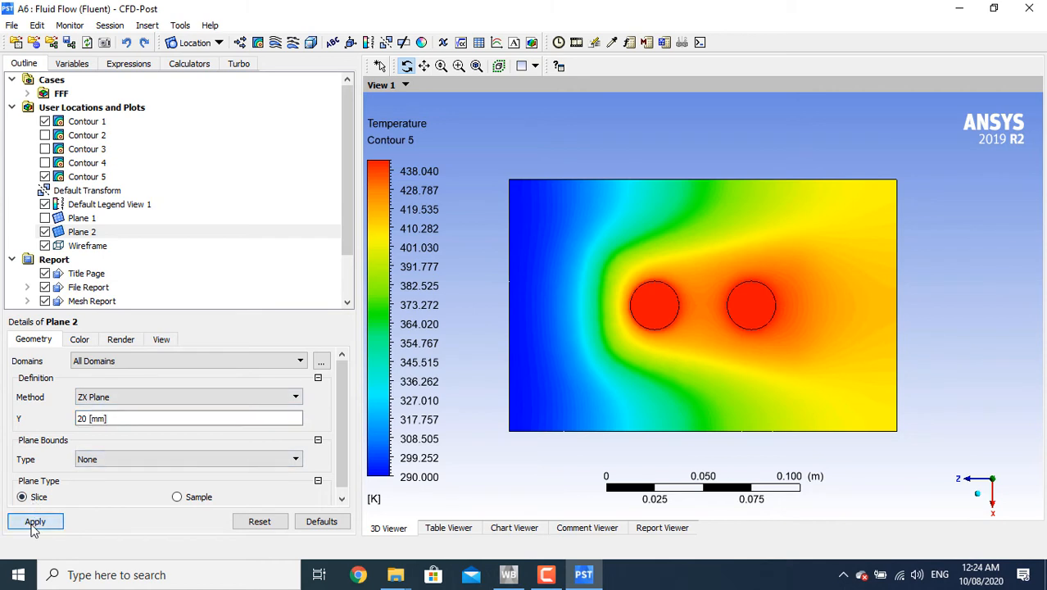
Set the Y position of Plane 2 to 30 mm and apply it
{"action": "left_click", "coordinate": [130, 419]}
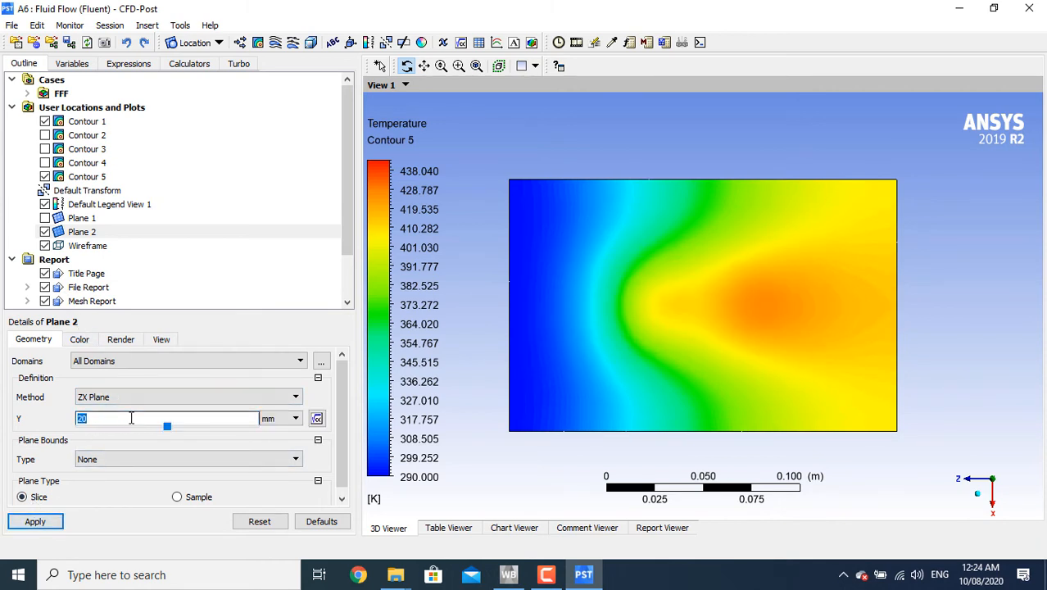
{"action": "type", "text": "30"}
{"action": "left_click", "coordinate": [36, 521]}
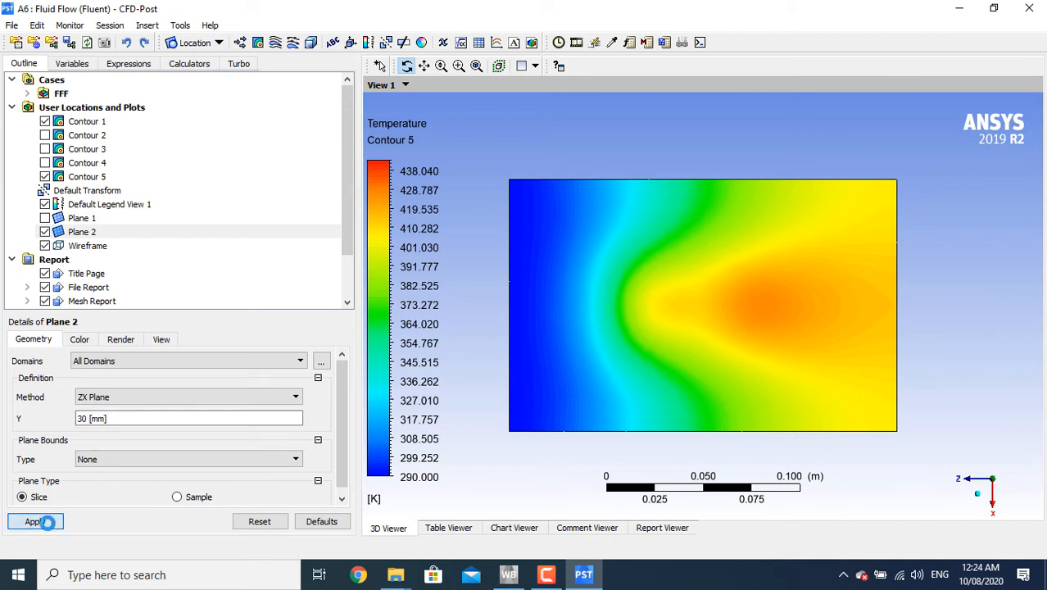
Hide Contour 5 and Plane 2 and show the heat source temperature contour in the isometric view
{"action": "left_click", "coordinate": [982, 508]}
{"action": "left_click", "coordinate": [45, 177]}
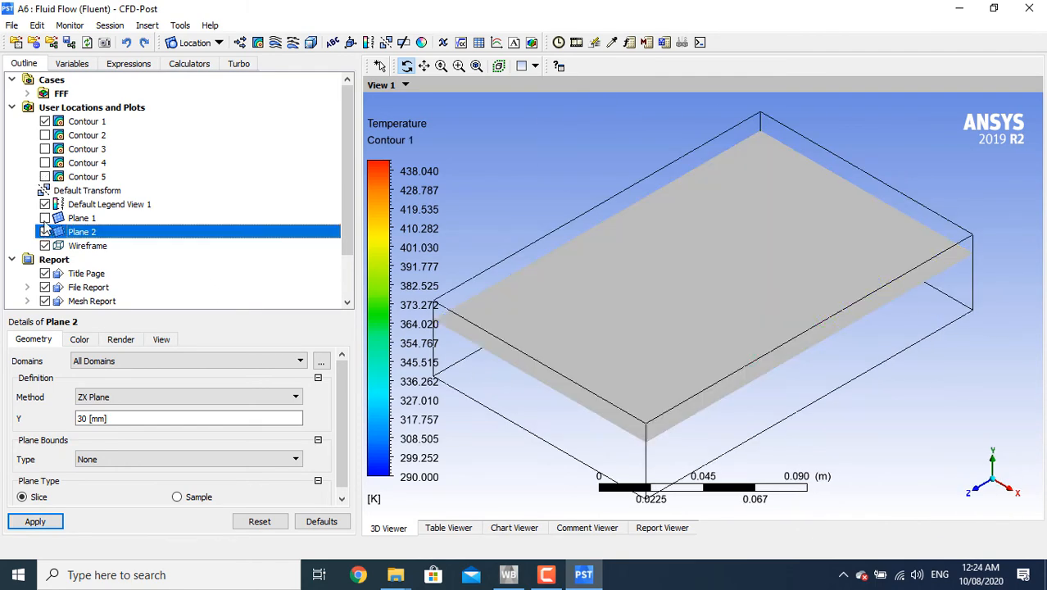
{"action": "left_click", "coordinate": [45, 218]}
{"action": "left_click", "coordinate": [45, 232]}
{"action": "left_click", "coordinate": [45, 218]}
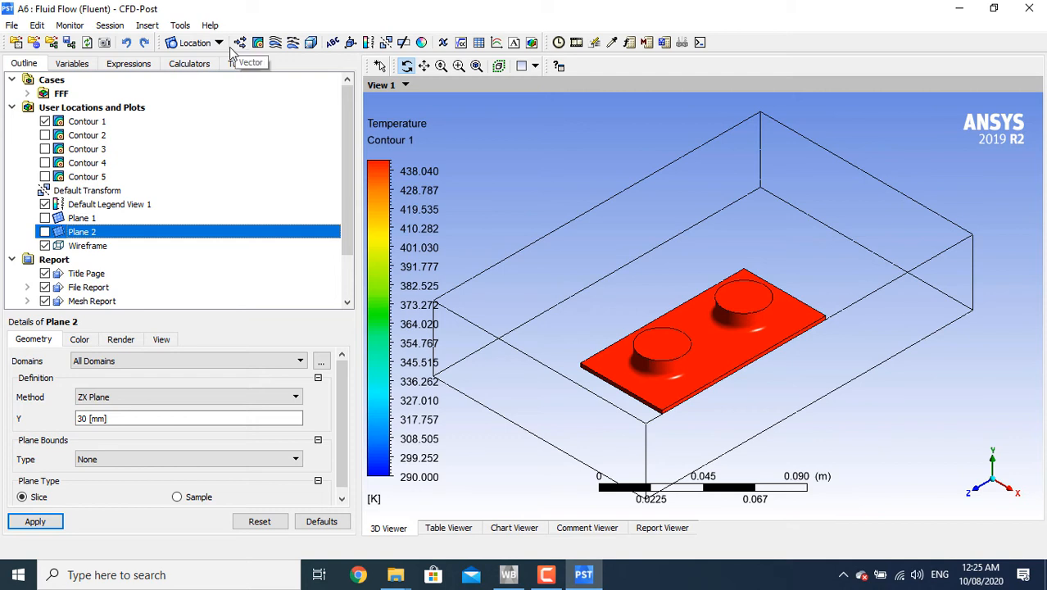
Insert a 3D velocity streamline starting from the inlet with 100 equally spaced points and inspect it along the X axis and isometrically
{"action": "left_click", "coordinate": [275, 42]}
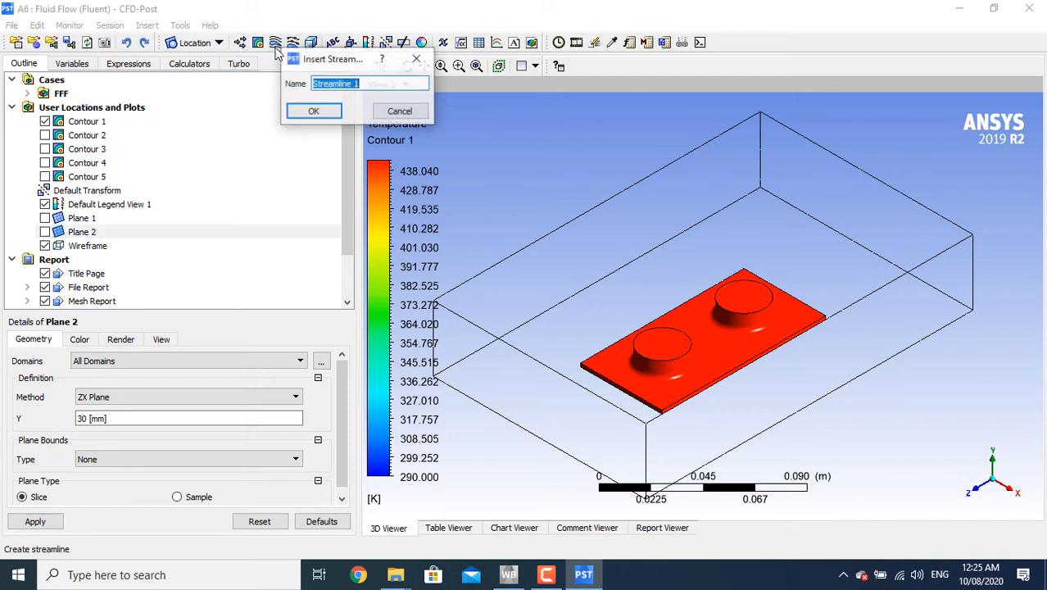
{"action": "left_click", "coordinate": [316, 111]}
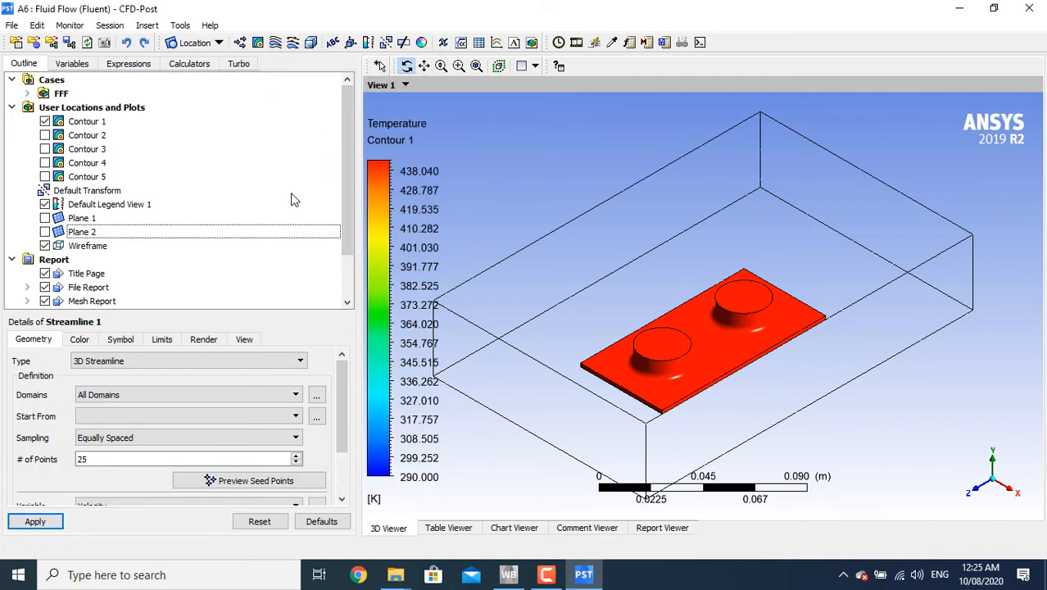
{"action": "left_click", "coordinate": [173, 415]}
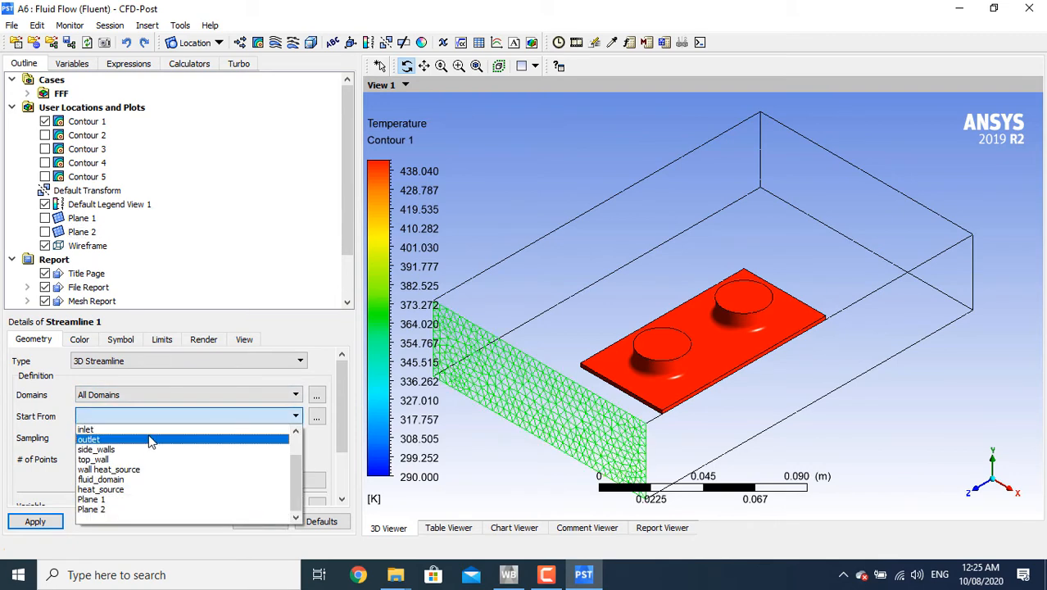
{"action": "left_click", "coordinate": [162, 431]}
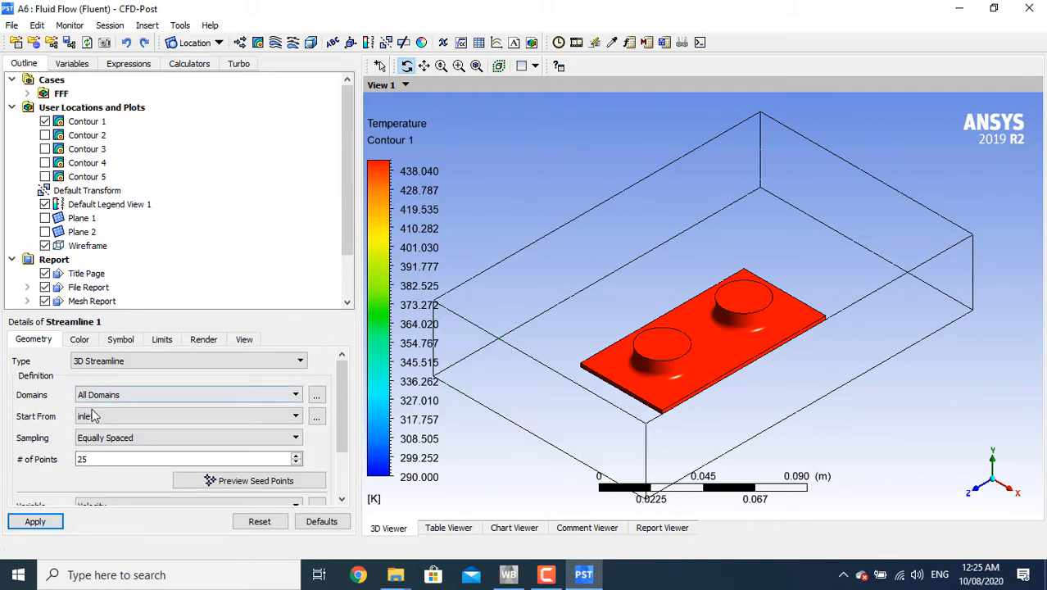
{"action": "double_click", "coordinate": [91, 459]}
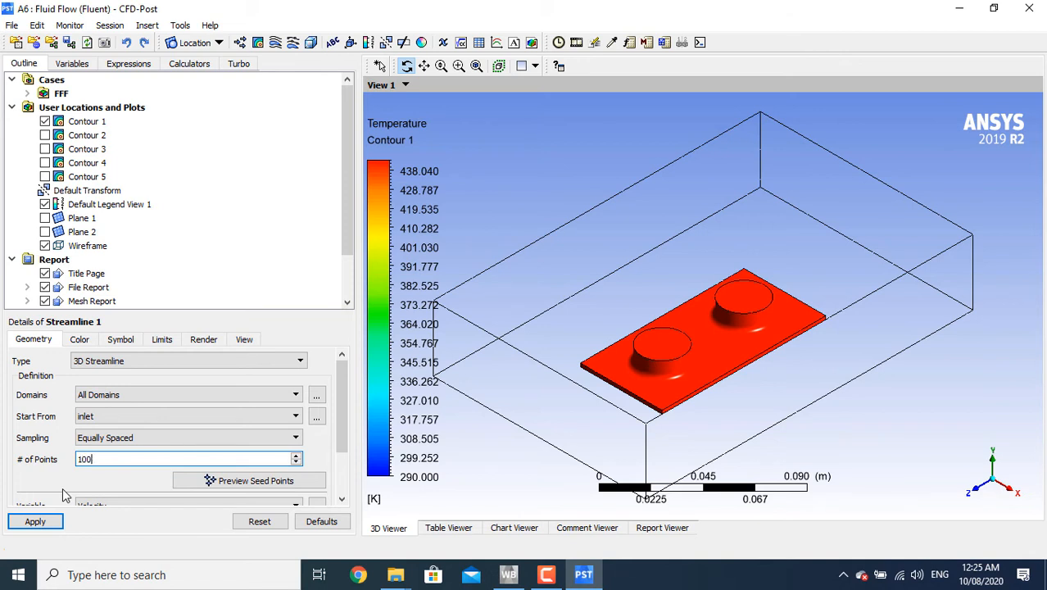
{"action": "left_click", "coordinate": [148, 436]}
{"action": "left_click", "coordinate": [149, 436]}
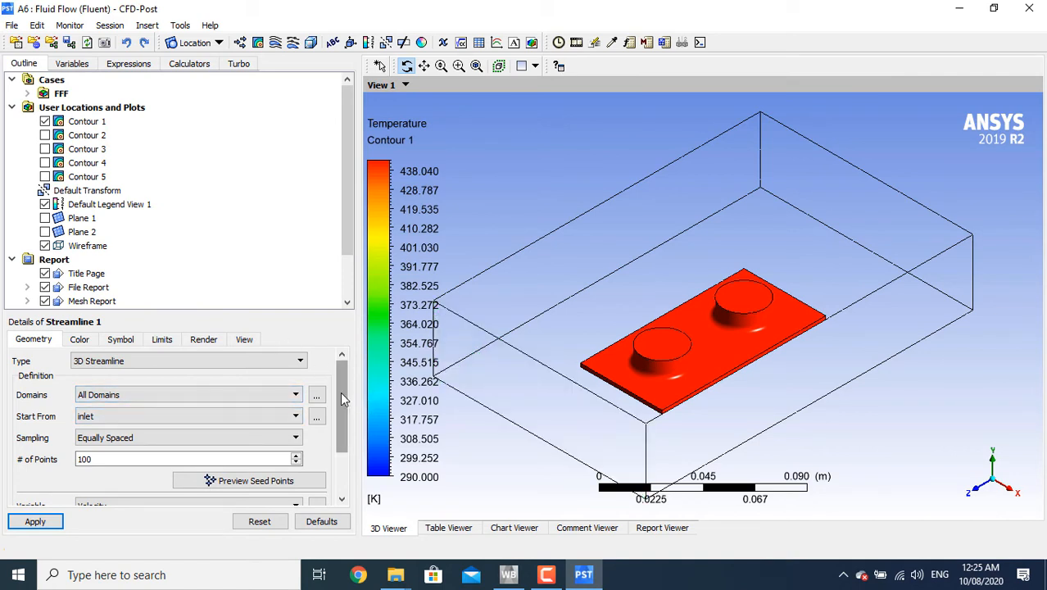
{"action": "left_click_drag", "start_coordinate": [339, 392], "coordinate": [345, 459]}
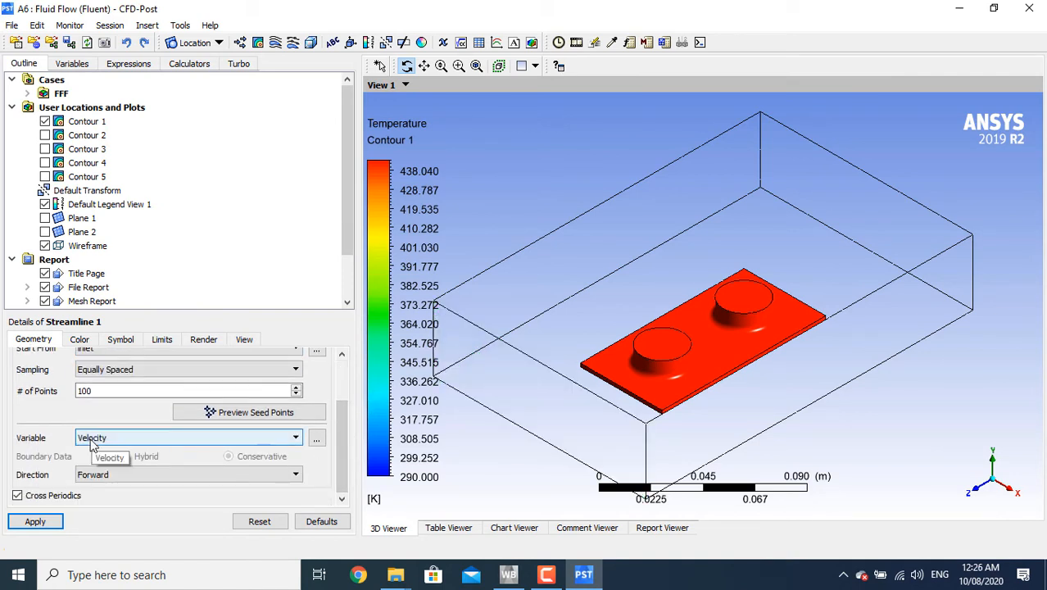
{"action": "left_click", "coordinate": [35, 522]}
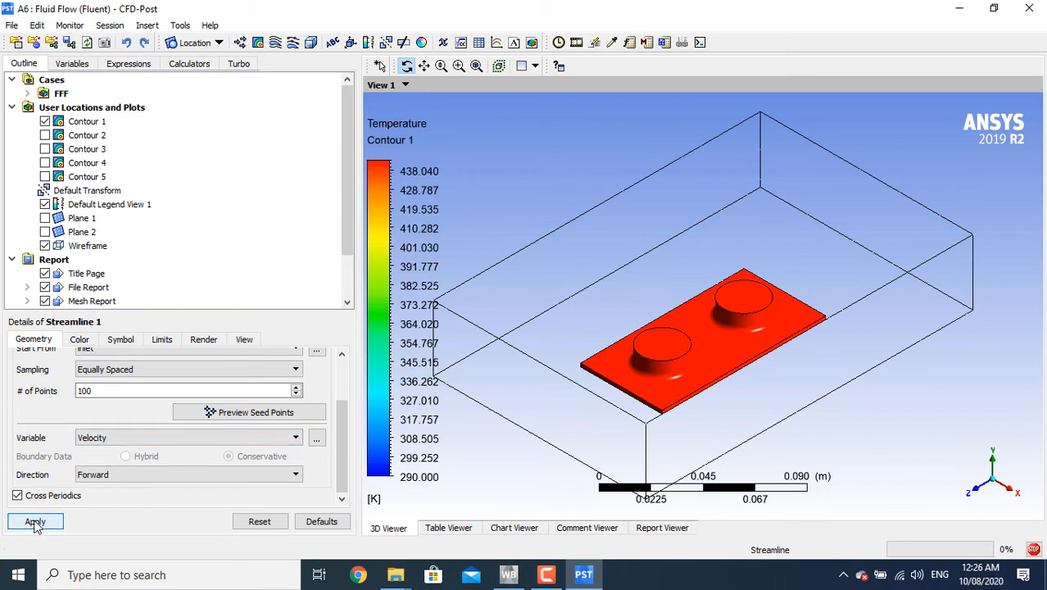
{"action": "left_click", "coordinate": [1010, 490]}
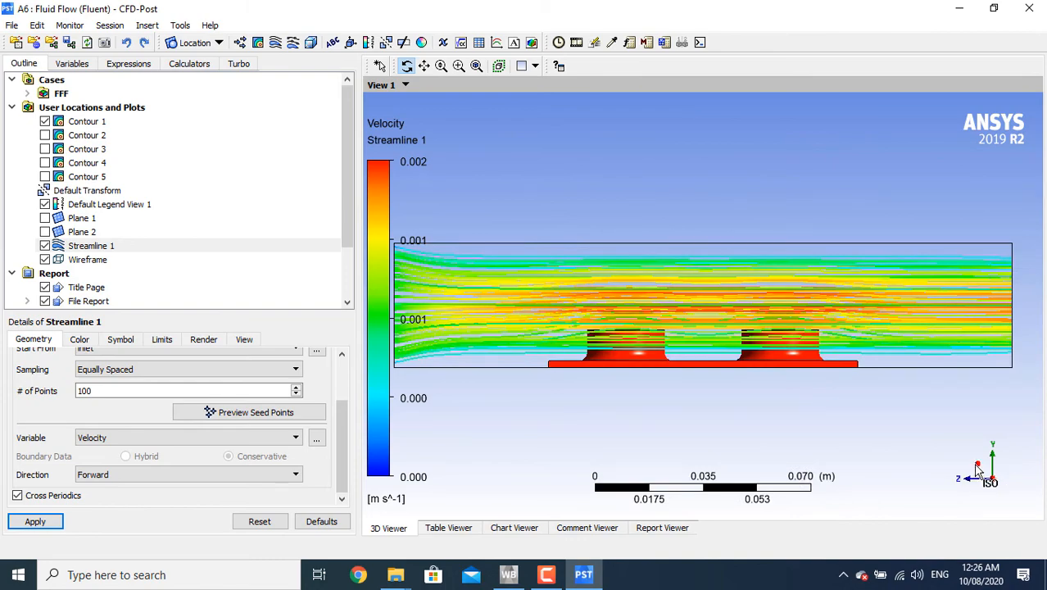
{"action": "left_click", "coordinate": [978, 467]}
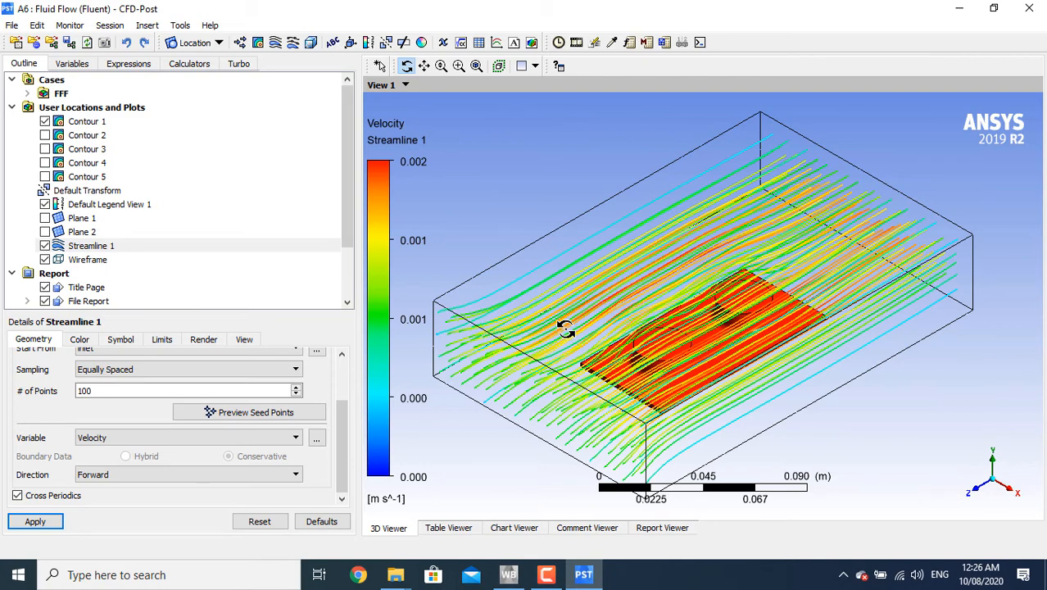
Change Streamline 1 to a surface streamline on Plane 1 and inspect it along the X axis
{"action": "left_click_drag", "start_coordinate": [344, 418], "coordinate": [343, 366]}
{"action": "left_click", "coordinate": [300, 360]}
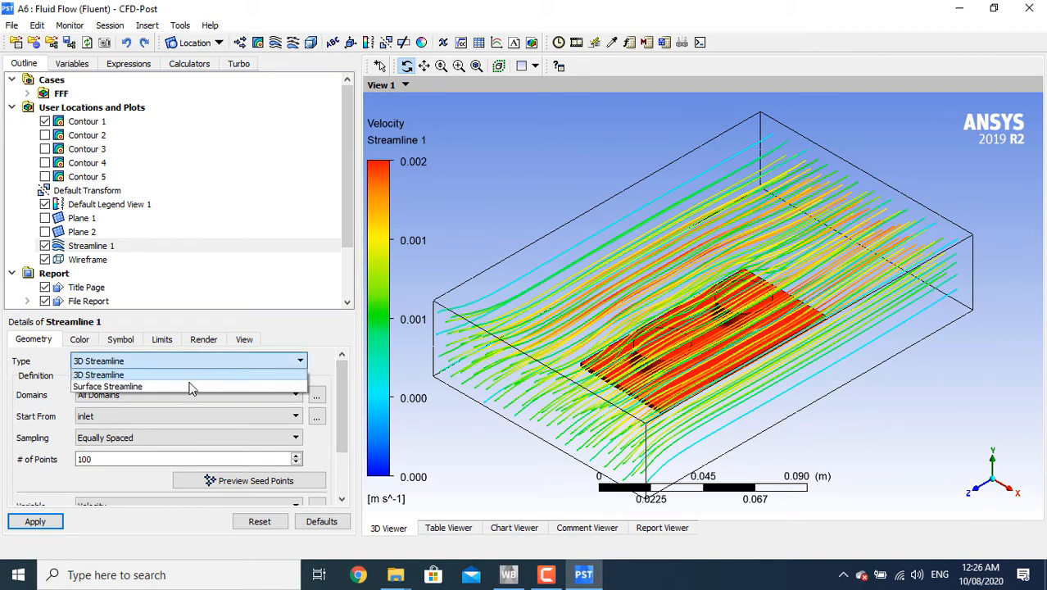
{"action": "left_click", "coordinate": [205, 386]}
{"action": "left_click", "coordinate": [191, 397]}
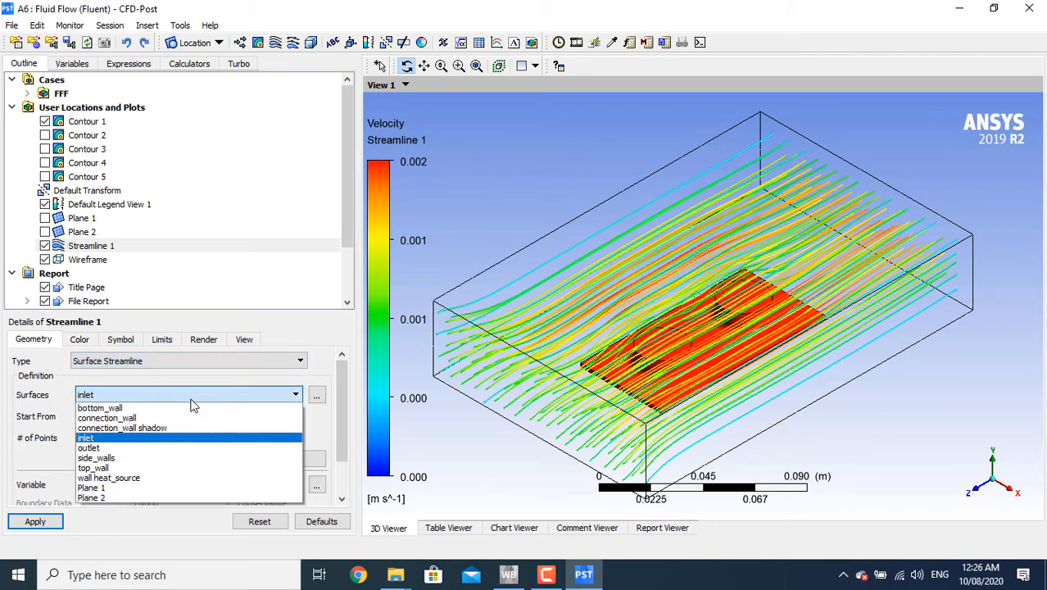
{"action": "left_click", "coordinate": [103, 487]}
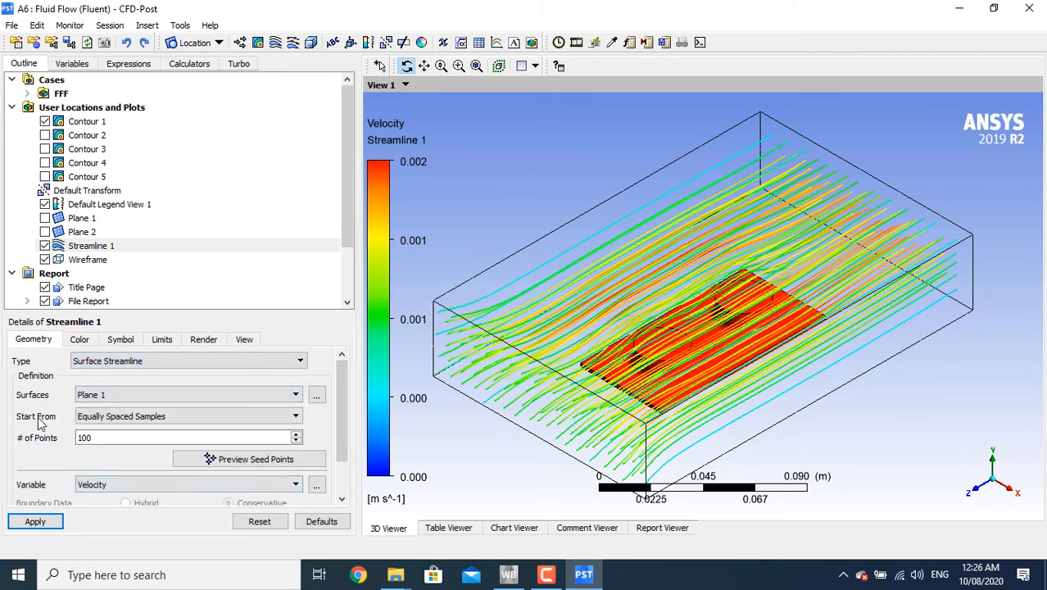
{"action": "left_click", "coordinate": [35, 521]}
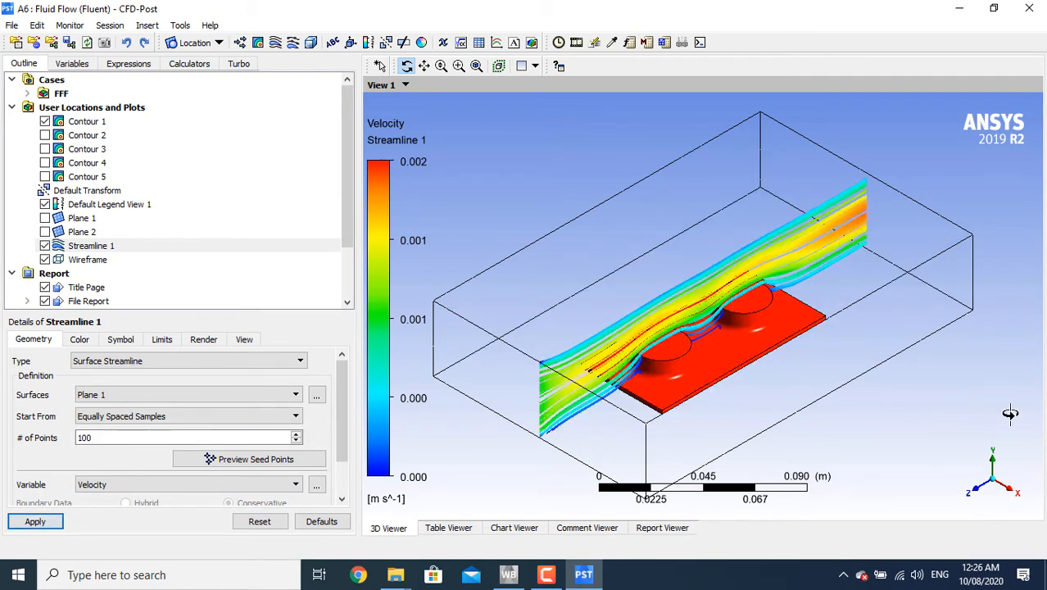
{"action": "left_click", "coordinate": [1014, 492]}
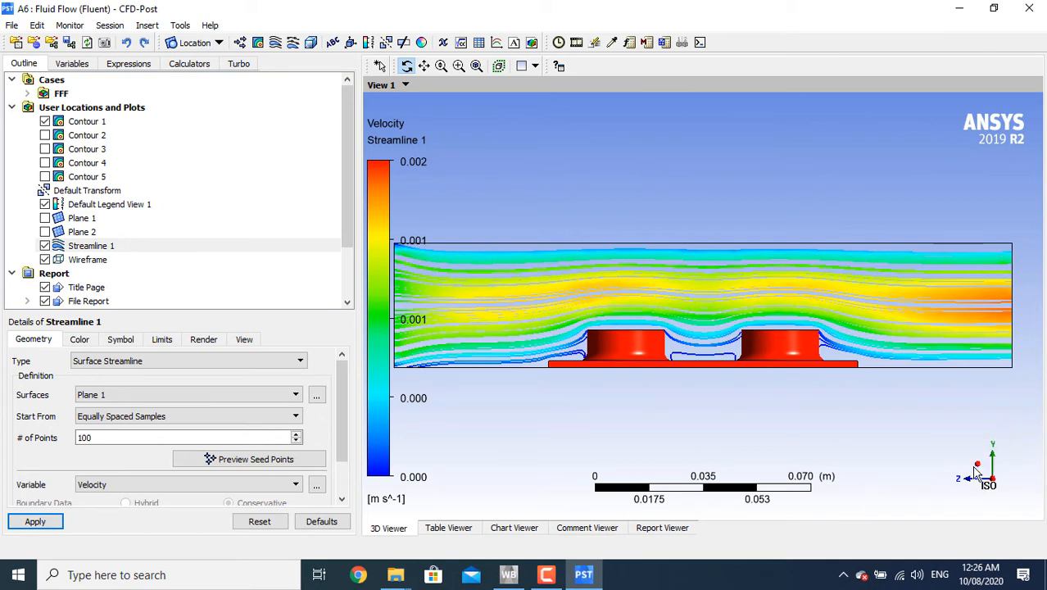
{"action": "left_click", "coordinate": [985, 481]}
Switch the Streamline 1 surface to Plane 2 and view it along the Y axis with the flow running horizontally
{"action": "left_click", "coordinate": [123, 397]}
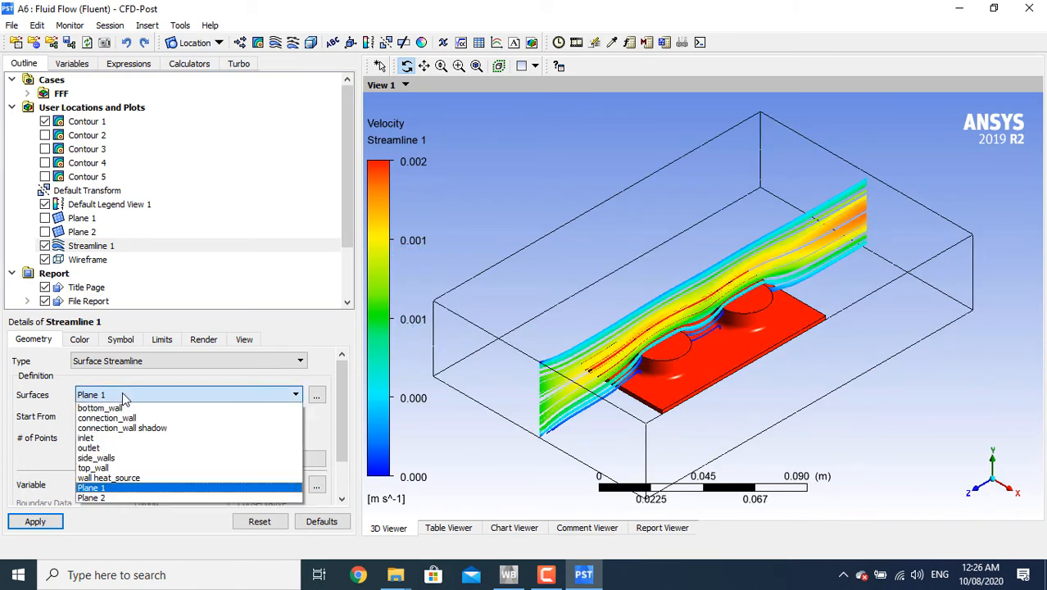
{"action": "left_click", "coordinate": [92, 497]}
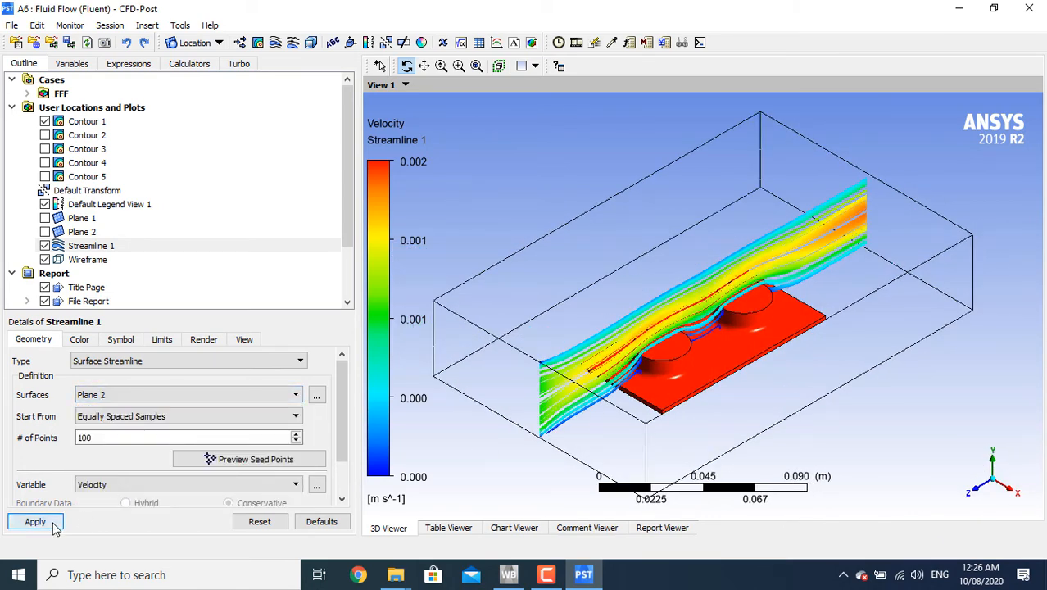
{"action": "left_click", "coordinate": [54, 526]}
{"action": "left_click", "coordinate": [992, 459]}
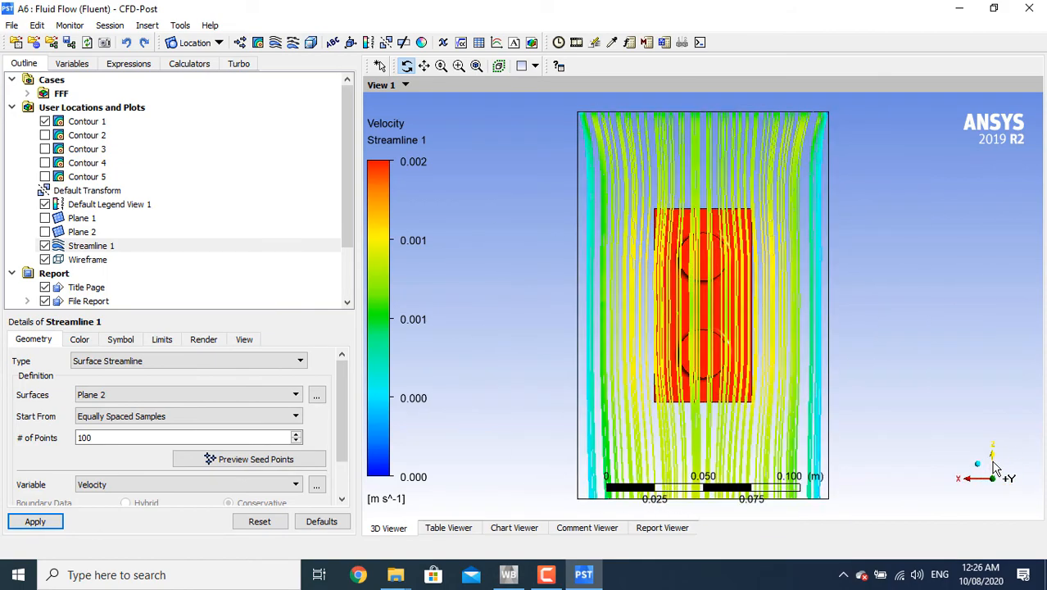
{"action": "left_click_drag", "start_coordinate": [836, 483], "coordinate": [835, 483]}
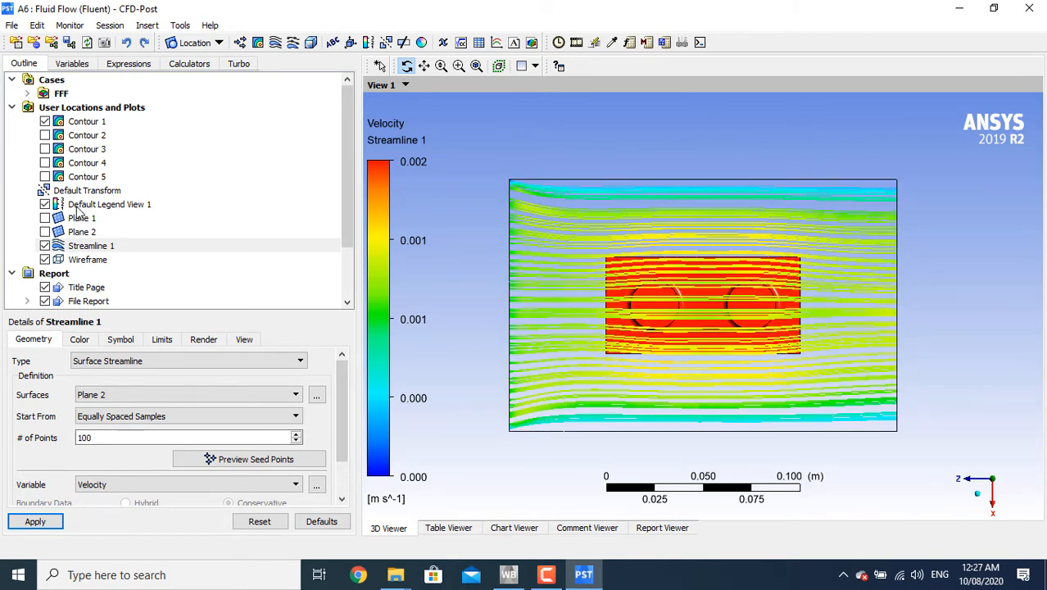
Move Plane 2 to Y 20 mm to update the surface streamlines
{"action": "left_click", "coordinate": [85, 232]}
{"action": "left_click", "coordinate": [120, 420]}
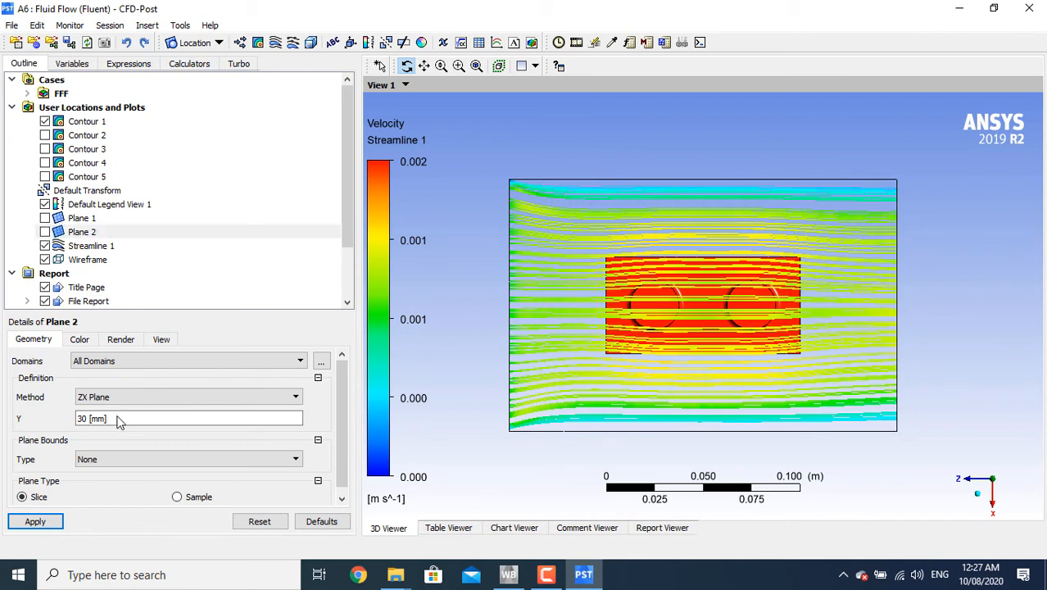
{"action": "left_click", "coordinate": [117, 421]}
{"action": "type", "text": "20"}
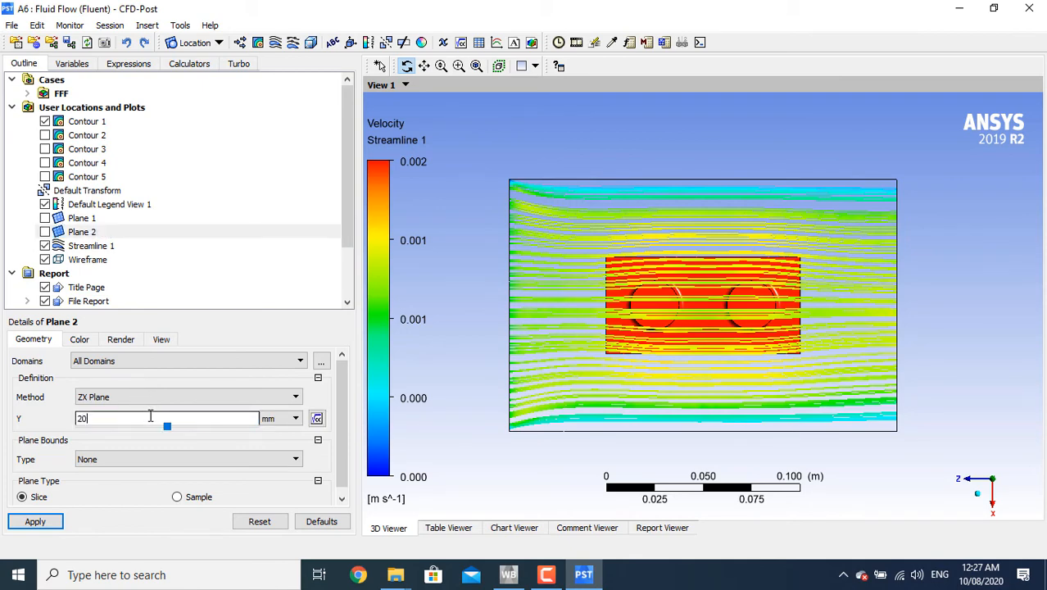
{"action": "left_click", "coordinate": [35, 521]}
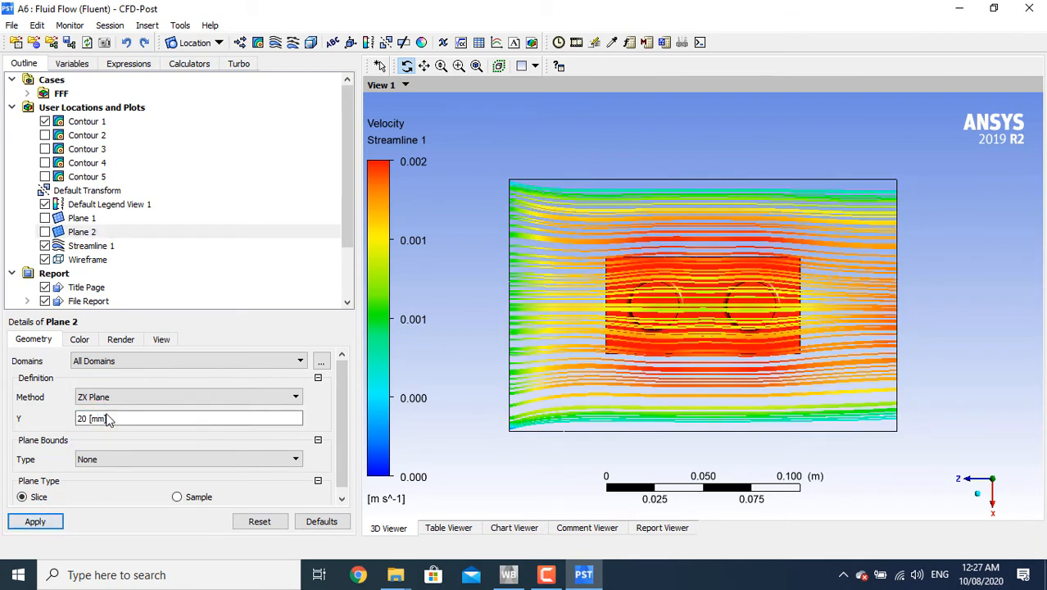
Set the Y position of Plane 2 to 10 mm and apply it
{"action": "left_click", "coordinate": [105, 421]}
{"action": "type", "text": "10"}
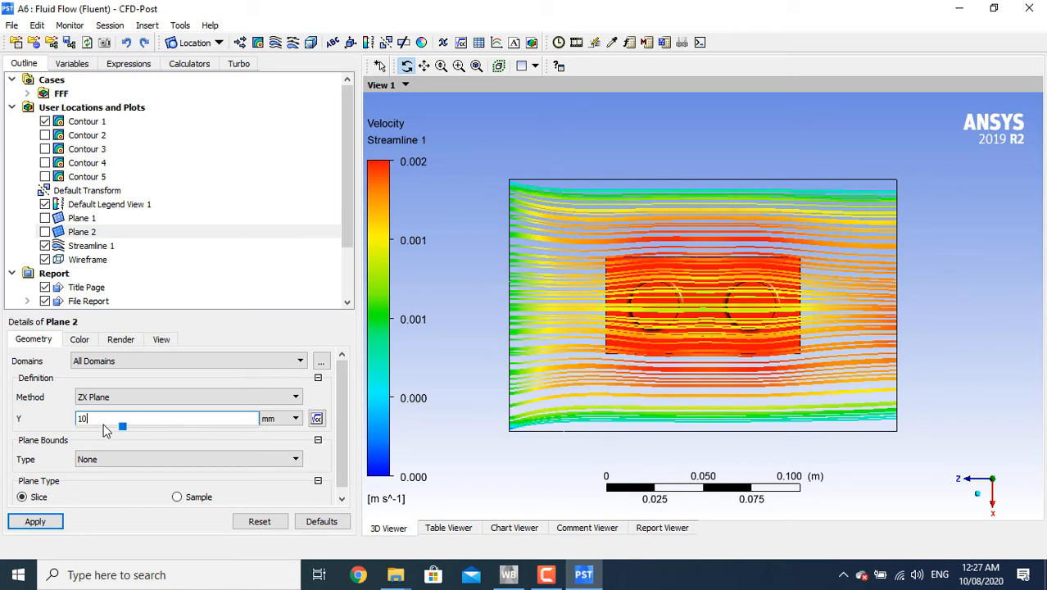
{"action": "left_click", "coordinate": [39, 522]}
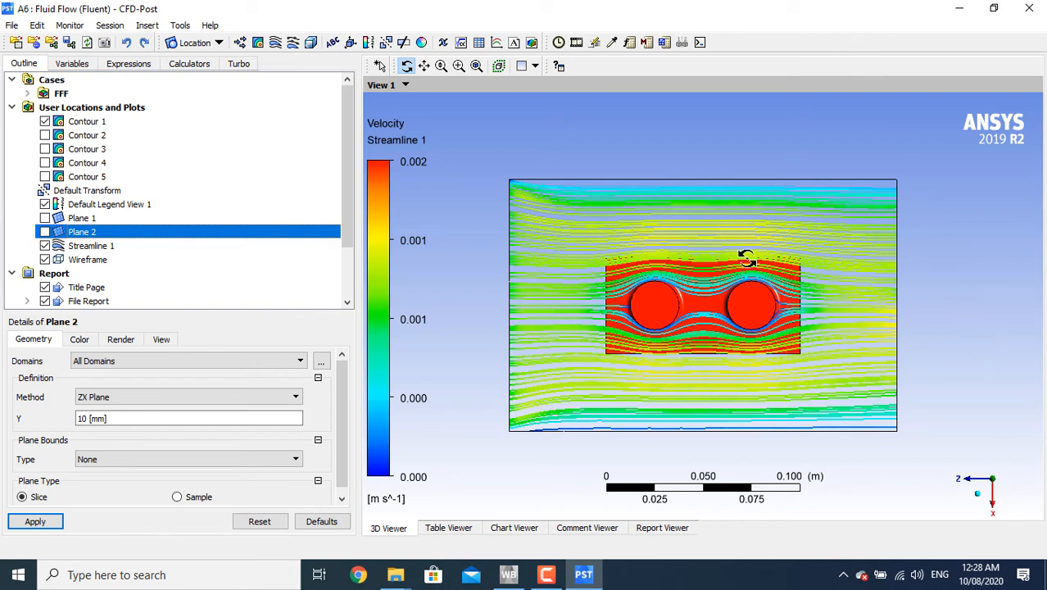
Hide Streamline 1 and insert a line location named "y2 5"
{"action": "left_click", "coordinate": [48, 246]}
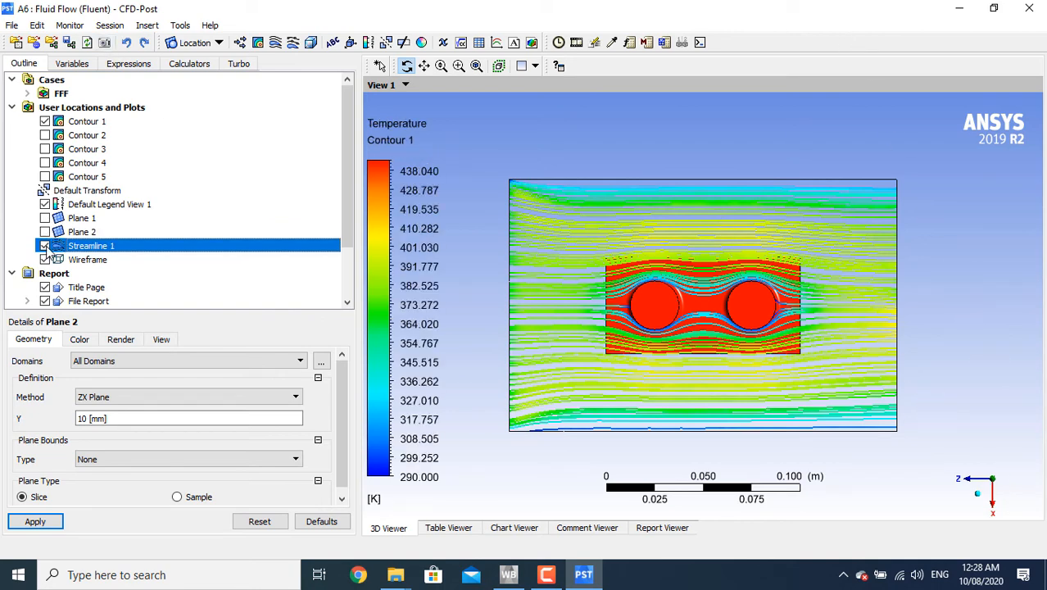
{"action": "left_click", "coordinate": [979, 500]}
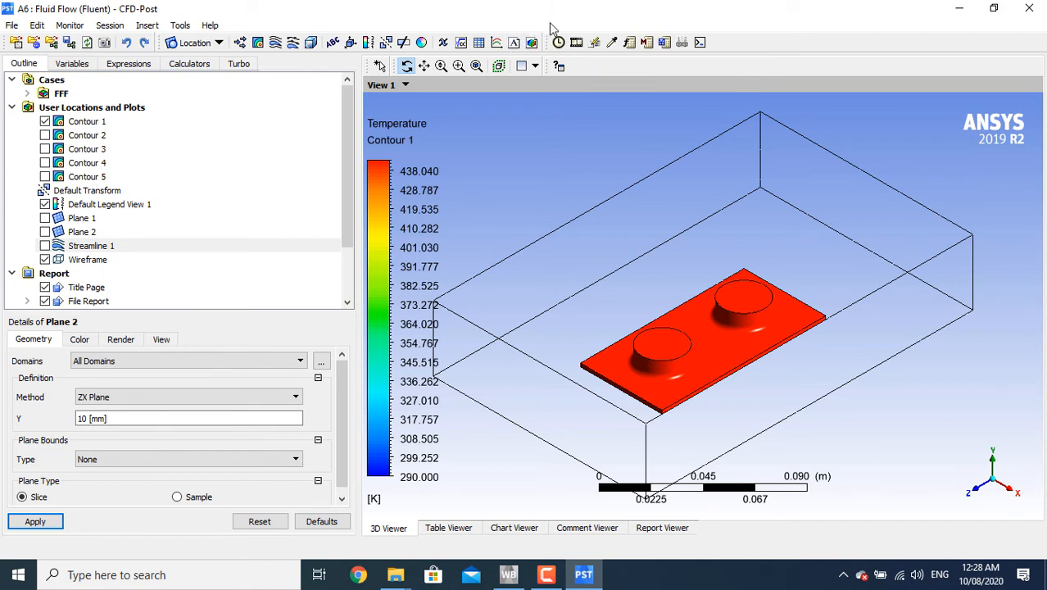
{"action": "left_click", "coordinate": [196, 43]}
{"action": "left_click", "coordinate": [201, 95]}
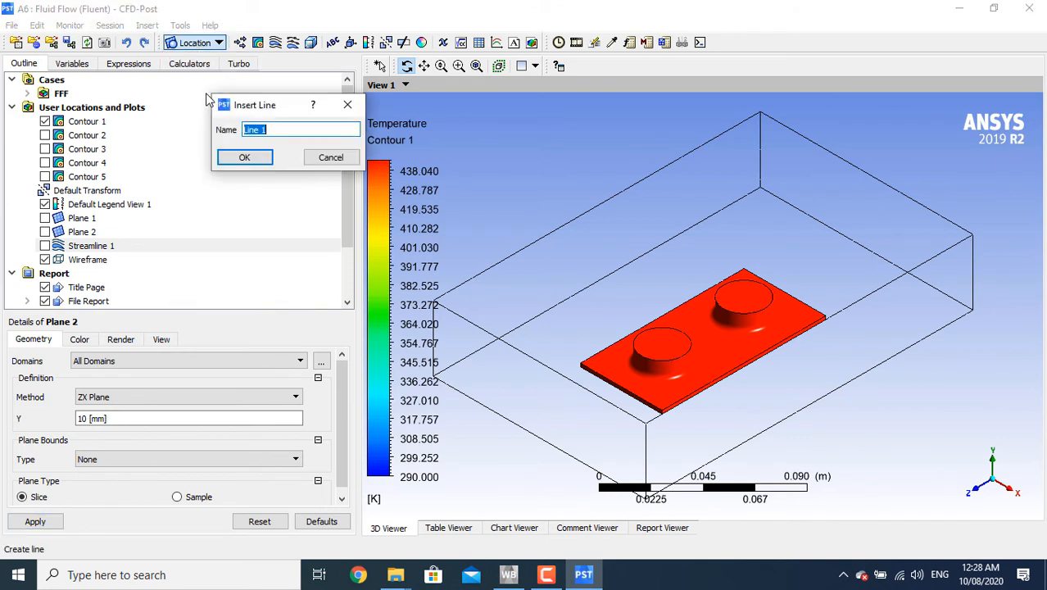
{"action": "type", "text": "y2 5"}
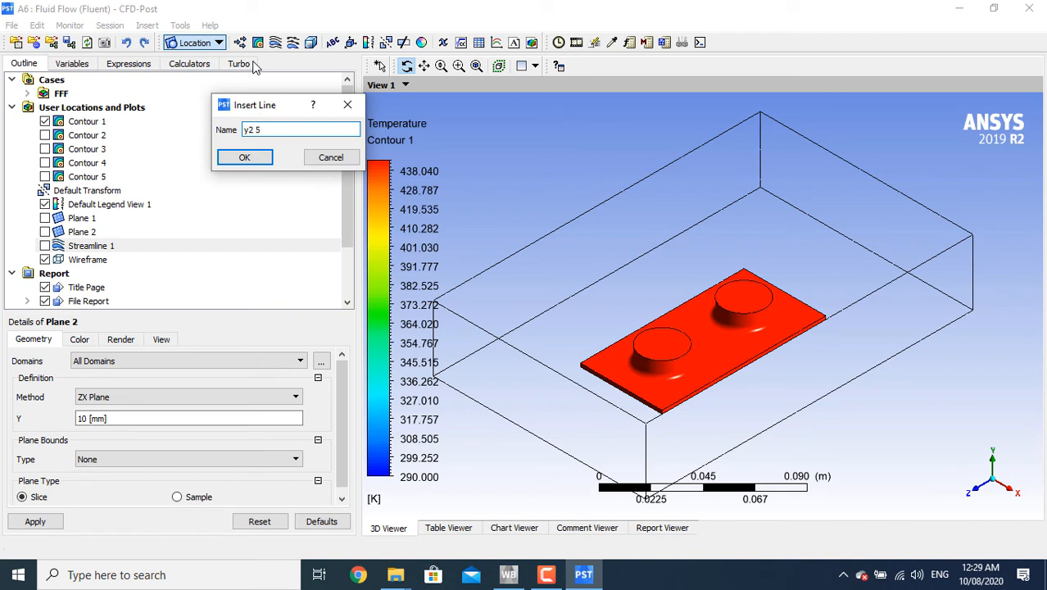
{"action": "left_click", "coordinate": [263, 161]}
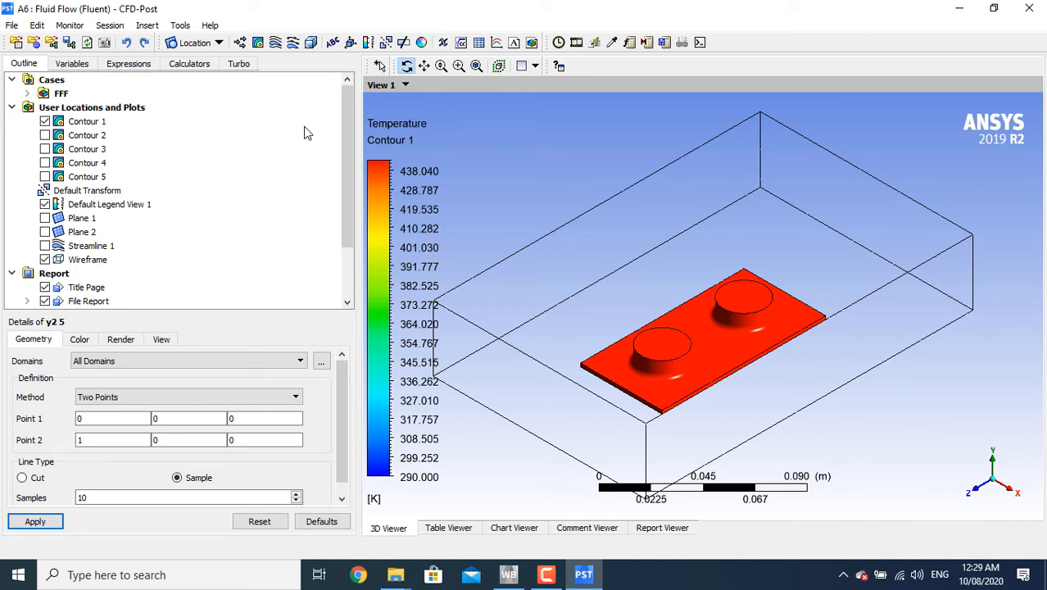
Set the X coordinate of both Point 1 and Point 2 of the line to 0.025
{"action": "left_click", "coordinate": [126, 418]}
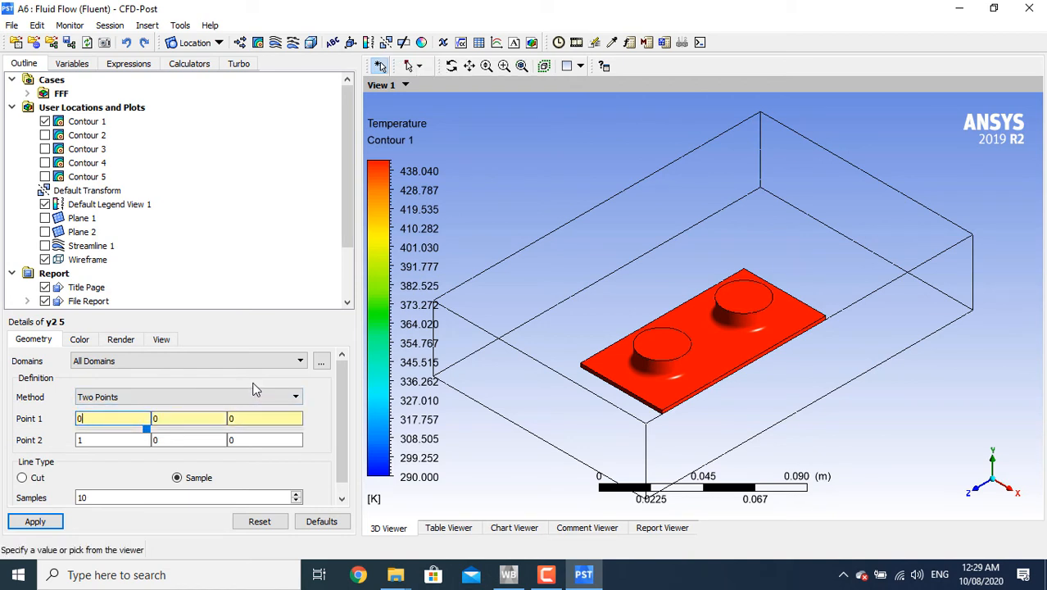
{"action": "type", "text": ".025"}
{"action": "left_click_drag", "start_coordinate": [123, 440], "coordinate": [46, 441]}
{"action": "type", "text": "0.0"}
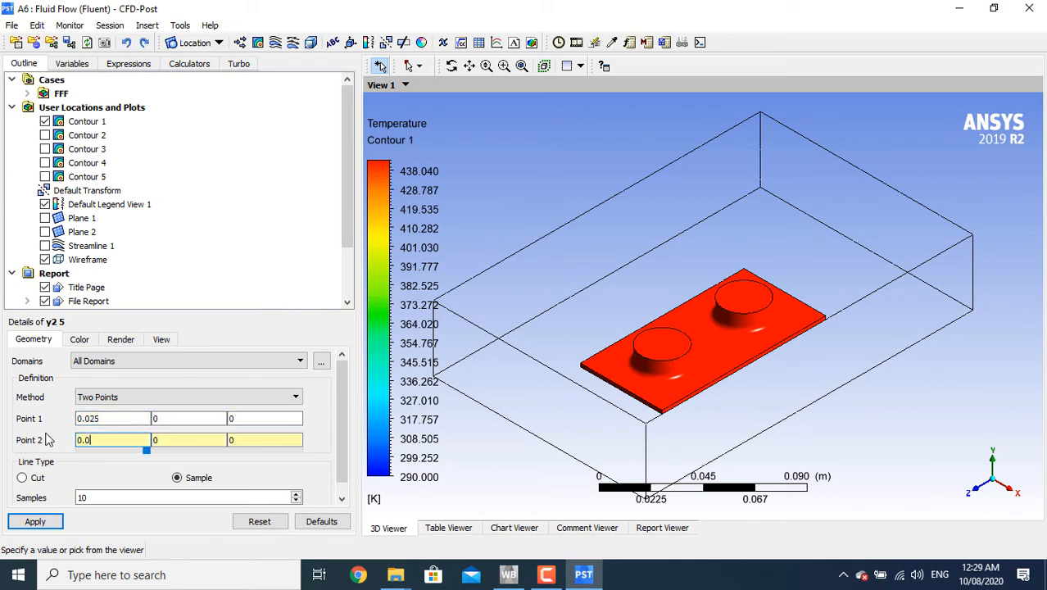
{"action": "type", "text": "25"}
Set the Y coordinate of both Point 1 and Point 2 of the line to 0.0025
{"action": "left_click", "coordinate": [205, 419]}
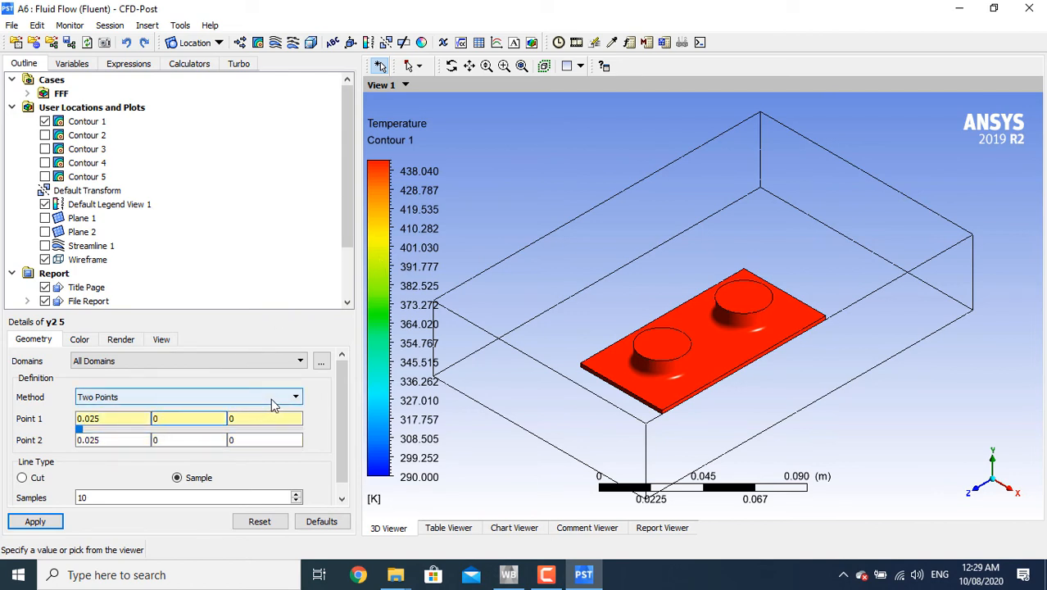
{"action": "type", "text": ".0025"}
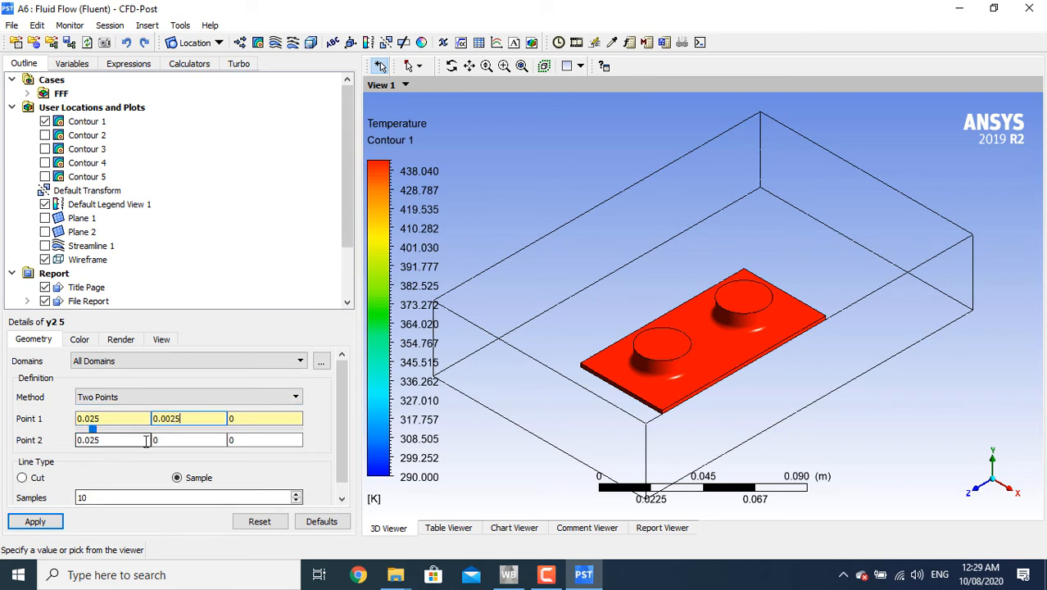
{"action": "left_click", "coordinate": [189, 440]}
{"action": "type", "text": ".00"}
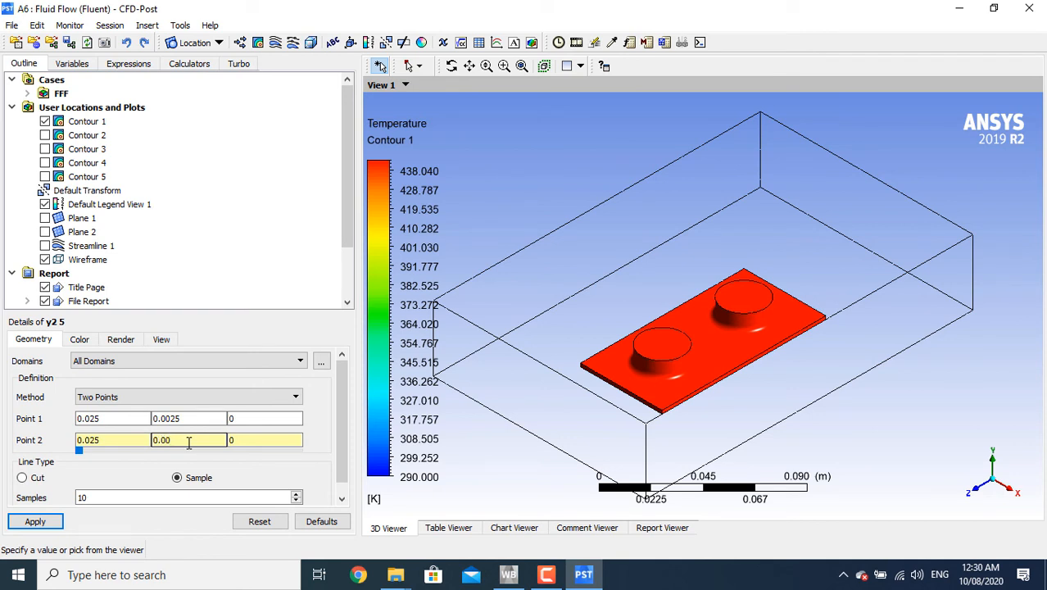
{"action": "type", "text": "25"}
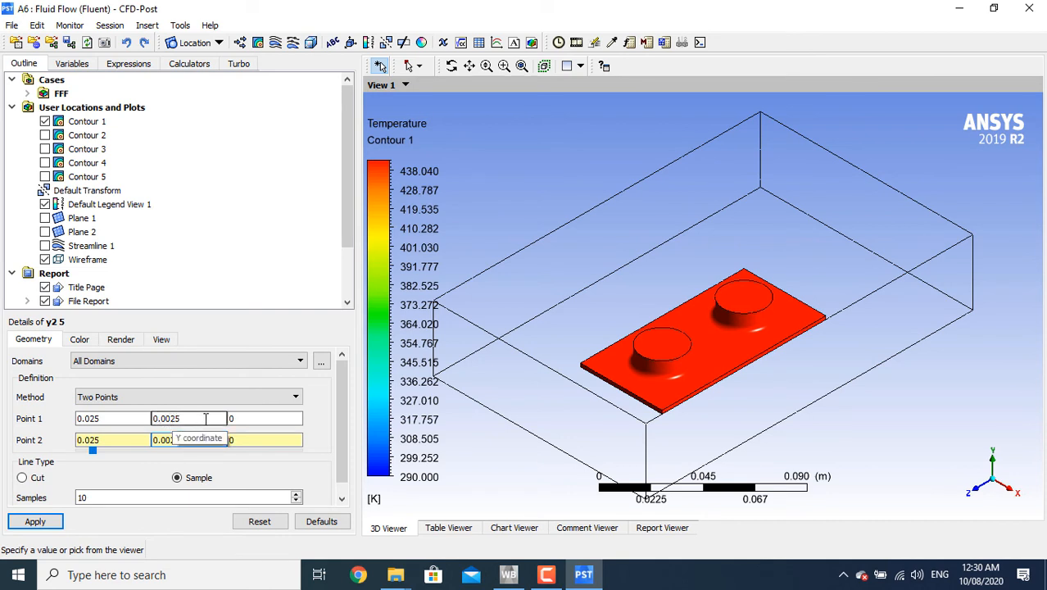
Set the line's Z coordinate to -0.05 for Point 1 and 0.15 for Point 2, use 50 samples, and apply
{"action": "left_click", "coordinate": [257, 419]}
{"action": "type", "text": "-"}
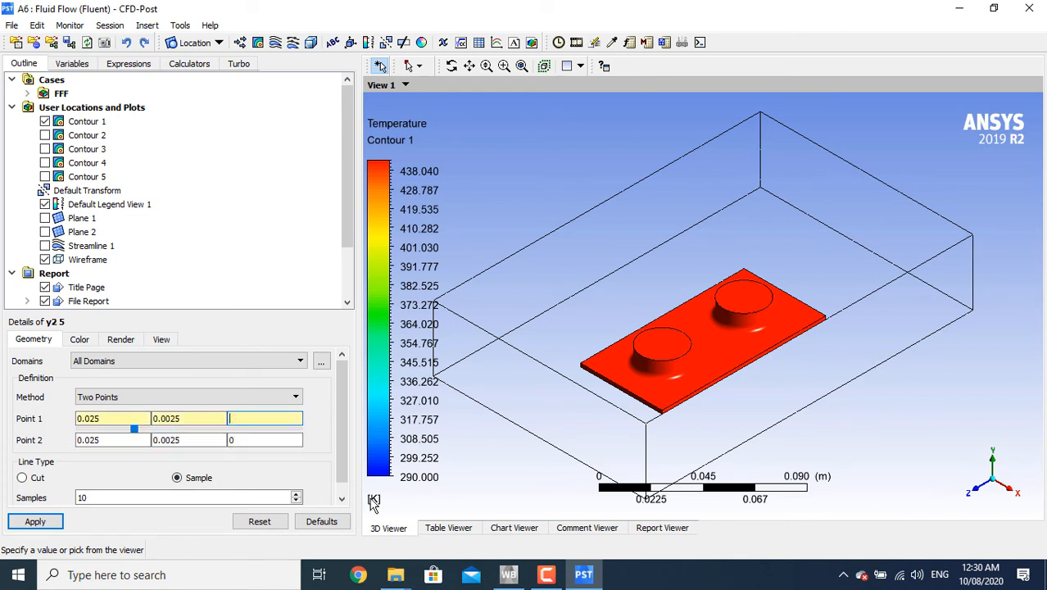
{"action": "type", "text": "0.05"}
{"action": "left_click", "coordinate": [266, 438]}
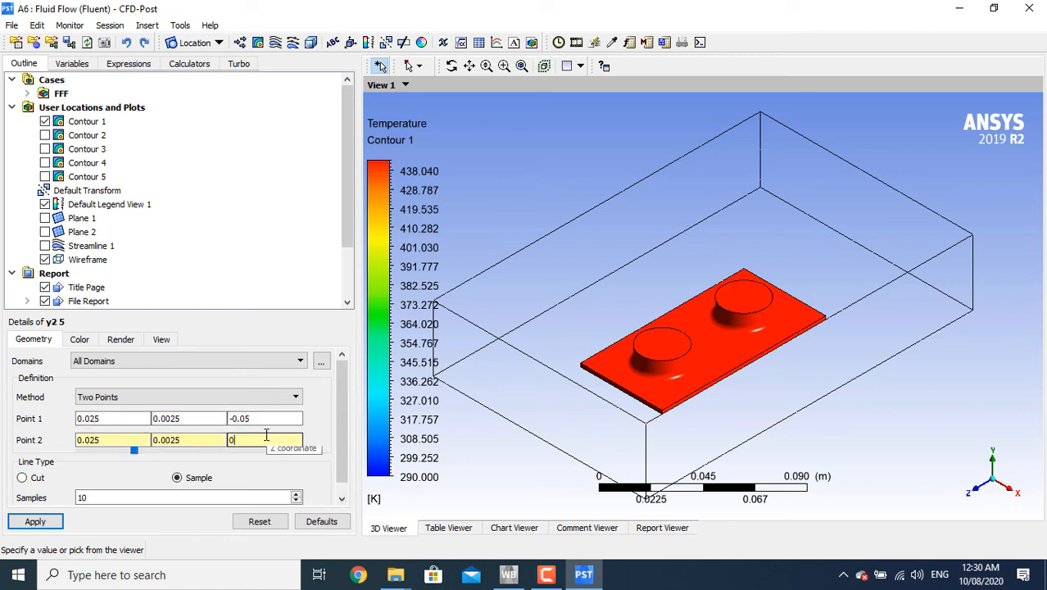
{"action": "type", "text": "."}
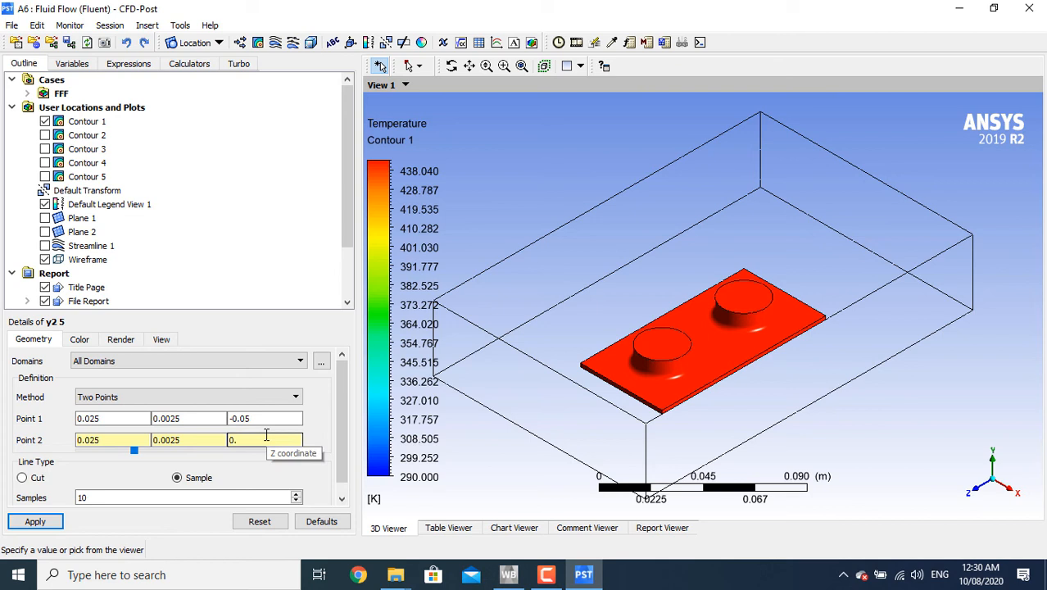
{"action": "type", "text": "15"}
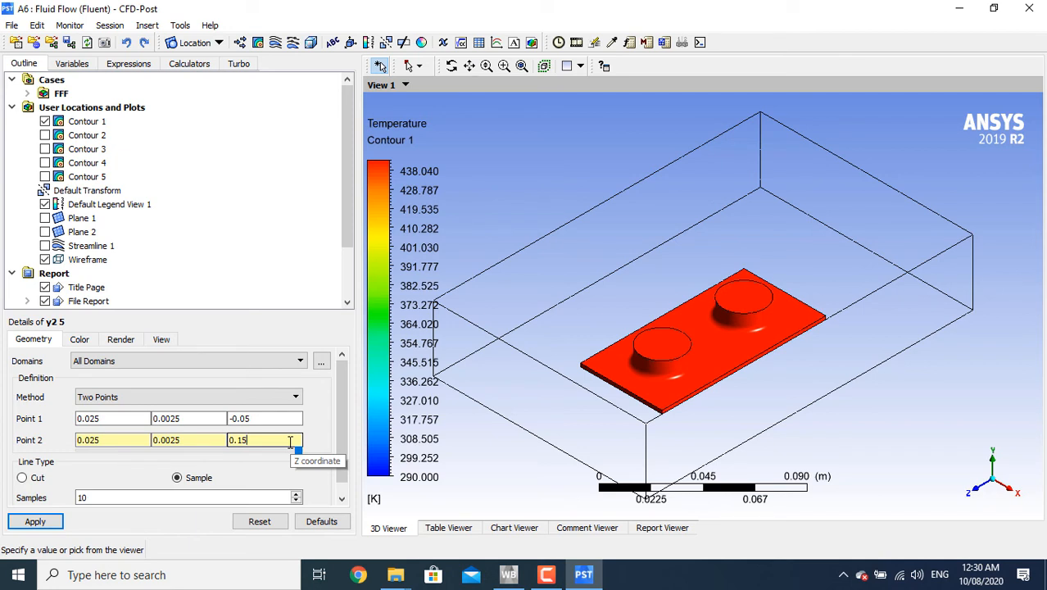
{"action": "left_click_drag", "start_coordinate": [107, 497], "coordinate": [21, 496]}
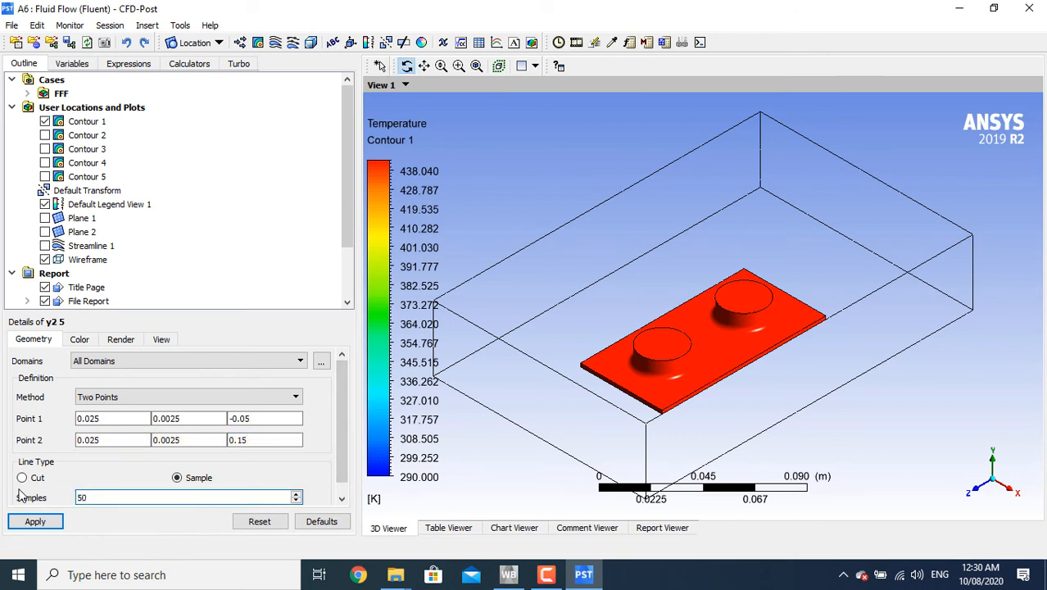
{"action": "left_click", "coordinate": [34, 521]}
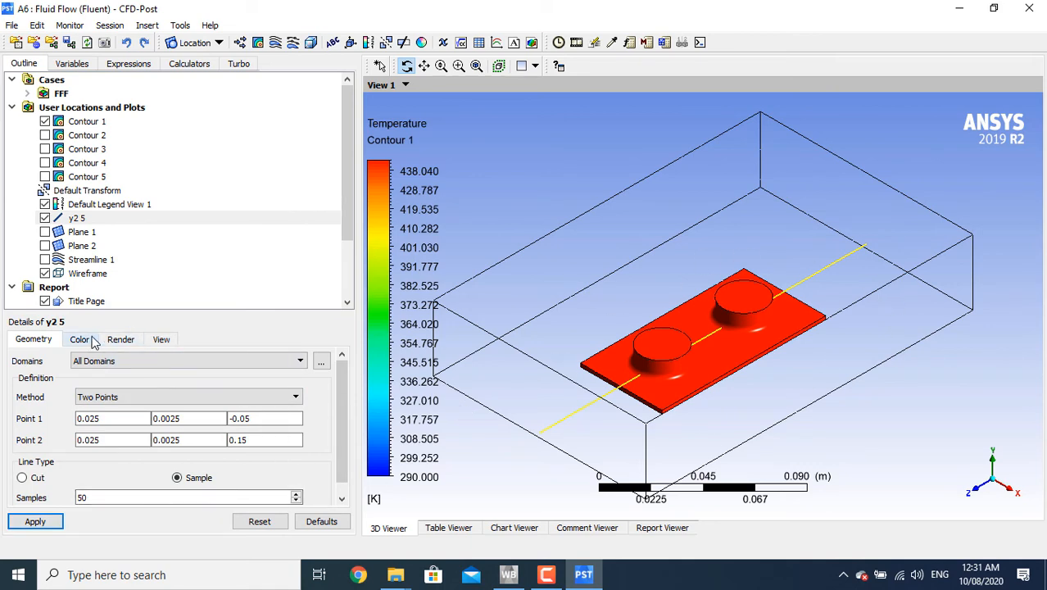
Change the constant color of line y2 5 to orange (#ff5500) and apply it
{"action": "left_click", "coordinate": [80, 339]}
{"action": "left_click", "coordinate": [334, 384]}
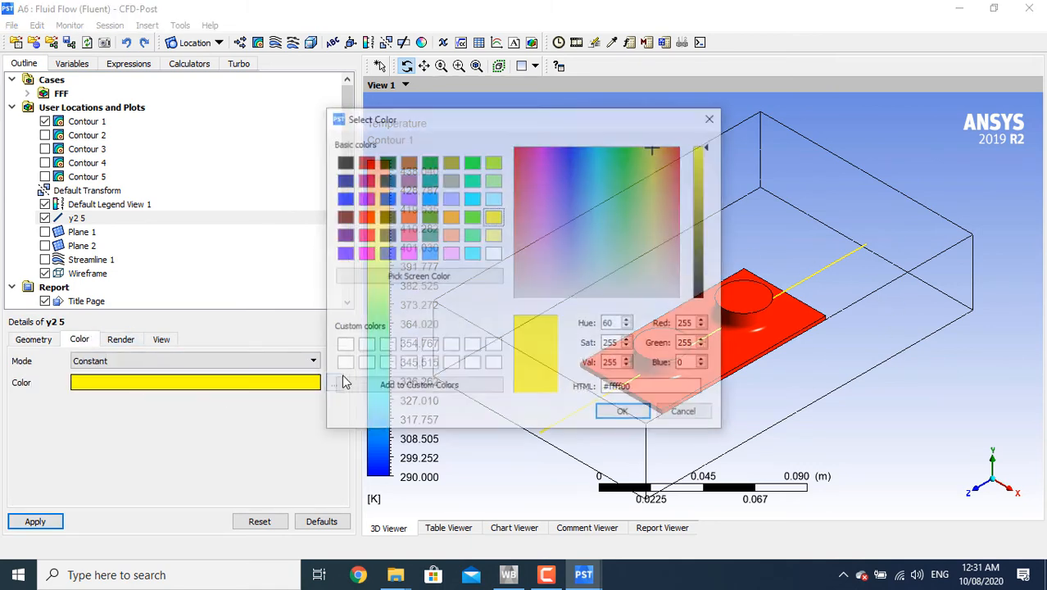
{"action": "left_click", "coordinate": [407, 216]}
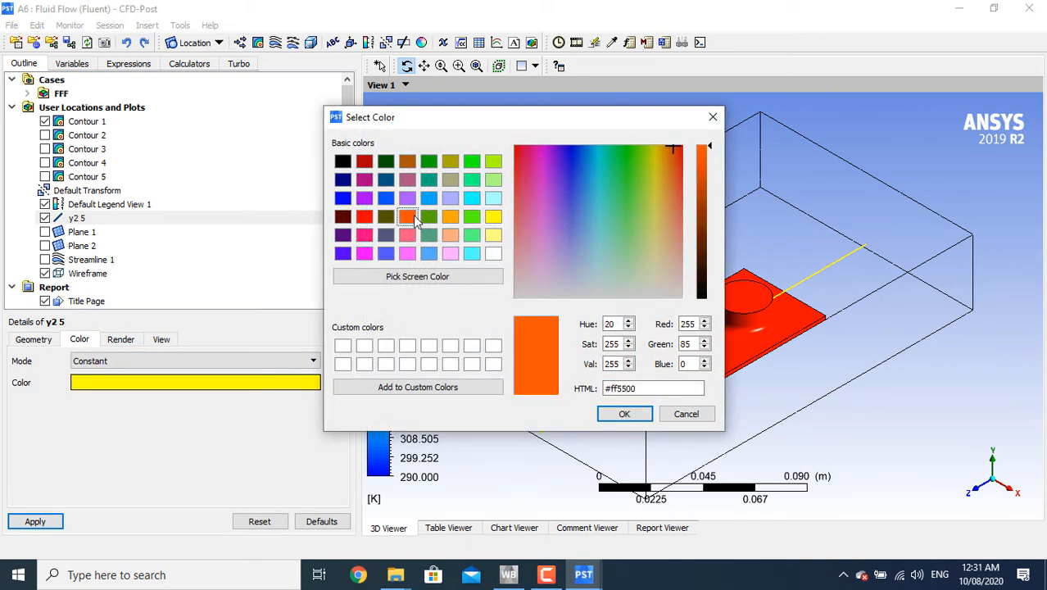
{"action": "left_click", "coordinate": [624, 414]}
{"action": "left_click", "coordinate": [34, 521]}
Duplicate line y2 5 under the name y5
{"action": "left_click", "coordinate": [1002, 489]}
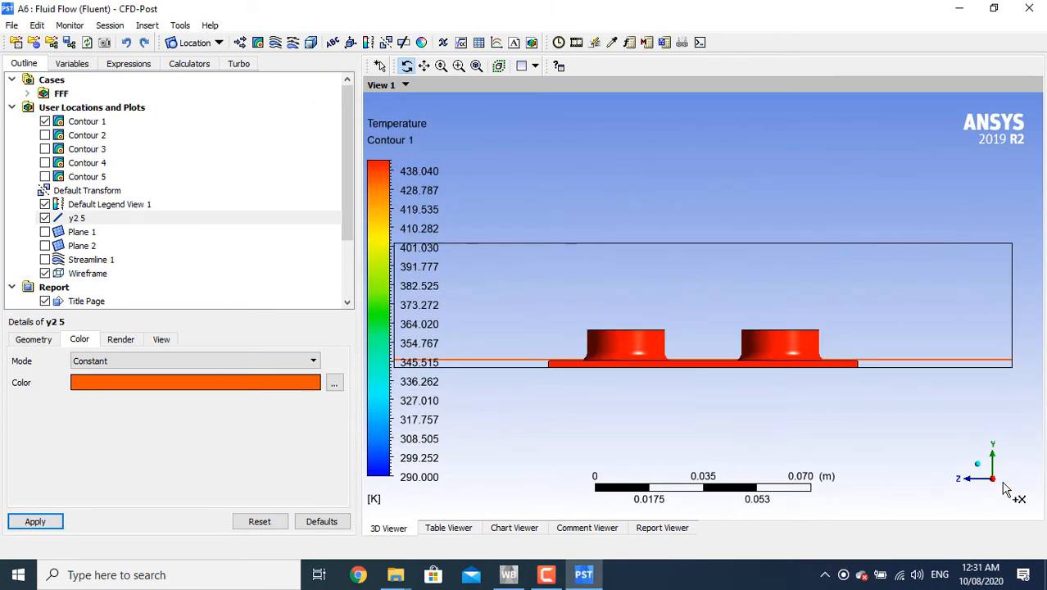
{"action": "right_click", "coordinate": [76, 219]}
{"action": "left_click", "coordinate": [131, 359]}
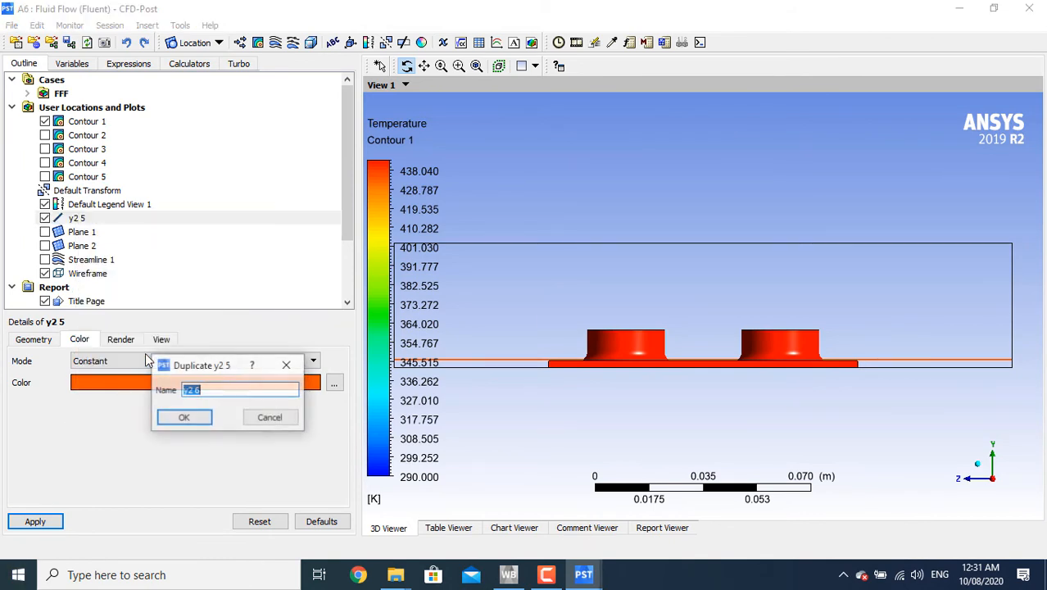
{"action": "left_click_drag", "start_coordinate": [187, 390], "coordinate": [222, 390]}
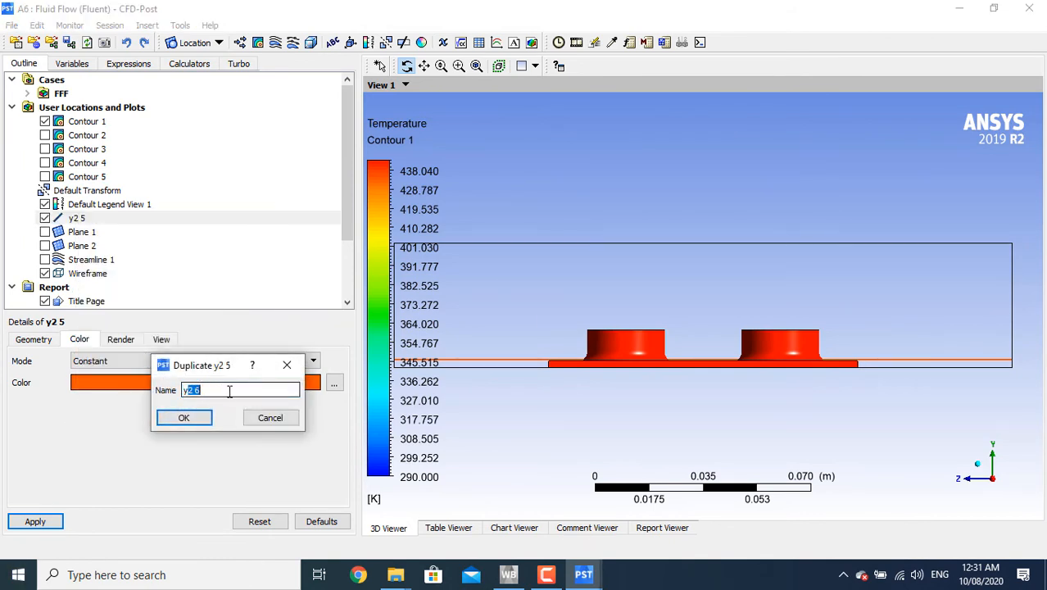
{"action": "type", "text": "5"}
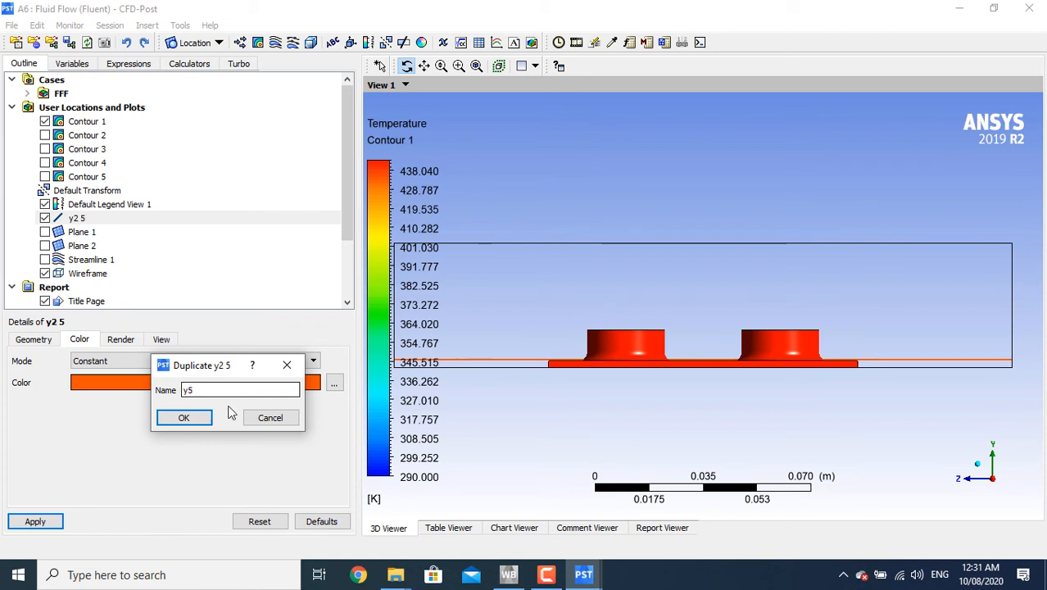
{"action": "left_click", "coordinate": [204, 419]}
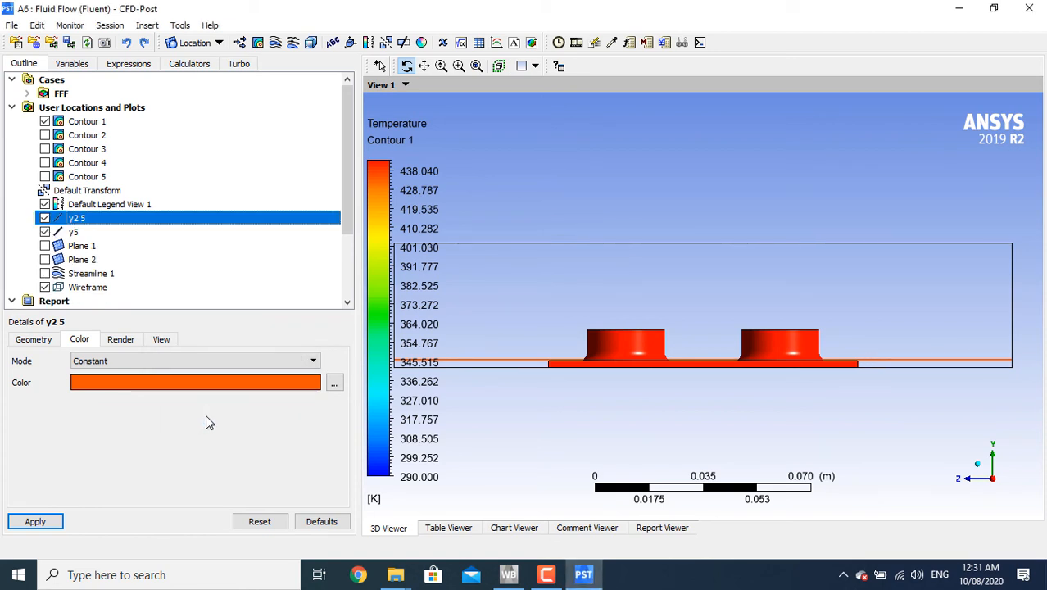
Set the Y coordinate of both points of line y5 to 0.005 and apply it
{"action": "left_click", "coordinate": [79, 233]}
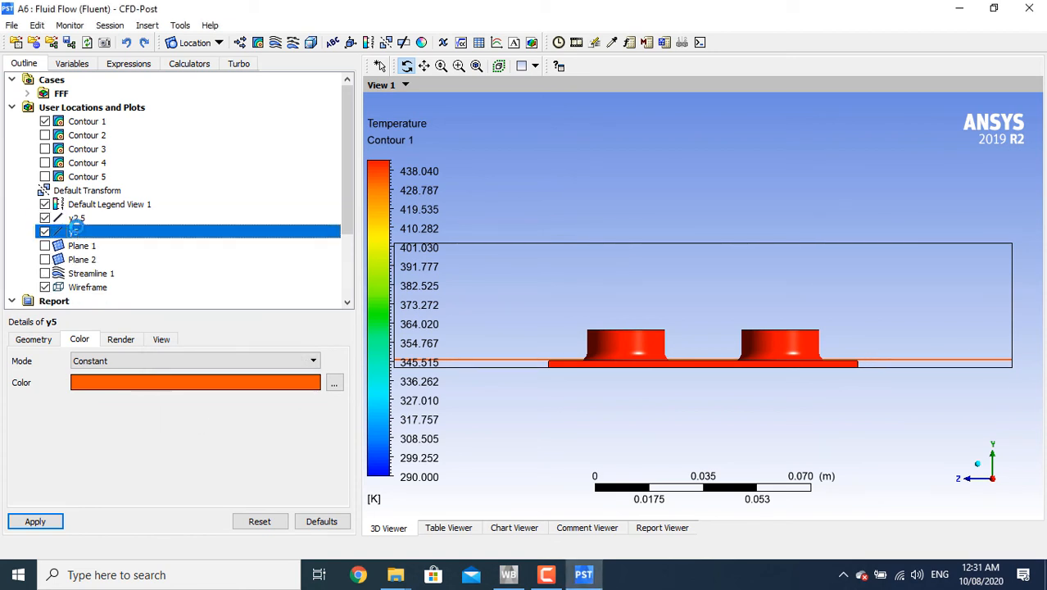
{"action": "left_click", "coordinate": [31, 341]}
{"action": "left_click", "coordinate": [172, 418]}
{"action": "key", "text": "BackSpace"}
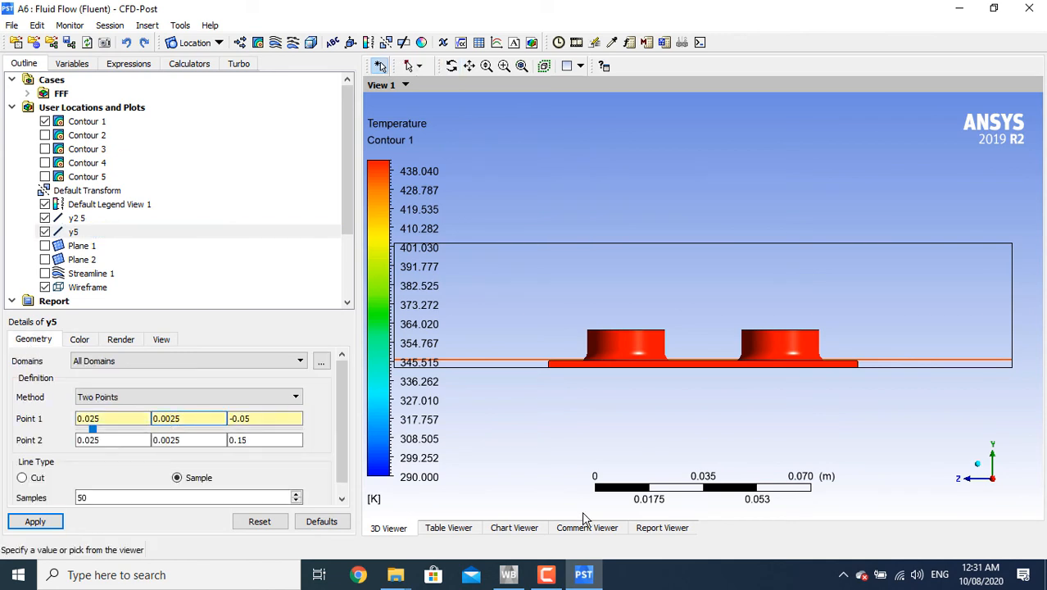
{"action": "left_click", "coordinate": [175, 440]}
{"action": "key", "text": "BackSpace"}
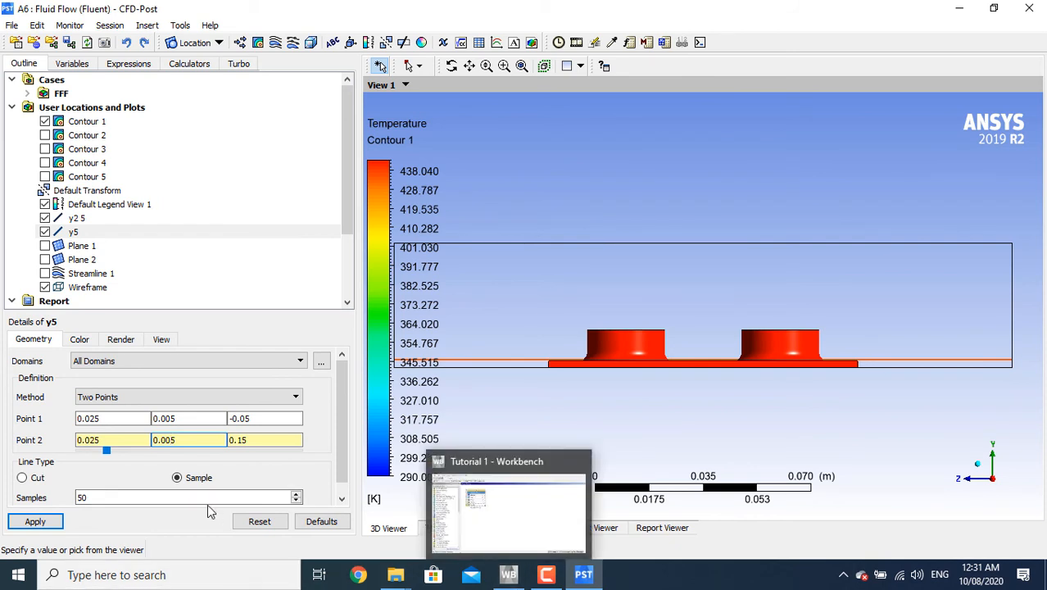
{"action": "left_click", "coordinate": [35, 523]}
Duplicate line y5 under the name y10
{"action": "right_click", "coordinate": [81, 235]}
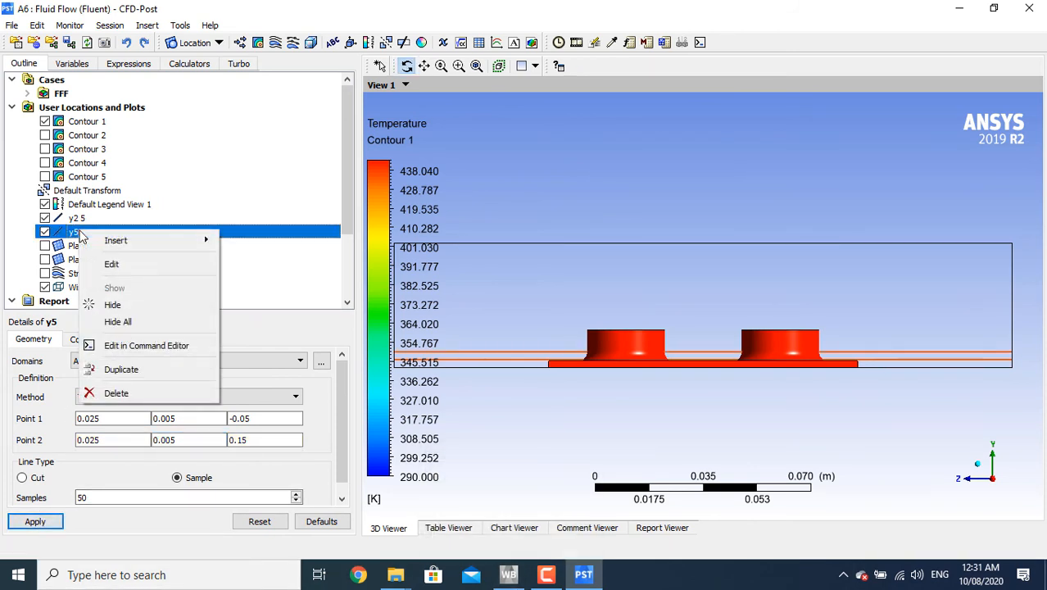
{"action": "left_click", "coordinate": [120, 369]}
{"action": "type", "text": "y10"}
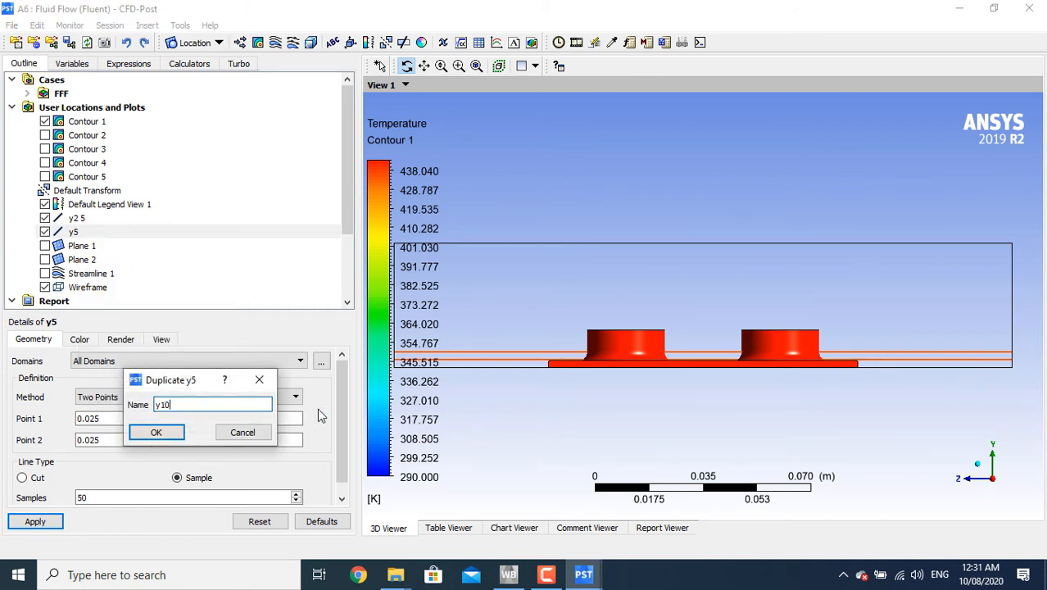
{"action": "left_click", "coordinate": [156, 432]}
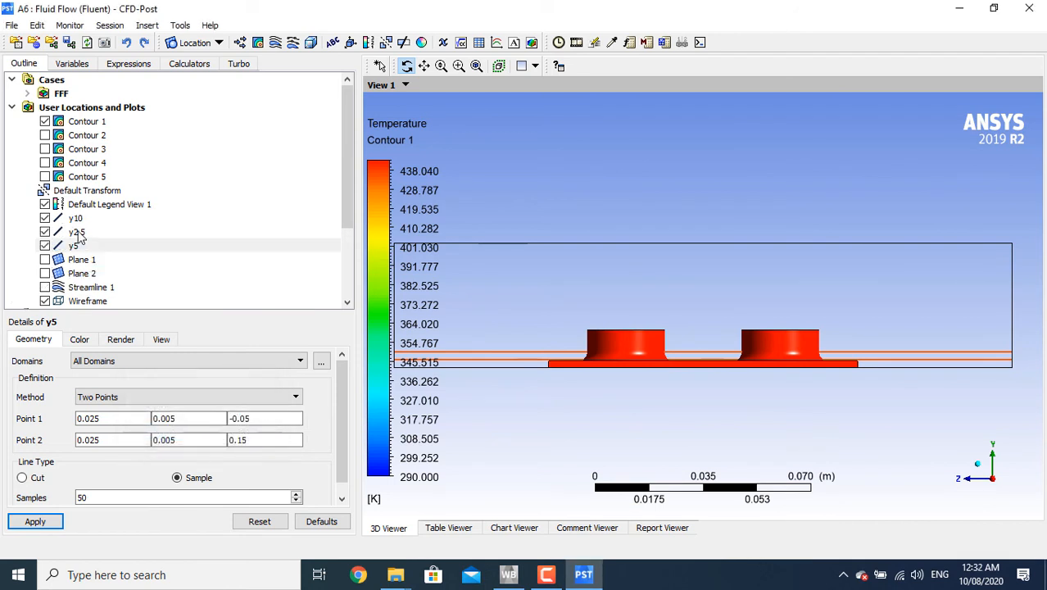
Set the Y coordinate of both points of line y10 to 0.01 and apply it
{"action": "left_click", "coordinate": [167, 418]}
{"action": "key", "text": "BackSpace"}
{"action": "type", "text": "1"}
{"action": "left_click", "coordinate": [205, 435]}
{"action": "key", "text": "BackSpace"}
{"action": "type", "text": "1"}
{"action": "left_click", "coordinate": [36, 522]}
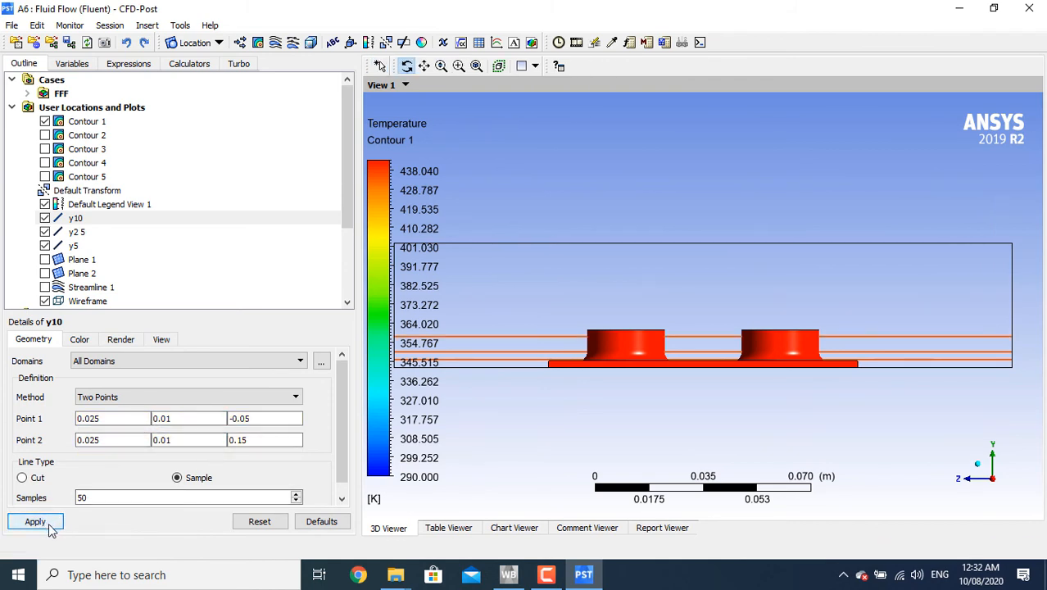
Duplicate line y10 under the name y15
{"action": "right_click", "coordinate": [81, 219]}
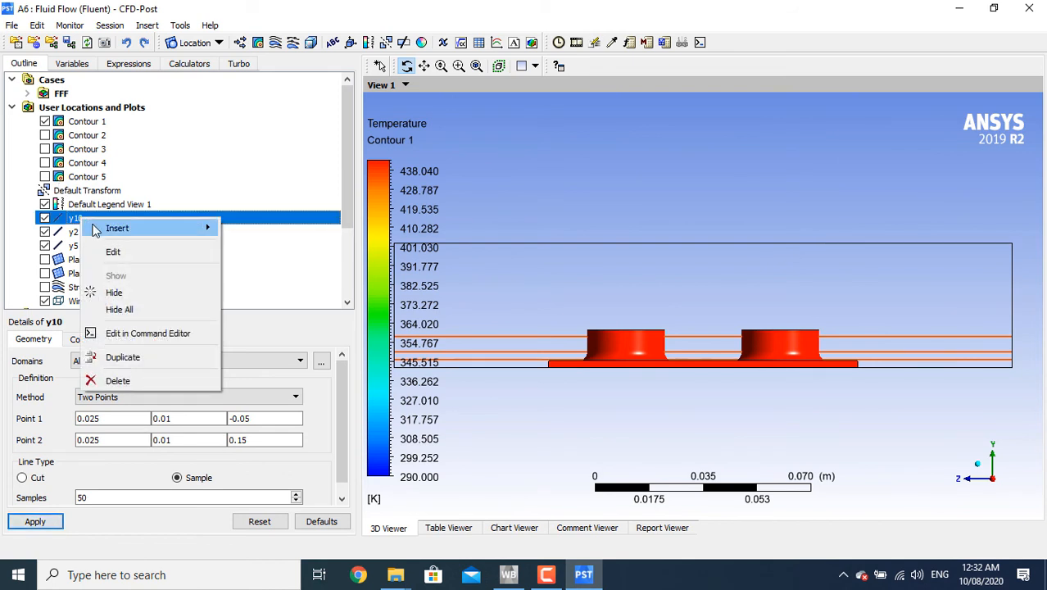
{"action": "left_click", "coordinate": [149, 357]}
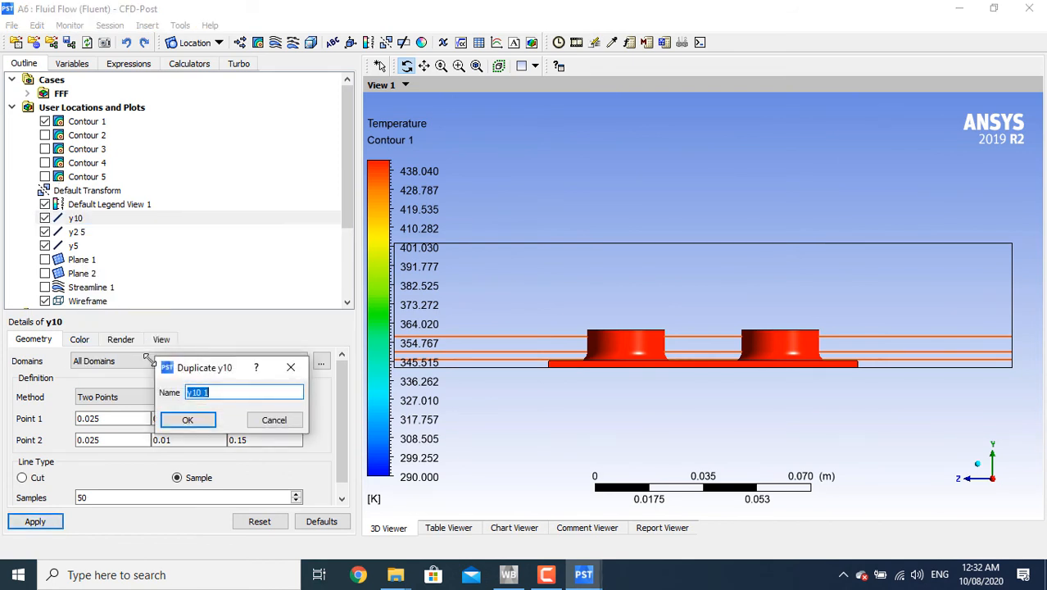
{"action": "key", "text": "Right"}
{"action": "key", "text": "BackSpace"}
{"action": "type", "text": "5"}
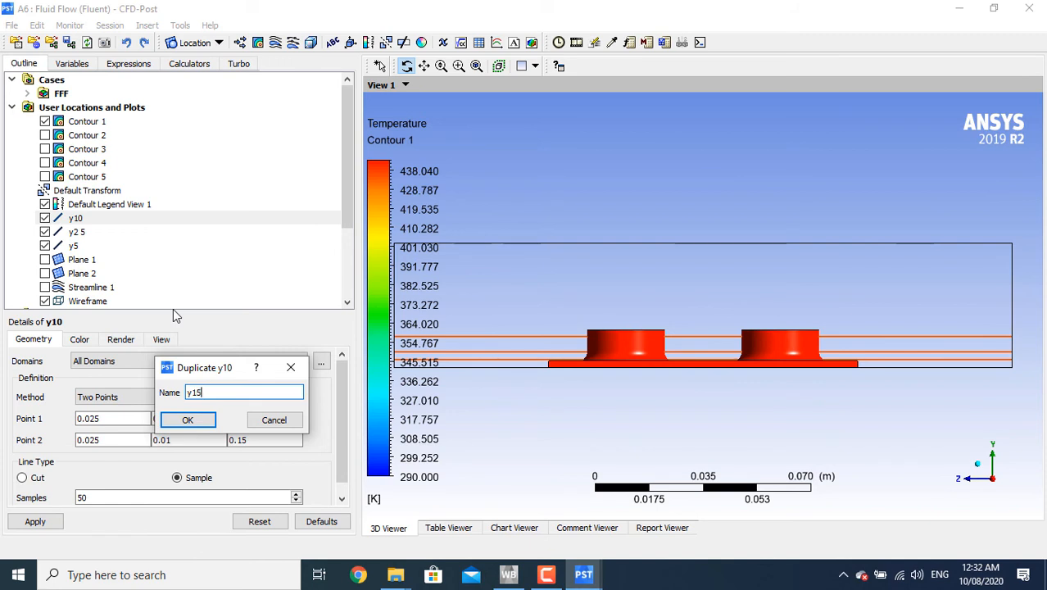
{"action": "left_click", "coordinate": [187, 420]}
Set the Y coordinate of both points of line y15 to 0.015 and apply it
{"action": "left_click", "coordinate": [75, 233]}
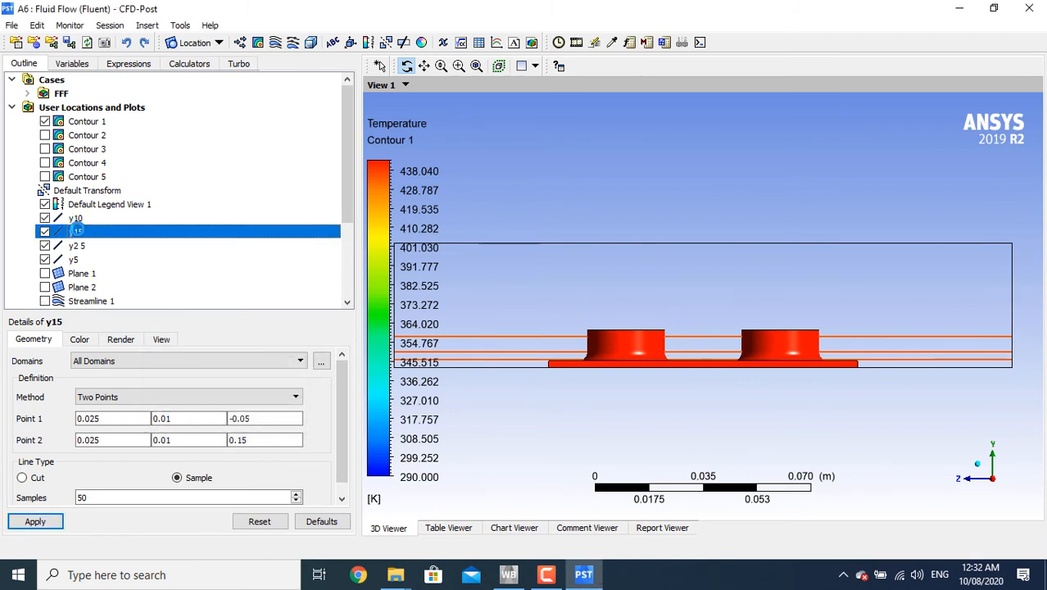
{"action": "left_click", "coordinate": [189, 420]}
{"action": "type", "text": "5"}
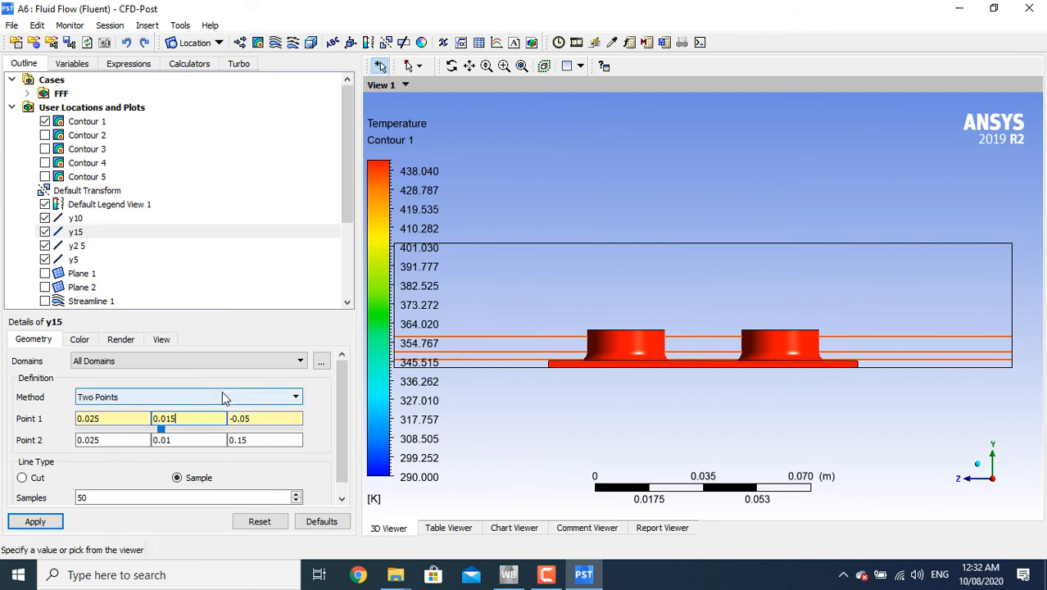
{"action": "left_click", "coordinate": [218, 439]}
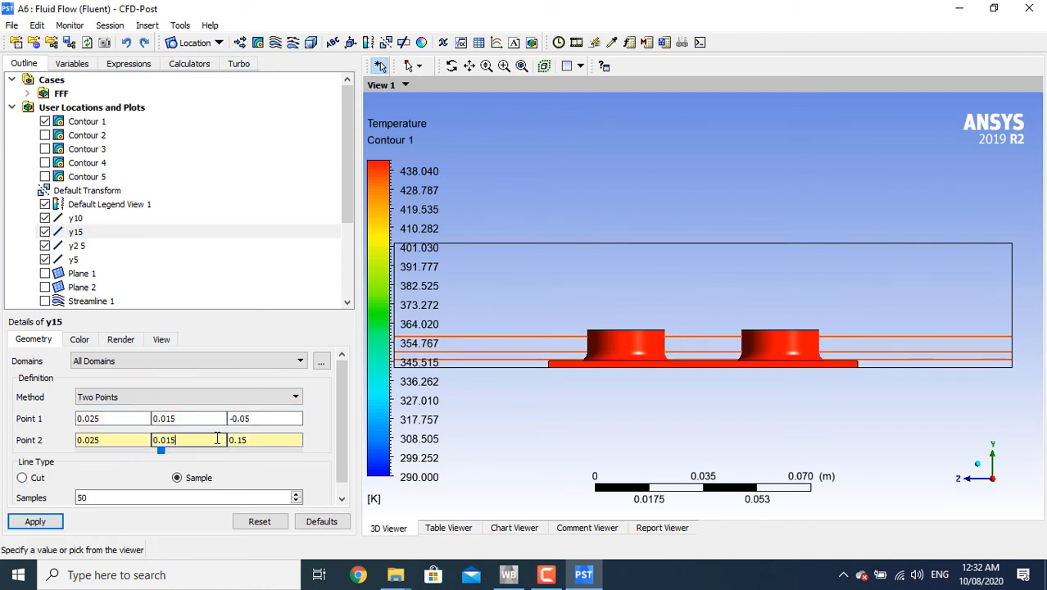
{"action": "type", "text": "5"}
{"action": "left_click", "coordinate": [33, 521]}
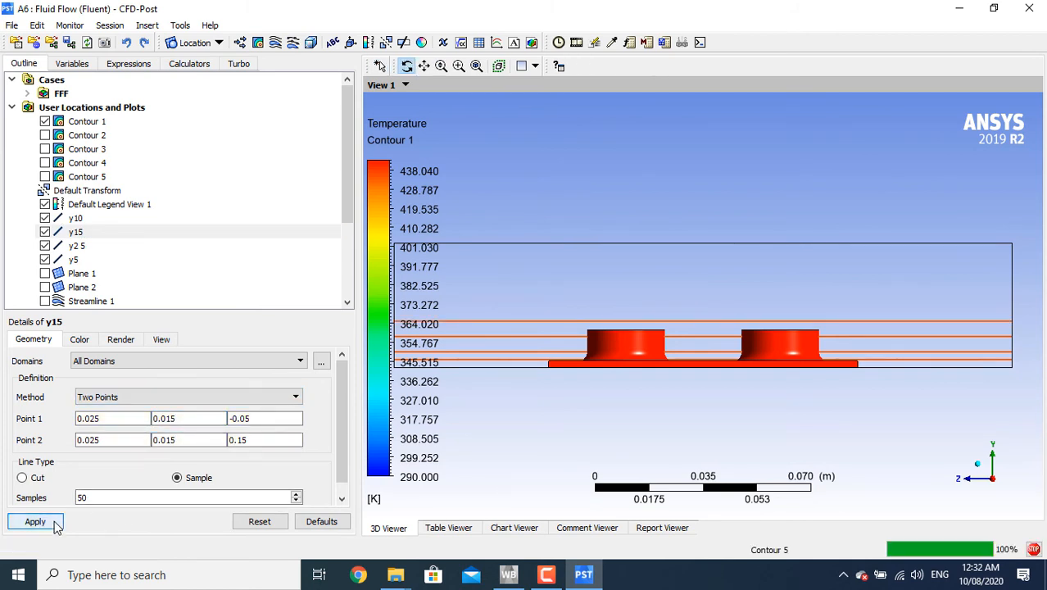
Duplicate line y15 under the name y20
{"action": "right_click", "coordinate": [90, 235]}
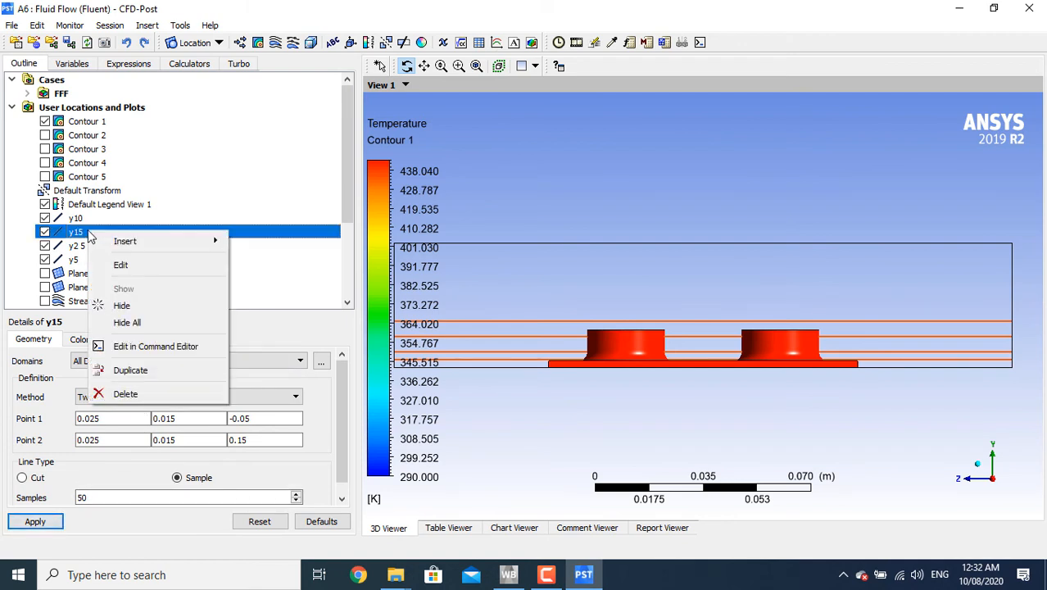
{"action": "left_click", "coordinate": [151, 370]}
{"action": "left_click", "coordinate": [198, 405]}
{"action": "left_click_drag", "start_coordinate": [195, 406], "coordinate": [315, 401]}
{"action": "type", "text": "20"}
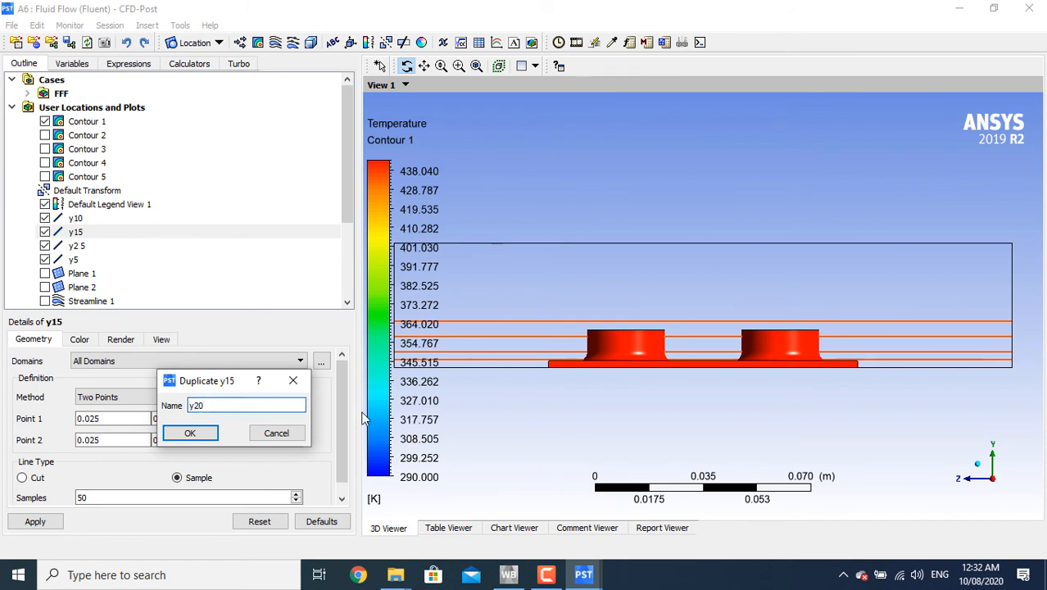
{"action": "left_click", "coordinate": [201, 433]}
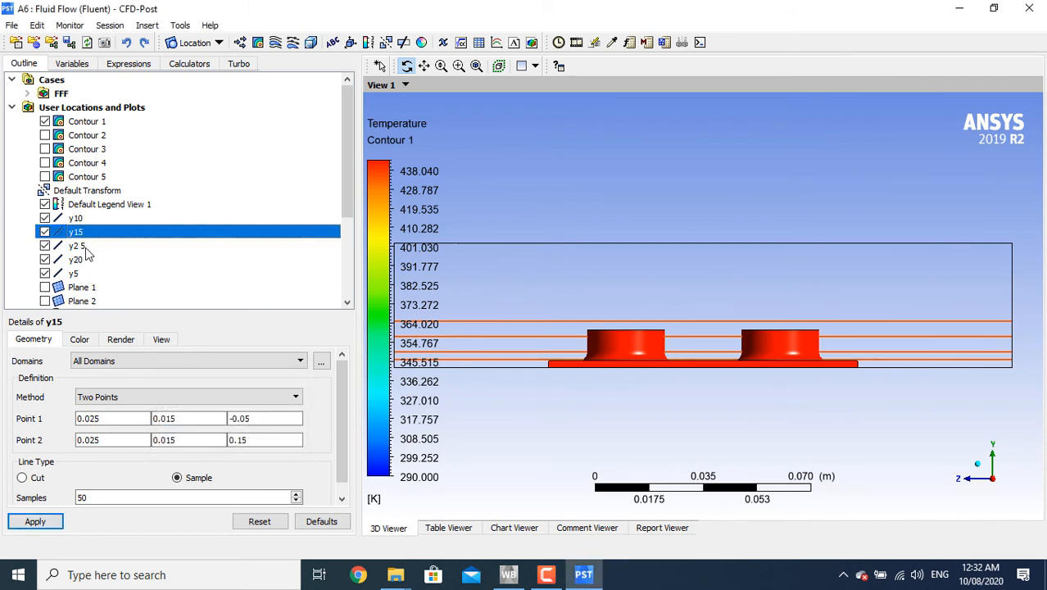
Set the Y coordinate of both points of line y20 to 0.02 and apply it
{"action": "left_click", "coordinate": [85, 259]}
{"action": "left_click", "coordinate": [168, 421]}
{"action": "left_click_drag", "start_coordinate": [167, 419], "coordinate": [223, 422]}
{"action": "type", "text": "2"}
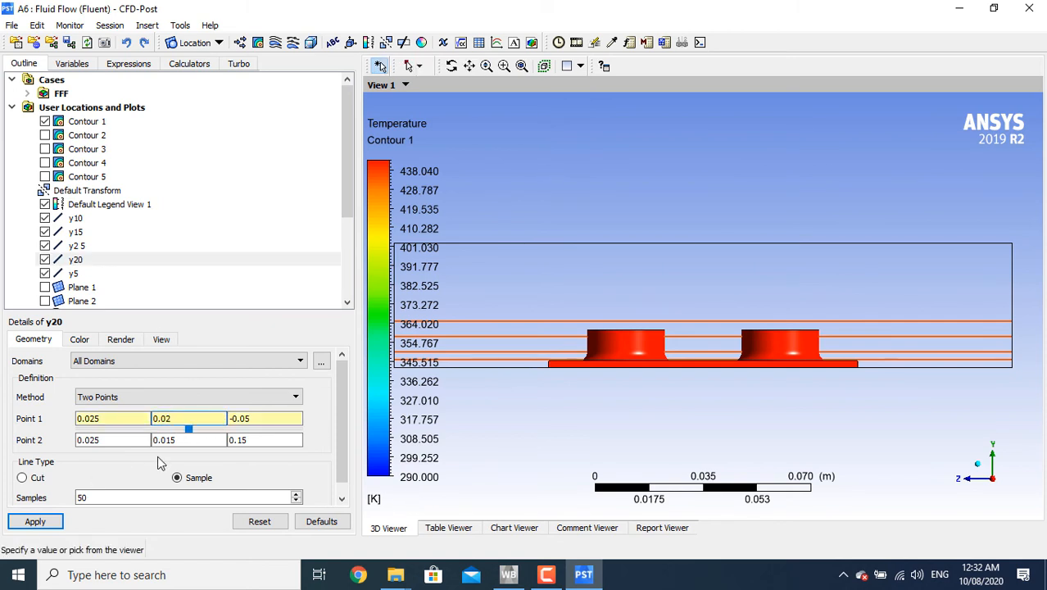
{"action": "left_click_drag", "start_coordinate": [153, 440], "coordinate": [228, 439]}
{"action": "type", "text": "0.02"}
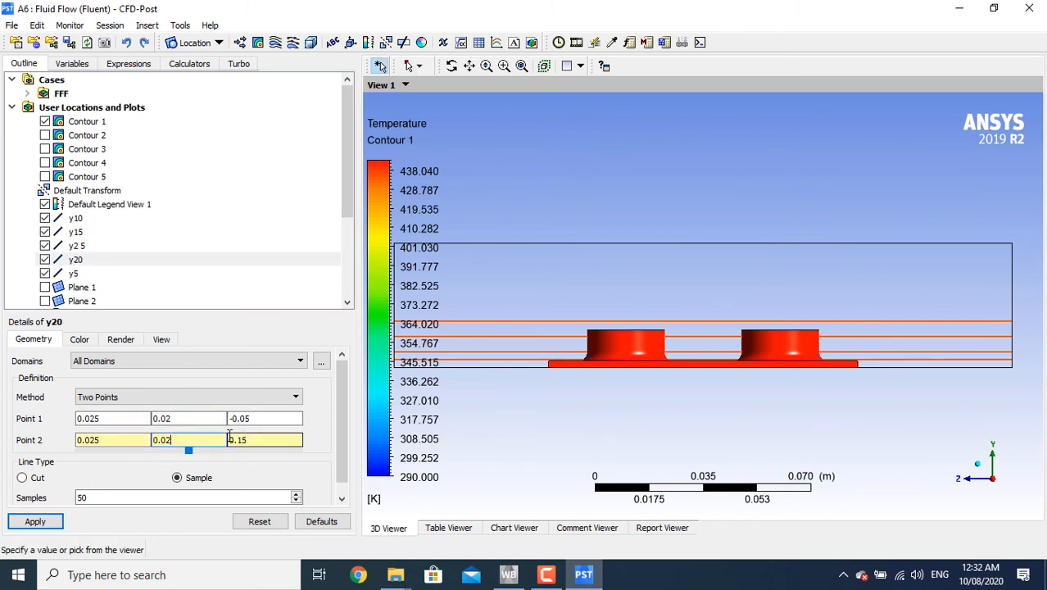
{"action": "left_click", "coordinate": [56, 523]}
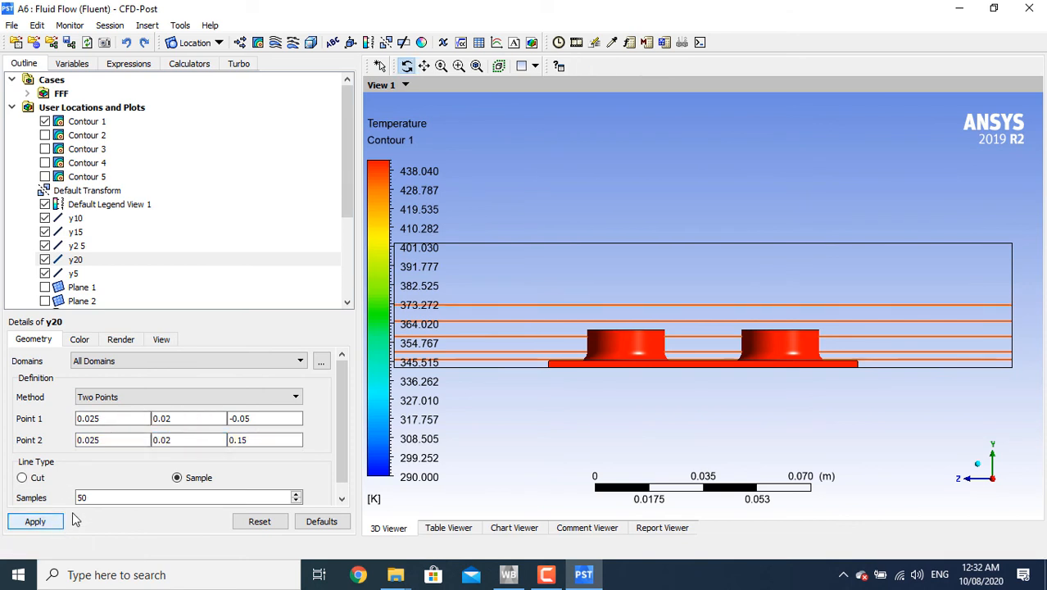
Duplicate line y20 under the name y30
{"action": "right_click", "coordinate": [67, 260]}
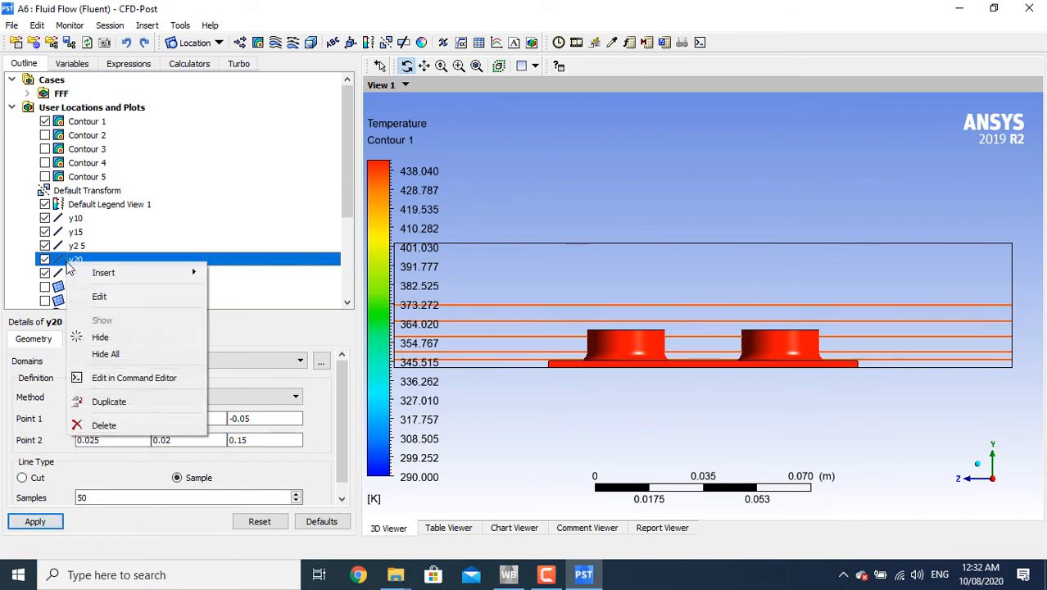
{"action": "left_click", "coordinate": [118, 403]}
{"action": "left_click", "coordinate": [170, 442]}
{"action": "key", "text": "shift+End"}
{"action": "type", "text": "3"}
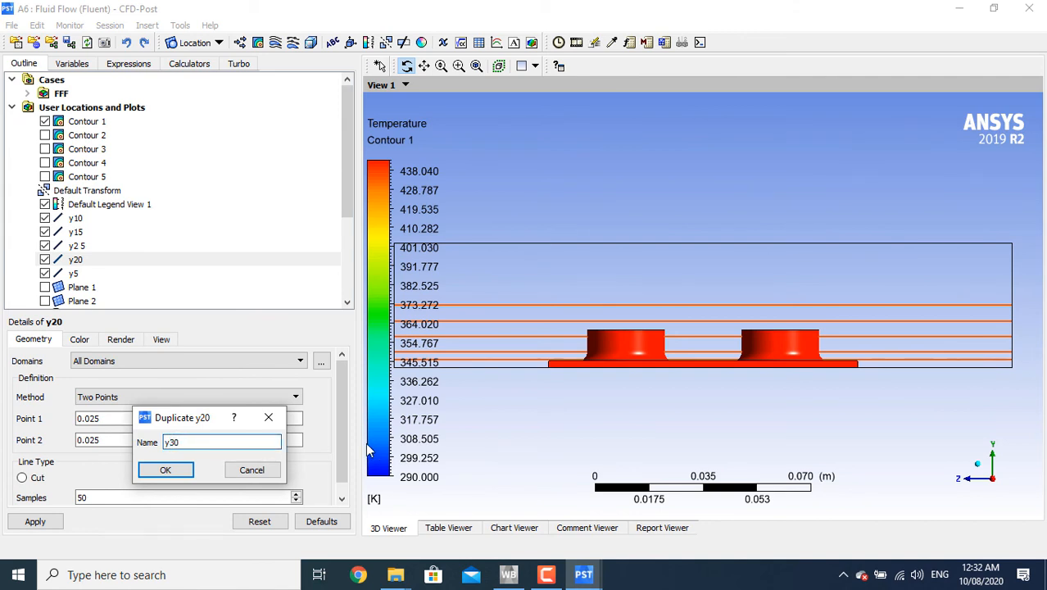
{"action": "type", "text": "0"}
{"action": "left_click", "coordinate": [168, 468]}
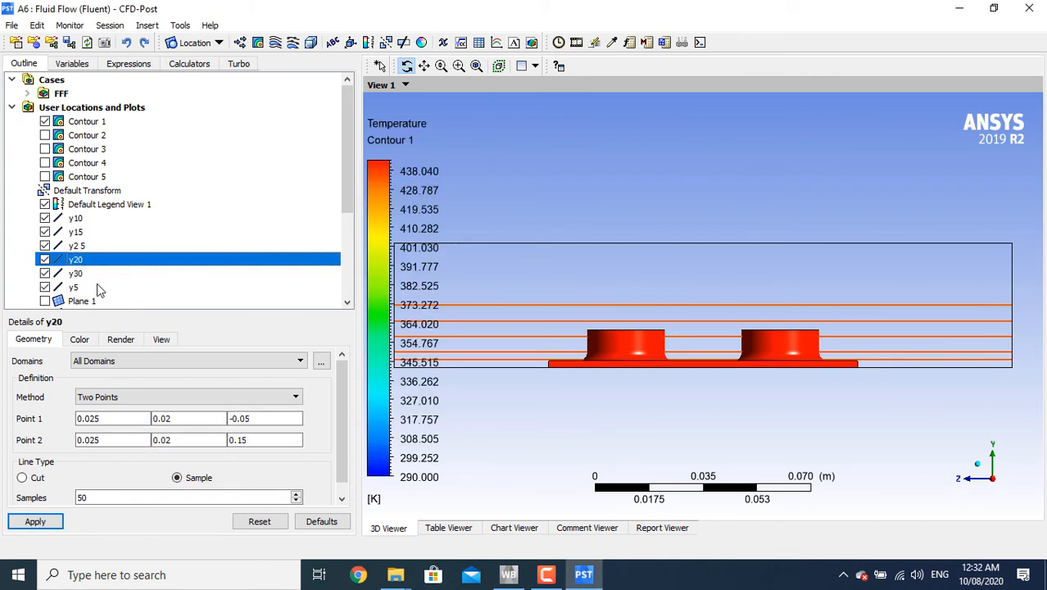
Set the Y coordinate of both points of line y30 to 0.03 and apply it
{"action": "left_click", "coordinate": [164, 421]}
{"action": "key", "text": "BackSpace"}
{"action": "type", "text": "3"}
{"action": "left_click", "coordinate": [185, 439]}
{"action": "key", "text": "BackSpace"}
{"action": "type", "text": "3"}
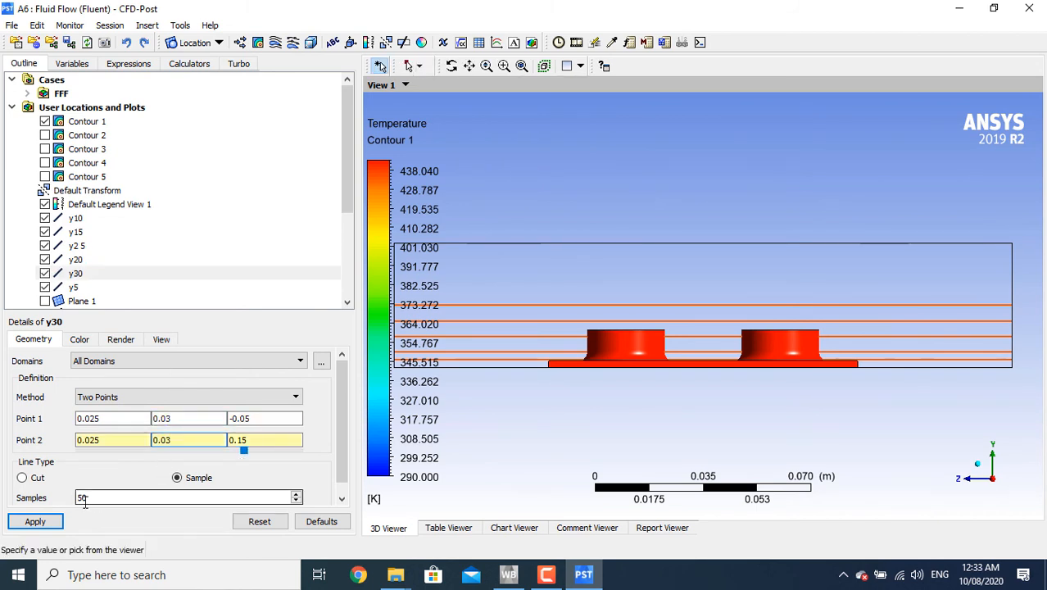
{"action": "left_click", "coordinate": [40, 521]}
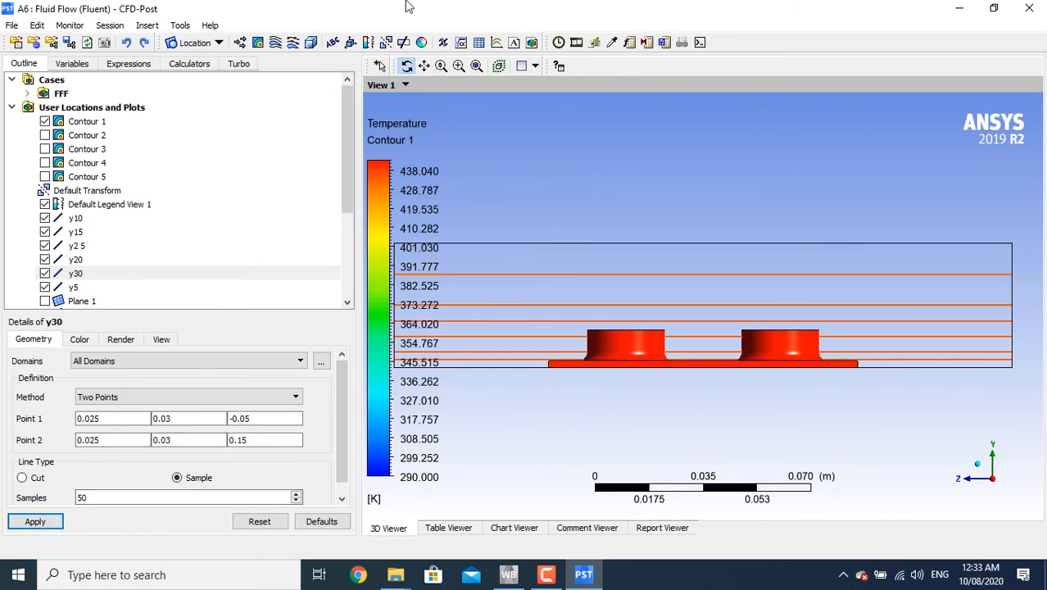
Insert a new XY line chart and title it "Temperature Variation at the middle"
{"action": "left_click", "coordinate": [496, 45]}
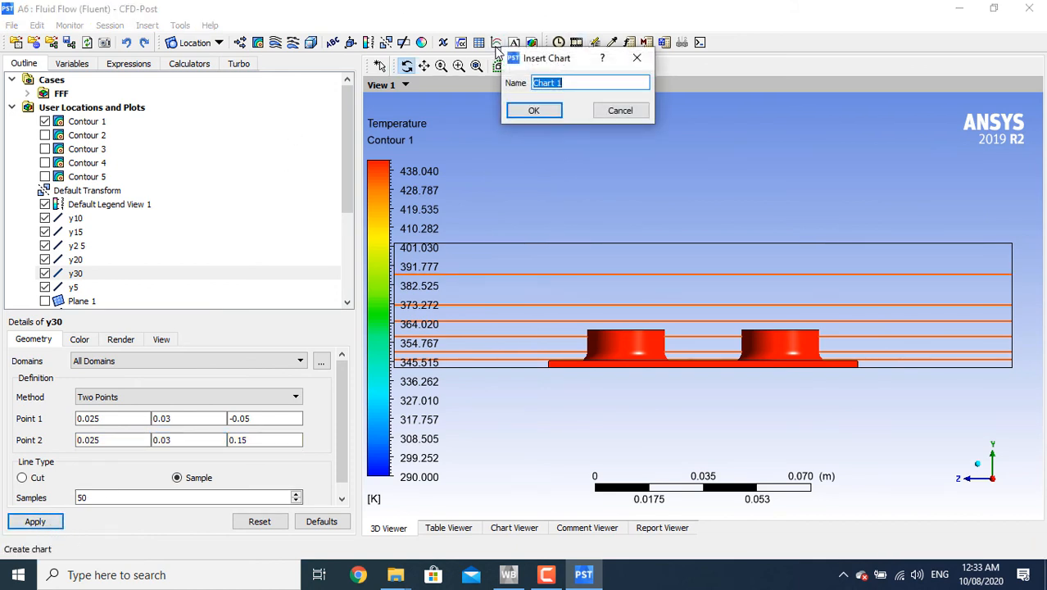
{"action": "left_click", "coordinate": [528, 112]}
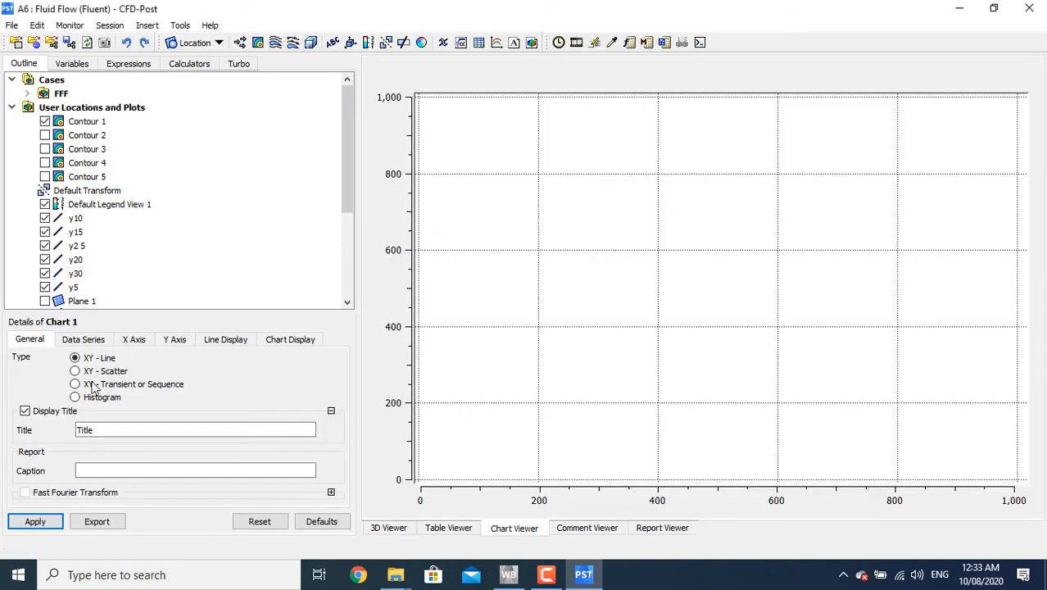
{"action": "left_click_drag", "start_coordinate": [112, 430], "coordinate": [13, 434]}
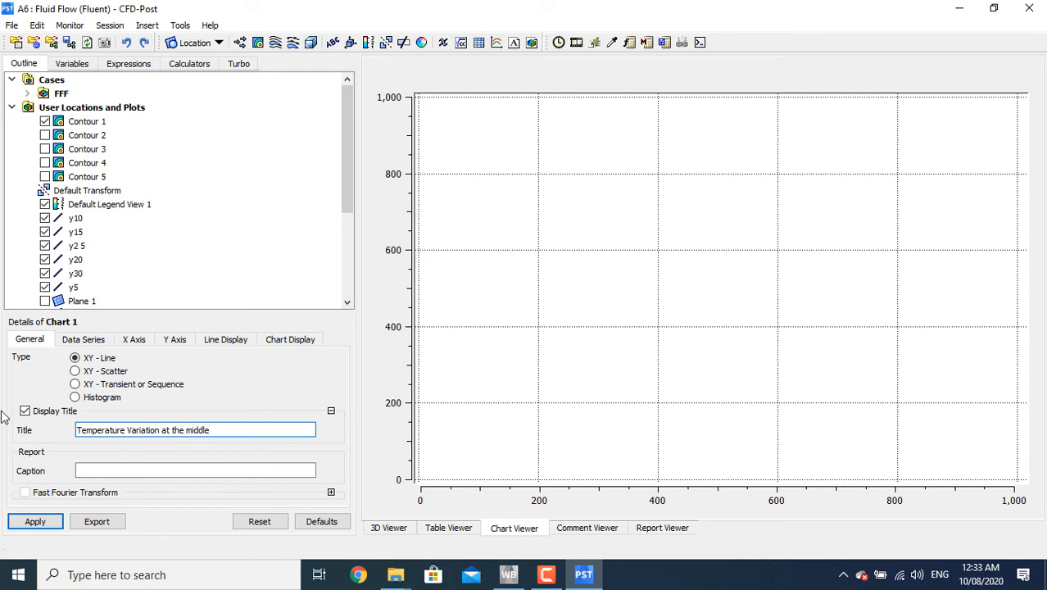
Name the chart's first data series "y=2.5 mm" and use line y2 5 as its location
{"action": "left_click", "coordinate": [104, 345]}
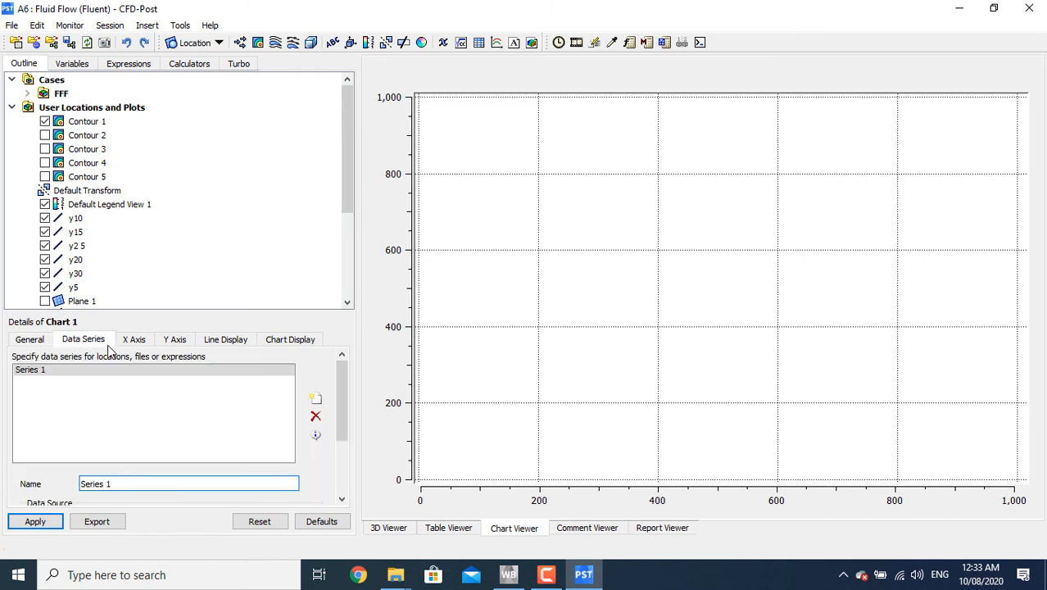
{"action": "triple_click", "coordinate": [140, 483]}
{"action": "type", "text": "y"}
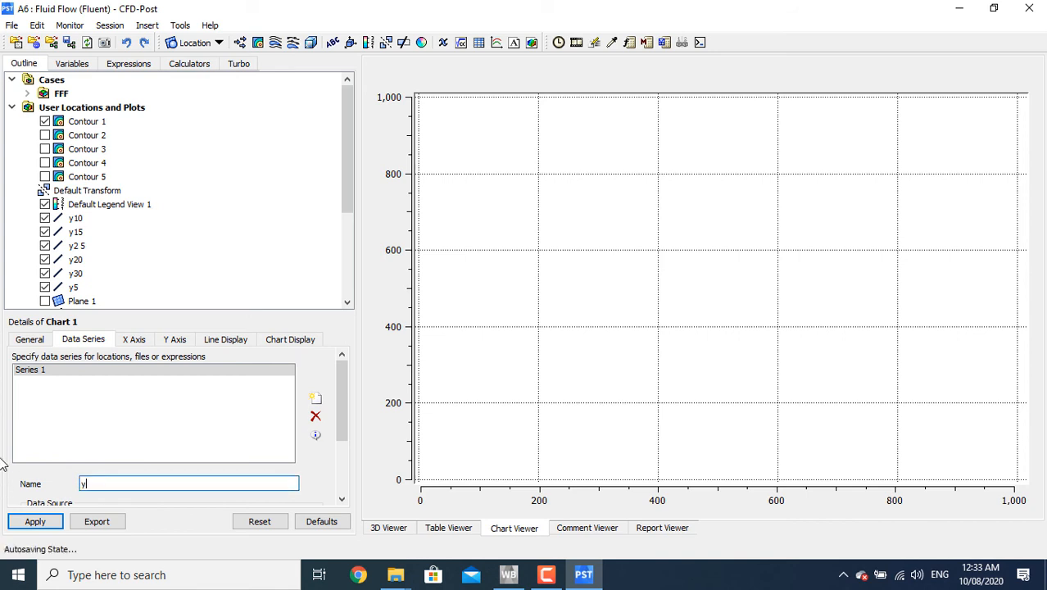
{"action": "type", "text": "2.5"}
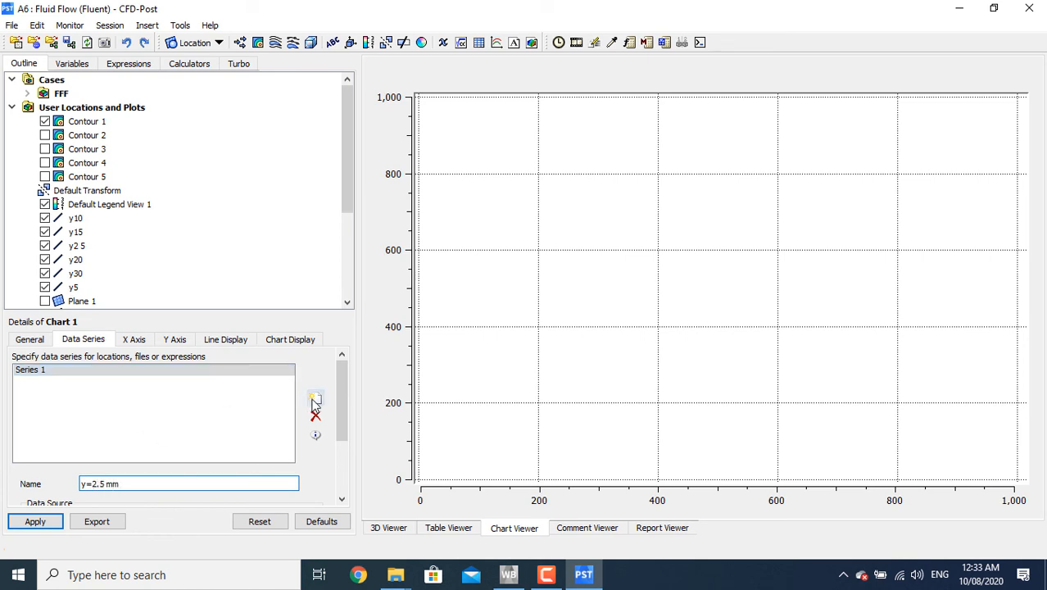
{"action": "scroll", "coordinate": [207, 475], "scroll_direction": "down", "scroll_amount": 1}
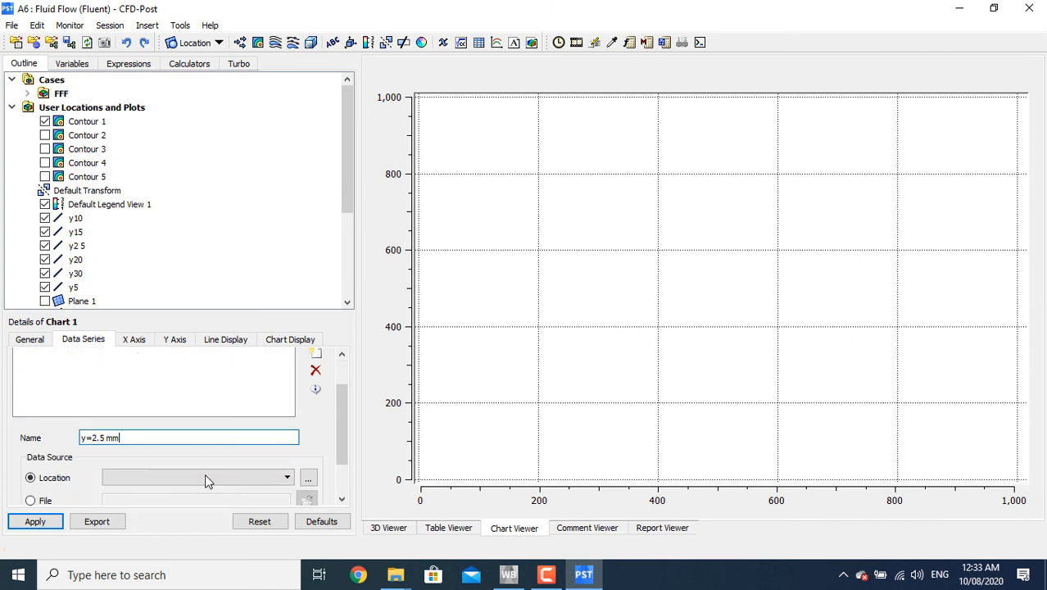
{"action": "left_click", "coordinate": [289, 482]}
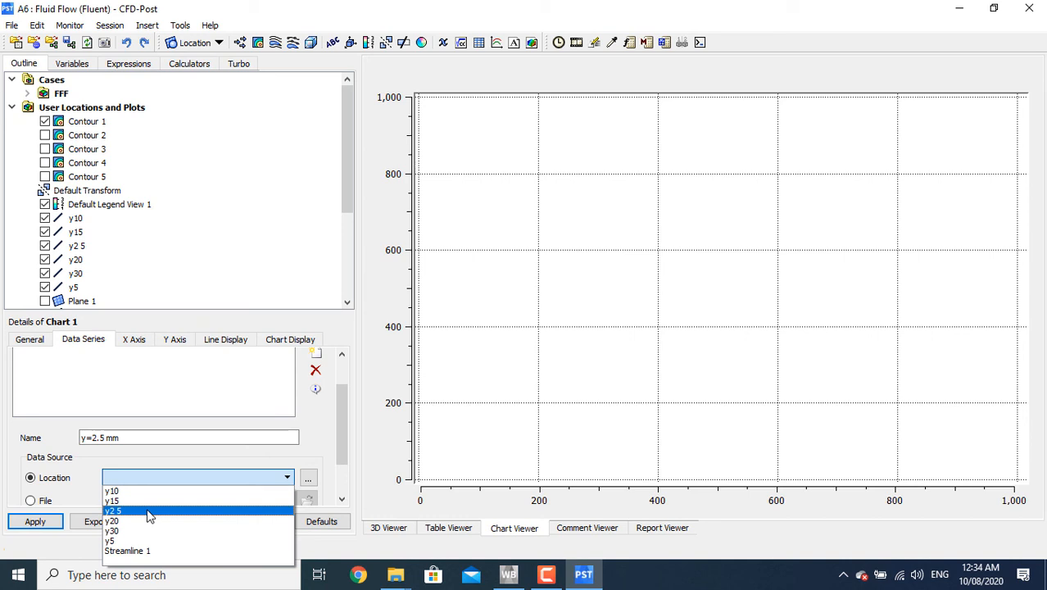
{"action": "left_click", "coordinate": [150, 512]}
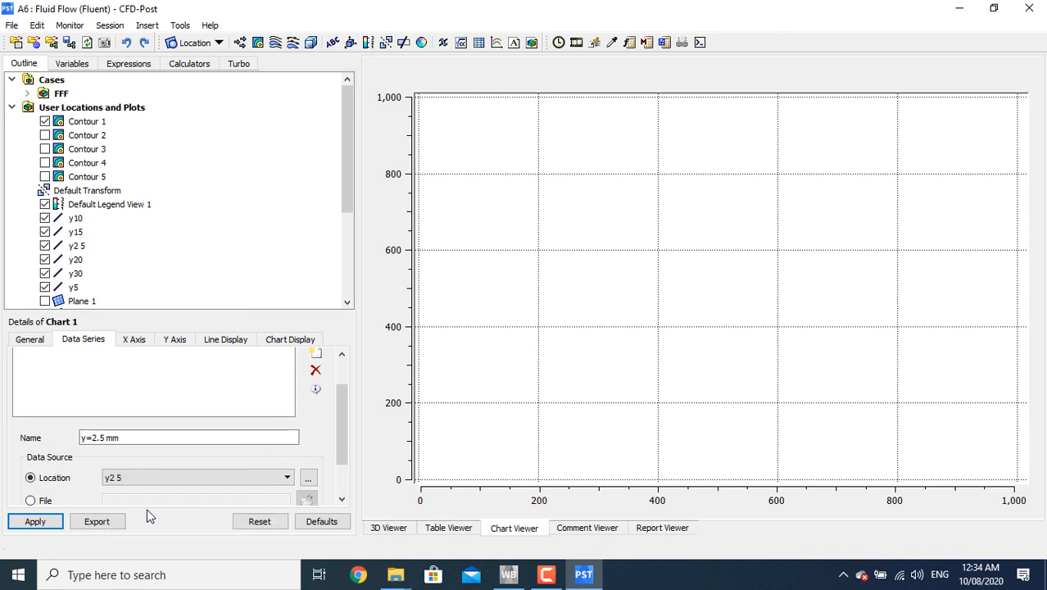
{"action": "scroll", "coordinate": [303, 425], "scroll_direction": "up", "scroll_amount": 1}
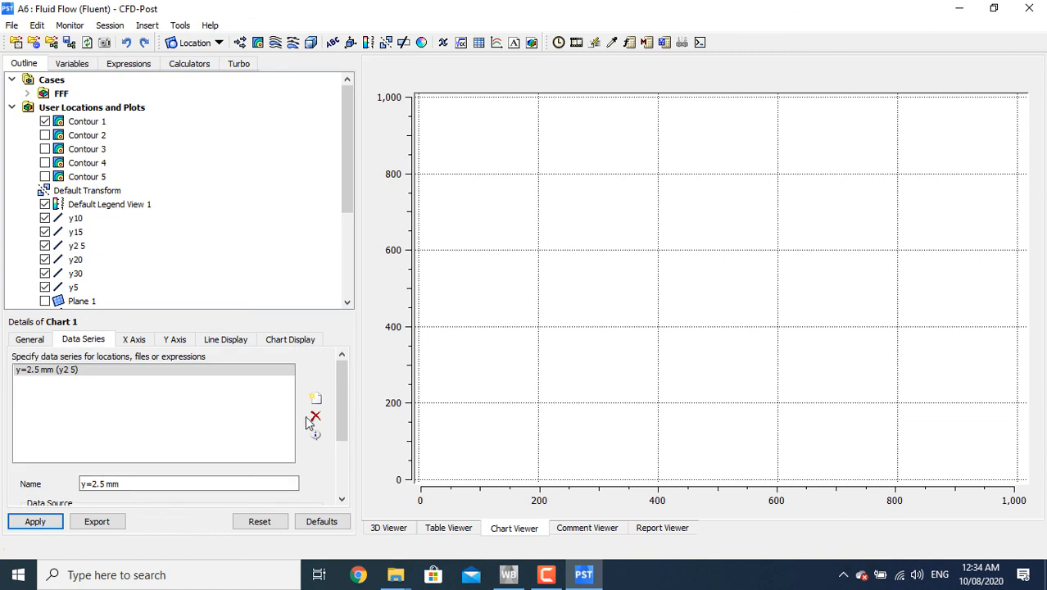
Add a second data series named "y=5 mm" with line y5 as its location
{"action": "left_click", "coordinate": [315, 399]}
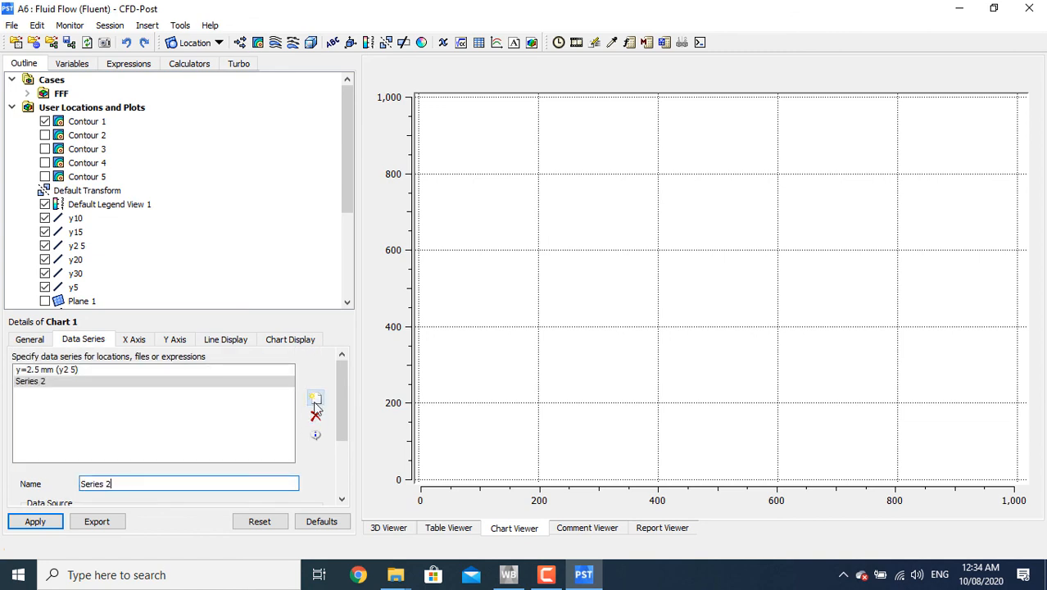
{"action": "left_click_drag", "start_coordinate": [211, 482], "coordinate": [14, 483]}
{"action": "type", "text": "y=5 mm"}
{"action": "scroll", "coordinate": [44, 469], "scroll_direction": "down", "scroll_amount": 2}
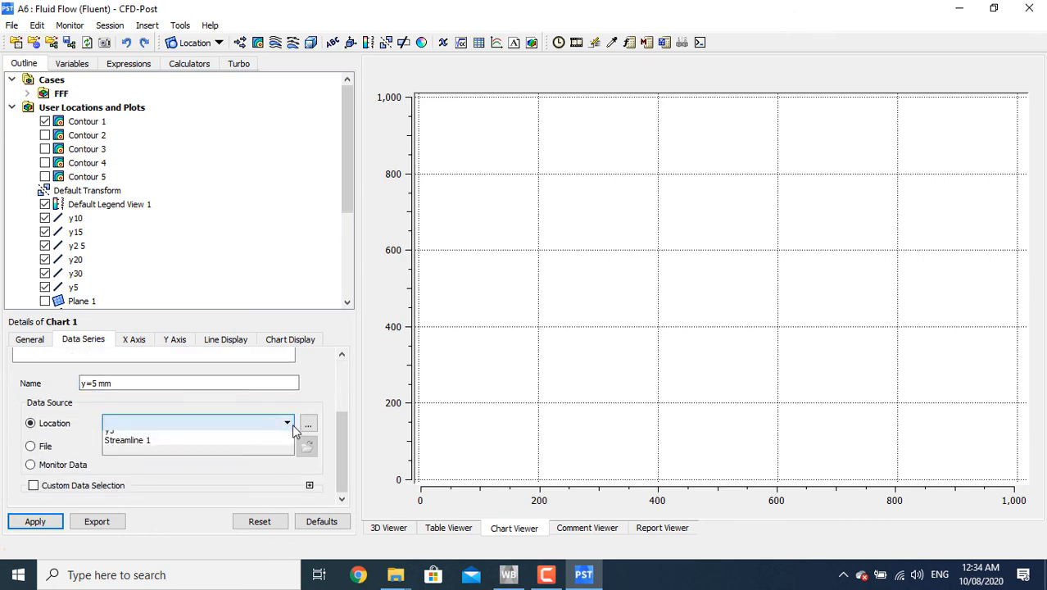
{"action": "left_click", "coordinate": [257, 424]}
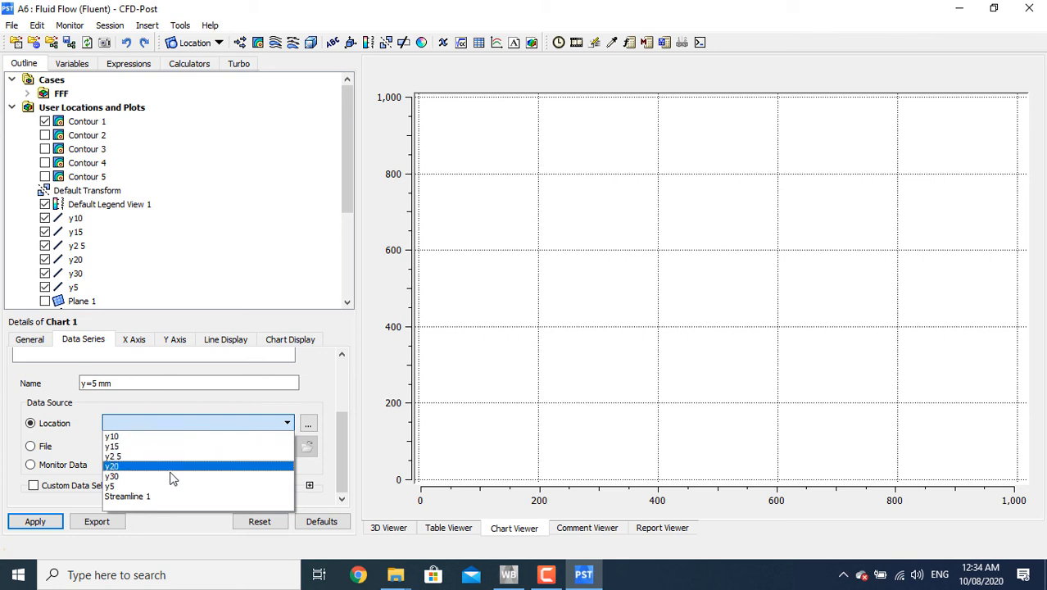
{"action": "left_click", "coordinate": [177, 488]}
{"action": "scroll", "coordinate": [233, 424], "scroll_direction": "up", "scroll_amount": 3}
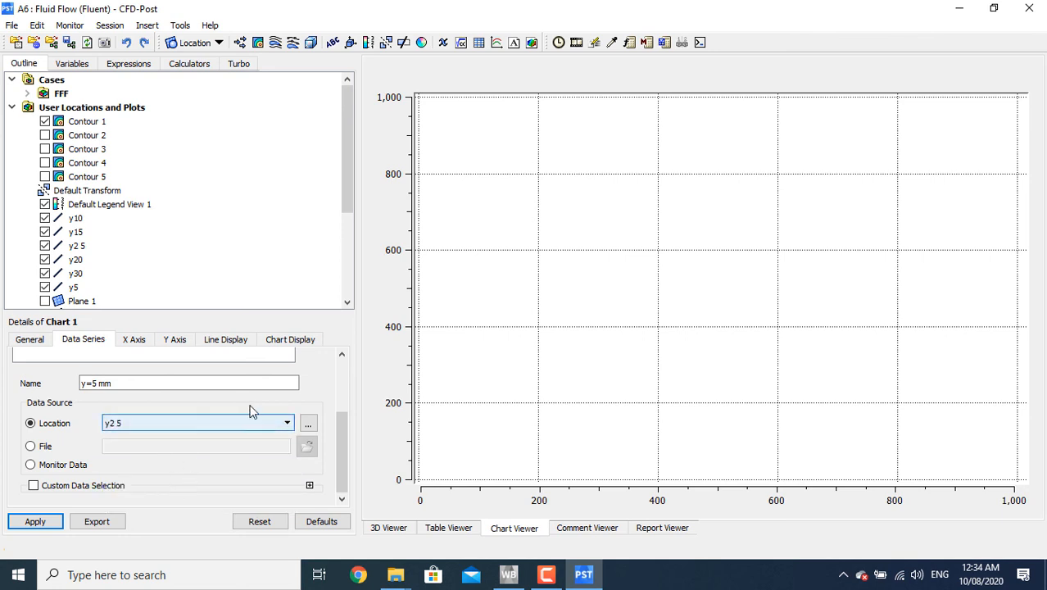
{"action": "scroll", "coordinate": [247, 423], "scroll_direction": "down", "scroll_amount": 1}
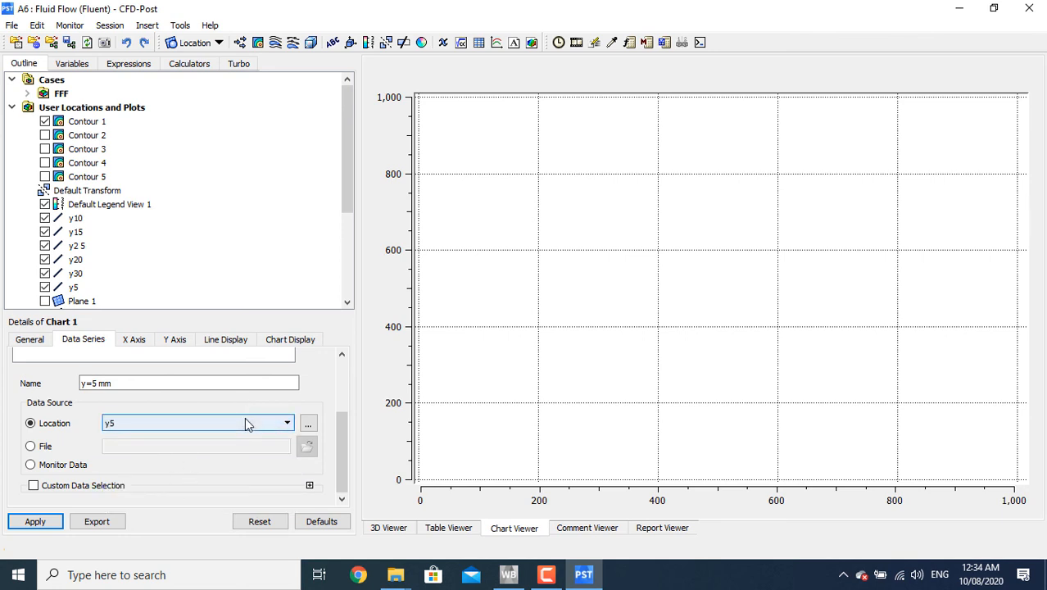
Add data series "y=10 mm", "y=20 mm", "y=30 mm" and "y=15 mm", located on lines y10, y20, y30 and y15
{"action": "scroll", "coordinate": [310, 410], "scroll_direction": "up", "scroll_amount": 3}
{"action": "left_click", "coordinate": [315, 390]}
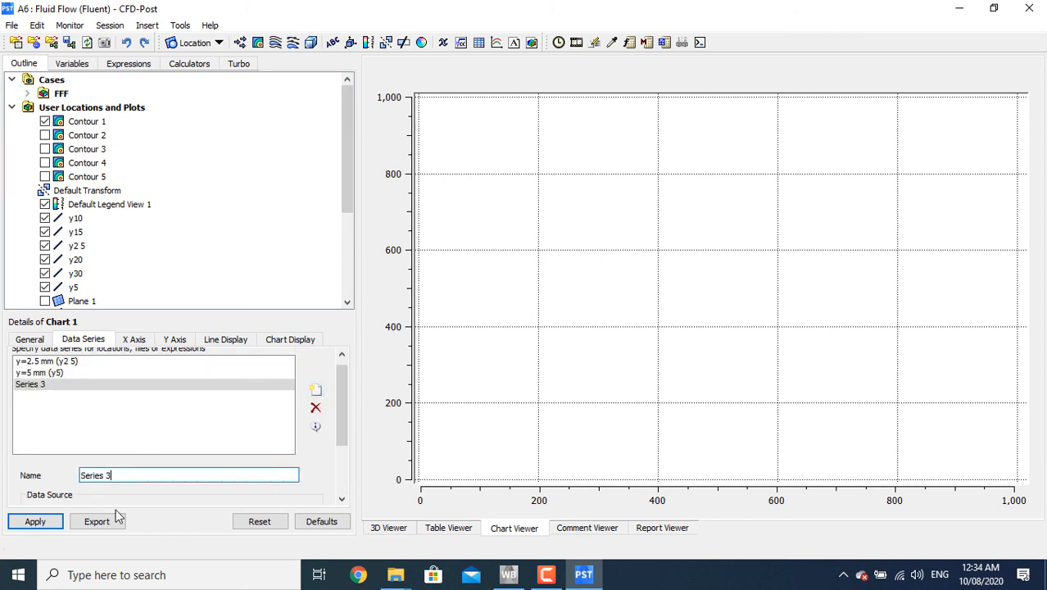
{"action": "left_click_drag", "start_coordinate": [123, 476], "coordinate": [80, 475]}
{"action": "type", "text": "y=15 mm"}
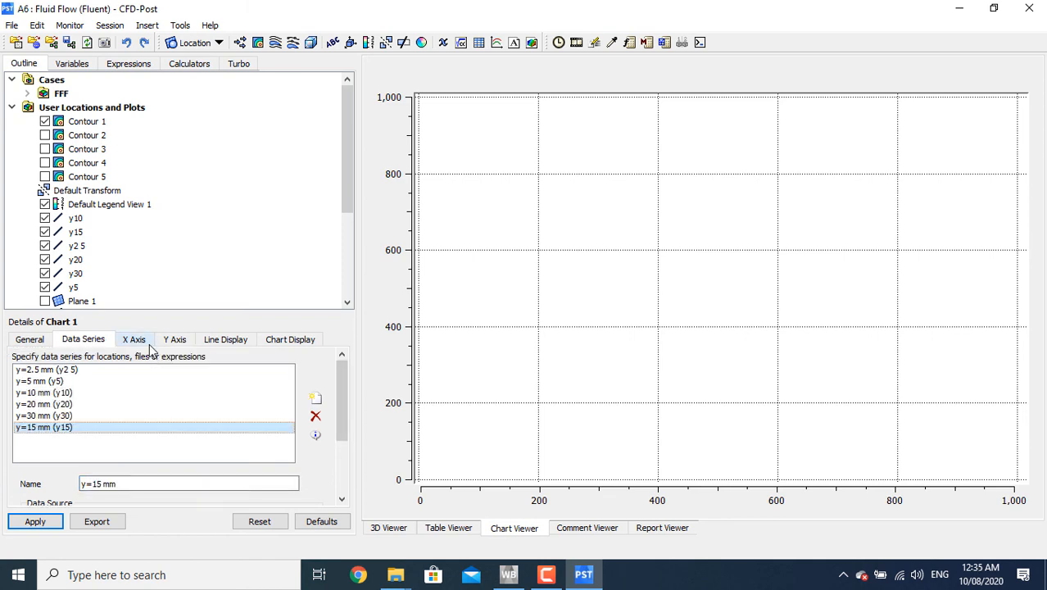
Set the chart's X axis variable to Z and its Y axis variable to Temperature
{"action": "left_click", "coordinate": [136, 341]}
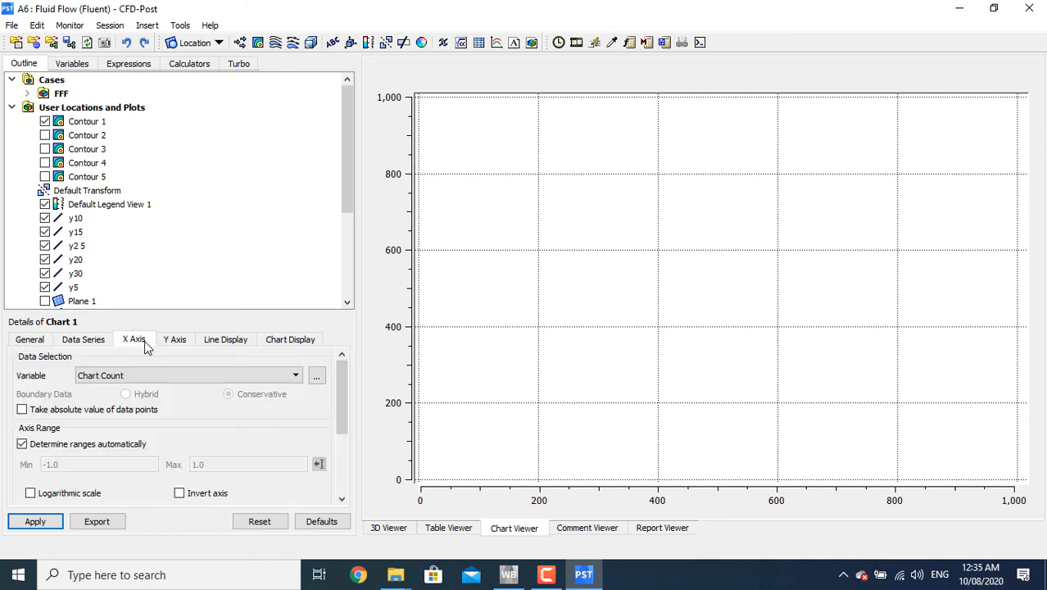
{"action": "left_click", "coordinate": [169, 374]}
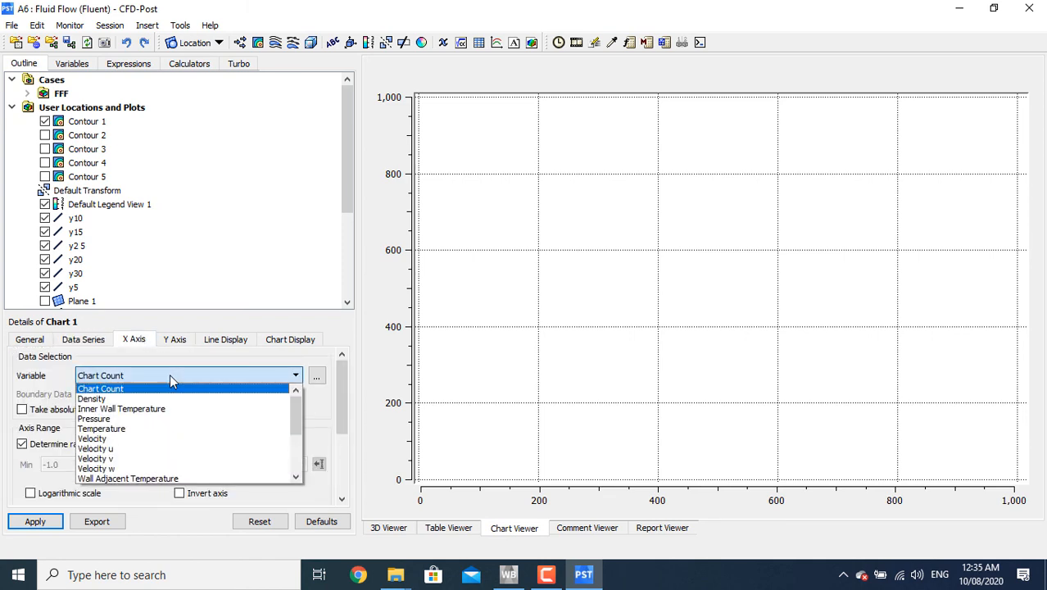
{"action": "left_click_drag", "start_coordinate": [295, 404], "coordinate": [294, 466]}
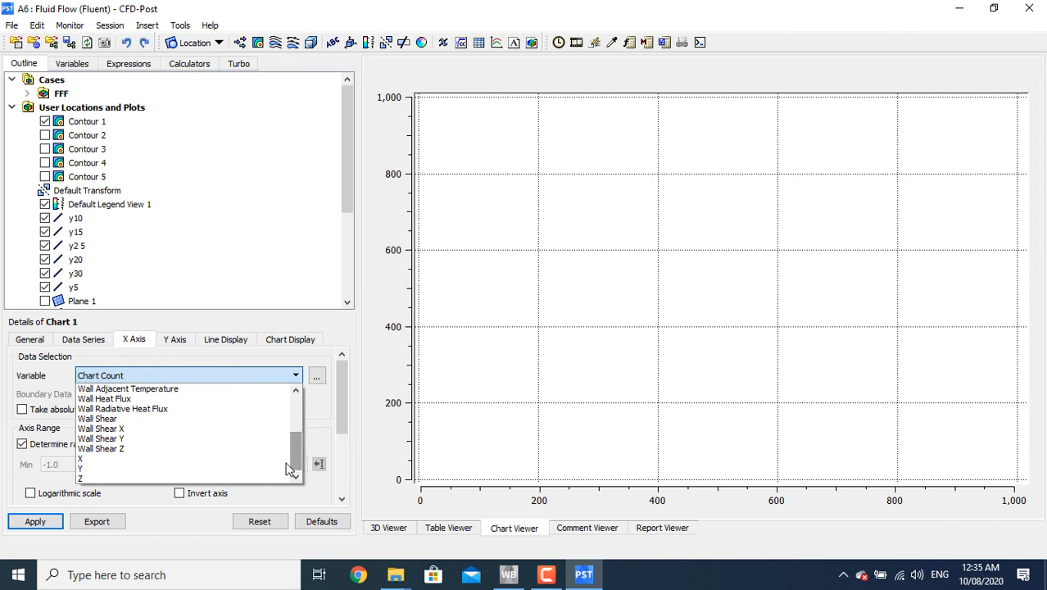
{"action": "left_click", "coordinate": [80, 478]}
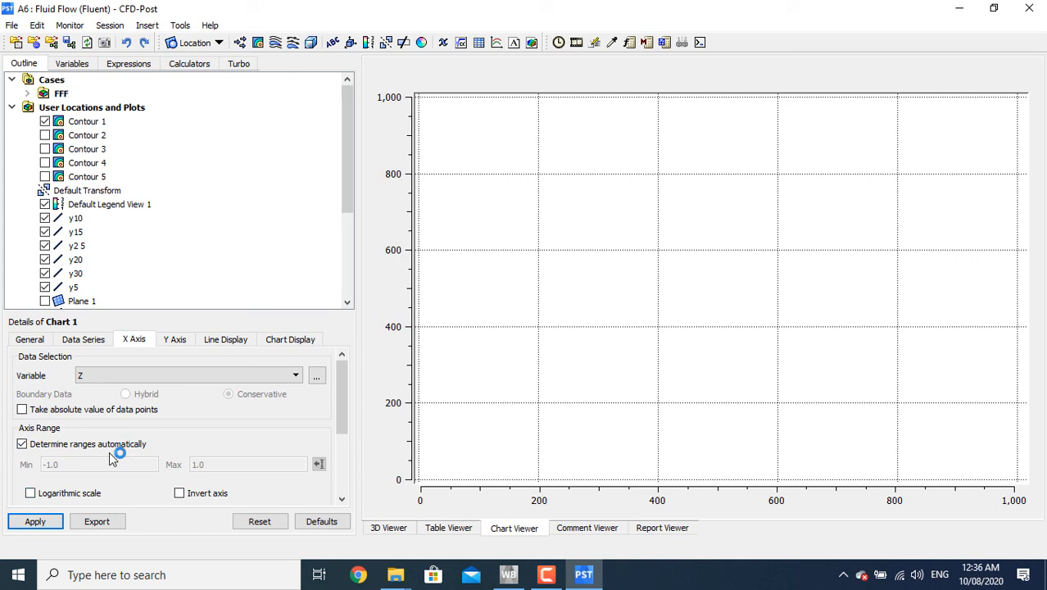
{"action": "left_click", "coordinate": [170, 346]}
{"action": "left_click", "coordinate": [178, 376]}
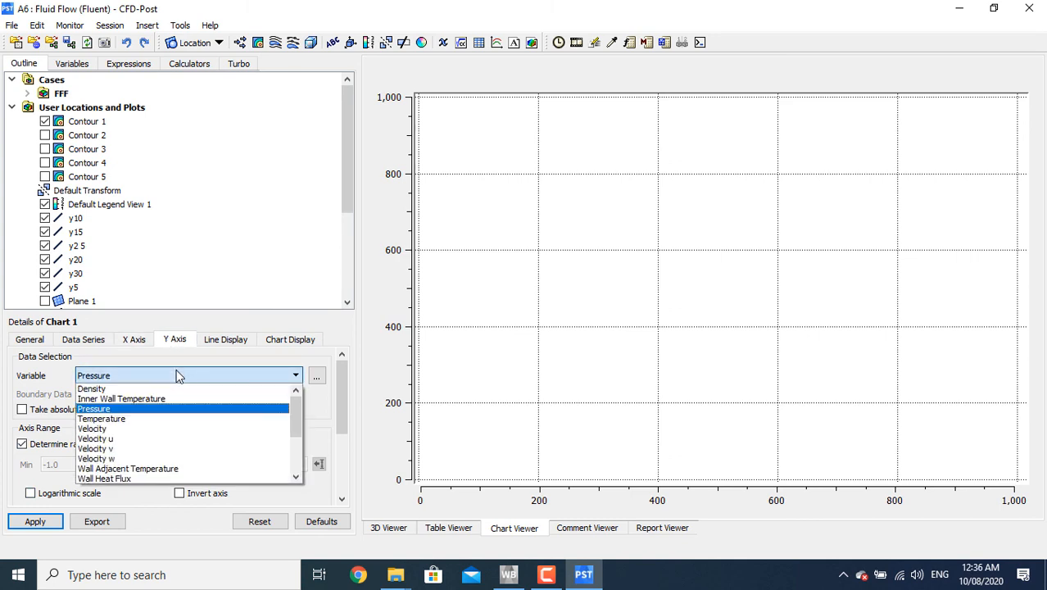
{"action": "left_click", "coordinate": [155, 419]}
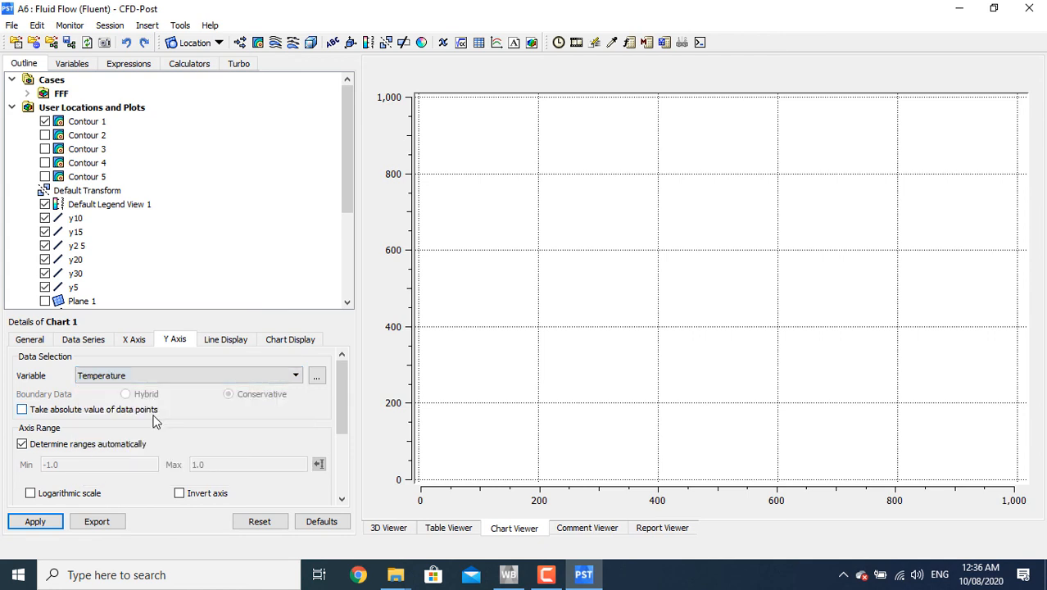